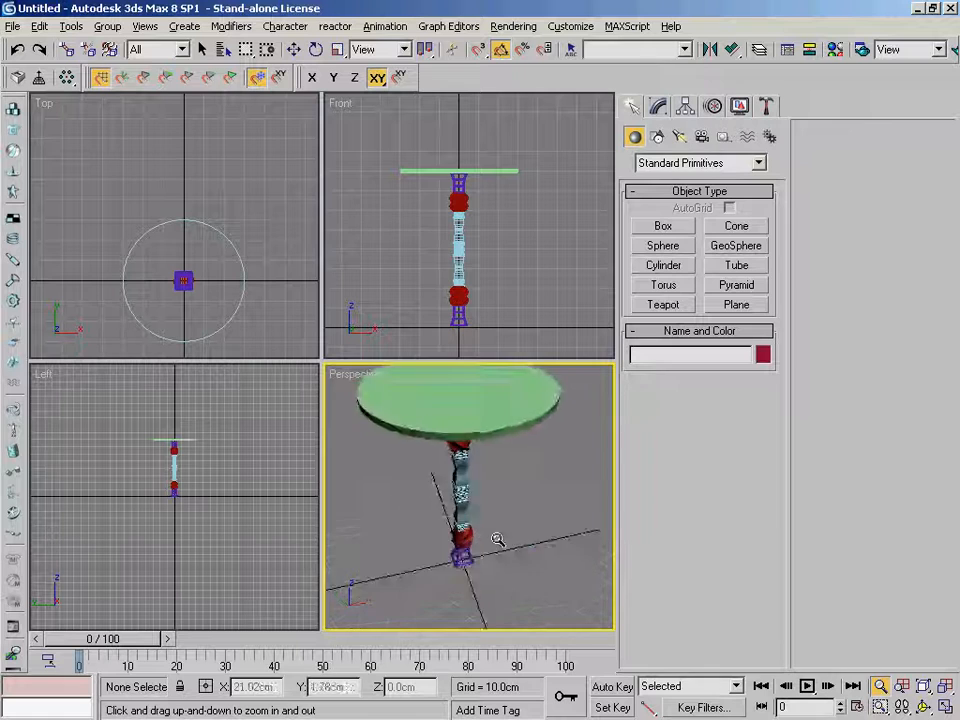
Examine the round table with its twisted, segmented pedestal leg from several angles in the Perspective view
{"action": "middle_click_drag", "start_coordinate": [530, 485], "coordinate": [510, 484], "text": "alt"}
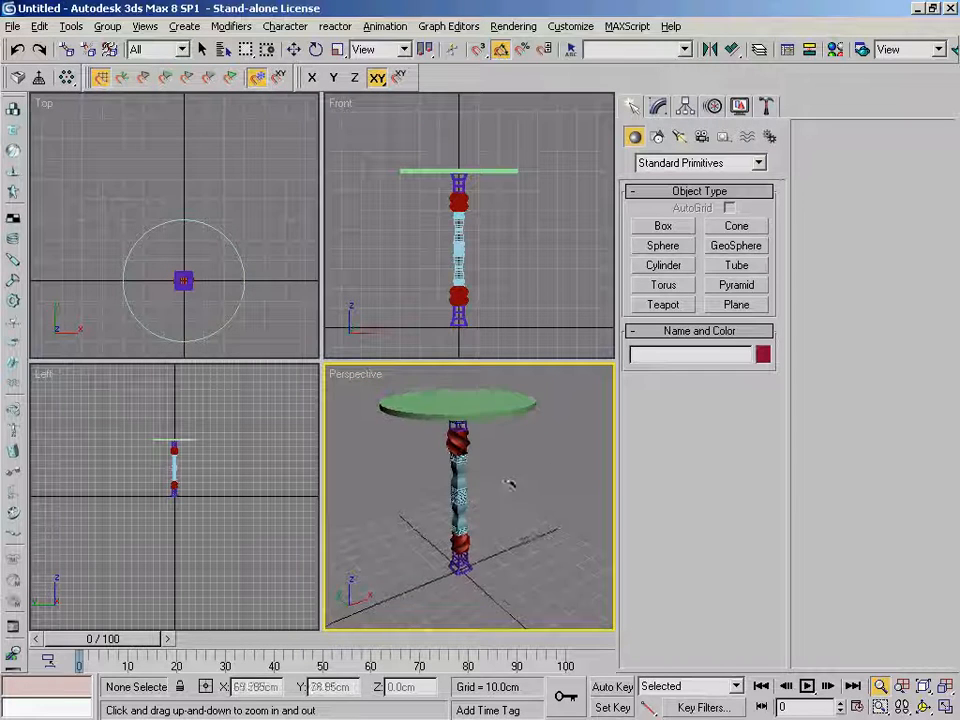
{"action": "middle_click_drag", "start_coordinate": [581, 533], "coordinate": [511, 501], "text": "alt"}
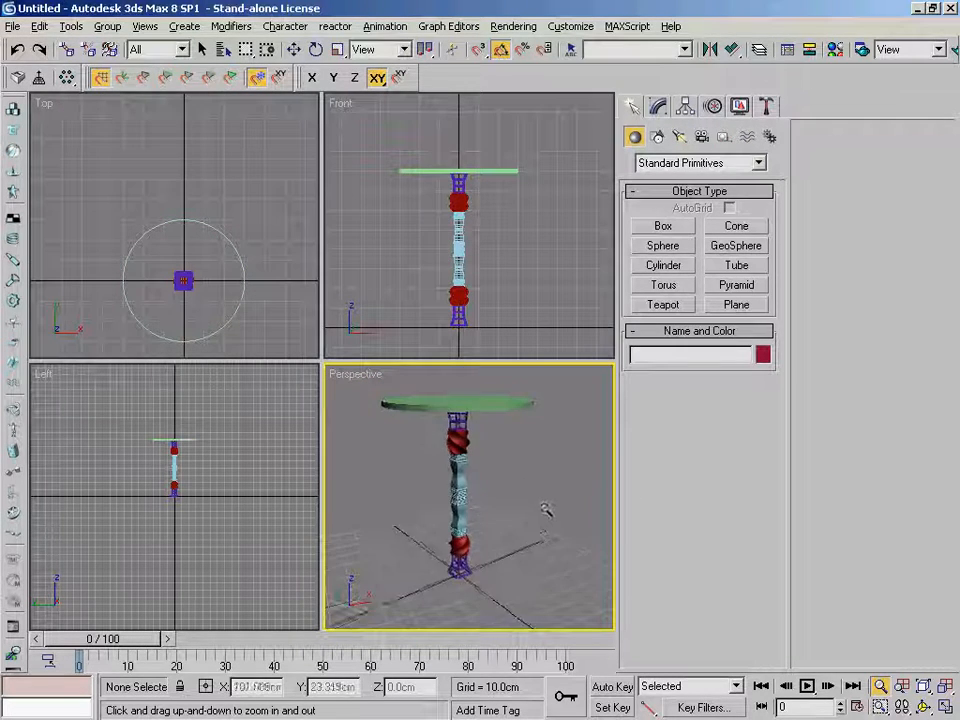
{"action": "left_click_drag", "start_coordinate": [552, 512], "coordinate": [561, 503]}
{"action": "middle_click_drag", "start_coordinate": [546, 485], "coordinate": [541, 523], "text": "alt"}
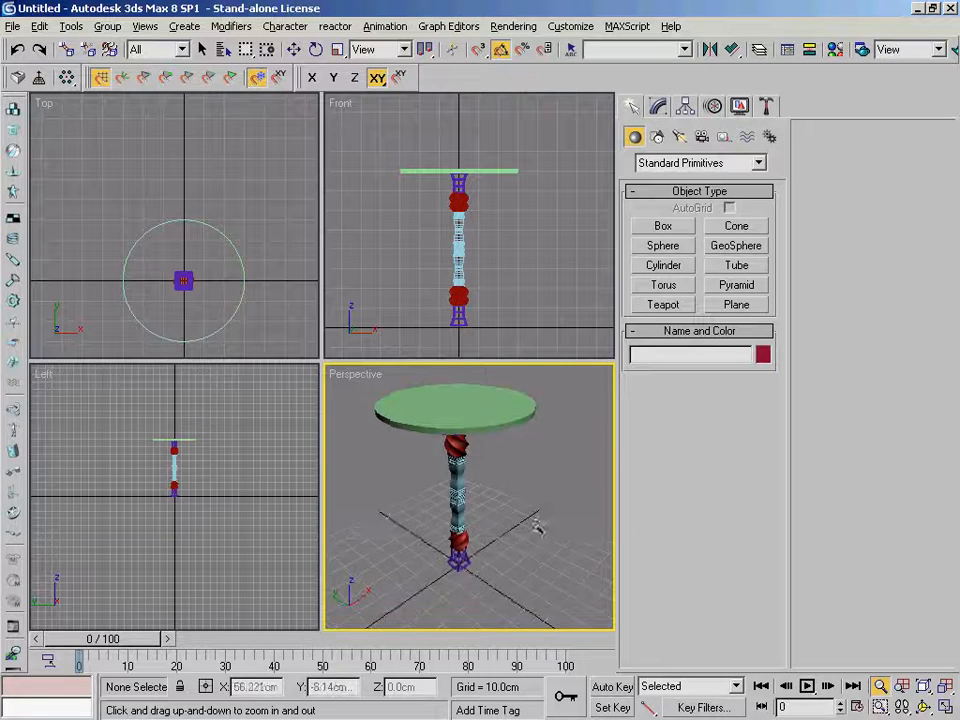
{"action": "middle_click_drag", "start_coordinate": [487, 507], "coordinate": [417, 493], "text": "alt"}
{"action": "middle_click_drag", "start_coordinate": [564, 485], "coordinate": [537, 506], "text": "alt"}
{"action": "middle_click_drag", "start_coordinate": [468, 492], "coordinate": [544, 471], "text": "alt"}
{"action": "middle_click_drag", "start_coordinate": [490, 497], "coordinate": [582, 505], "text": "alt"}
{"action": "left_click_drag", "start_coordinate": [553, 514], "coordinate": [401, 491]}
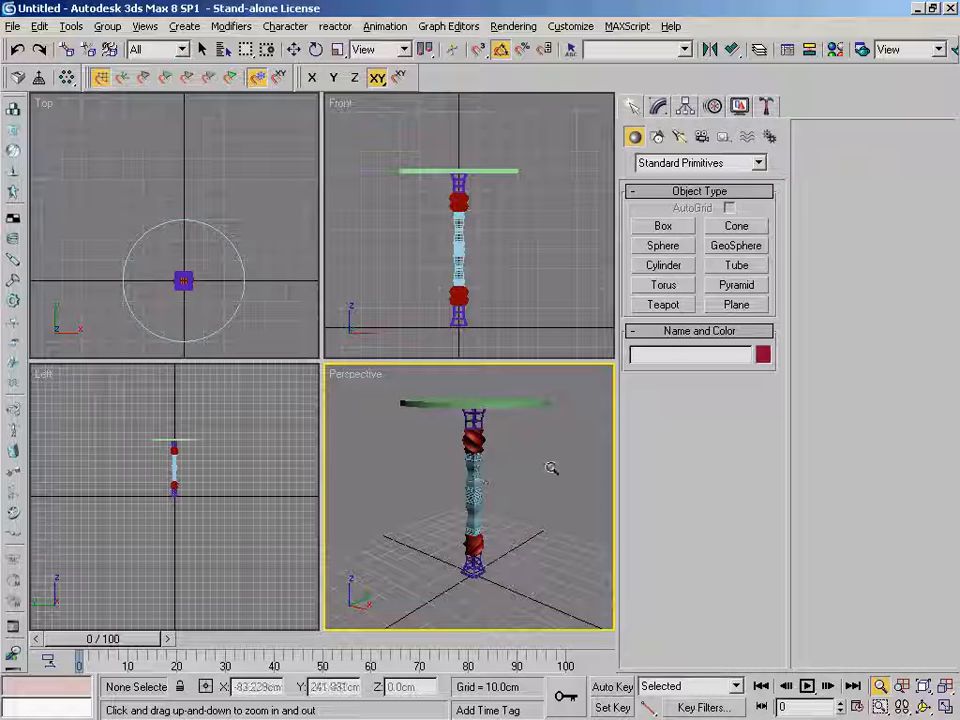
{"action": "middle_click_drag", "start_coordinate": [543, 504], "coordinate": [483, 506]}
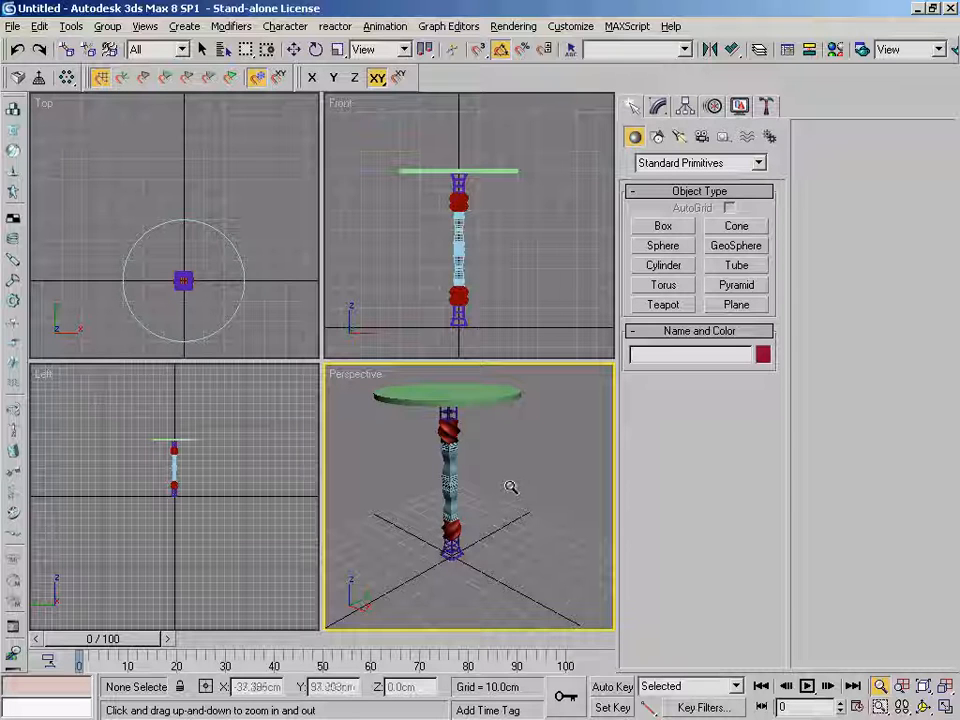
{"action": "middle_click_drag", "start_coordinate": [512, 490], "coordinate": [573, 524], "text": "alt"}
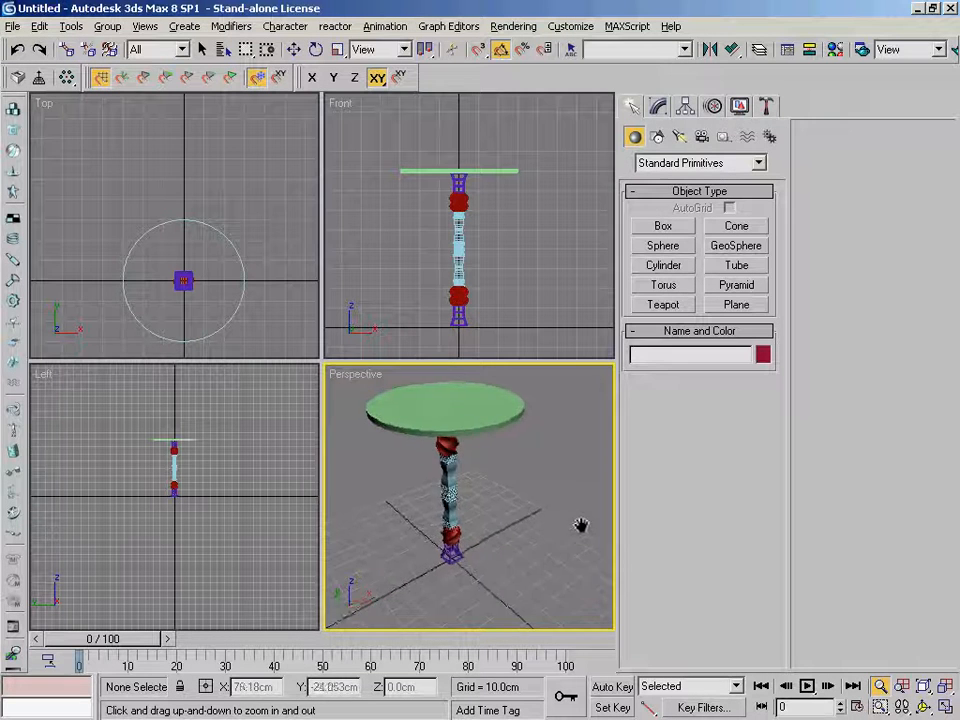
{"action": "middle_click_drag", "start_coordinate": [508, 535], "coordinate": [461, 487], "text": "alt"}
{"action": "middle_click_drag", "start_coordinate": [434, 442], "coordinate": [578, 504], "text": "alt"}
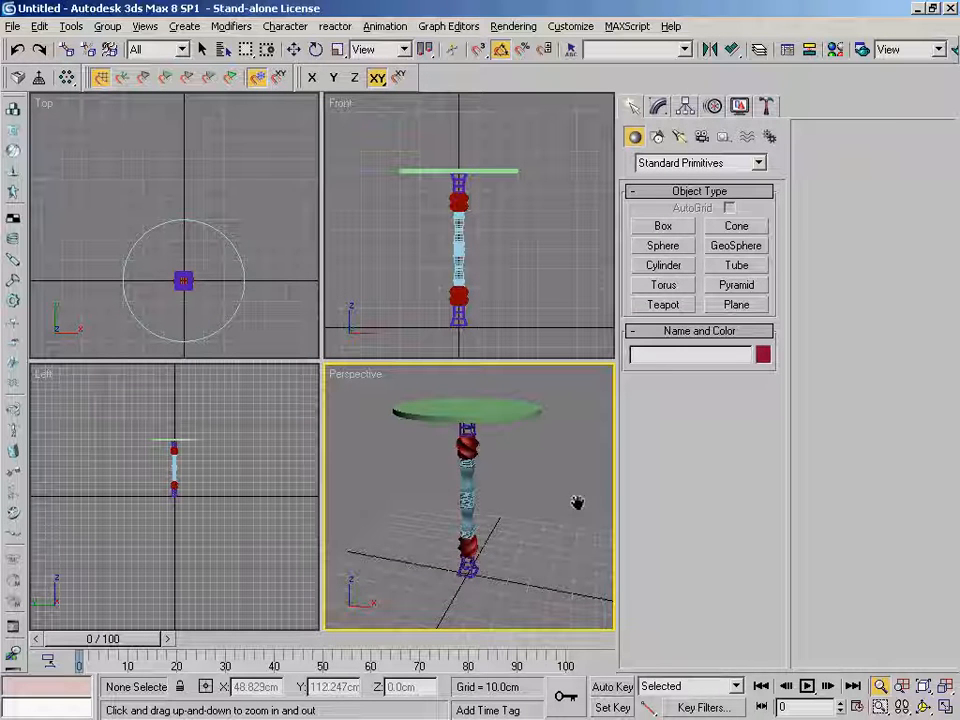
Reset the scene to start with an empty file
{"action": "left_click", "coordinate": [14, 27]}
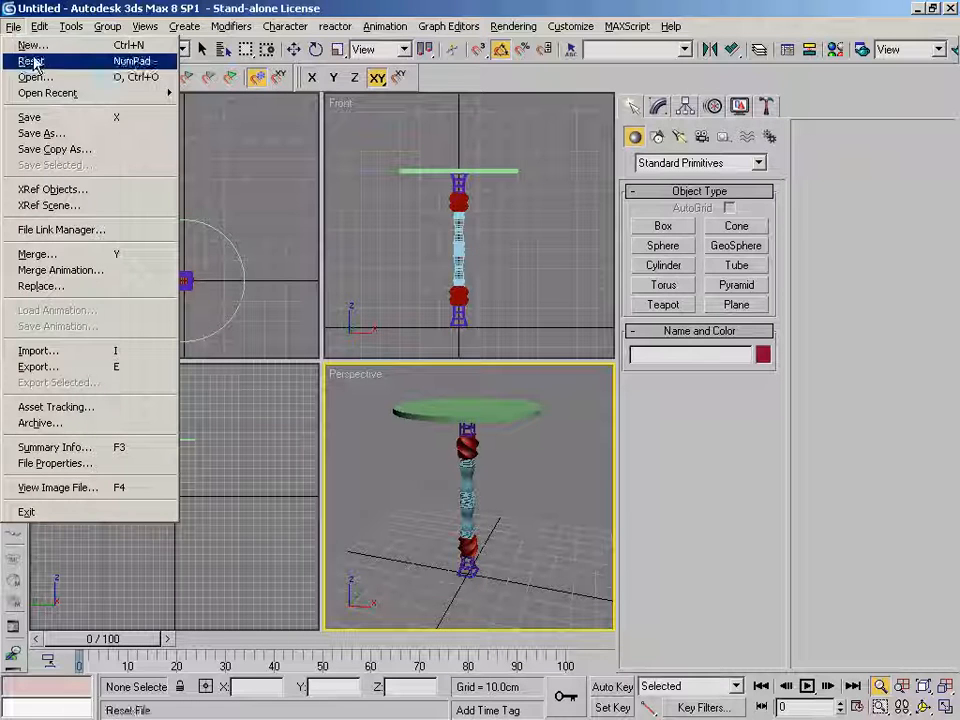
{"action": "left_click", "coordinate": [31, 61]}
{"action": "left_click", "coordinate": [450, 400]}
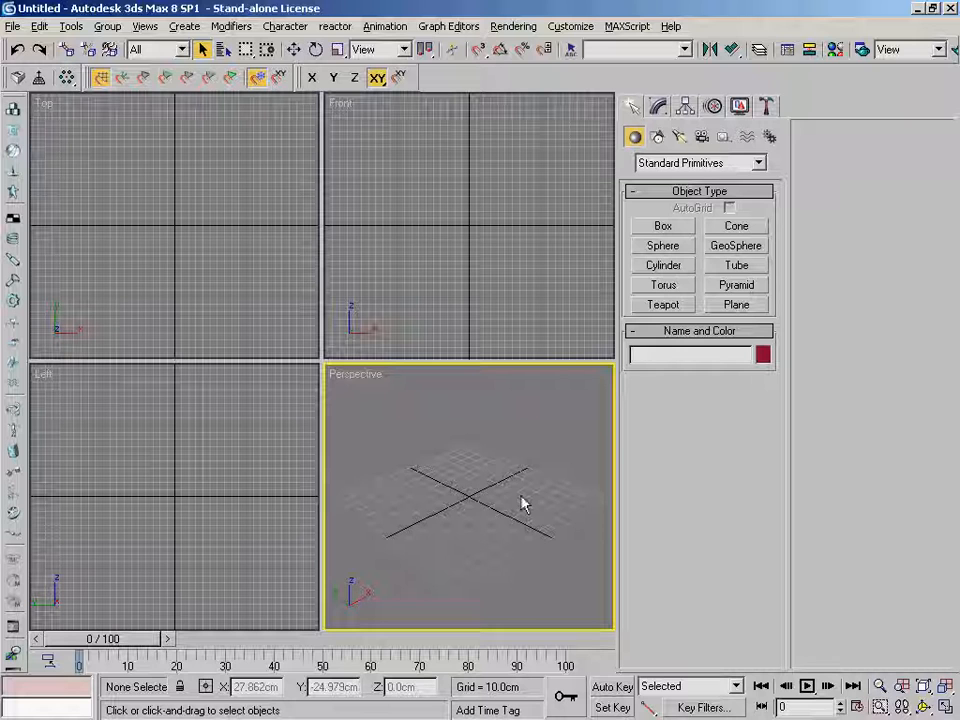
{"action": "mouse_move", "coordinate": [518, 492]}
{"action": "middle_mouse_down", "text": "alt"}
{"action": "mouse_move", "coordinate": [522, 507]}
{"action": "mouse_move", "coordinate": [508, 502]}
{"action": "middle_mouse_up", "text": "alt"}
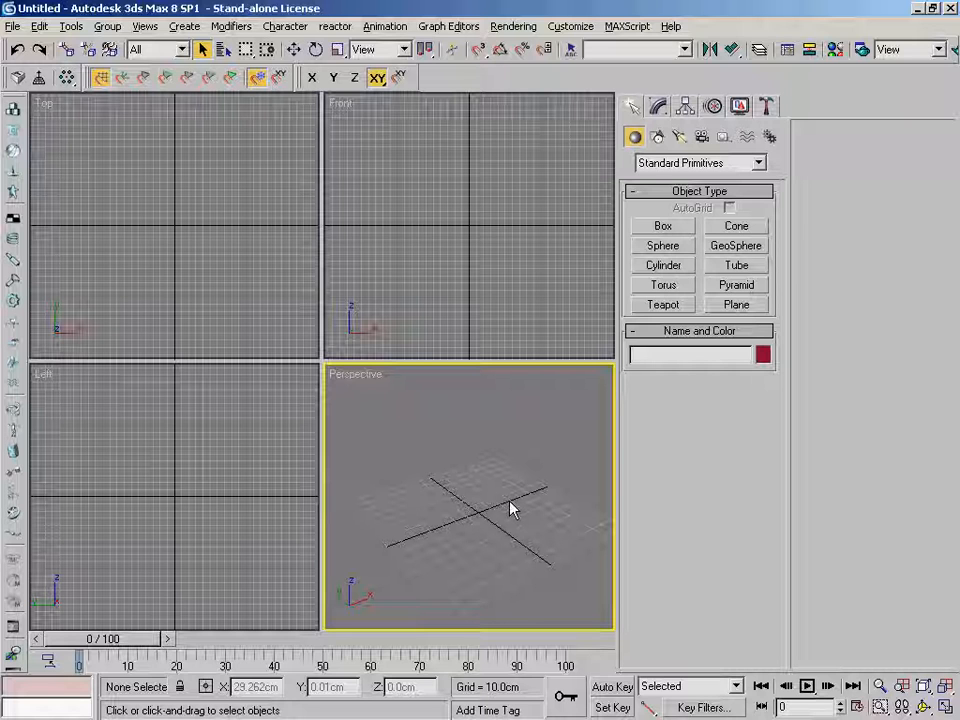
{"action": "mouse_move", "coordinate": [506, 503]}
{"action": "middle_mouse_down", "text": "alt"}
{"action": "mouse_move", "coordinate": [524, 517]}
{"action": "mouse_move", "coordinate": [514, 512]}
{"action": "middle_mouse_up", "text": "alt"}
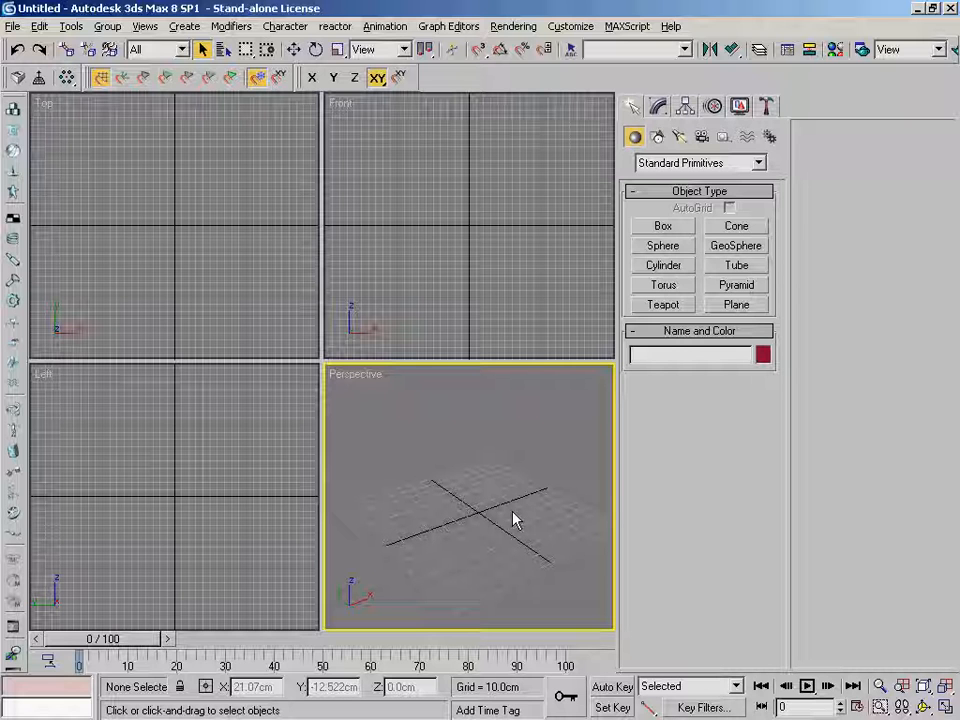
{"action": "mouse_move", "coordinate": [506, 516]}
{"action": "middle_mouse_down", "text": "alt"}
{"action": "mouse_move", "coordinate": [540, 538]}
{"action": "mouse_move", "coordinate": [506, 525]}
{"action": "mouse_move", "coordinate": [499, 510]}
{"action": "mouse_move", "coordinate": [499, 521]}
{"action": "mouse_move", "coordinate": [499, 493]}
{"action": "middle_mouse_up", "text": "alt"}
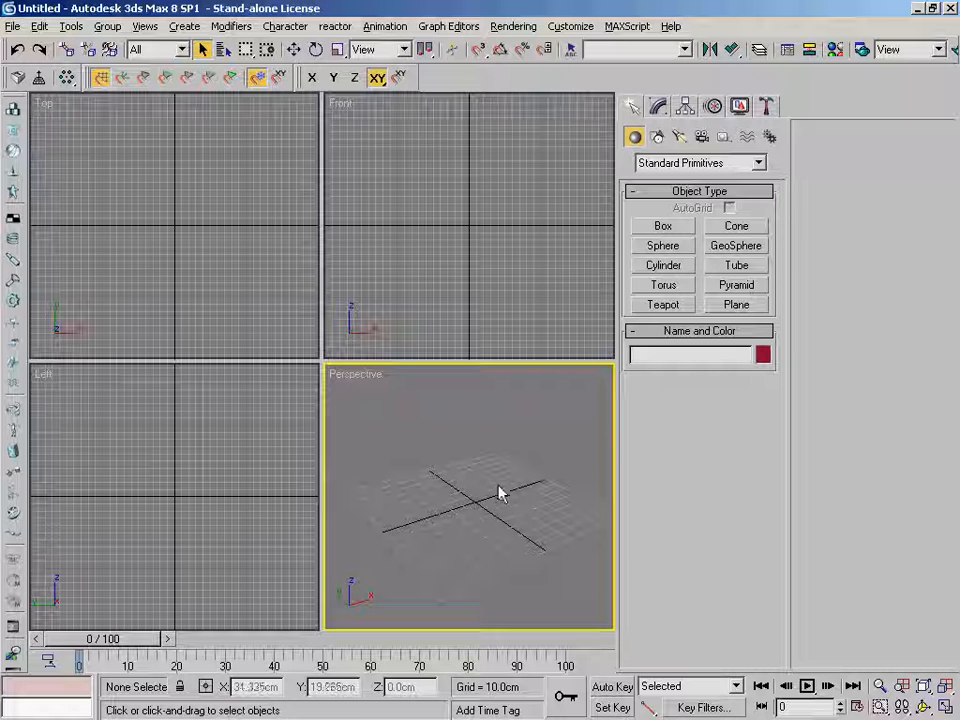
{"action": "mouse_move", "coordinate": [506, 495]}
{"action": "middle_mouse_down", "text": "alt"}
{"action": "mouse_move", "coordinate": [514, 510]}
{"action": "mouse_move", "coordinate": [446, 516]}
{"action": "mouse_move", "coordinate": [514, 514]}
{"action": "mouse_move", "coordinate": [519, 501]}
{"action": "mouse_move", "coordinate": [518, 510]}
{"action": "middle_mouse_up", "text": "alt"}
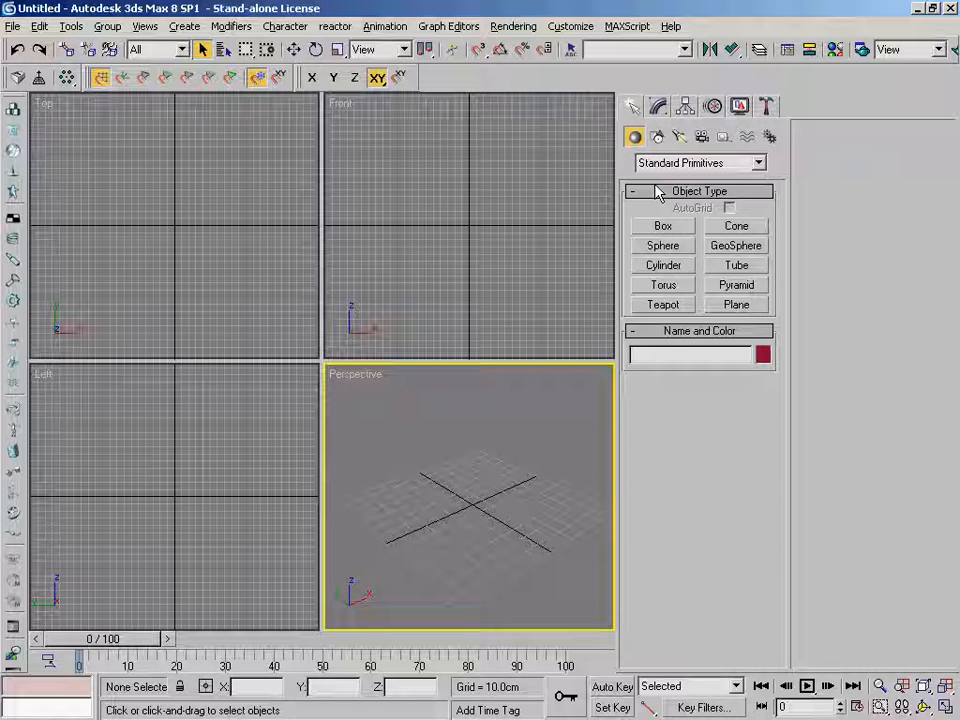
Draw a cylinder in the Top view, snapped to the grid origin, about 34 cm in radius and 4 cm high
{"action": "left_click", "coordinate": [683, 272]}
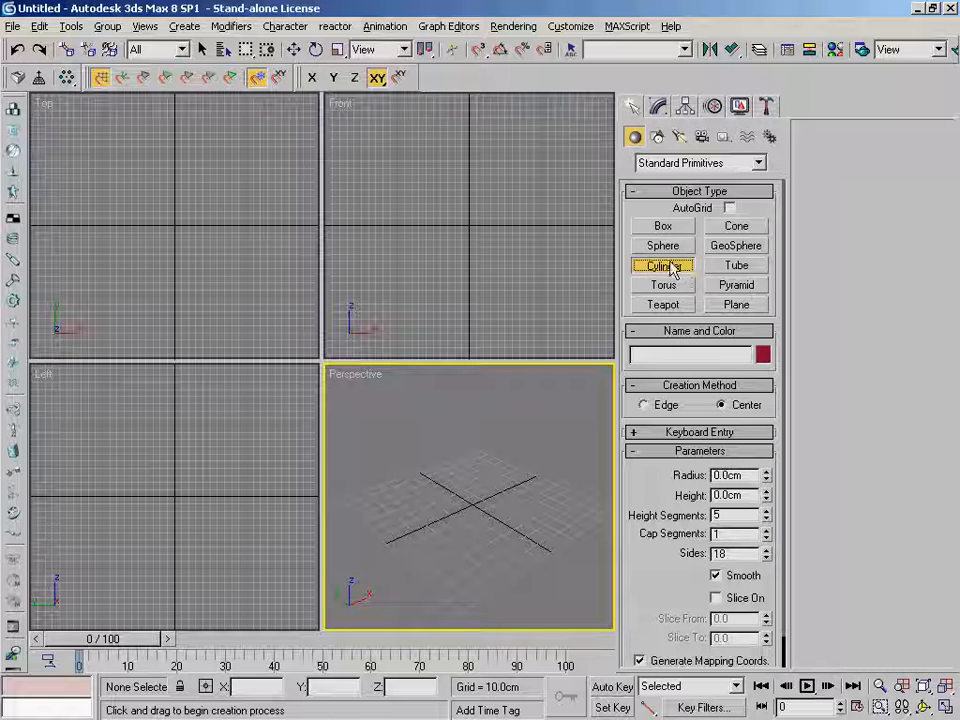
{"action": "left_click", "coordinate": [237, 210]}
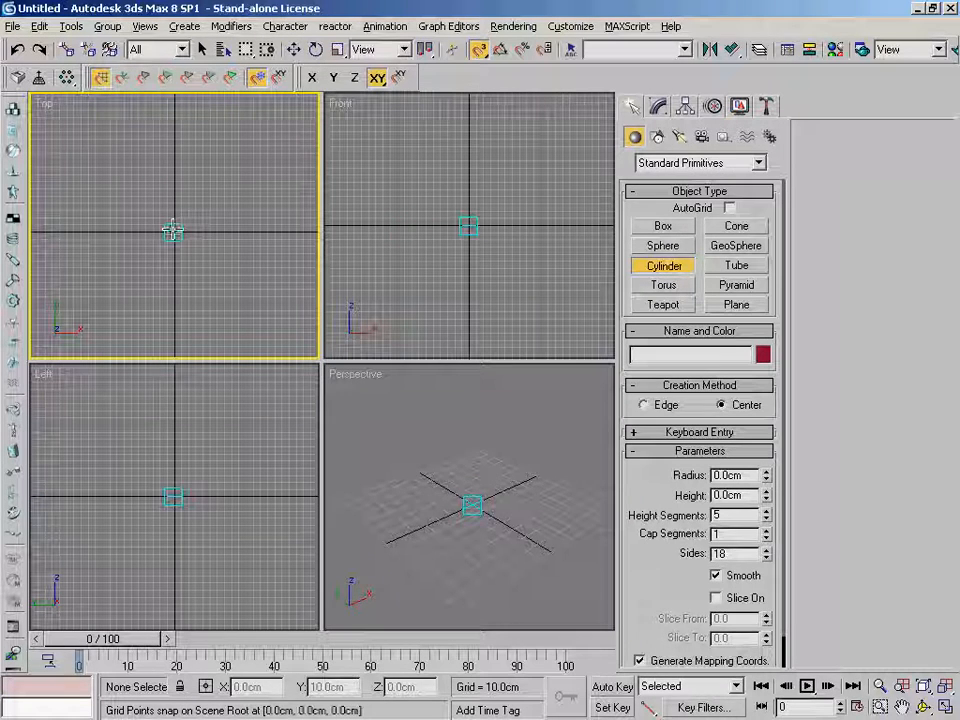
{"action": "left_click_drag", "start_coordinate": [175, 233], "coordinate": [195, 259]}
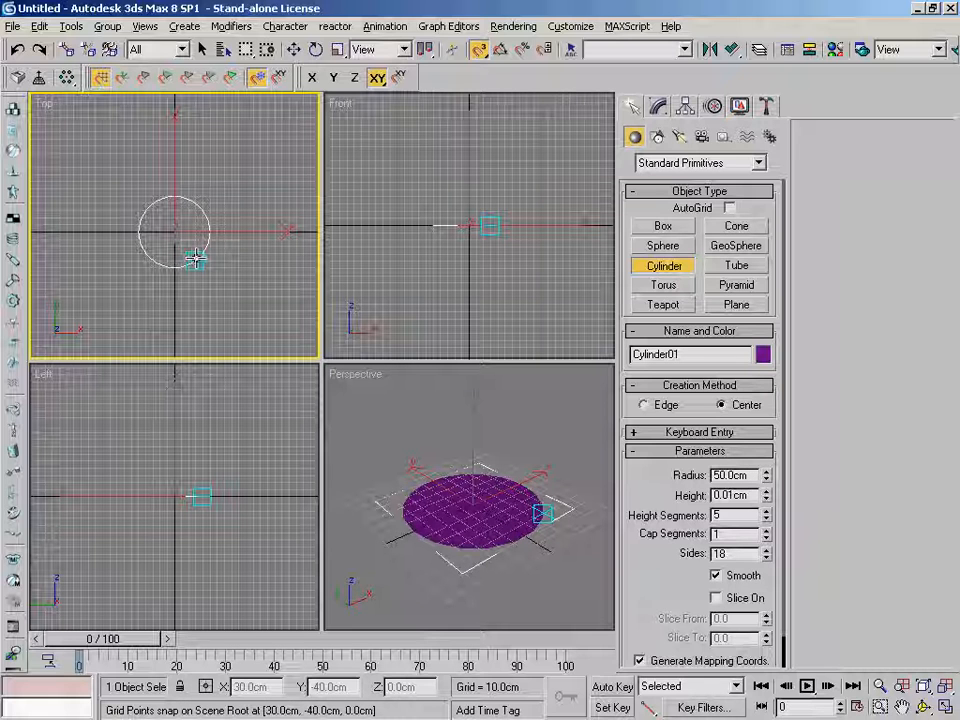
{"action": "left_click_drag", "start_coordinate": [197, 261], "coordinate": [189, 249]}
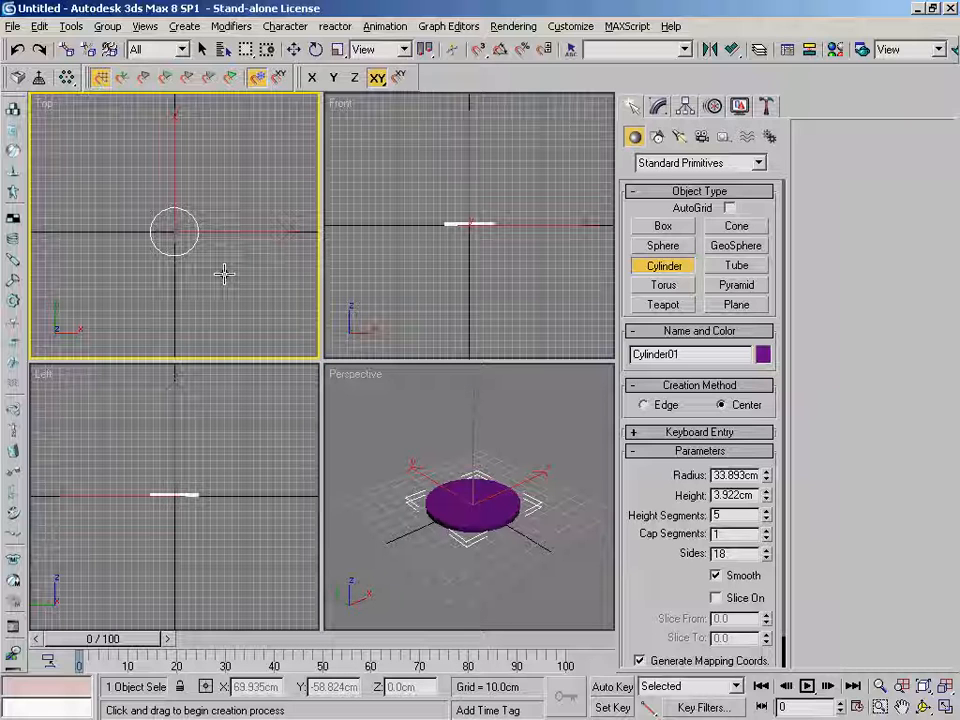
{"action": "right_click", "coordinate": [224, 274]}
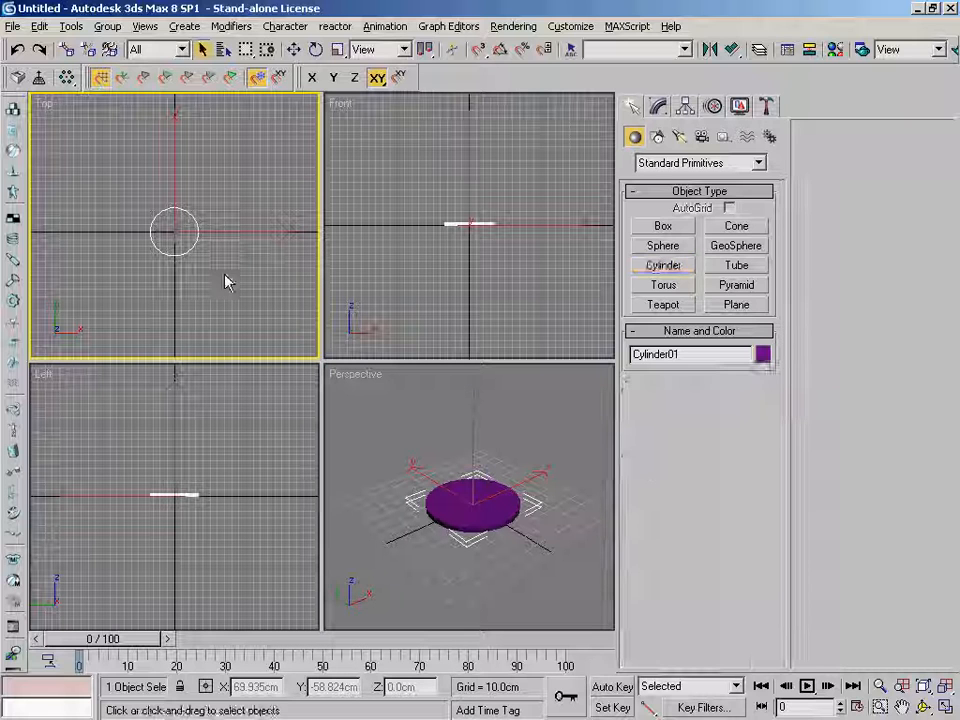
Set the cylinder's radius to 30 cm and its height to 4 cm
{"action": "left_click", "coordinate": [659, 108]}
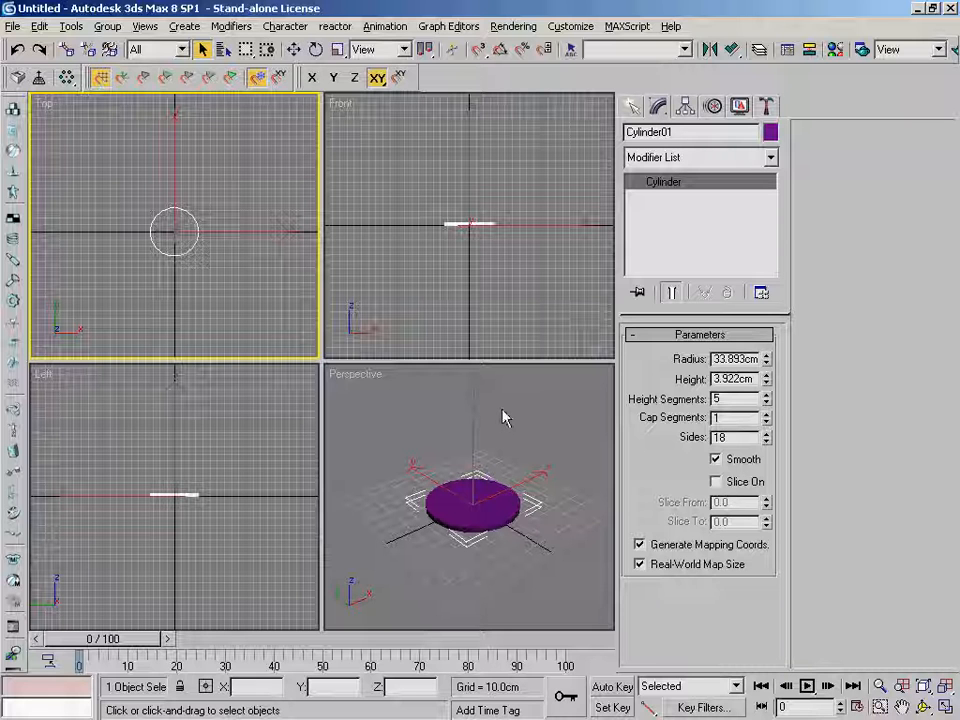
{"action": "middle_click_drag", "start_coordinate": [509, 420], "coordinate": [525, 410], "text": "alt"}
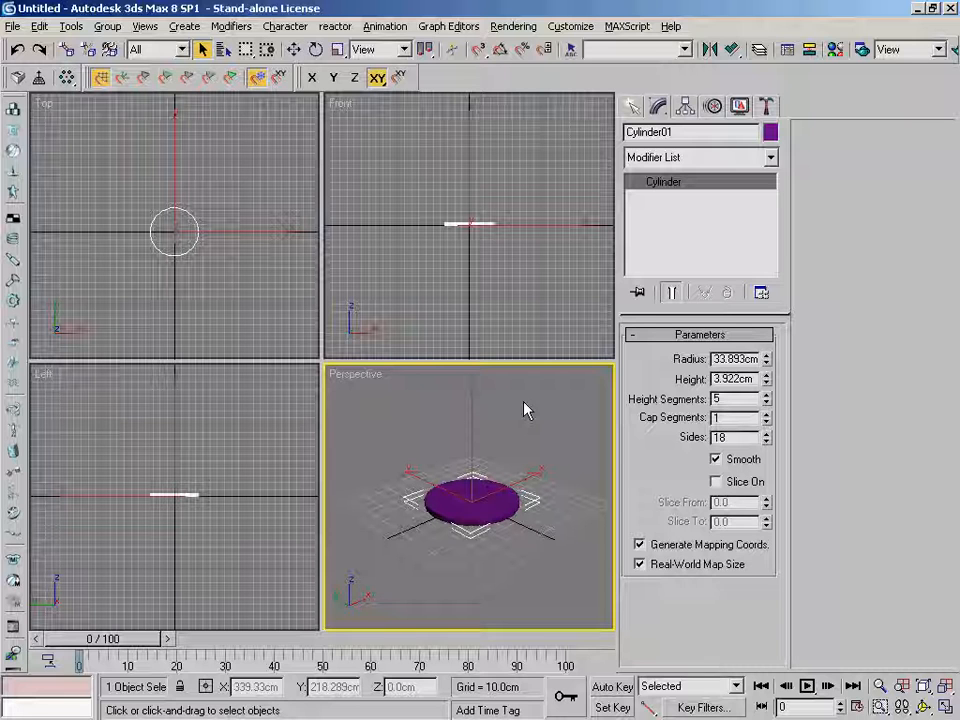
{"action": "middle_click_drag", "start_coordinate": [538, 430], "coordinate": [527, 452], "text": "alt"}
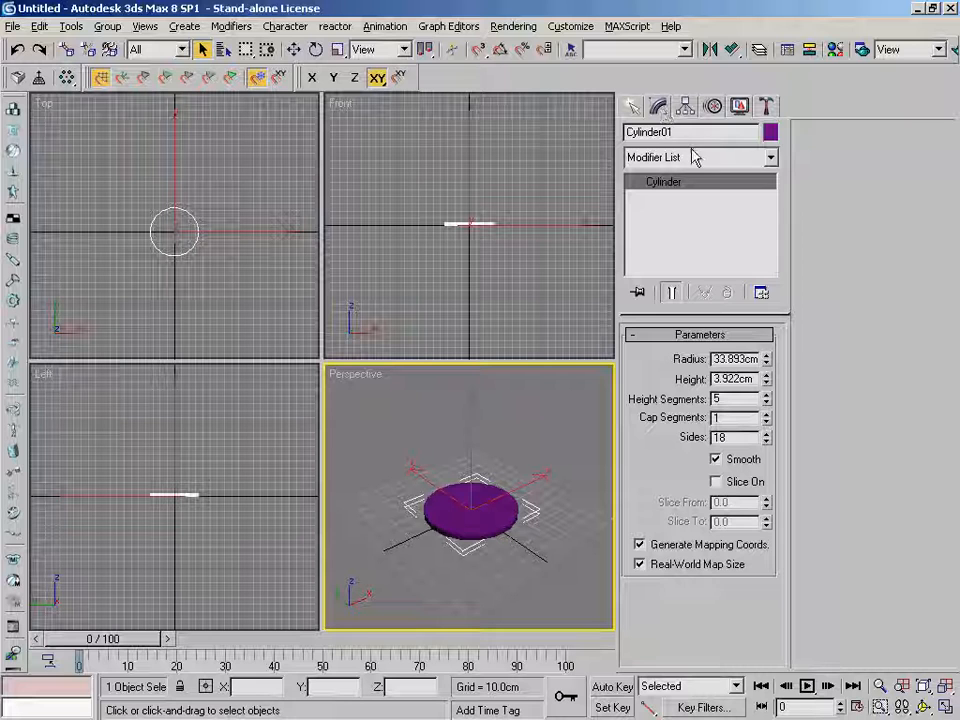
{"action": "left_click", "coordinate": [690, 212]}
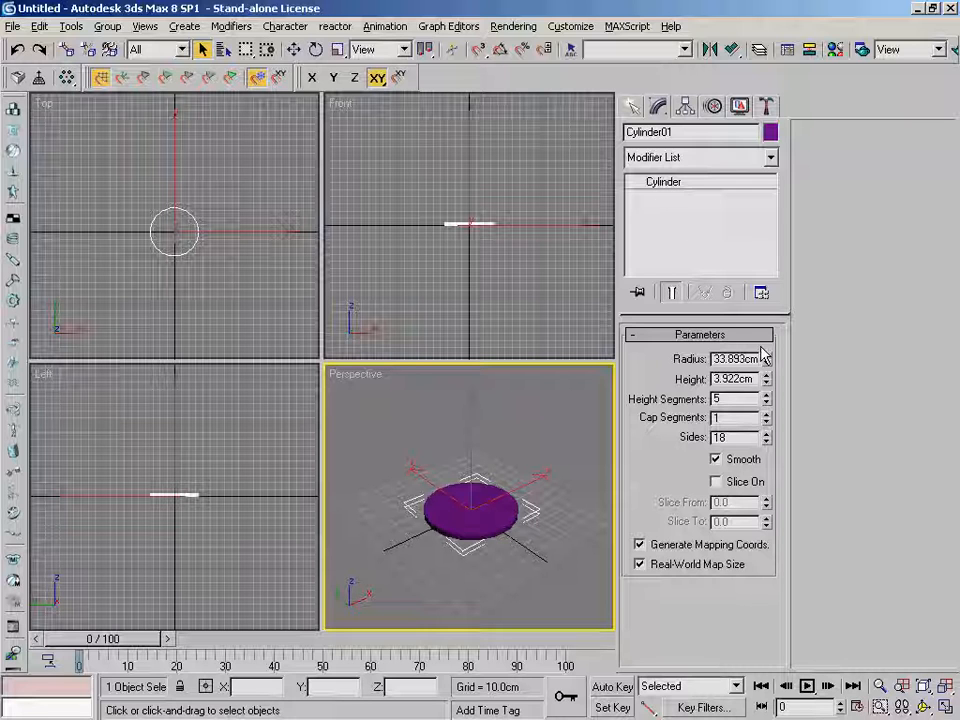
{"action": "double_click", "coordinate": [711, 359]}
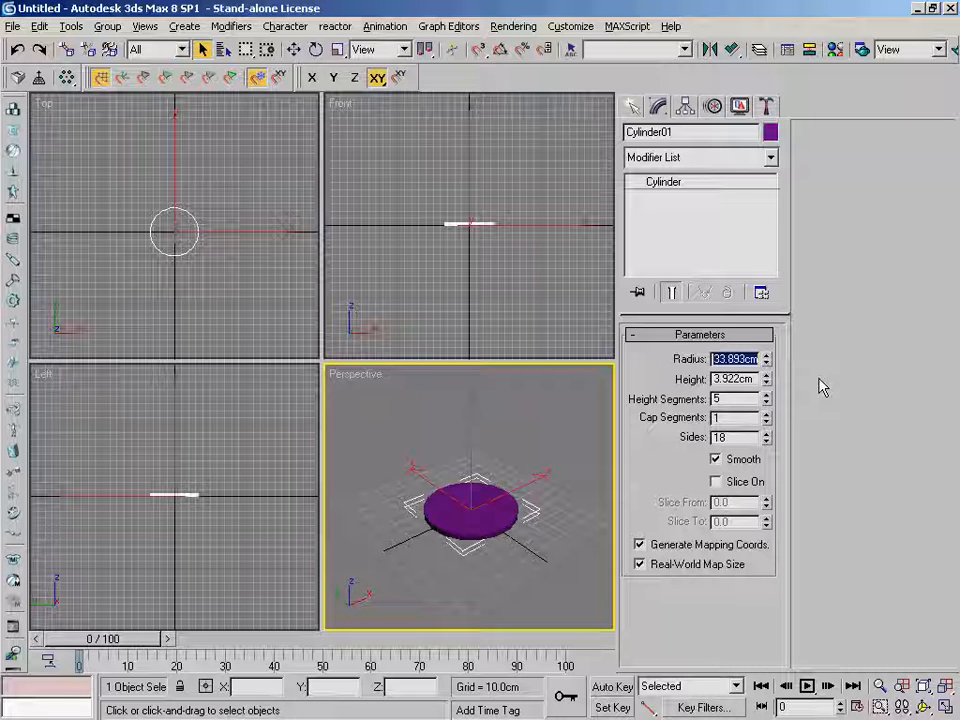
{"action": "type", "text": "3"}
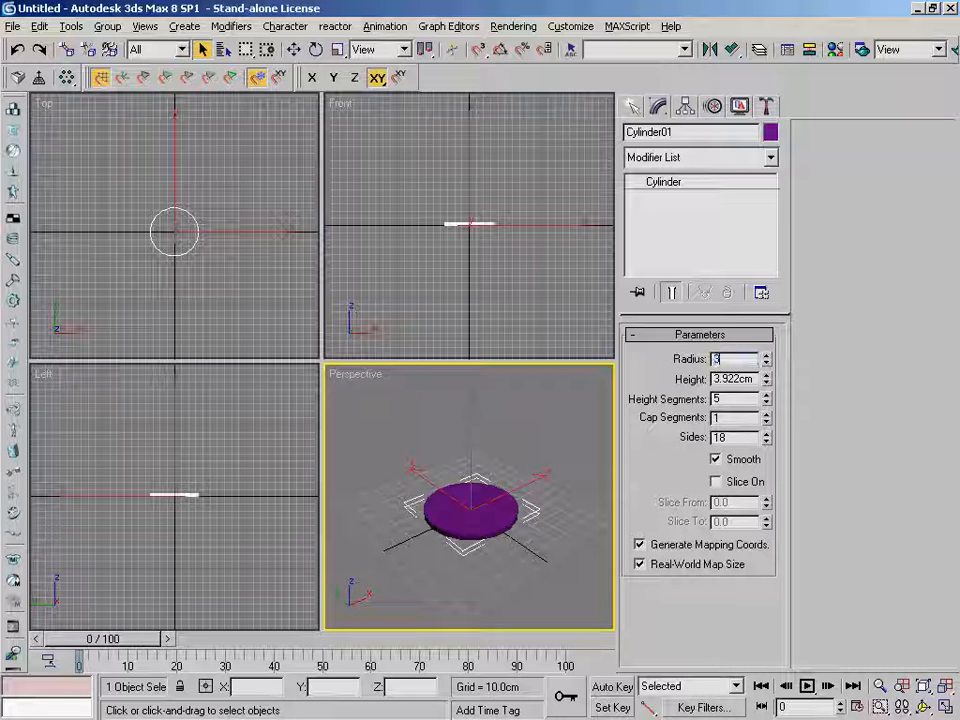
{"action": "type", "text": "0"}
{"action": "key", "text": "Return"}
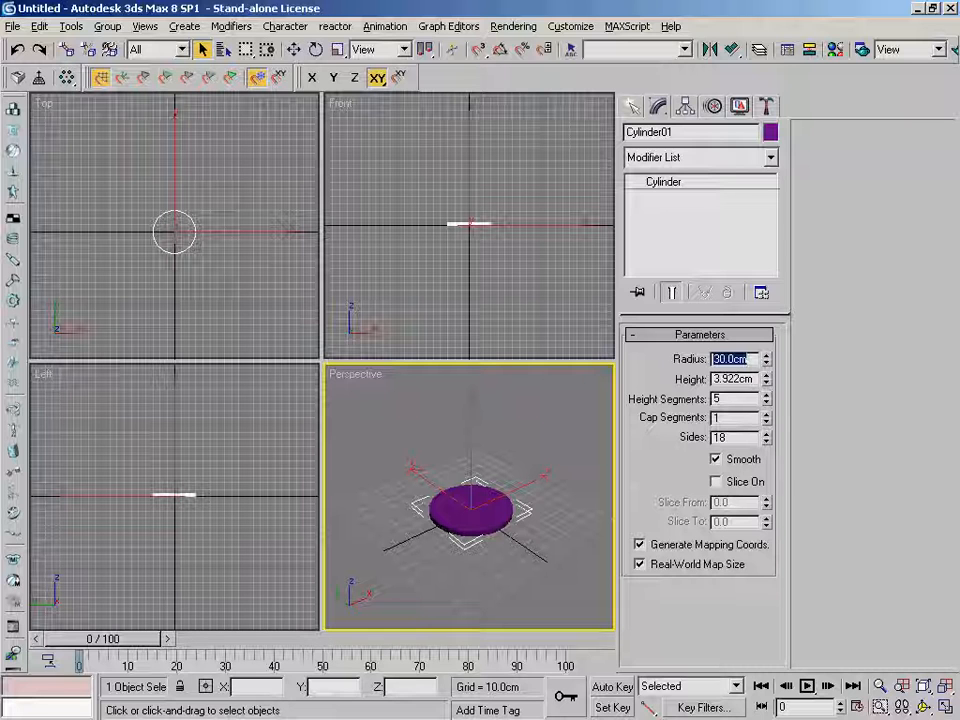
{"action": "key", "text": "Tab"}
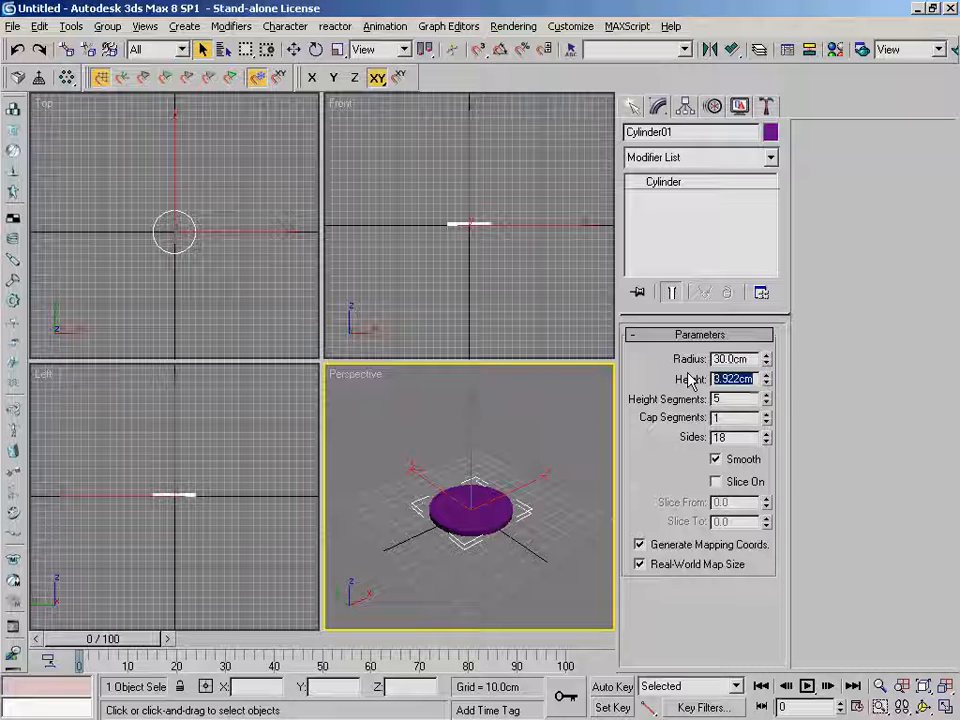
{"action": "type", "text": "4"}
{"action": "key", "text": "Return"}
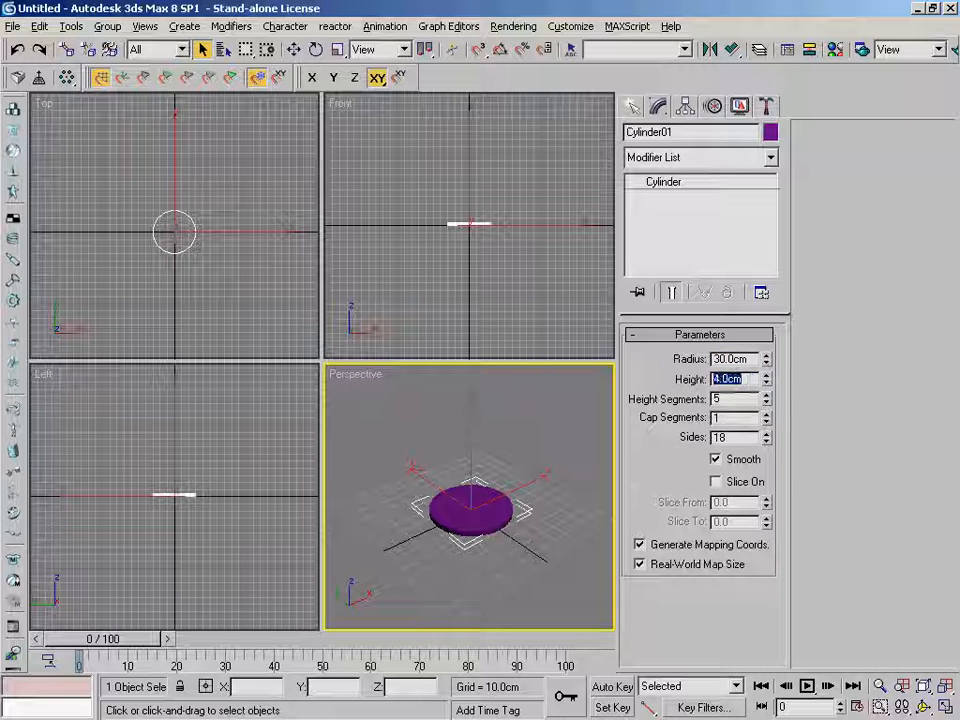
Set the cylinder's number of sides to 45 for a rounder edge
{"action": "double_click", "coordinate": [734, 440]}
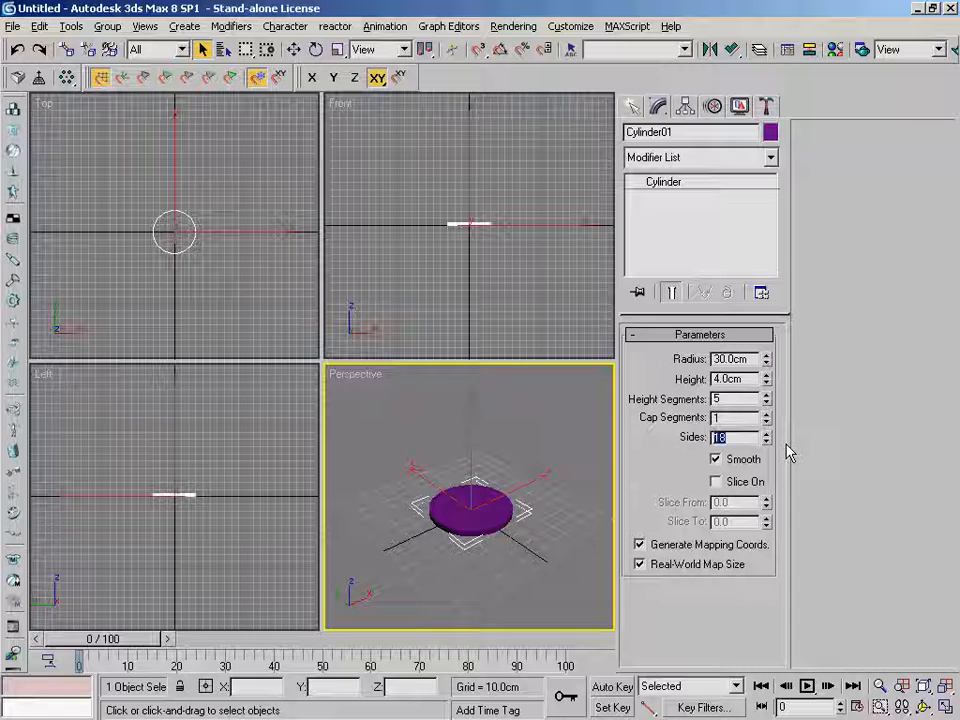
{"action": "type", "text": "45"}
{"action": "key", "text": "Return"}
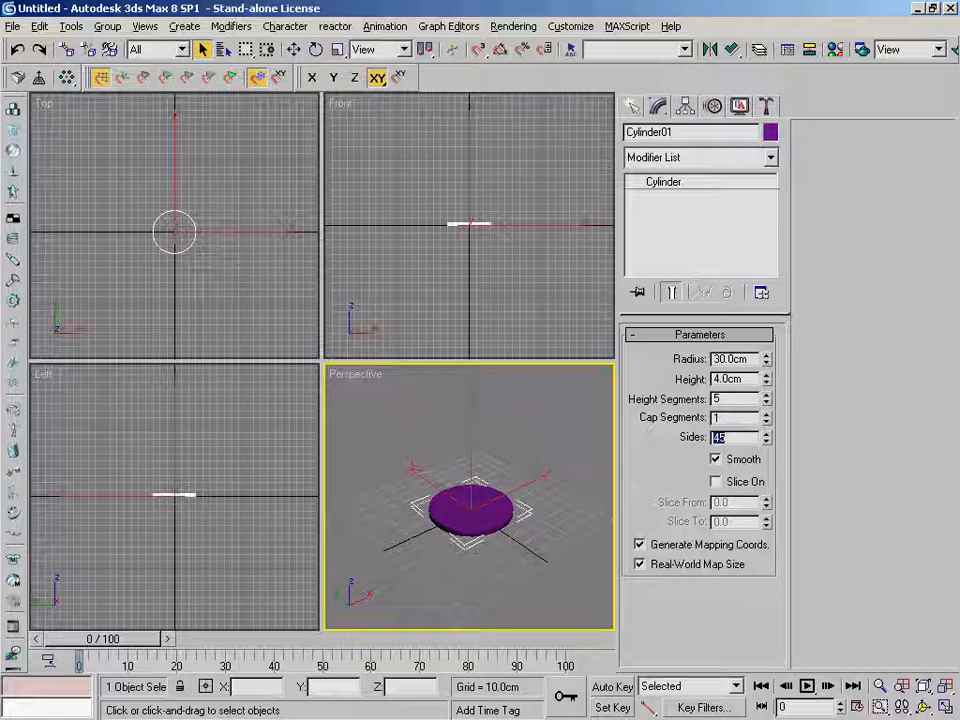
Turn on Edged Faces in the Perspective view to display the cylinder's segments
{"action": "middle_click_drag", "start_coordinate": [485, 491], "coordinate": [487, 462]}
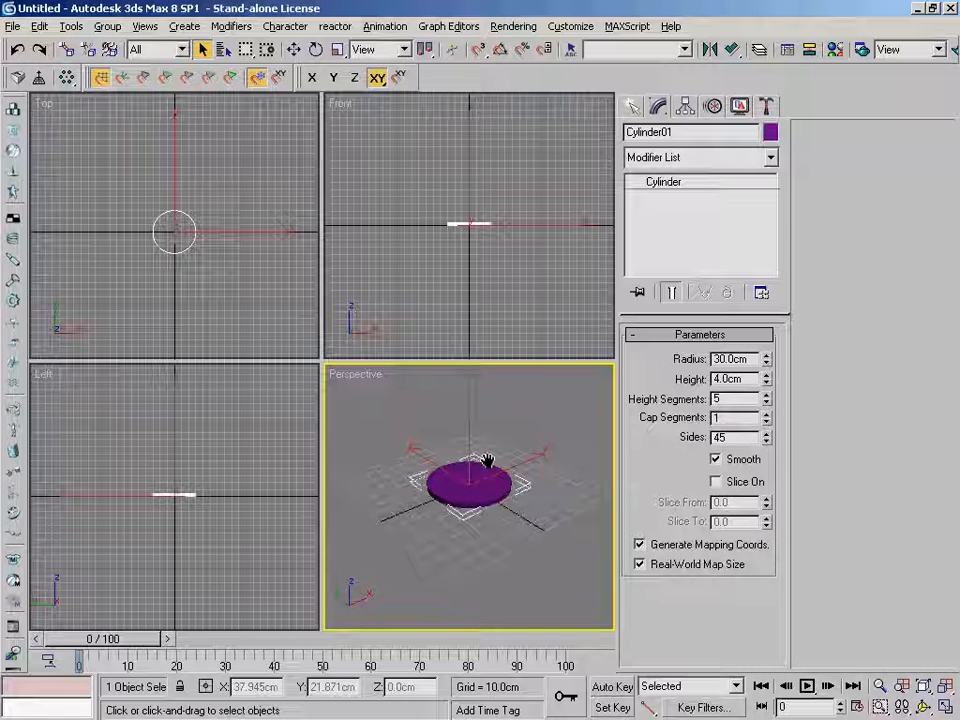
{"action": "left_click", "coordinate": [879, 686]}
{"action": "left_click_drag", "start_coordinate": [568, 564], "coordinate": [508, 505]}
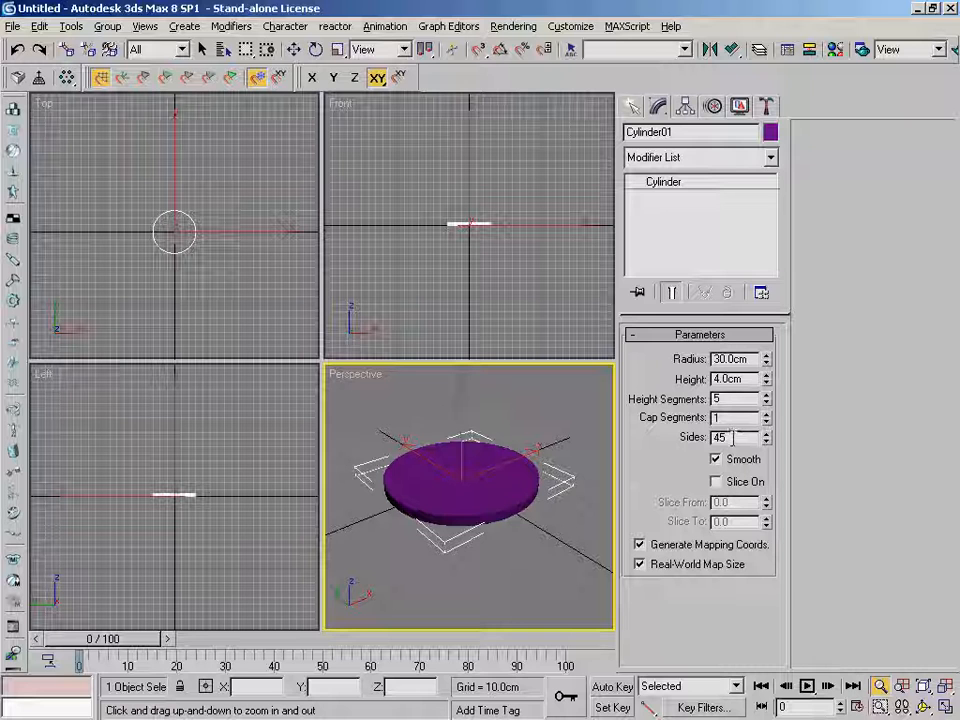
{"action": "mouse_move", "coordinate": [563, 485]}
{"action": "left_mouse_down"}
{"action": "mouse_move", "coordinate": [563, 455]}
{"action": "mouse_move", "coordinate": [563, 481]}
{"action": "left_mouse_up"}
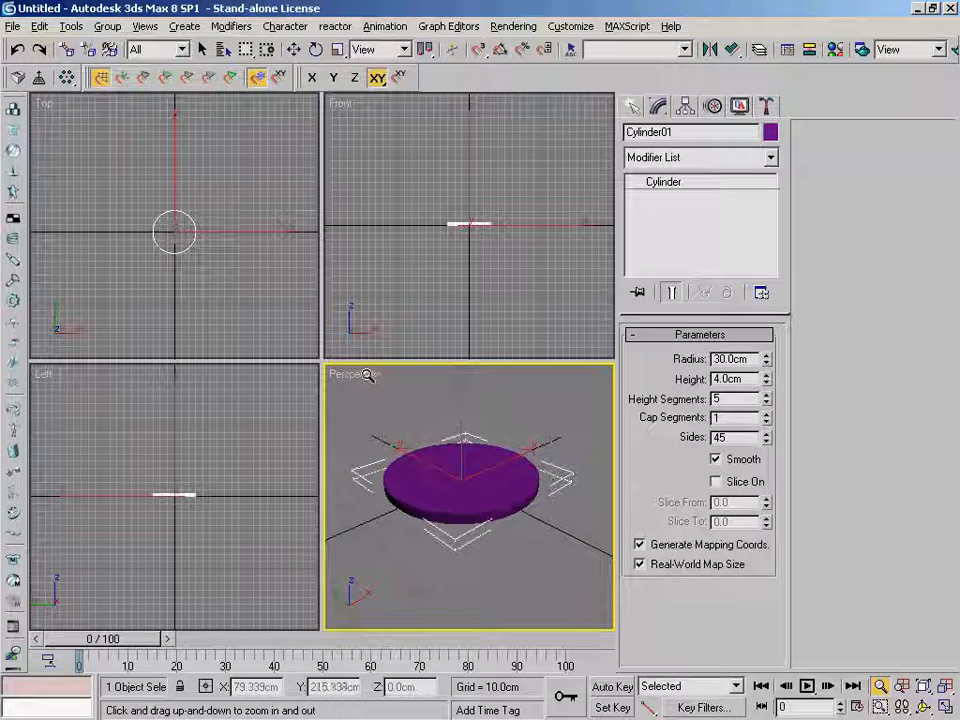
{"action": "right_click", "coordinate": [364, 379]}
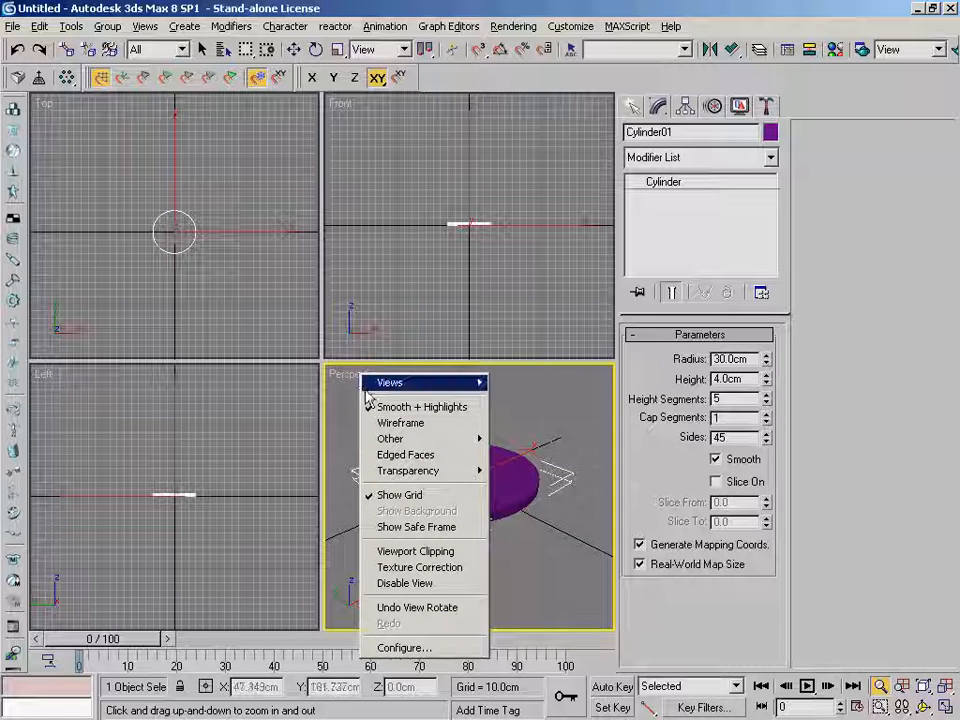
{"action": "left_click", "coordinate": [416, 458]}
{"action": "left_click_drag", "start_coordinate": [440, 453], "coordinate": [516, 469]}
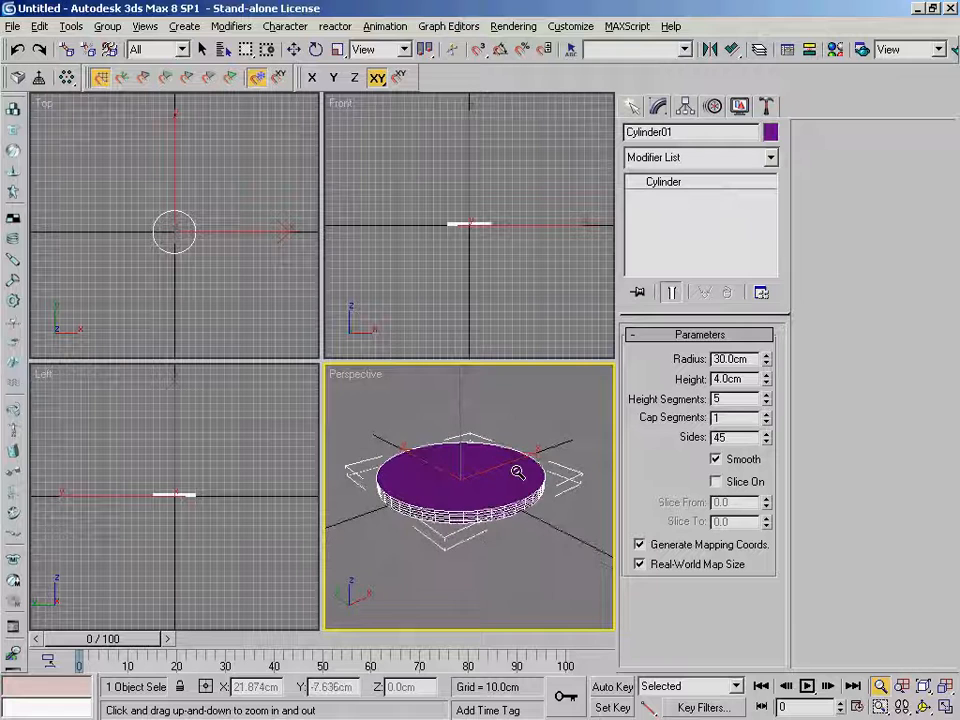
Reduce the cylinder's height segments to 1
{"action": "left_click", "coordinate": [767, 403]}
{"action": "left_click", "coordinate": [767, 403]}
{"action": "left_click", "coordinate": [767, 403]}
{"action": "left_click", "coordinate": [767, 403]}
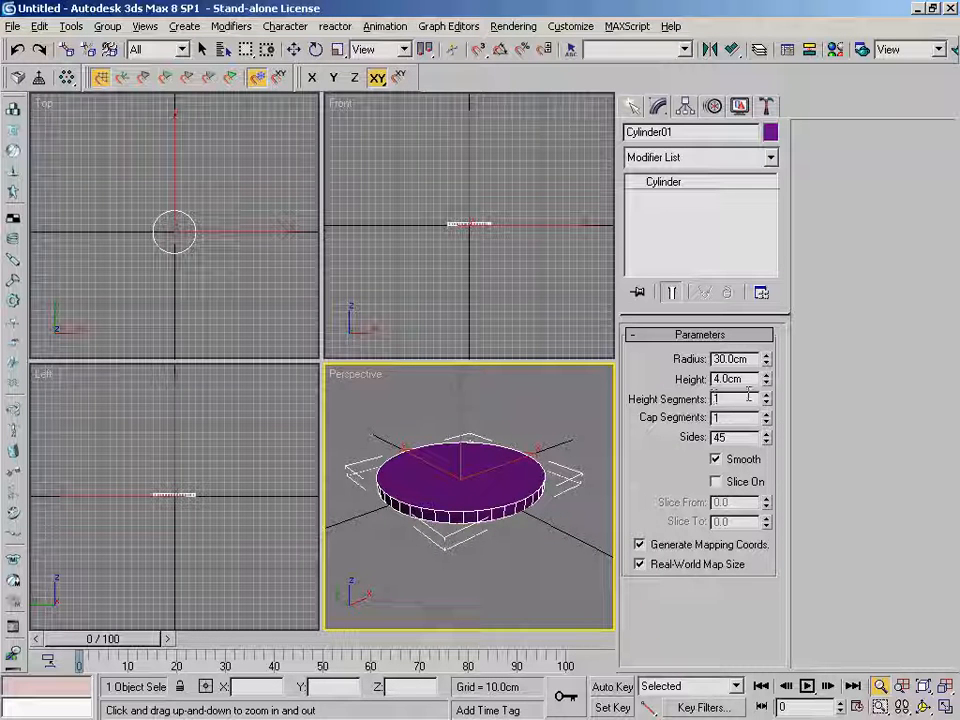
Raise the cylinder to a Z position of 80 cm with the Move tool
{"action": "mouse_move", "coordinate": [478, 486]}
{"action": "middle_mouse_down", "text": "alt"}
{"action": "mouse_move", "coordinate": [491, 519]}
{"action": "mouse_move", "coordinate": [495, 487]}
{"action": "middle_mouse_up", "text": "alt"}
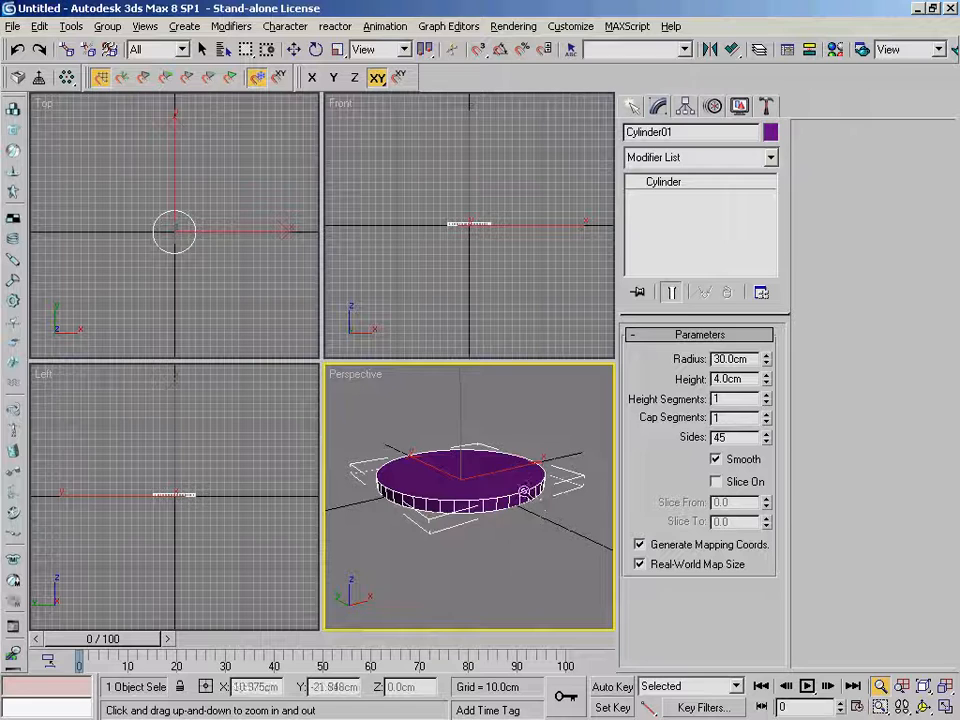
{"action": "middle_click_drag", "start_coordinate": [523, 475], "coordinate": [520, 533], "text": "alt"}
{"action": "mouse_move", "coordinate": [767, 441]}
{"action": "left_mouse_down"}
{"action": "mouse_move", "coordinate": [776, 373]}
{"action": "mouse_move", "coordinate": [780, 456]}
{"action": "mouse_move", "coordinate": [777, 443]}
{"action": "left_mouse_up"}
{"action": "middle_click_drag", "start_coordinate": [566, 489], "coordinate": [530, 483], "text": "alt"}
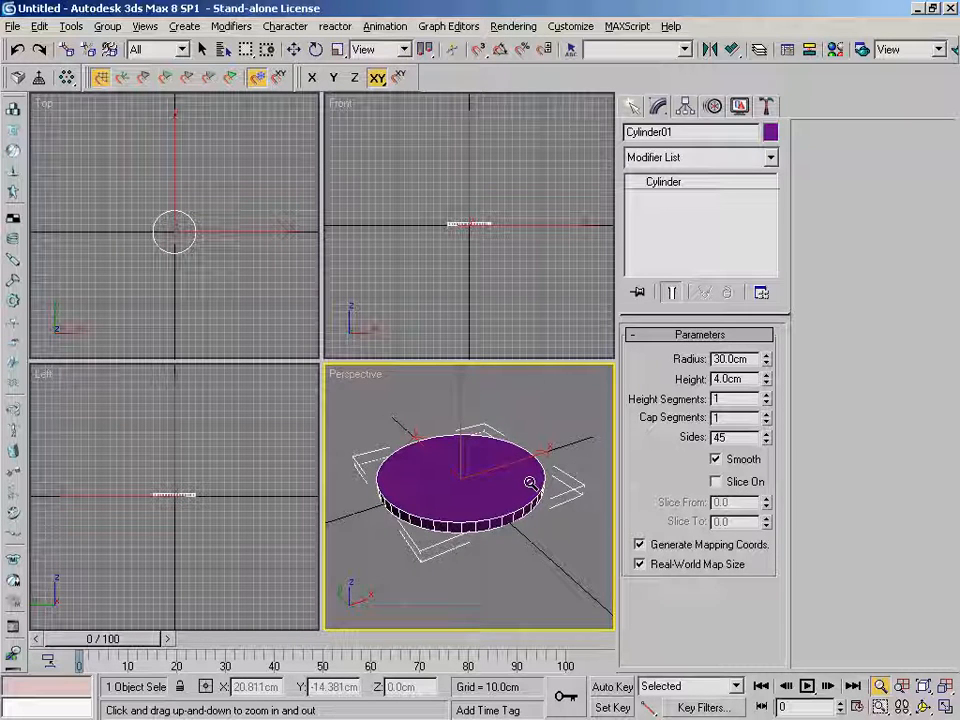
{"action": "right_click", "coordinate": [571, 536]}
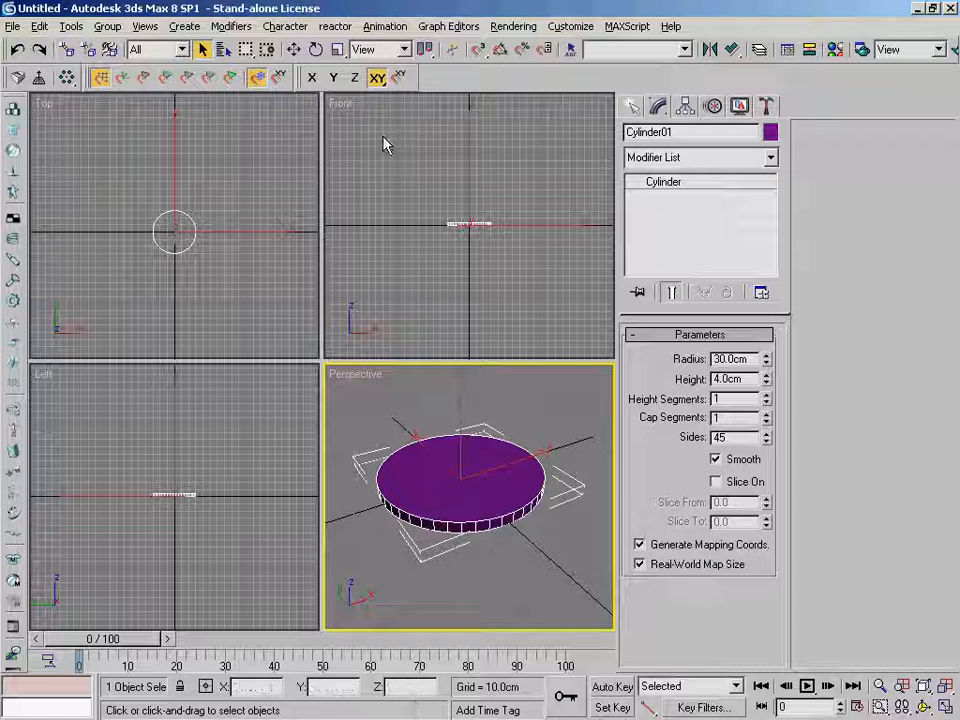
{"action": "key", "text": "w"}
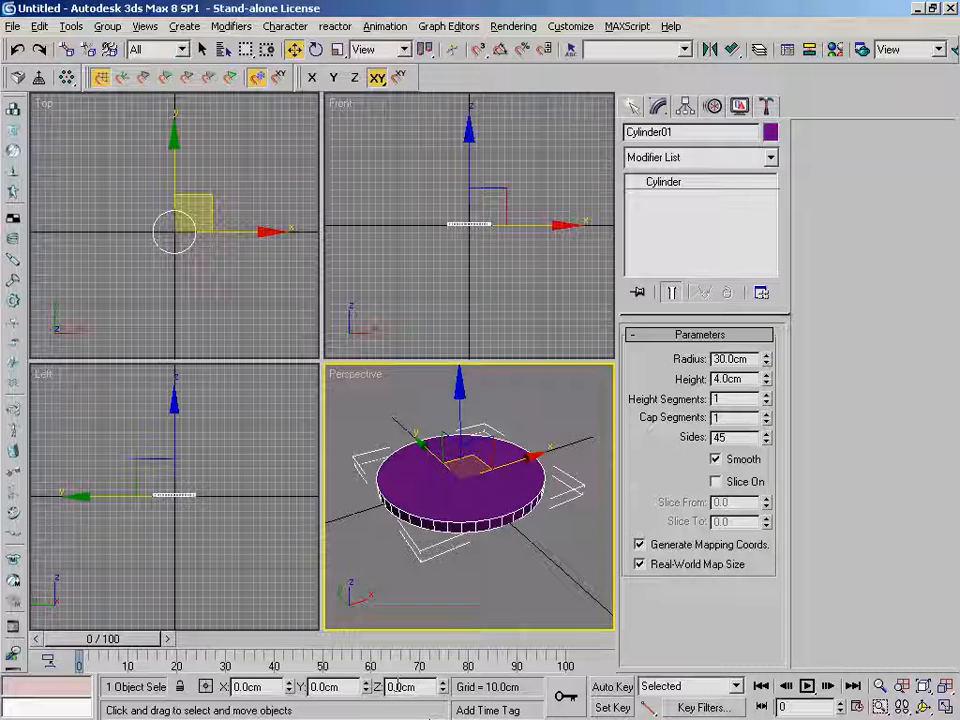
{"action": "double_click", "coordinate": [417, 686]}
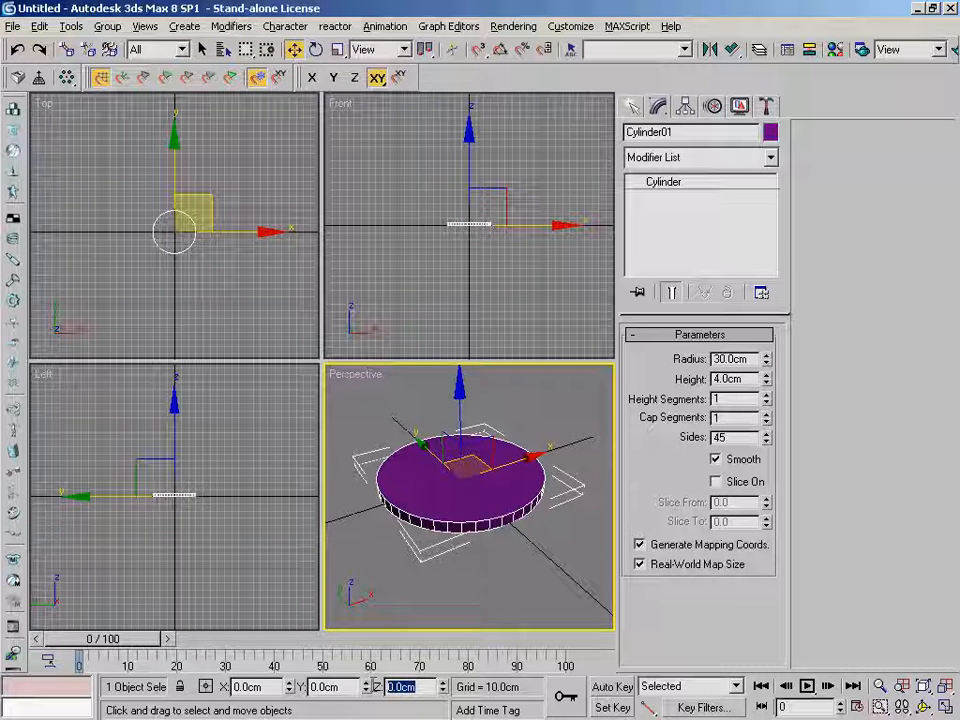
{"action": "type", "text": "80"}
{"action": "key", "text": "Return"}
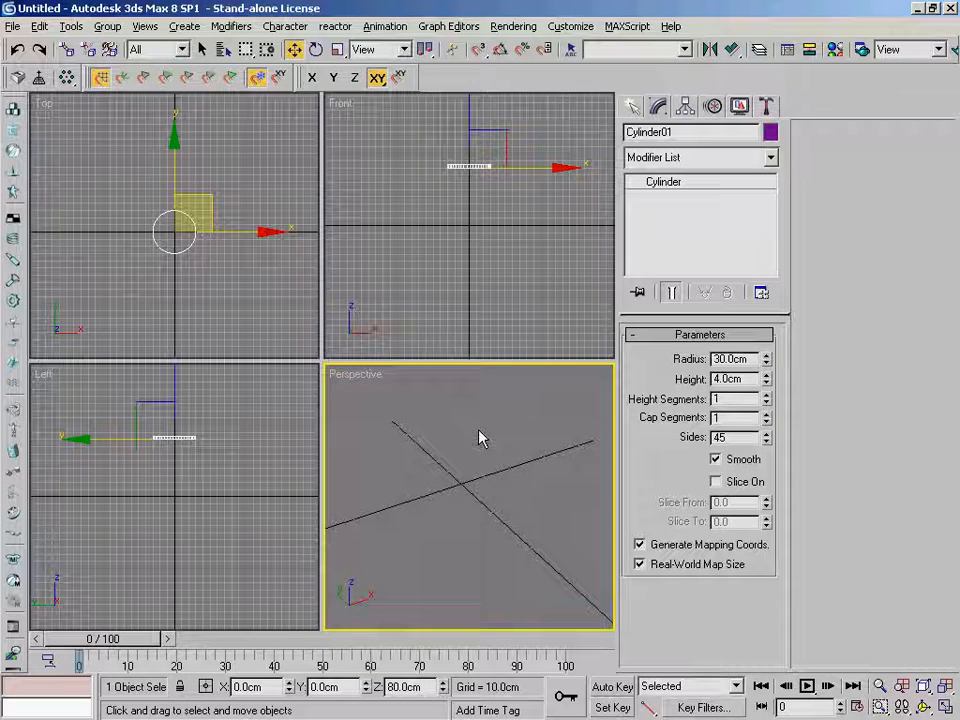
Examine the raised cylinder's position above the grid in the Front, Perspective and Top views
{"action": "middle_click_drag", "start_coordinate": [481, 232], "coordinate": [470, 190]}
{"action": "scroll", "coordinate": [463, 257], "scroll_direction": "up", "scroll_amount": 5}
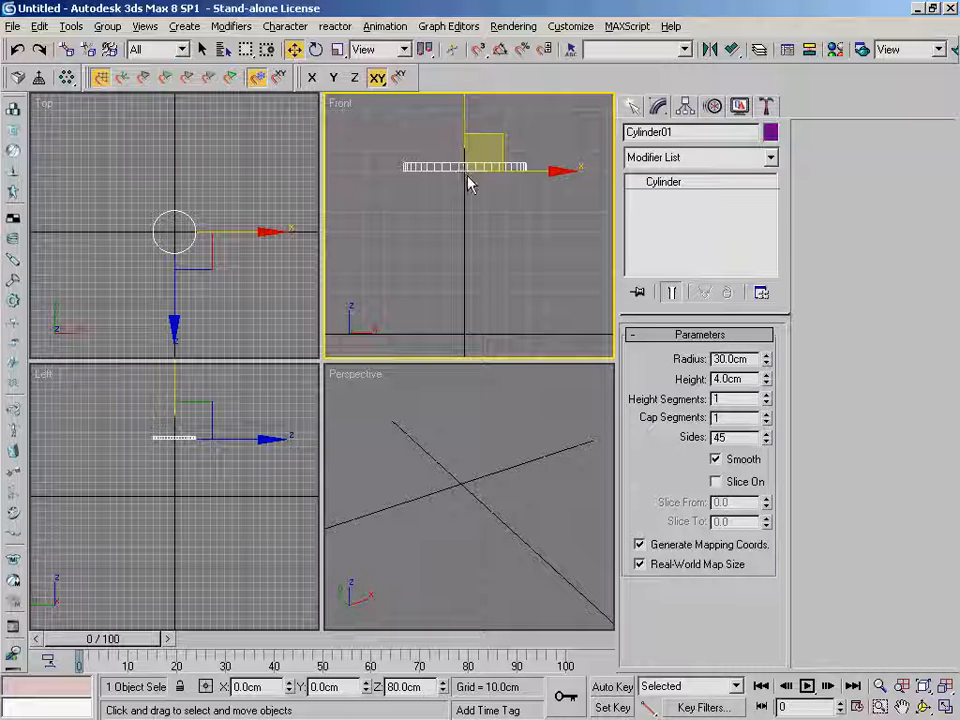
{"action": "right_click", "coordinate": [577, 587]}
{"action": "key", "text": "z"}
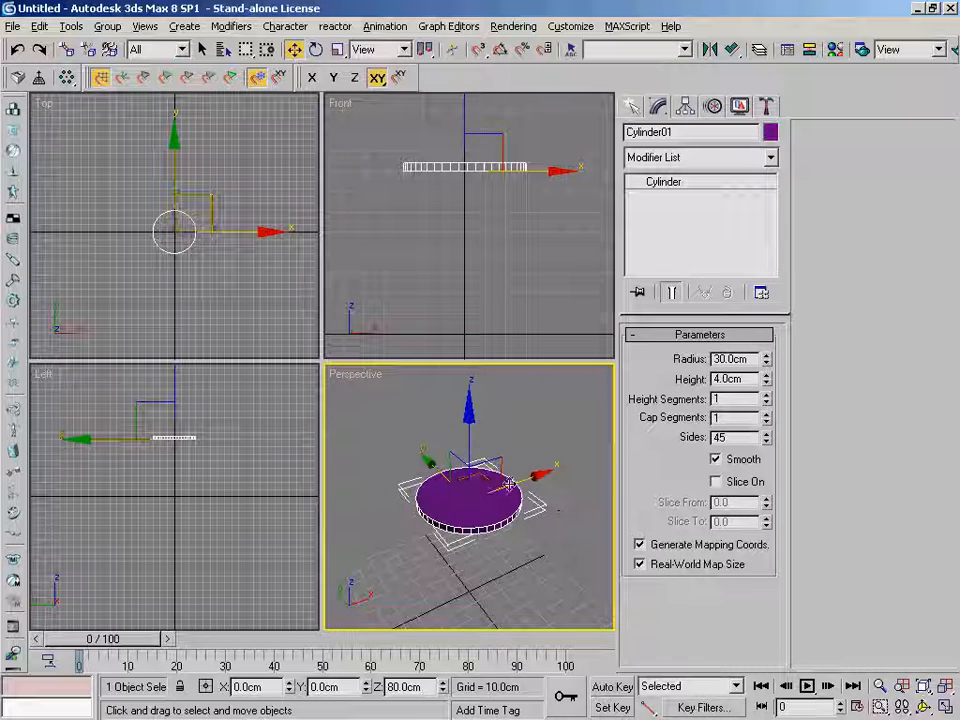
{"action": "middle_click_drag", "start_coordinate": [495, 499], "coordinate": [518, 506], "text": "alt"}
{"action": "middle_click_drag", "start_coordinate": [518, 506], "coordinate": [535, 450]}
{"action": "right_click", "coordinate": [229, 304]}
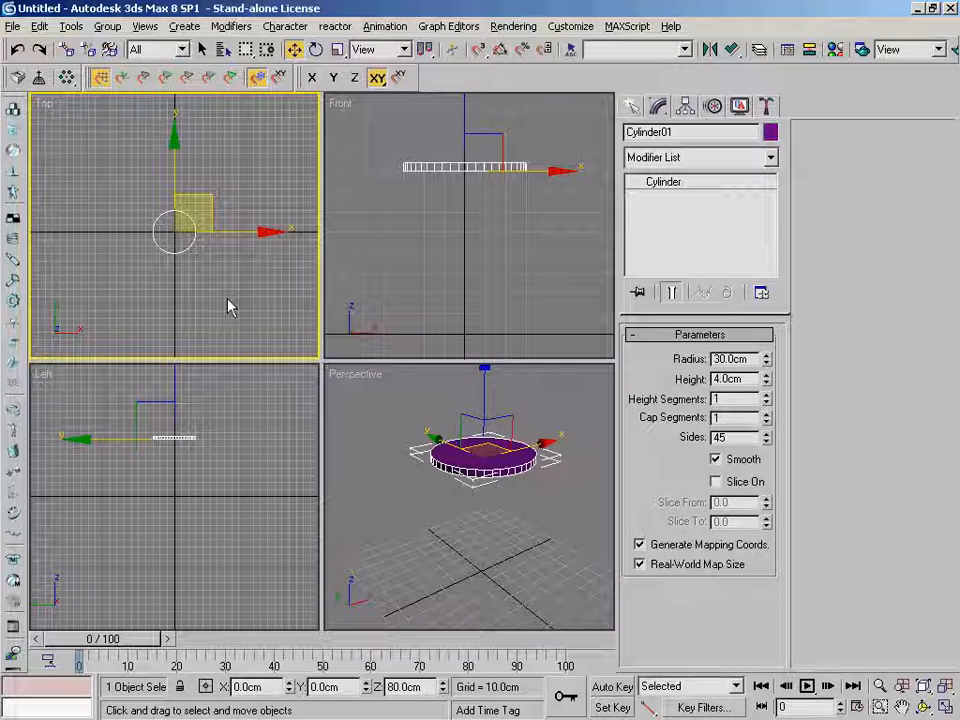
{"action": "middle_click_drag", "start_coordinate": [226, 292], "coordinate": [261, 311]}
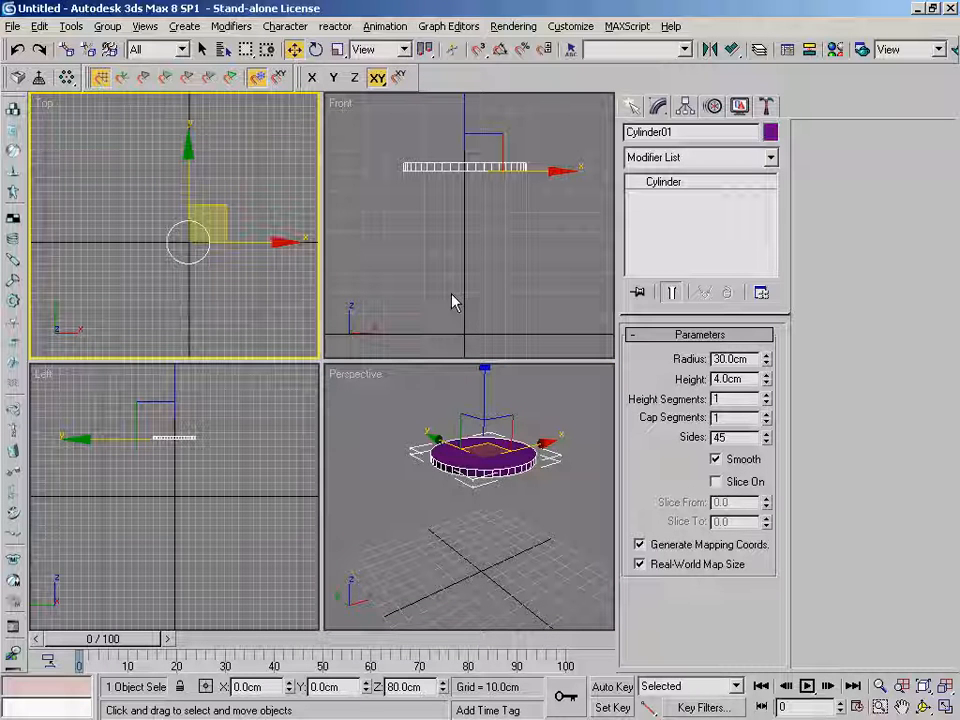
Create a box about 20 cm on each side, centred on the grid origin, using the Cube creation method and grid snapping
{"action": "left_click", "coordinate": [632, 107]}
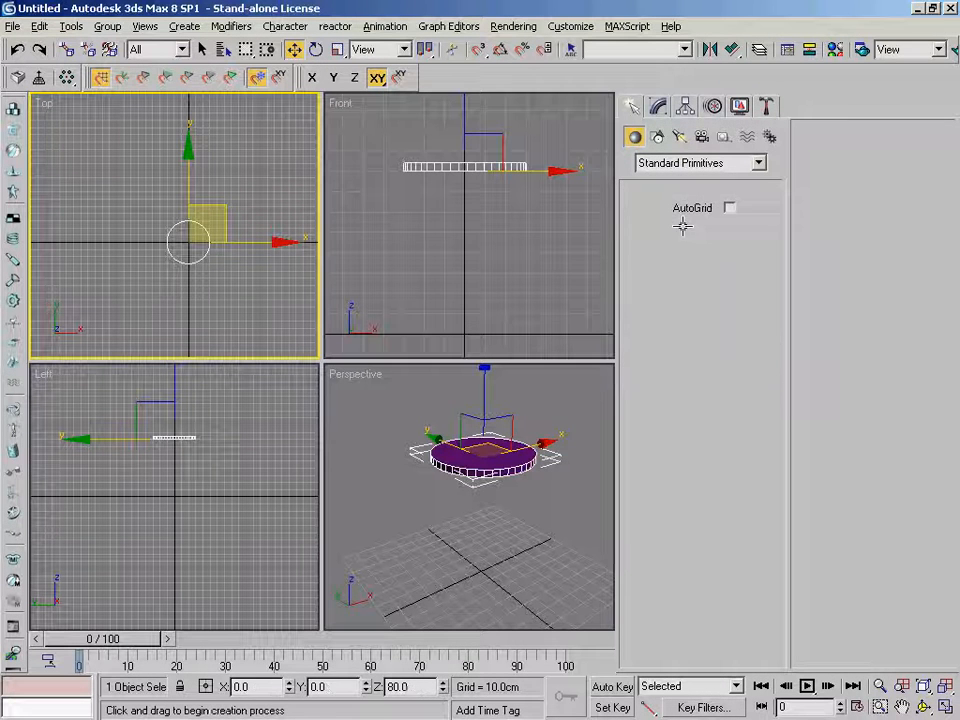
{"action": "left_click", "coordinate": [686, 232]}
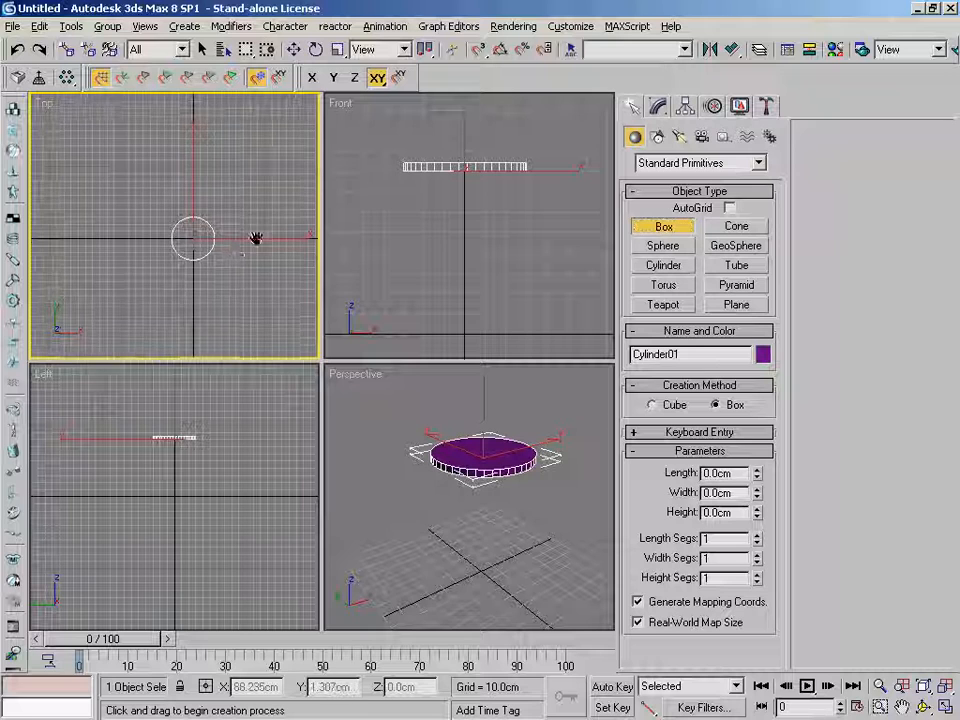
{"action": "scroll", "coordinate": [199, 258], "scroll_direction": "up", "scroll_amount": 3}
{"action": "middle_click_drag", "start_coordinate": [214, 253], "coordinate": [205, 247]}
{"action": "key", "text": "s"}
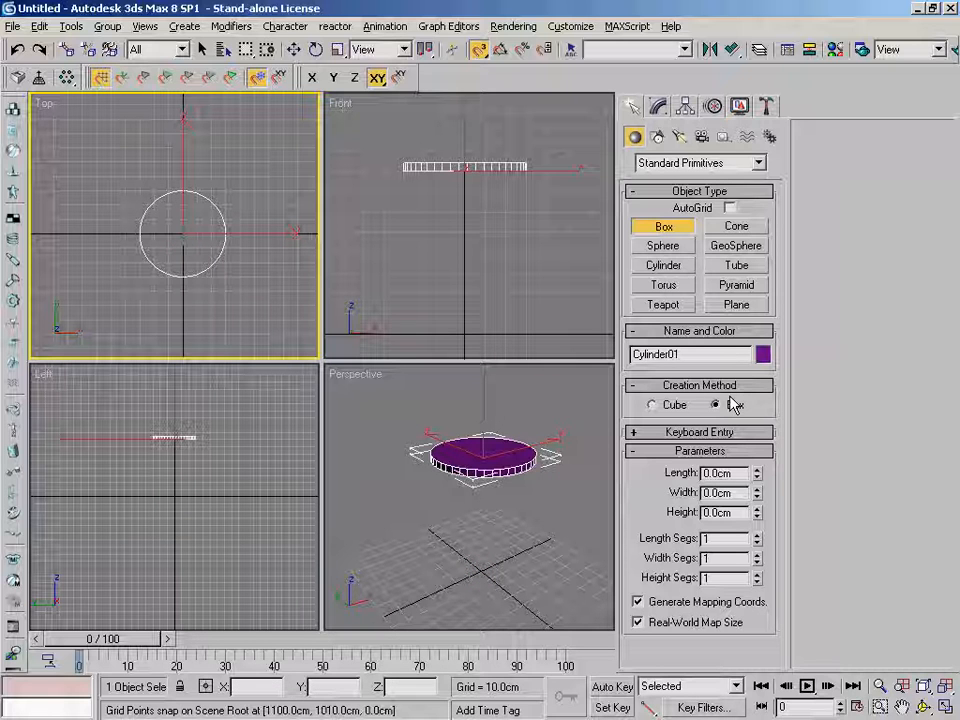
{"action": "left_click", "coordinate": [652, 404]}
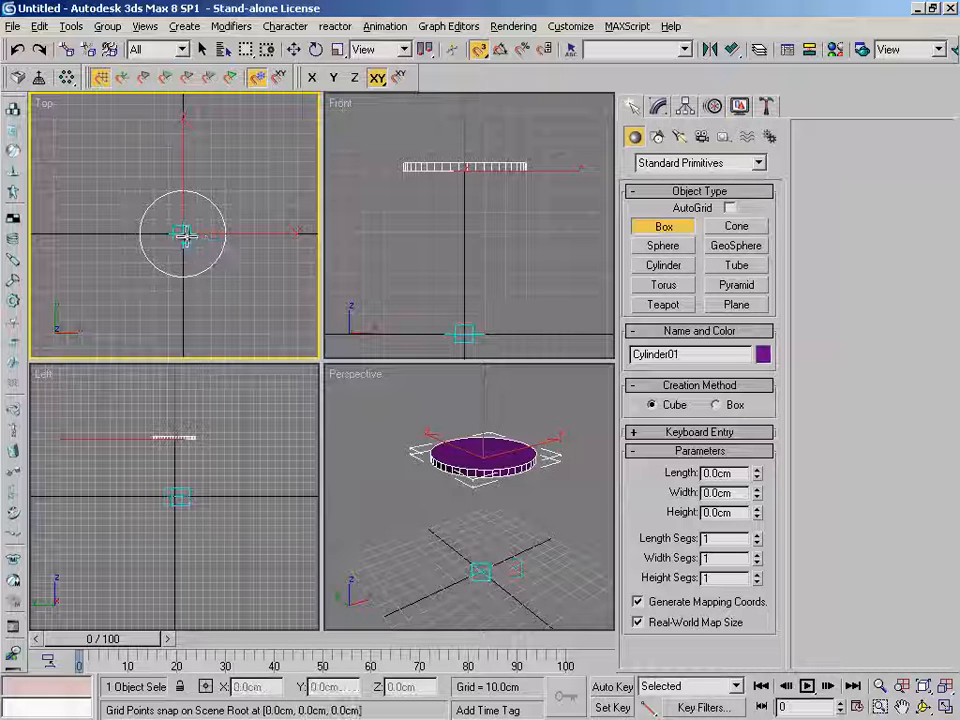
{"action": "left_click_drag", "start_coordinate": [182, 233], "coordinate": [195, 247]}
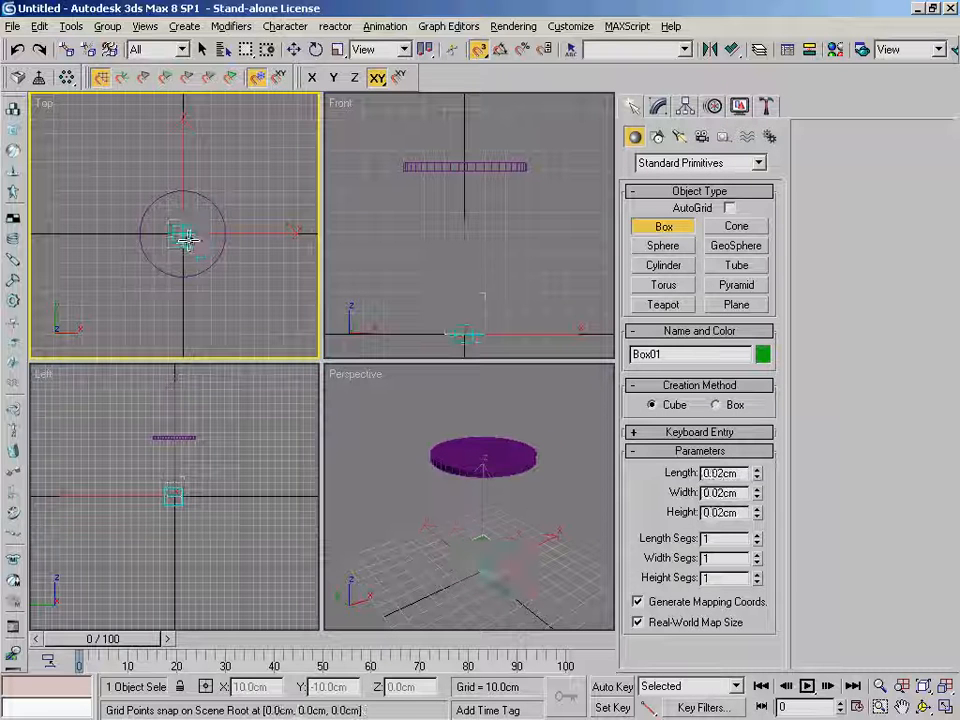
{"action": "left_click_drag", "start_coordinate": [186, 235], "coordinate": [193, 249]}
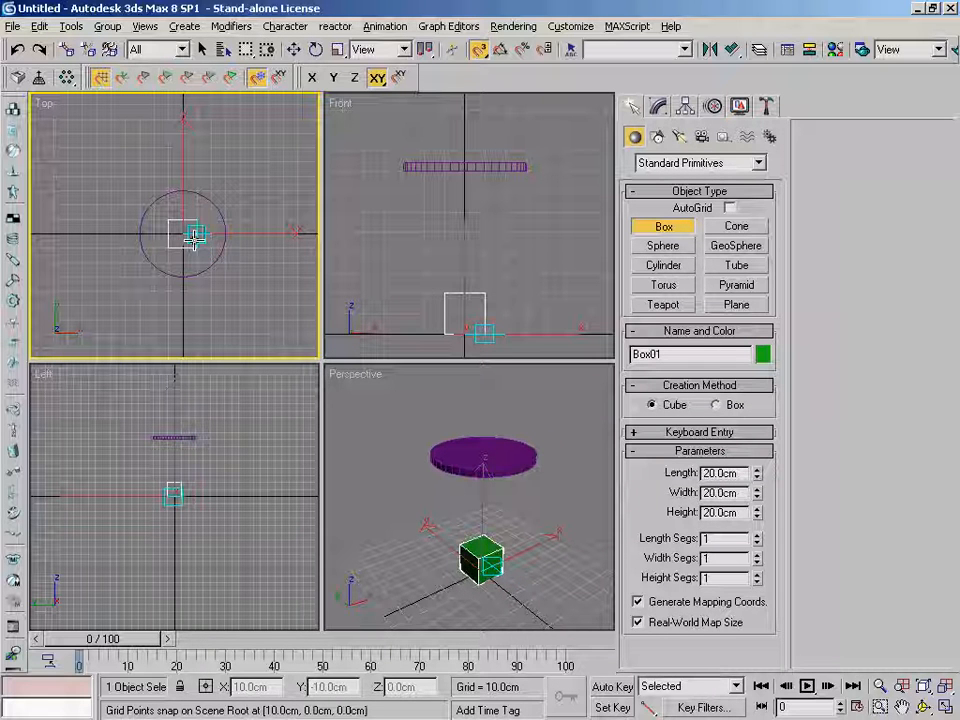
{"action": "mouse_move", "coordinate": [189, 236]}
{"action": "left_mouse_down"}
{"action": "mouse_move", "coordinate": [203, 243]}
{"action": "mouse_move", "coordinate": [191, 234]}
{"action": "left_mouse_up"}
{"action": "right_click", "coordinate": [555, 545]}
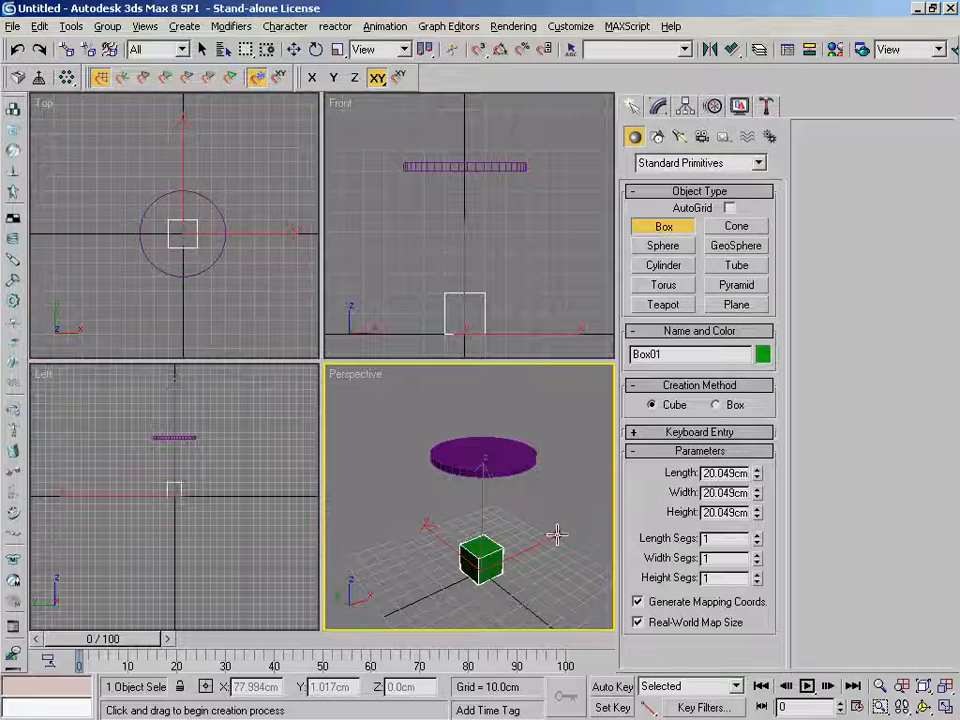
{"action": "key", "text": "w"}
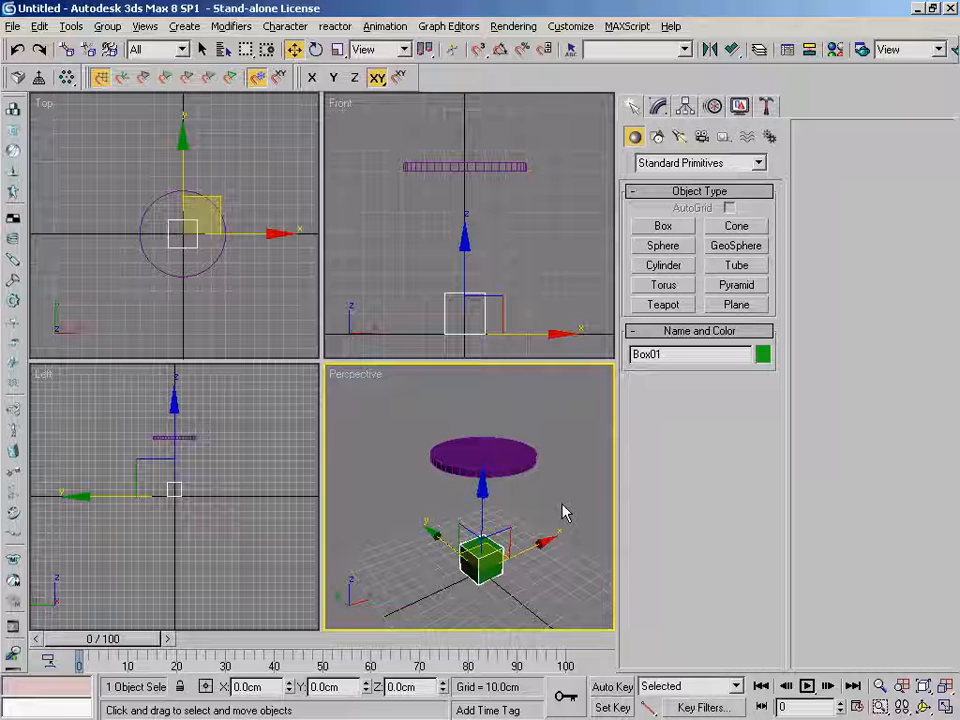
Set the box's length and width to 5 cm and its height to 10 cm
{"action": "left_click", "coordinate": [657, 106]}
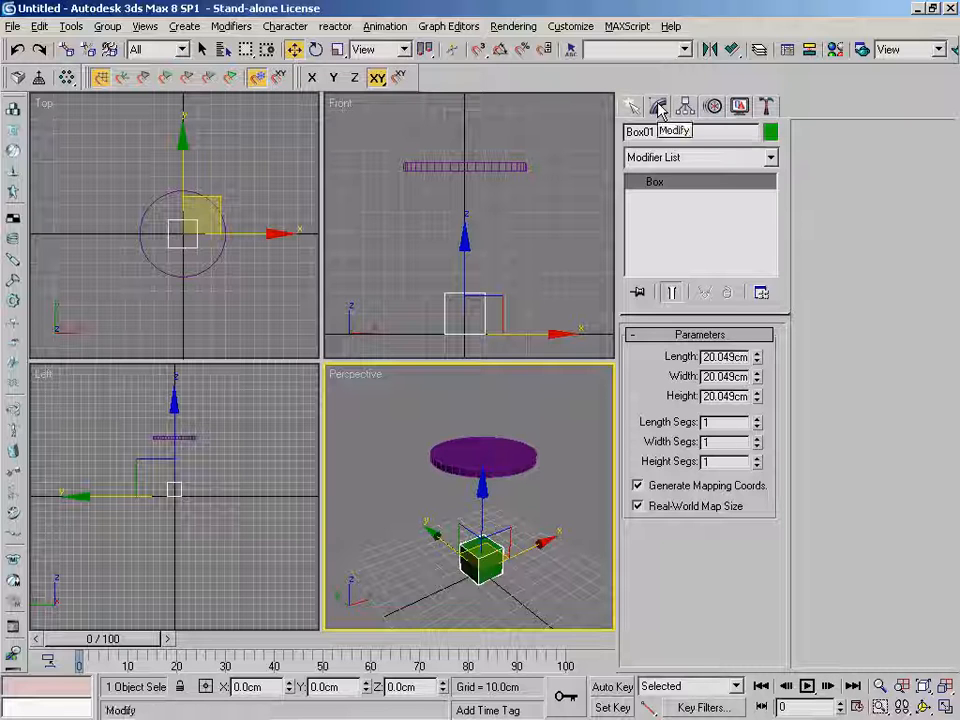
{"action": "double_click", "coordinate": [705, 357]}
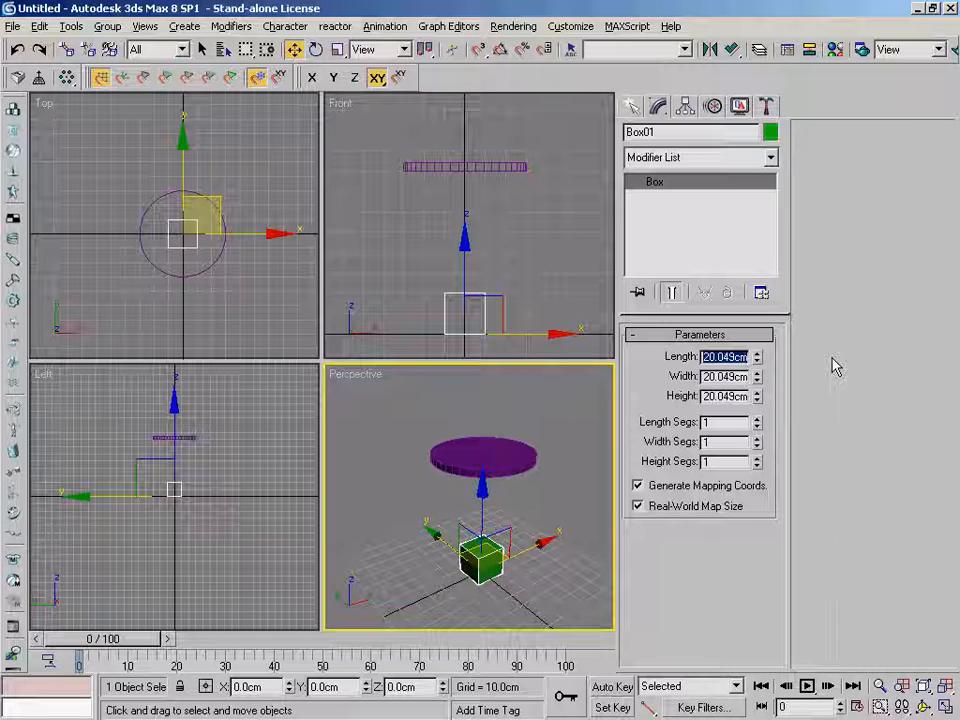
{"action": "type", "text": "5"}
{"action": "key", "text": "Return"}
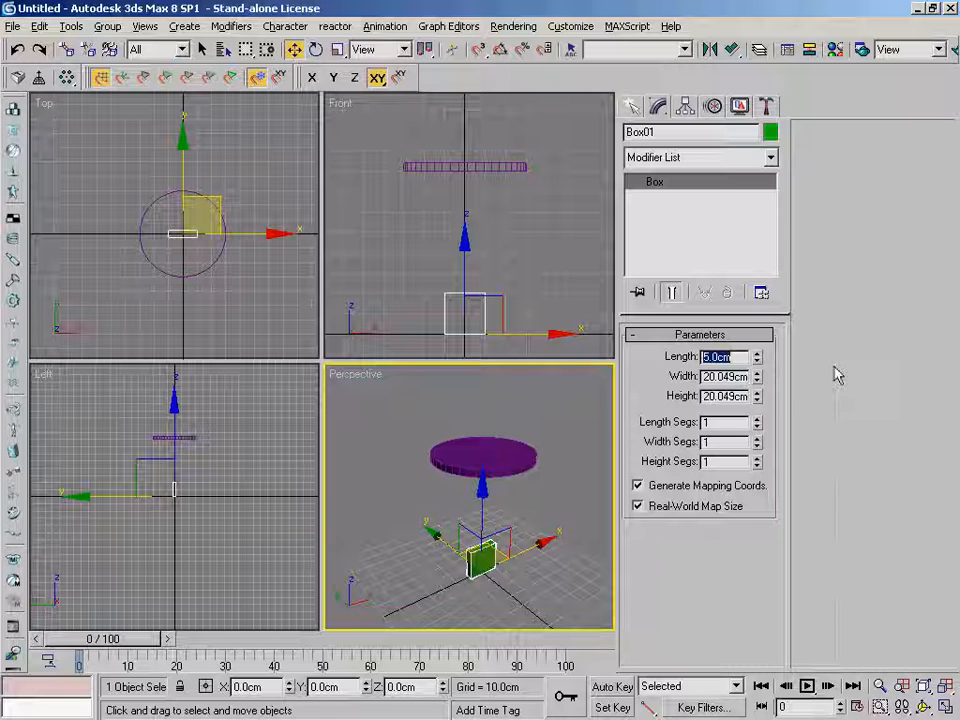
{"action": "key", "text": "Tab"}
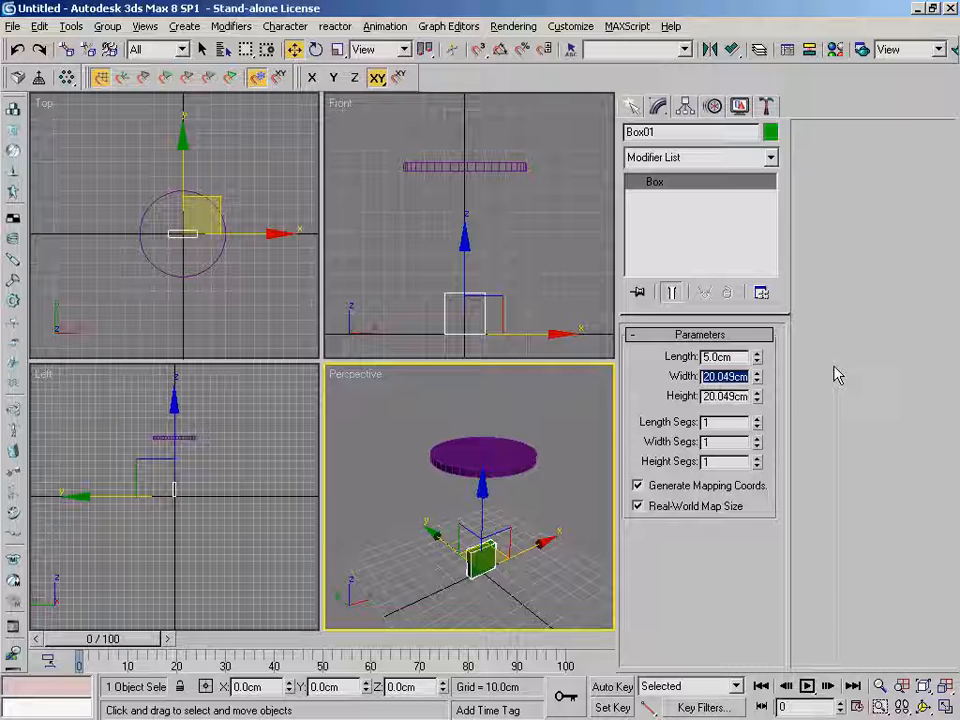
{"action": "type", "text": "5"}
{"action": "key", "text": "Tab"}
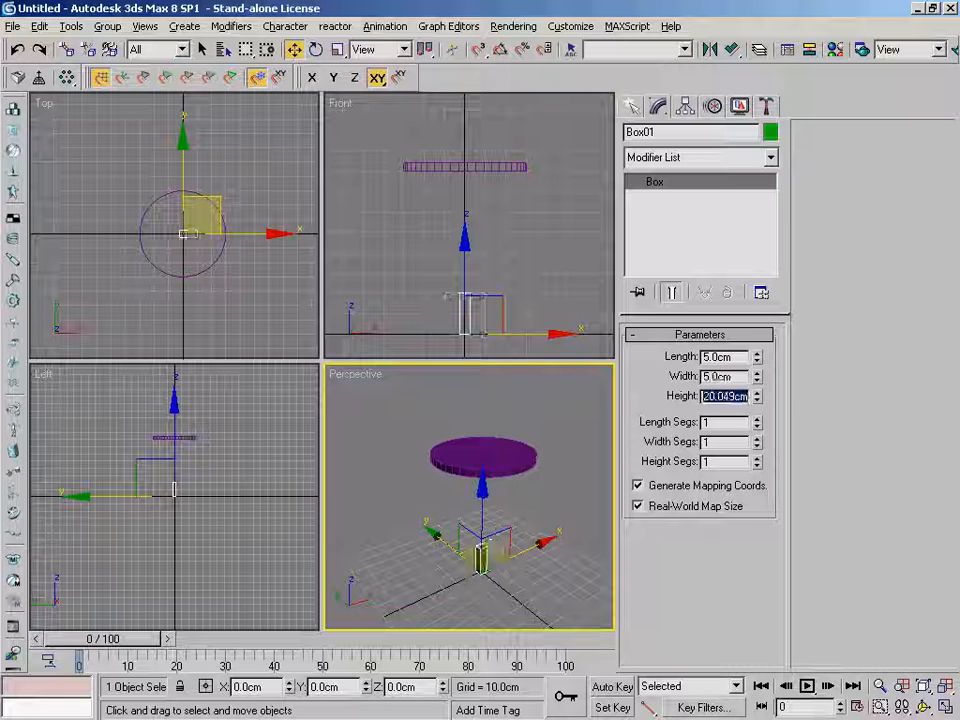
{"action": "type", "text": "10"}
{"action": "key", "text": "Return"}
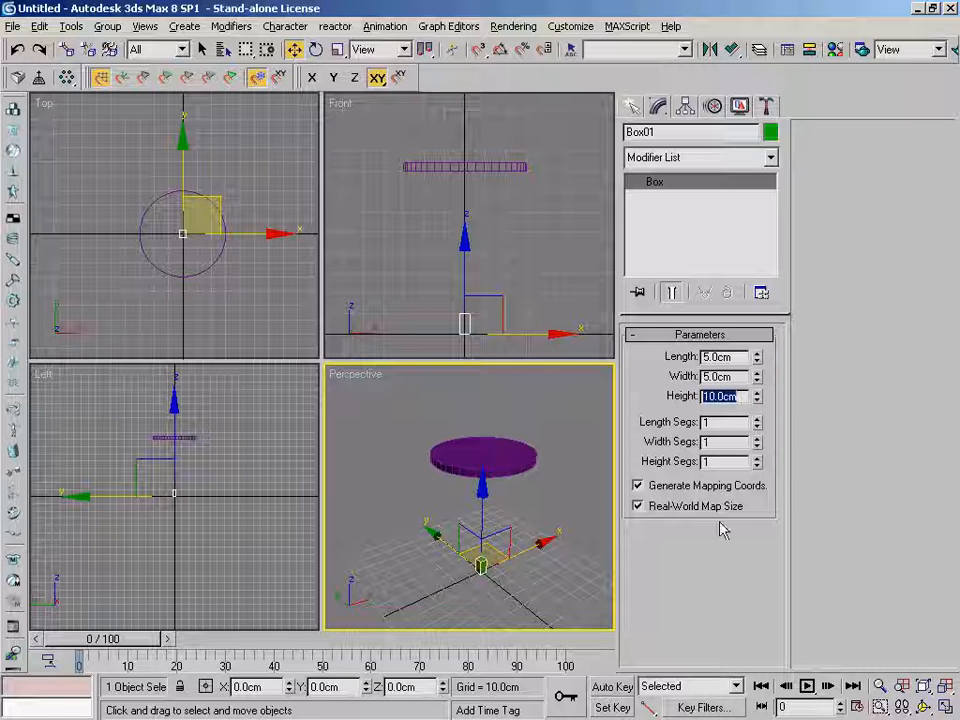
Mirror the box about the Z axis with No Clone so that it extends below the grid
{"action": "middle_click_drag", "start_coordinate": [553, 508], "coordinate": [542, 492]}
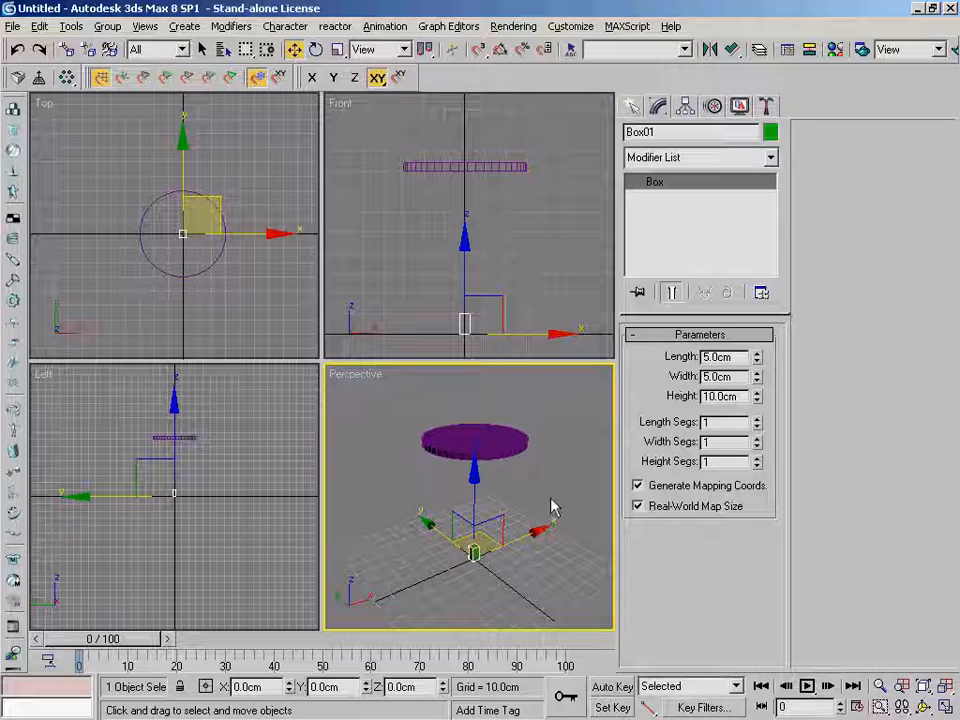
{"action": "mouse_move", "coordinate": [548, 507]}
{"action": "middle_mouse_down", "text": "alt"}
{"action": "mouse_move", "coordinate": [527, 499]}
{"action": "mouse_move", "coordinate": [560, 538]}
{"action": "mouse_move", "coordinate": [540, 497]}
{"action": "mouse_move", "coordinate": [543, 509]}
{"action": "middle_mouse_up", "text": "alt"}
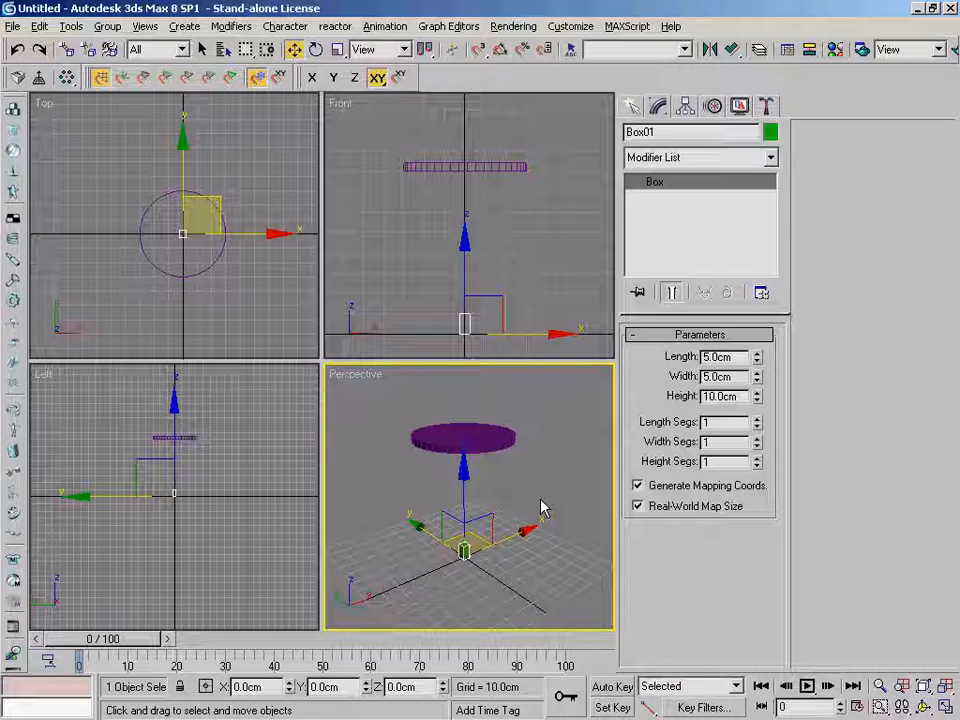
{"action": "middle_click_drag", "start_coordinate": [549, 504], "coordinate": [540, 430], "text": "alt"}
{"action": "left_click", "coordinate": [885, 687]}
{"action": "left_click_drag", "start_coordinate": [501, 519], "coordinate": [512, 486]}
{"action": "right_click", "coordinate": [520, 555]}
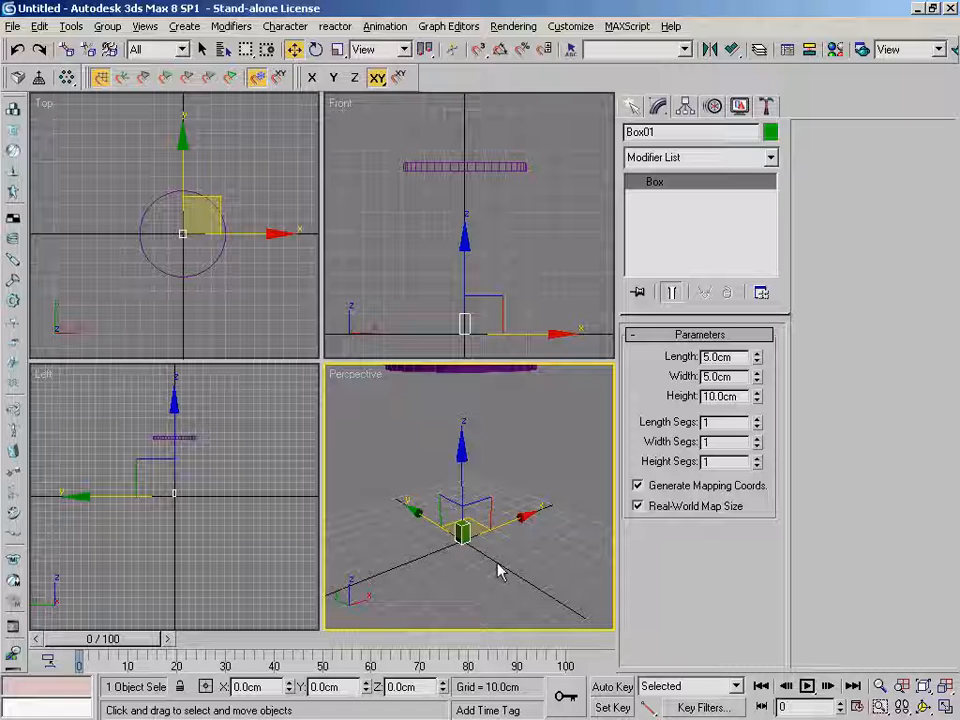
{"action": "middle_click_drag", "start_coordinate": [553, 429], "coordinate": [578, 468]}
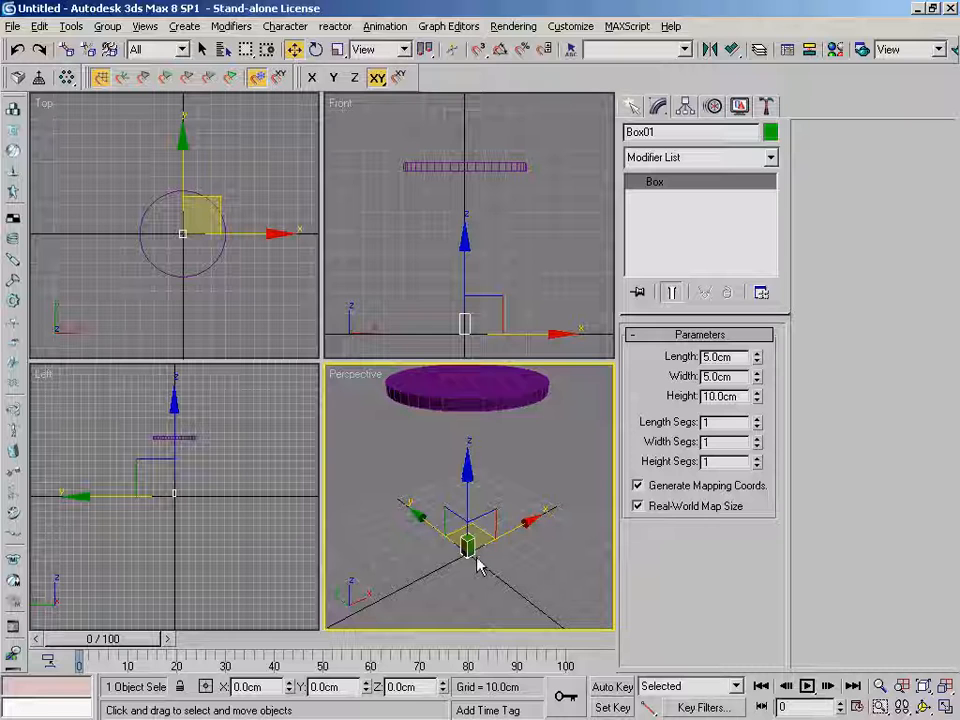
{"action": "left_click", "coordinate": [713, 56]}
{"action": "left_click_drag", "start_coordinate": [514, 226], "coordinate": [430, 147]}
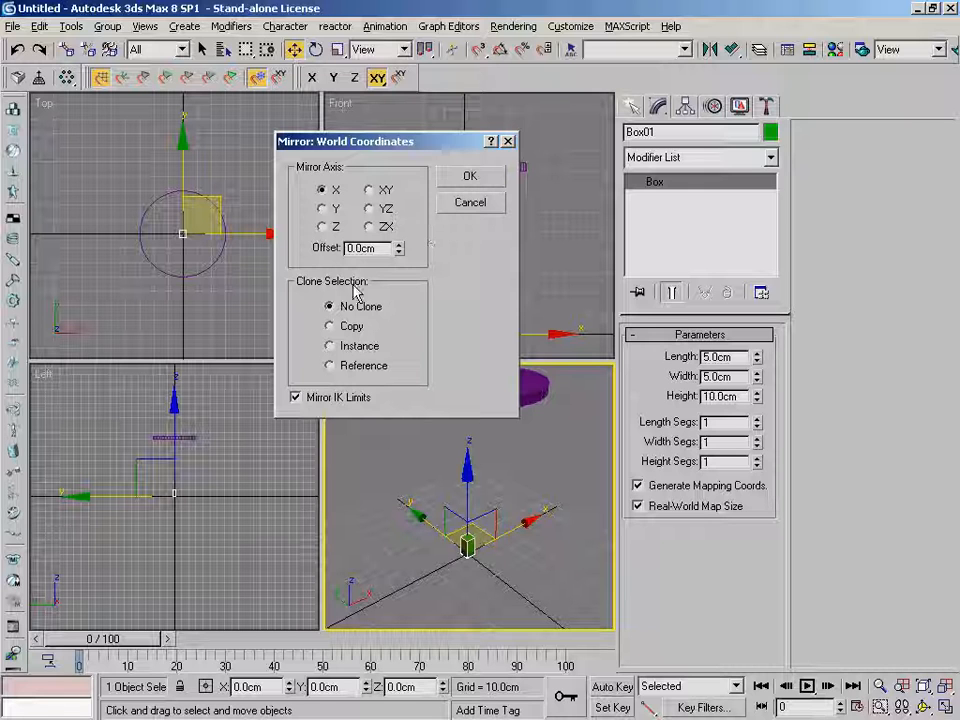
{"action": "left_click", "coordinate": [335, 228]}
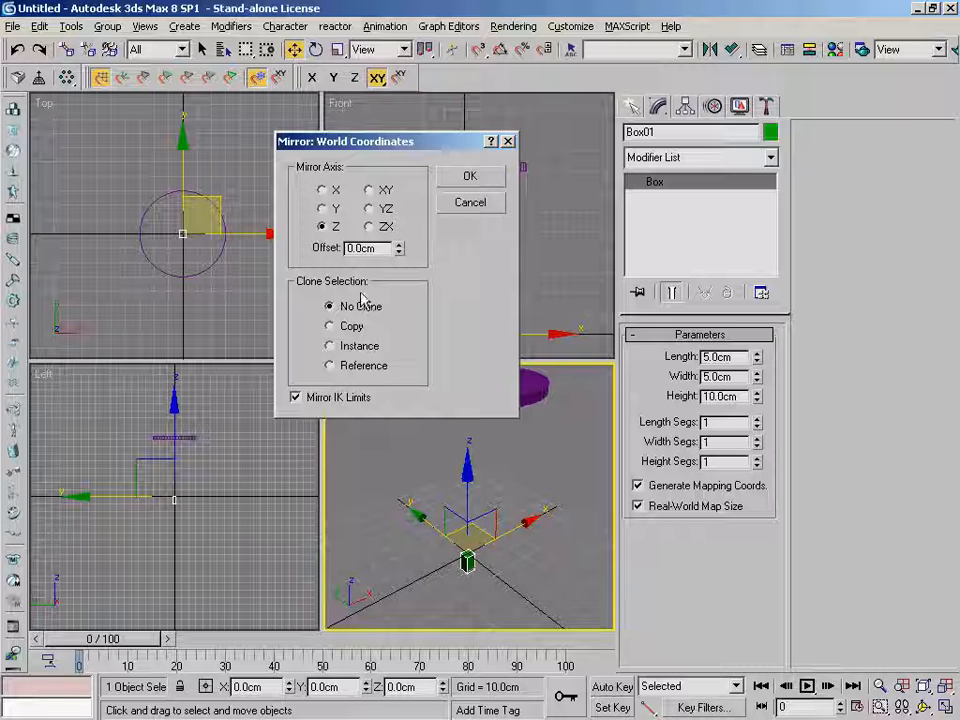
{"action": "left_click", "coordinate": [488, 180]}
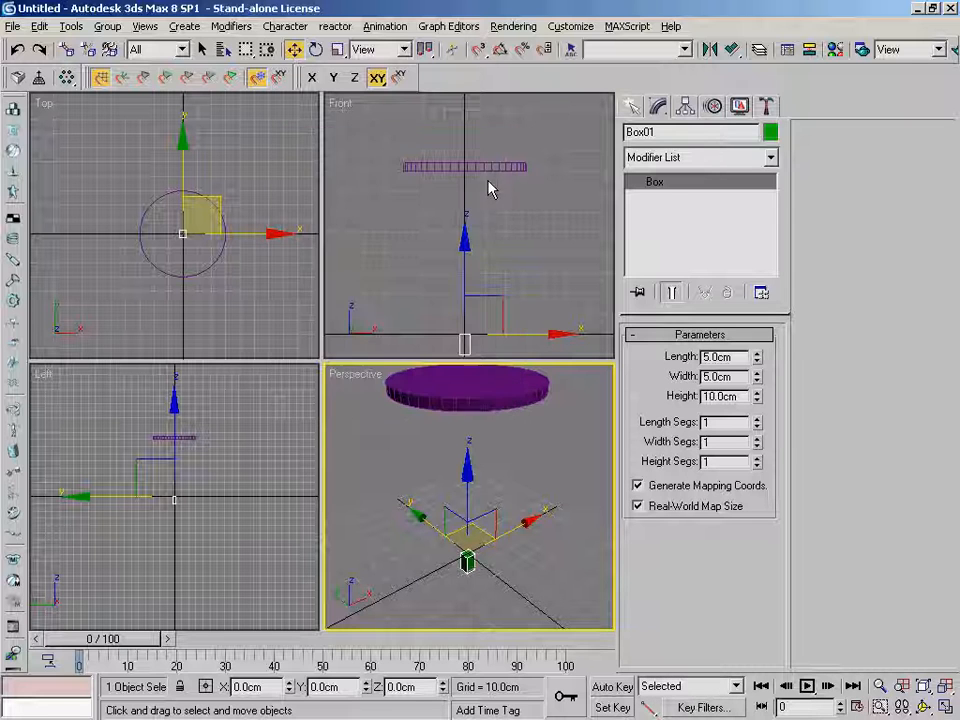
Align the box to the tabletop cylinder, pivot point to pivot point, in X, Y and Z position
{"action": "middle_click_drag", "start_coordinate": [541, 443], "coordinate": [542, 459]}
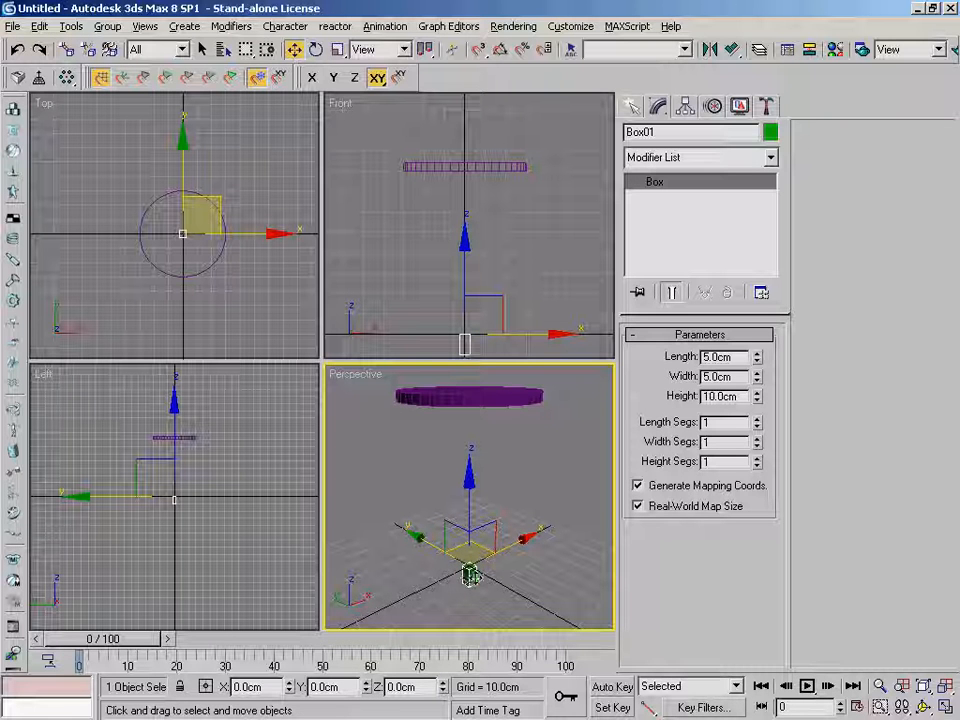
{"action": "mouse_move", "coordinate": [550, 470]}
{"action": "middle_mouse_down", "text": "alt"}
{"action": "mouse_move", "coordinate": [551, 478]}
{"action": "mouse_move", "coordinate": [557, 461]}
{"action": "mouse_move", "coordinate": [553, 484]}
{"action": "middle_mouse_up", "text": "alt"}
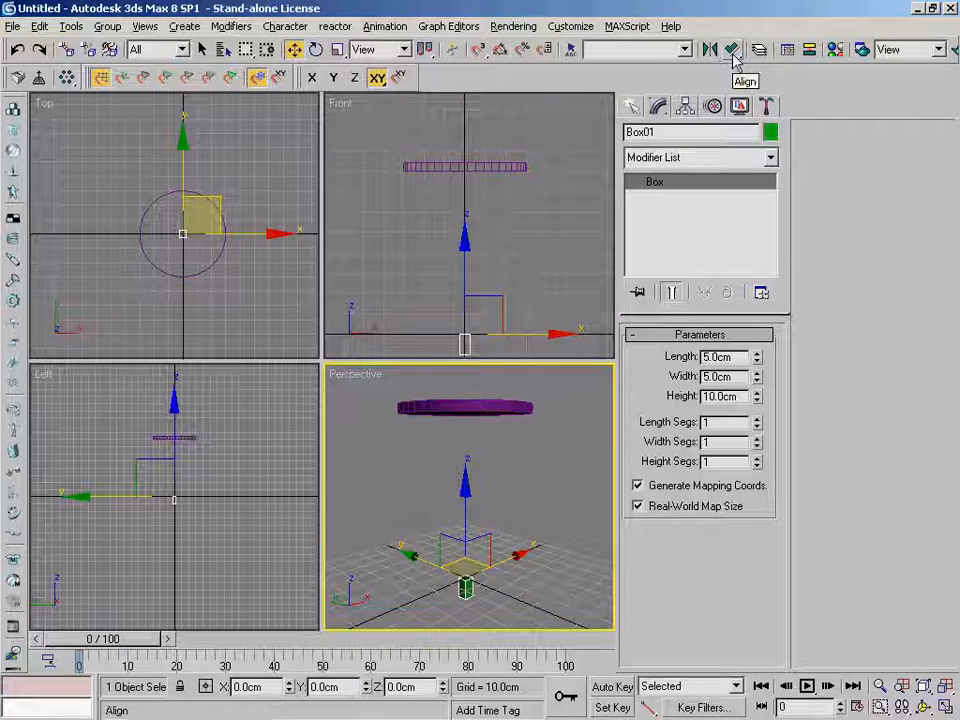
{"action": "mouse_move", "coordinate": [735, 58]}
{"action": "left_mouse_down"}
{"action": "mouse_move", "coordinate": [733, 176]}
{"action": "mouse_move", "coordinate": [733, 50]}
{"action": "mouse_move", "coordinate": [735, 76]}
{"action": "left_mouse_up"}
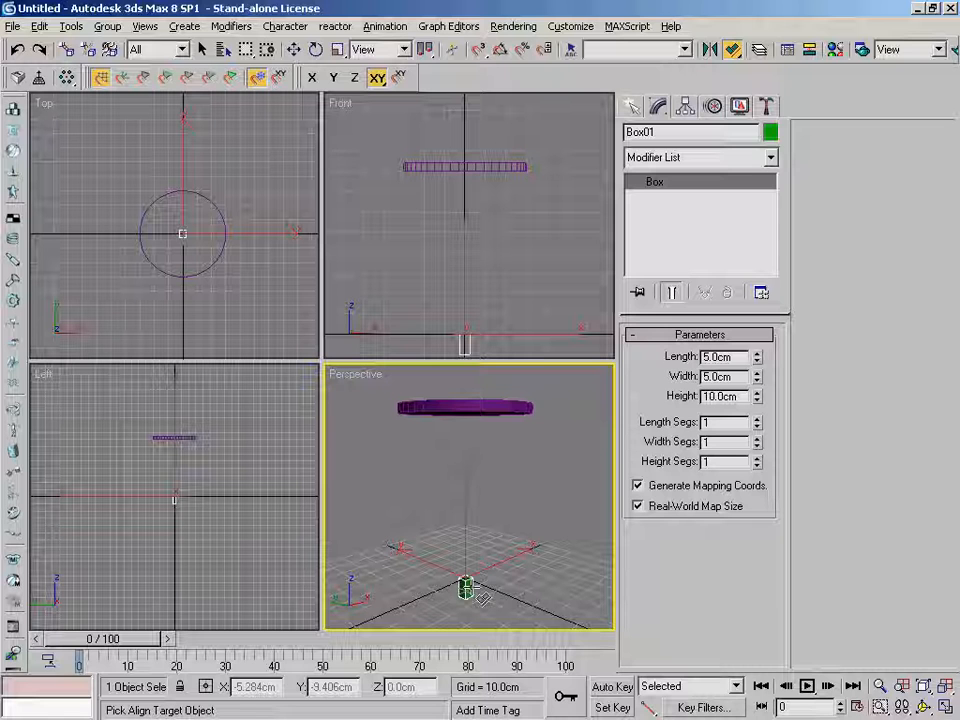
{"action": "left_click", "coordinate": [489, 407]}
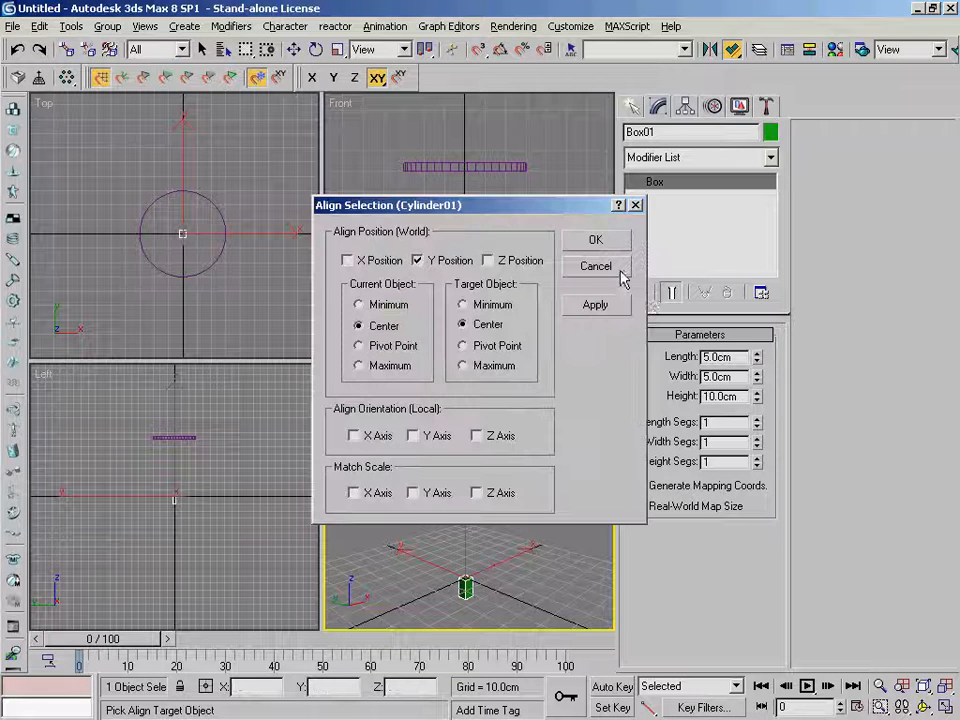
{"action": "left_click_drag", "start_coordinate": [555, 210], "coordinate": [323, 220]}
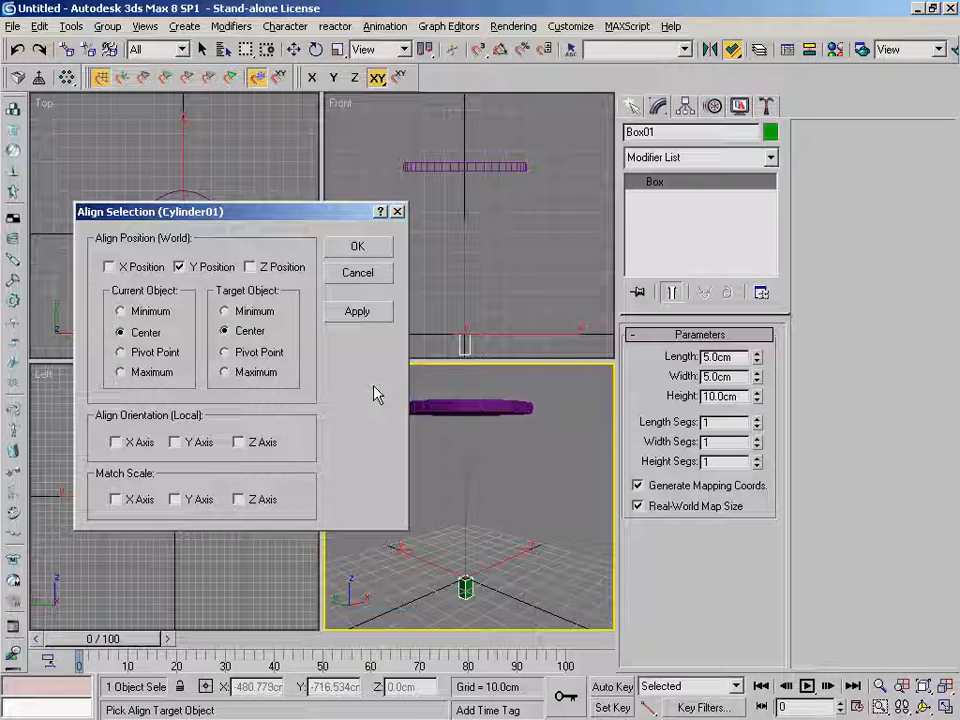
{"action": "left_click", "coordinate": [156, 358]}
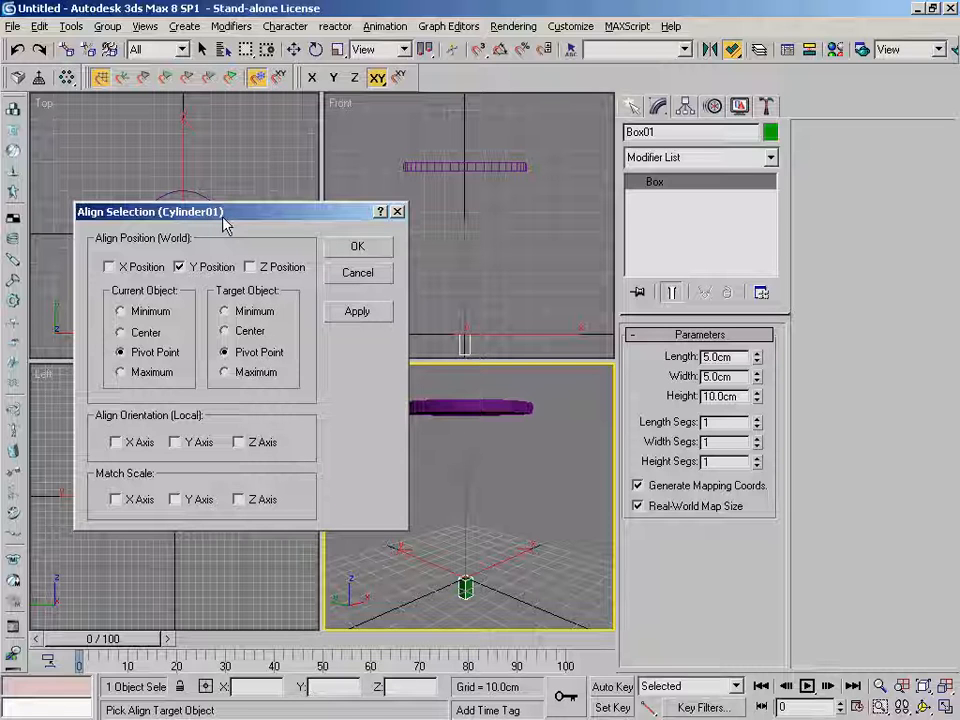
{"action": "left_click", "coordinate": [141, 266]}
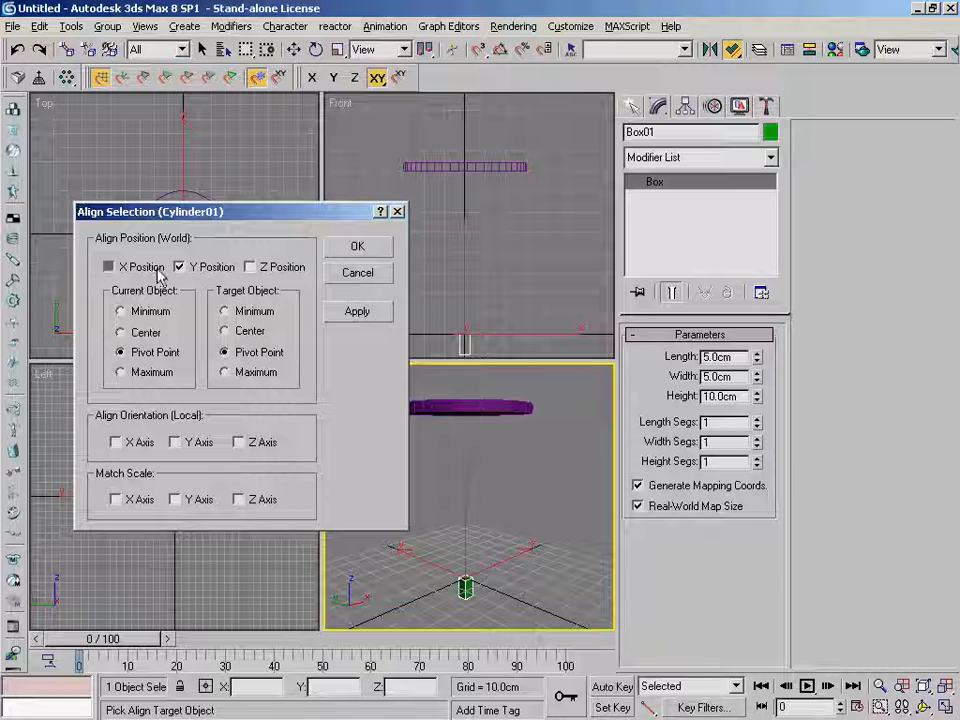
{"action": "left_click", "coordinate": [280, 270]}
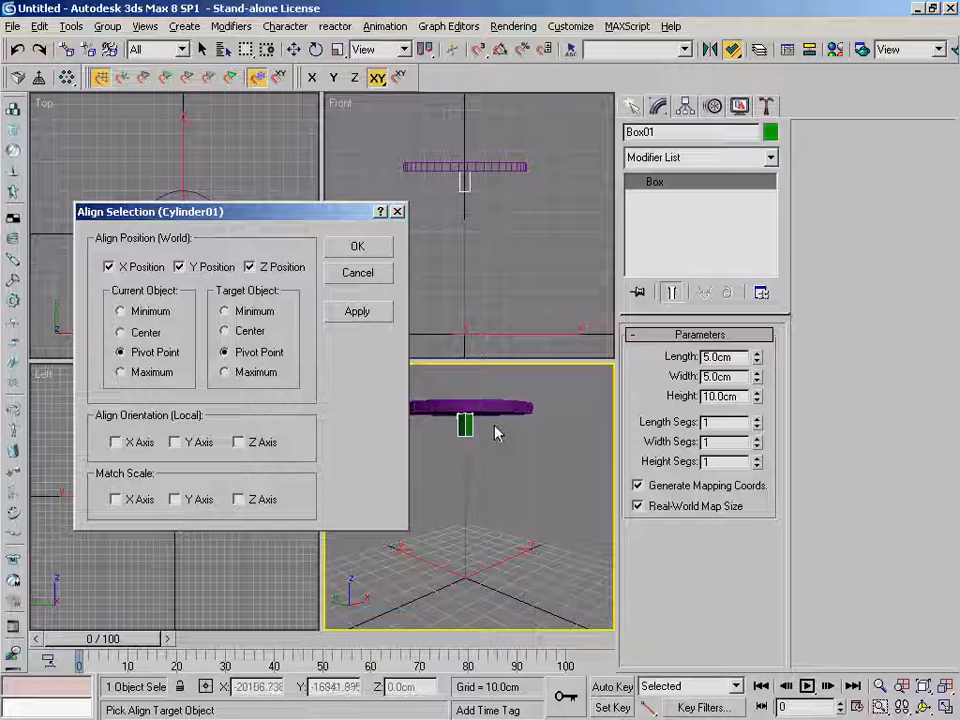
{"action": "left_click", "coordinate": [360, 249]}
Create a ChamferBox about 5.7 cm per side with a fillet of about 0.46 cm on the box's underside, using AutoGrid and the Cube method
{"action": "middle_click_drag", "start_coordinate": [523, 446], "coordinate": [570, 439], "text": "alt"}
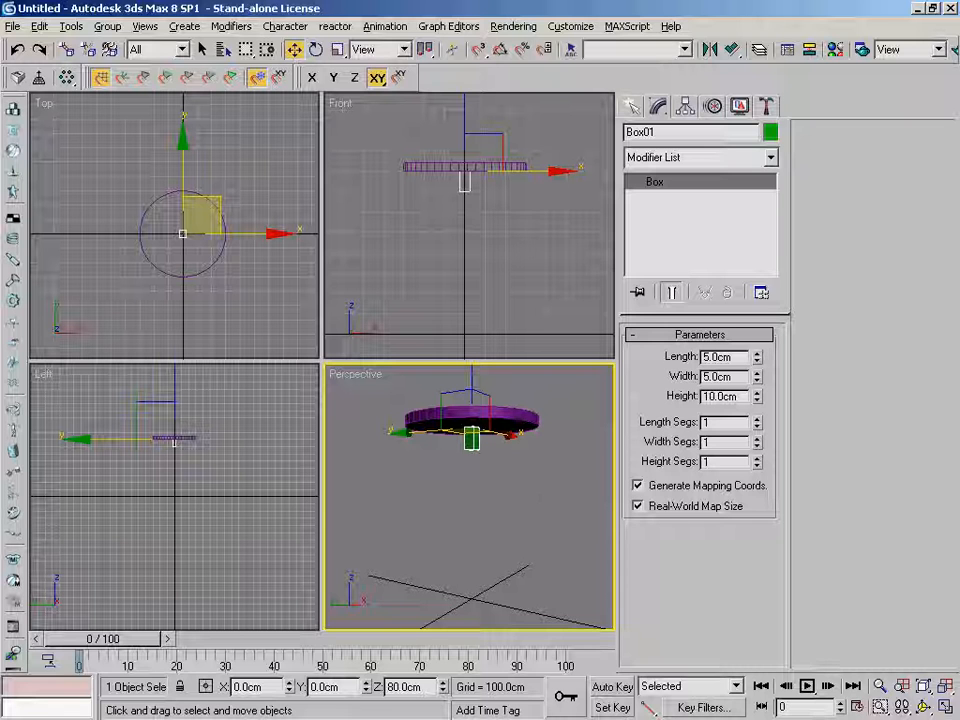
{"action": "left_click", "coordinate": [905, 686]}
{"action": "middle_click_drag", "start_coordinate": [530, 535], "coordinate": [510, 435], "text": "alt"}
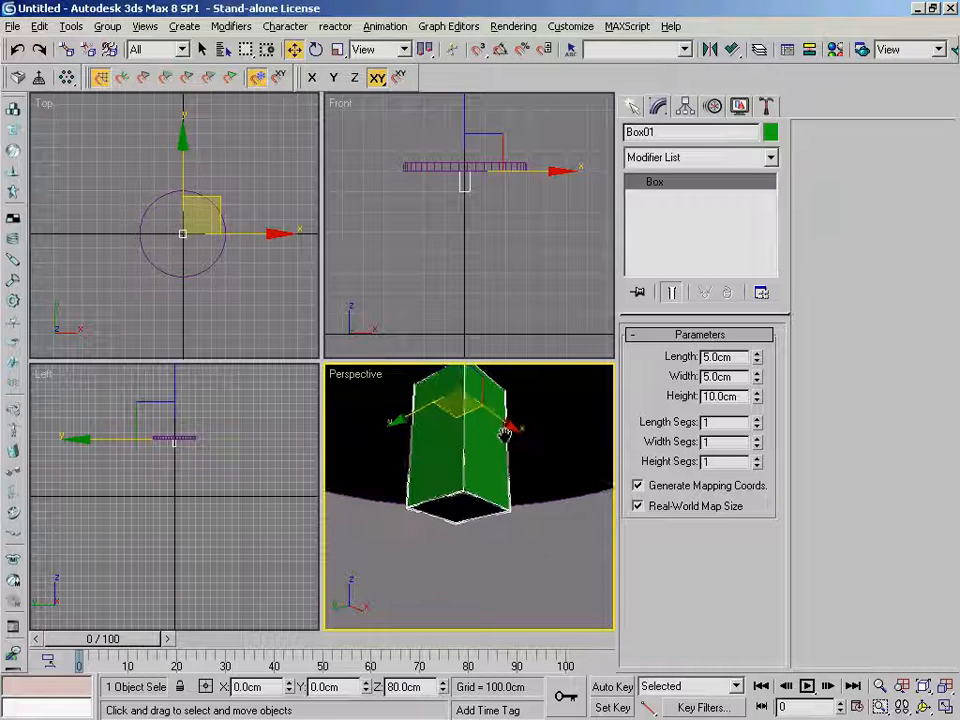
{"action": "left_click", "coordinate": [879, 686]}
{"action": "mouse_move", "coordinate": [516, 500]}
{"action": "left_mouse_down"}
{"action": "mouse_move", "coordinate": [506, 501]}
{"action": "mouse_move", "coordinate": [532, 529]}
{"action": "mouse_move", "coordinate": [520, 493]}
{"action": "left_mouse_up"}
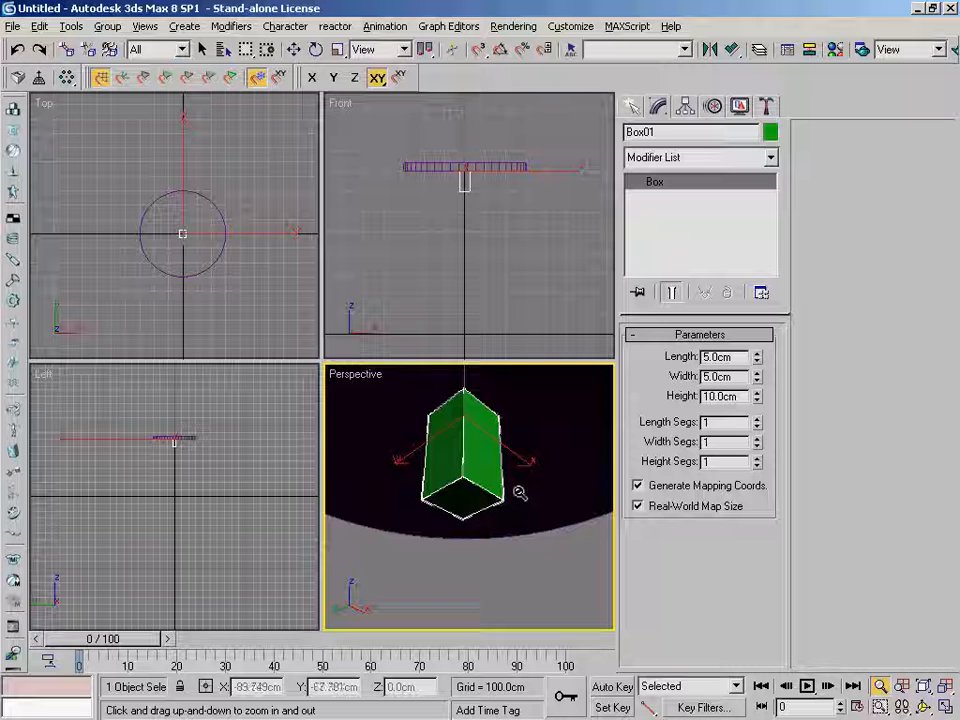
{"action": "left_click", "coordinate": [633, 107]}
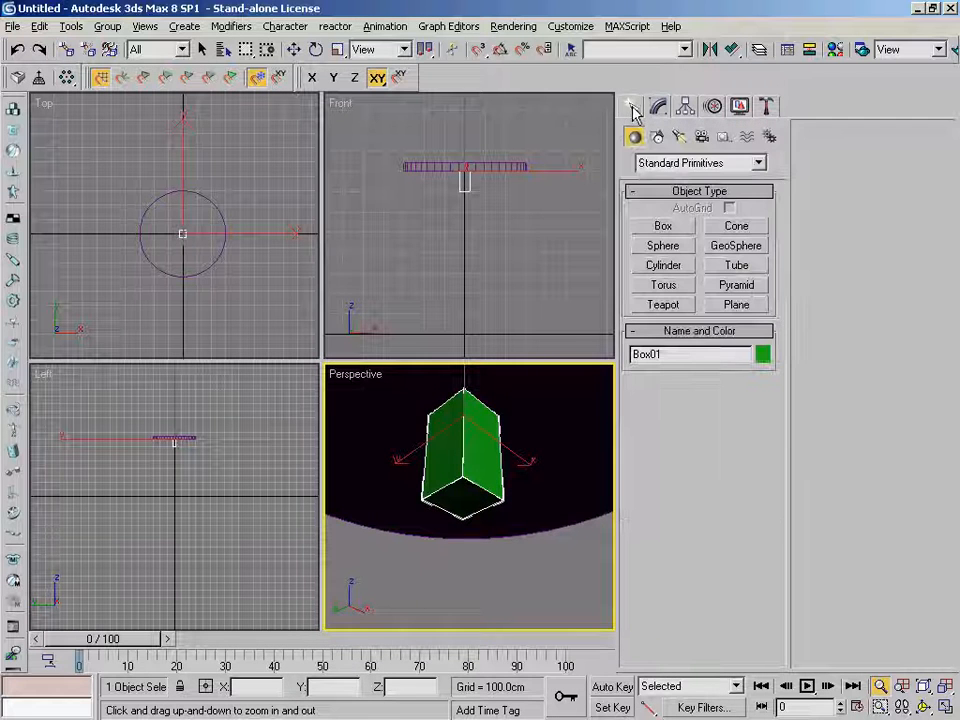
{"action": "left_click", "coordinate": [665, 164]}
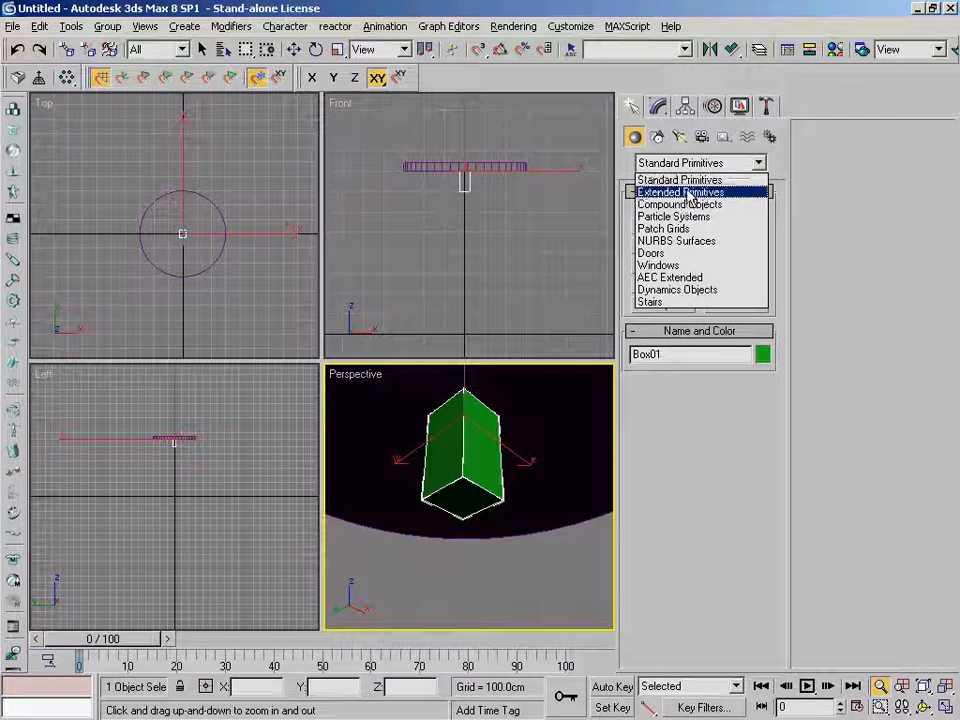
{"action": "left_click", "coordinate": [688, 192]}
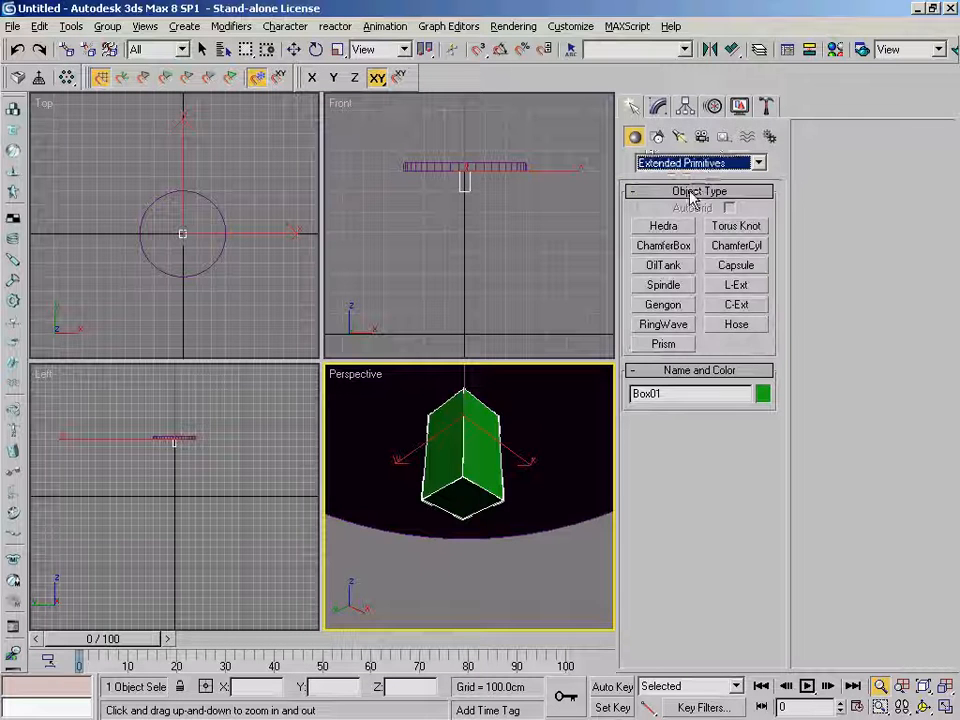
{"action": "left_click", "coordinate": [685, 248]}
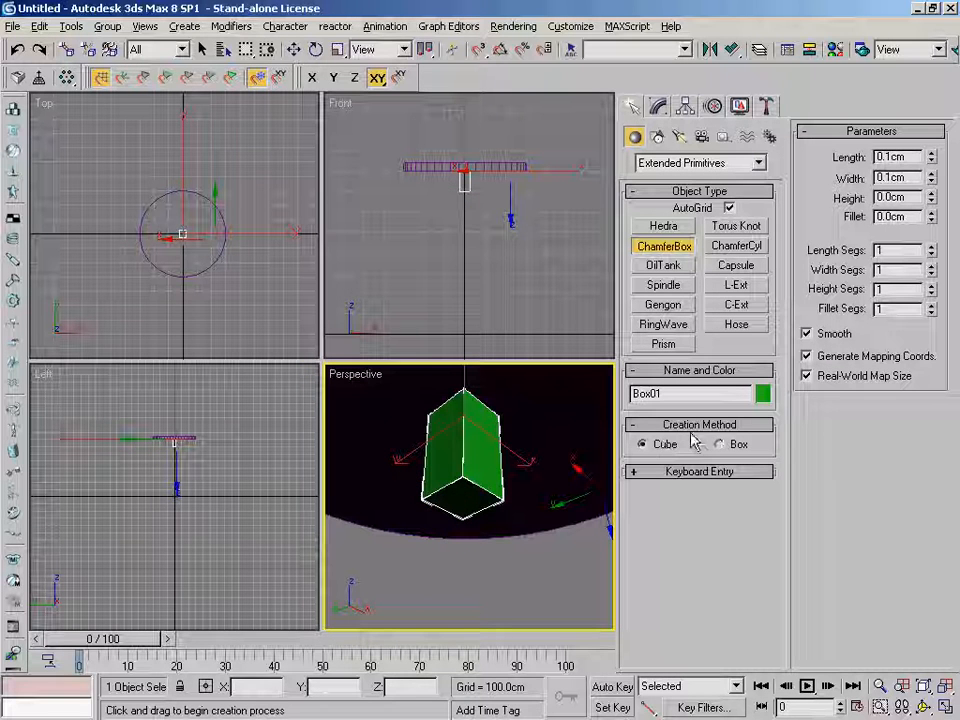
{"action": "left_click", "coordinate": [662, 447]}
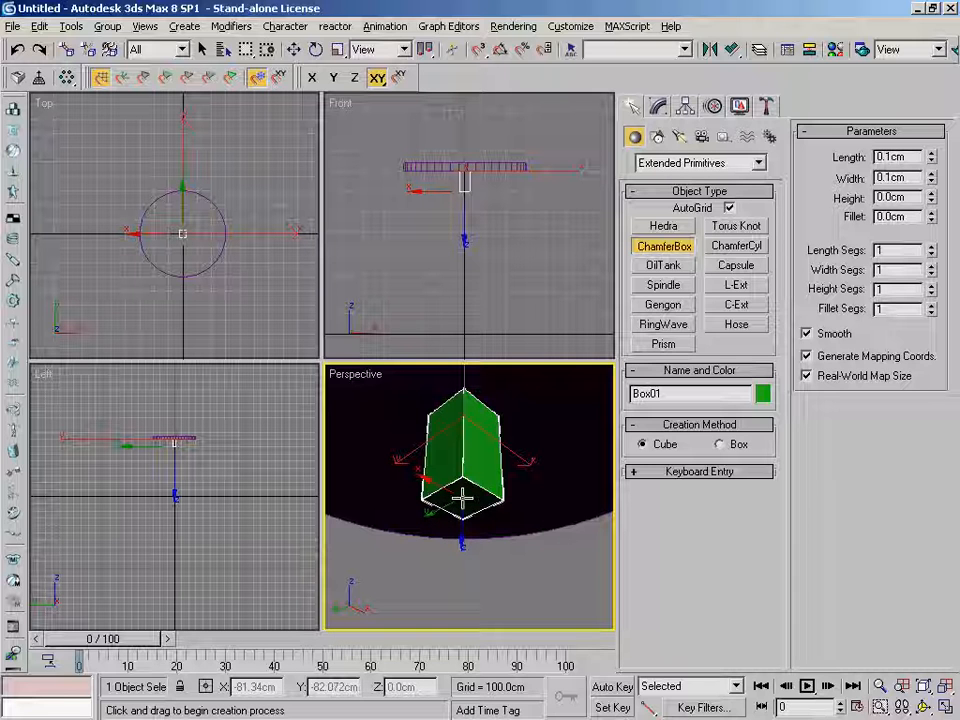
{"action": "left_click_drag", "start_coordinate": [462, 498], "coordinate": [489, 507]}
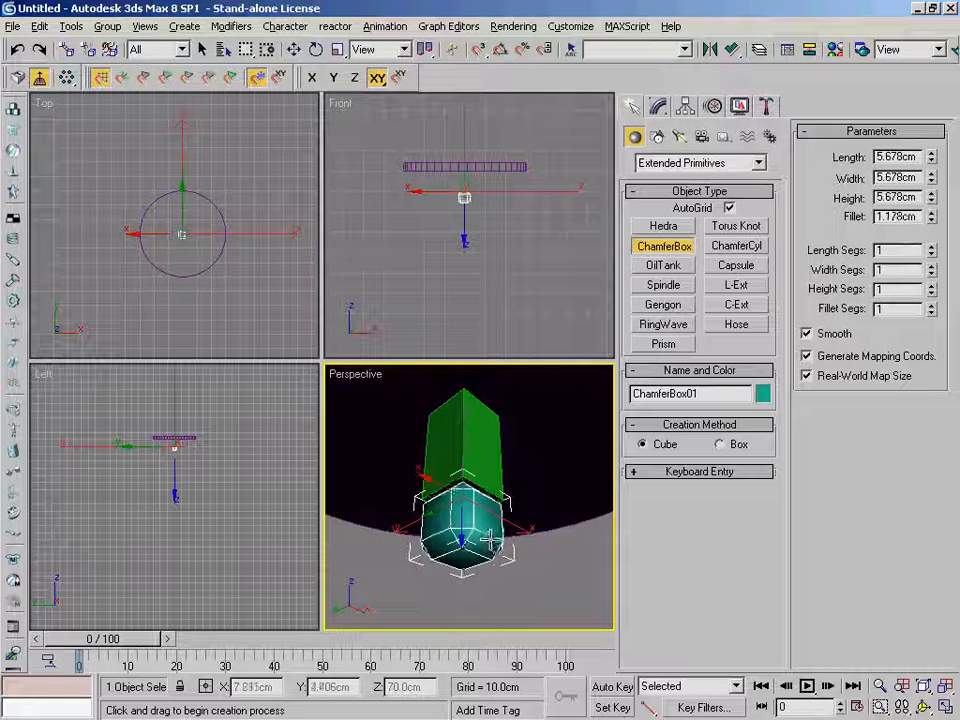
{"action": "left_click", "coordinate": [495, 530]}
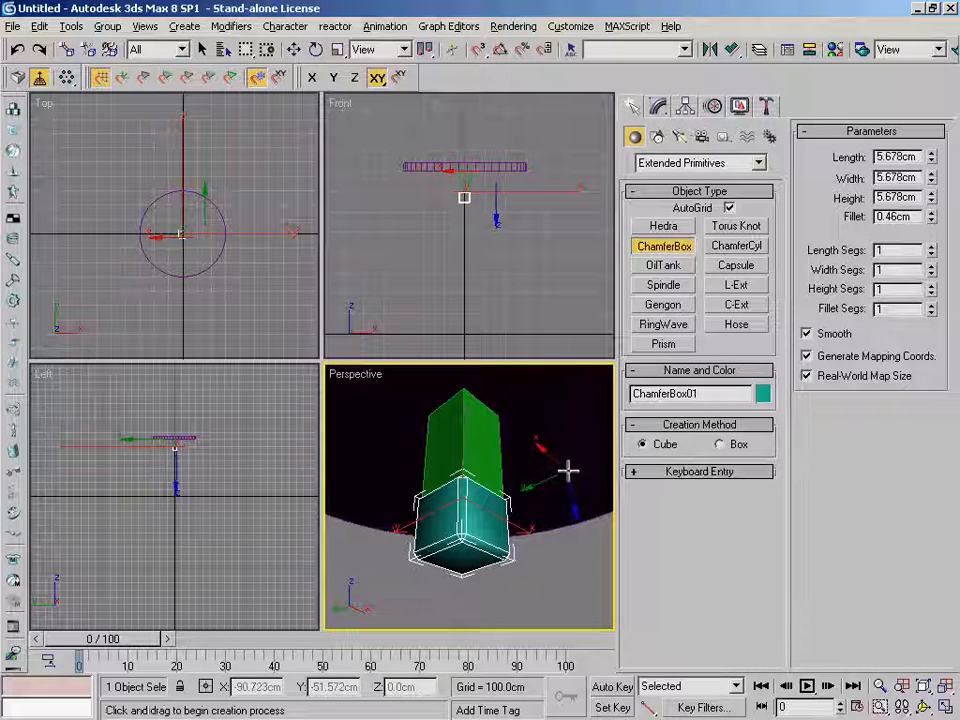
Set the chamfer box's length and width to 6 cm, its height to 10 cm and its fillet to 0.5 cm
{"action": "left_click", "coordinate": [659, 107]}
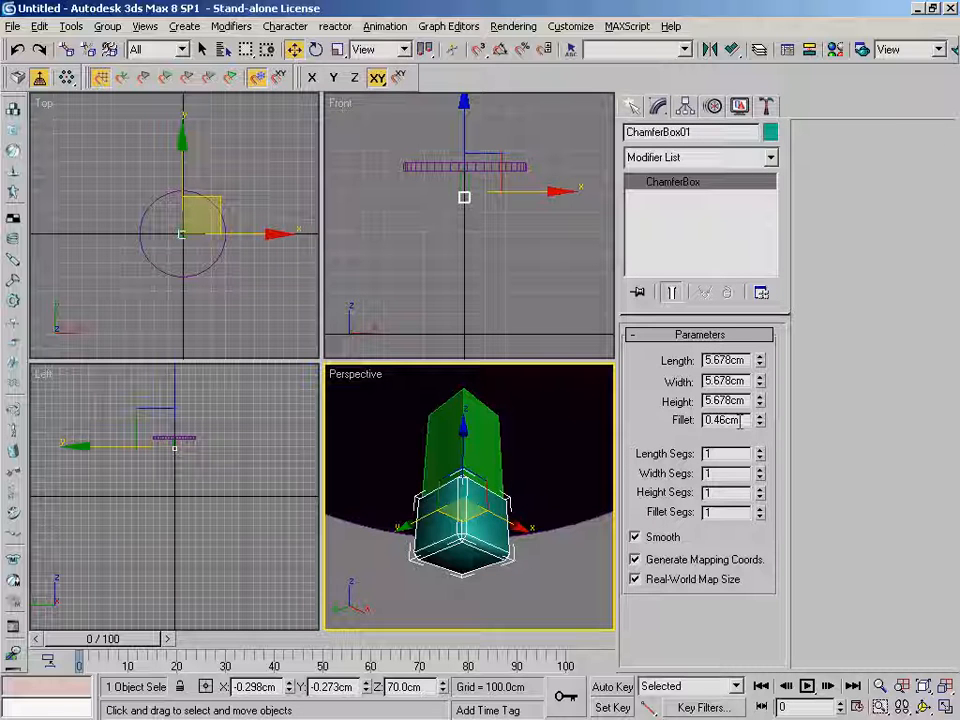
{"action": "double_click", "coordinate": [735, 360]}
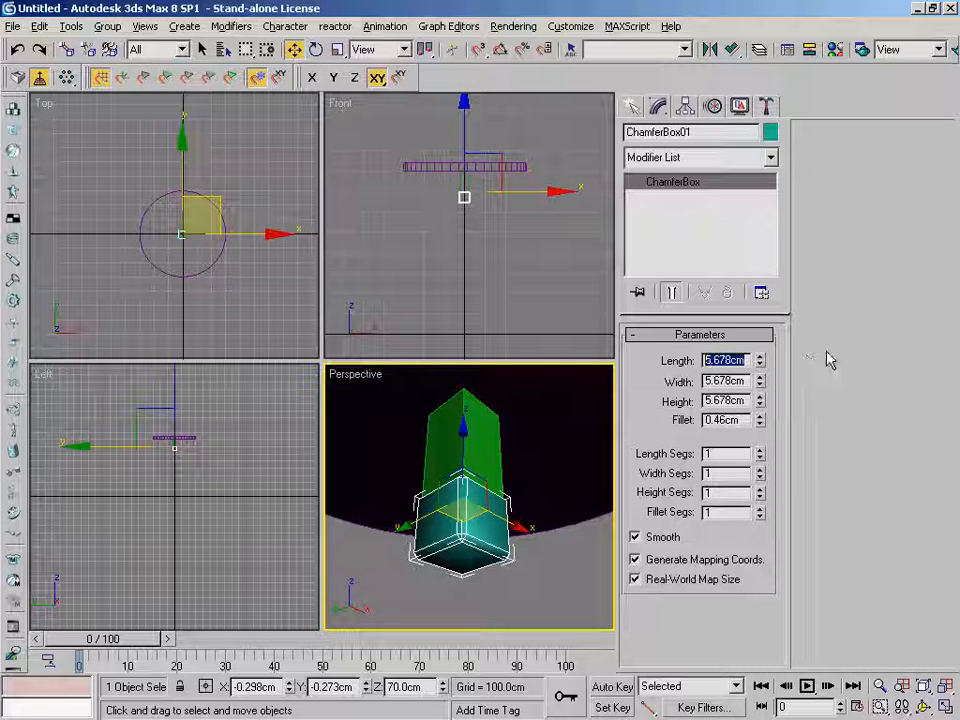
{"action": "type", "text": "8"}
{"action": "key", "text": "Tab"}
{"action": "type", "text": "6"}
{"action": "key", "text": "Tab"}
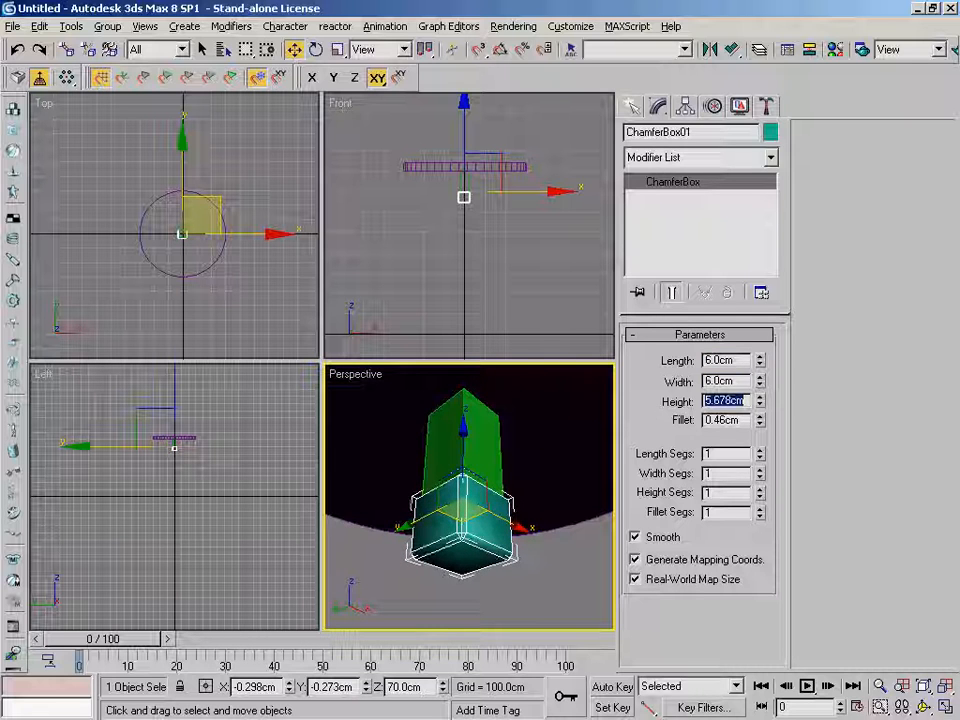
{"action": "type", "text": "1"}
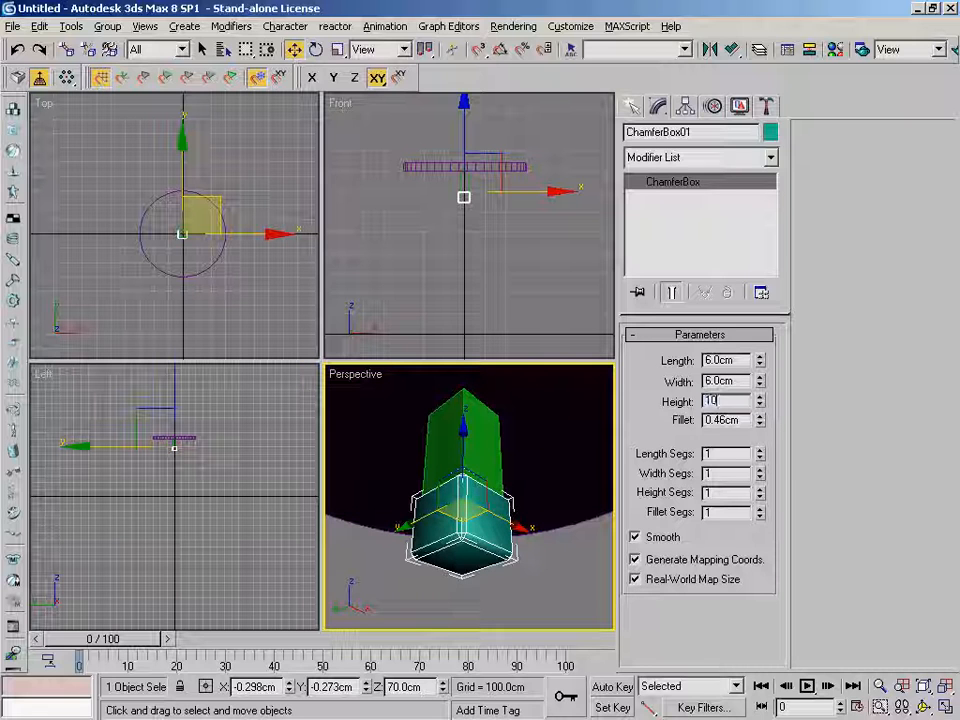
{"action": "type", "text": "0"}
{"action": "key", "text": "Tab"}
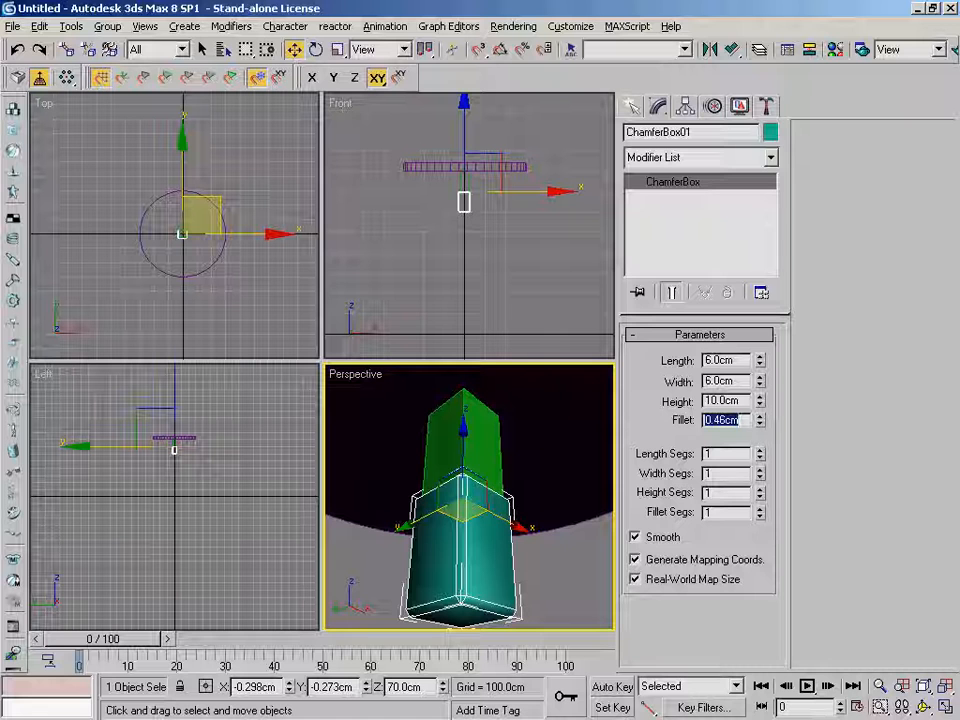
{"action": "type", "text": "0.5"}
{"action": "key", "text": "Return"}
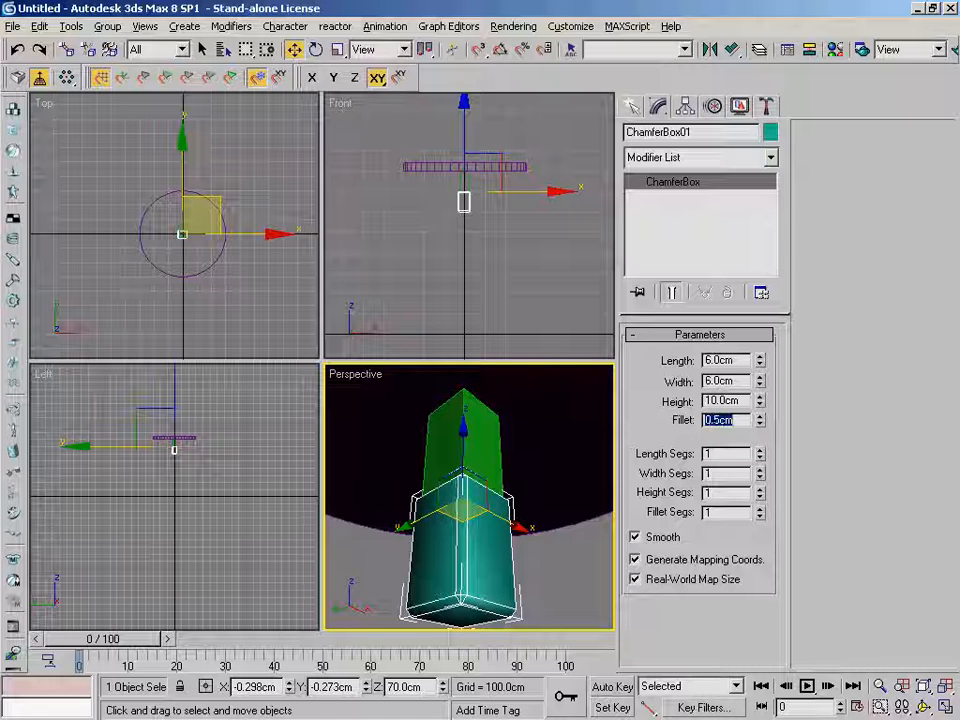
Set the chamfer box's fillet segments to 3
{"action": "key", "text": "alt+z"}
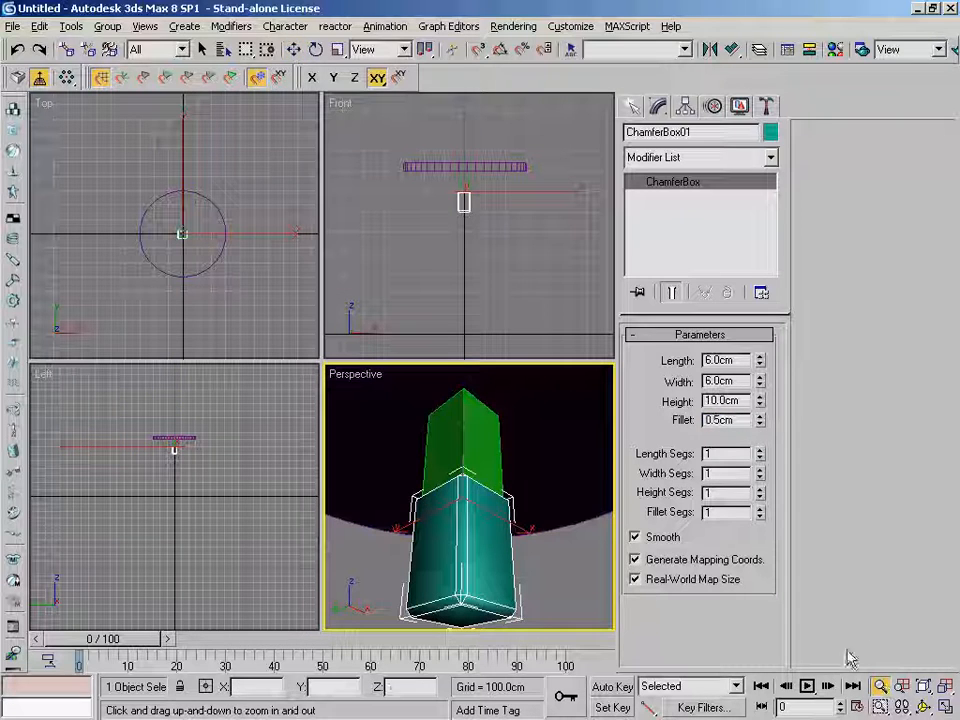
{"action": "left_click_drag", "start_coordinate": [540, 489], "coordinate": [544, 510]}
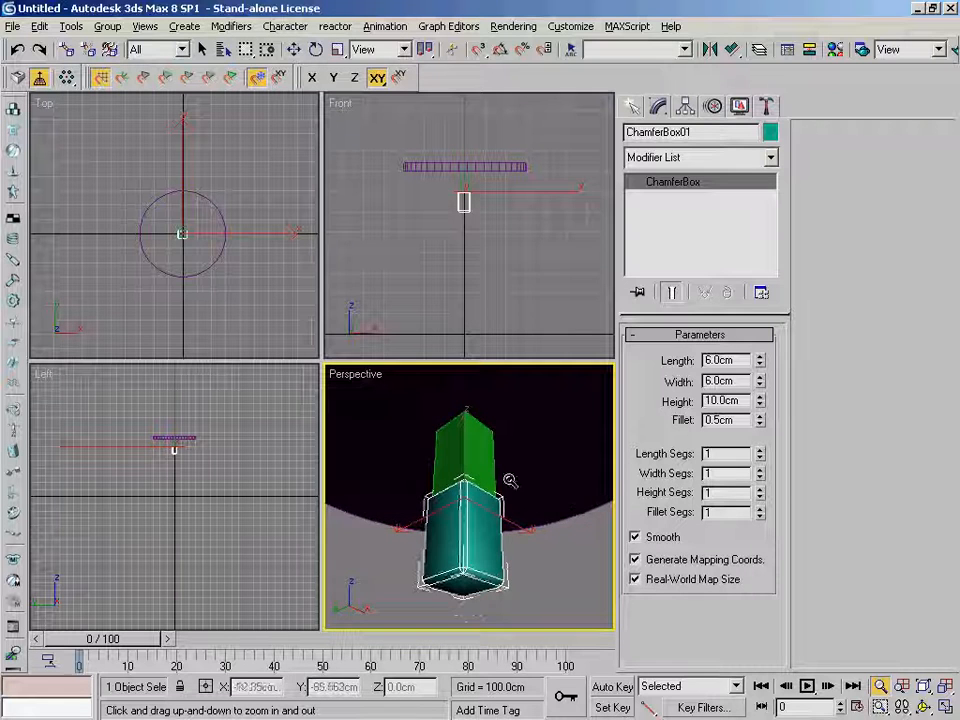
{"action": "middle_click_drag", "start_coordinate": [512, 480], "coordinate": [532, 510], "text": "alt"}
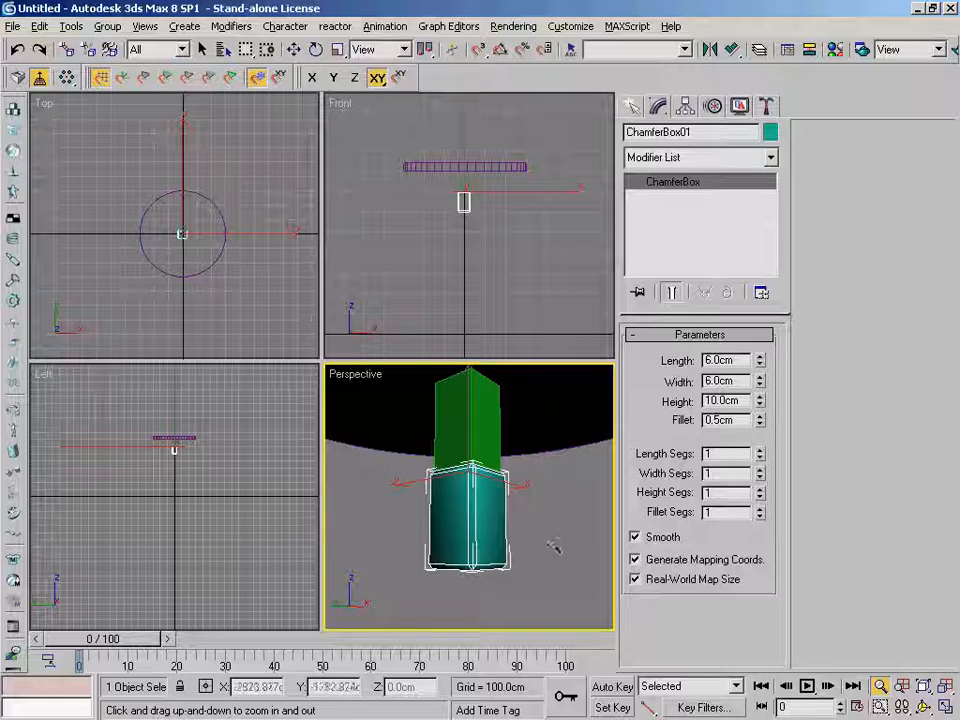
{"action": "mouse_move", "coordinate": [525, 540]}
{"action": "middle_mouse_down", "text": "alt"}
{"action": "mouse_move", "coordinate": [549, 480]}
{"action": "mouse_move", "coordinate": [563, 515]}
{"action": "mouse_move", "coordinate": [539, 549]}
{"action": "middle_mouse_up", "text": "alt"}
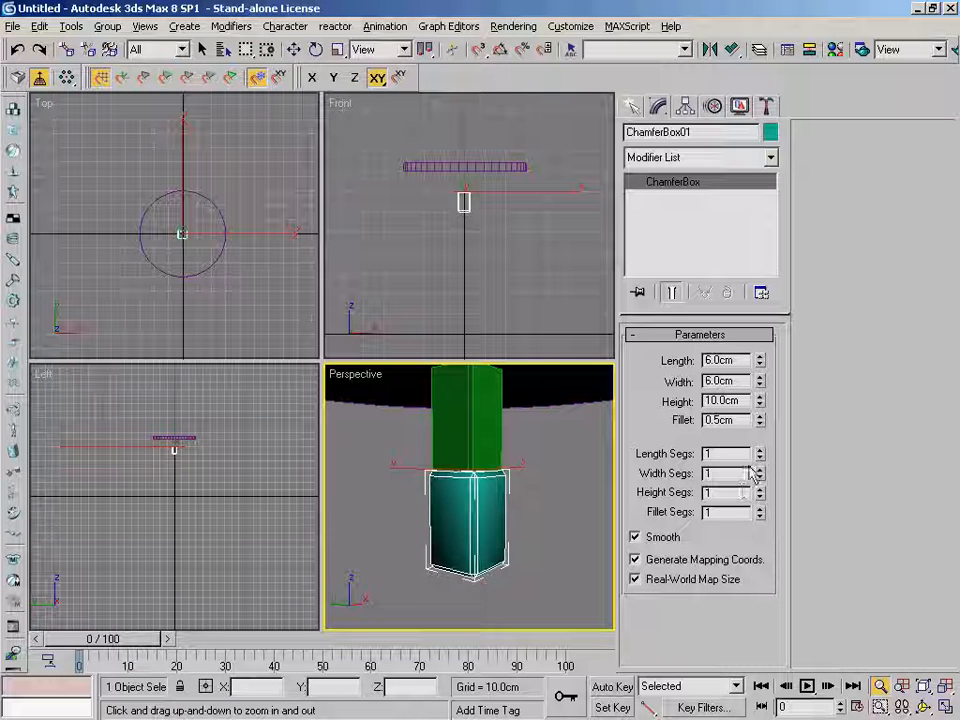
{"action": "left_click", "coordinate": [760, 508]}
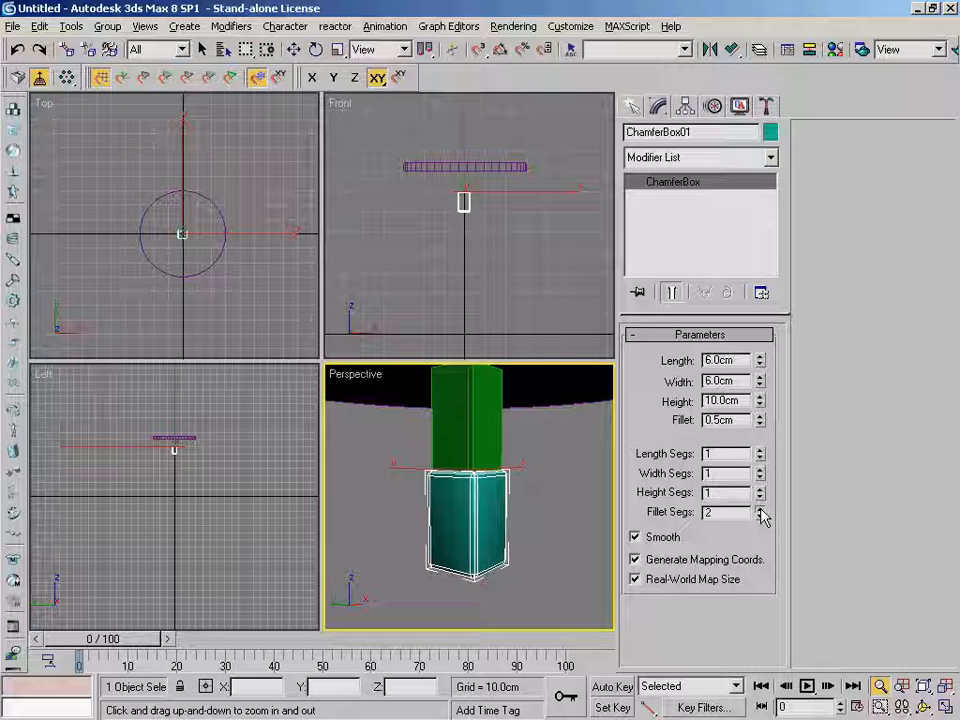
{"action": "left_click", "coordinate": [760, 508]}
Activate the Move tool and store the current scene state with Hold
{"action": "middle_click_drag", "start_coordinate": [488, 480], "coordinate": [488, 500]}
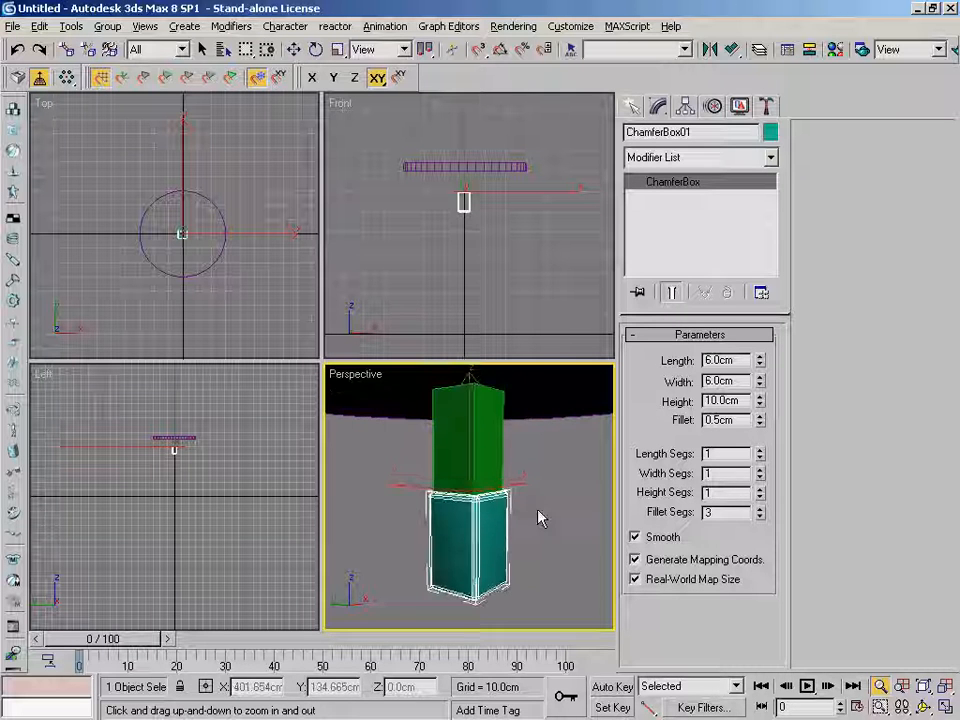
{"action": "left_click_drag", "start_coordinate": [499, 522], "coordinate": [507, 477]}
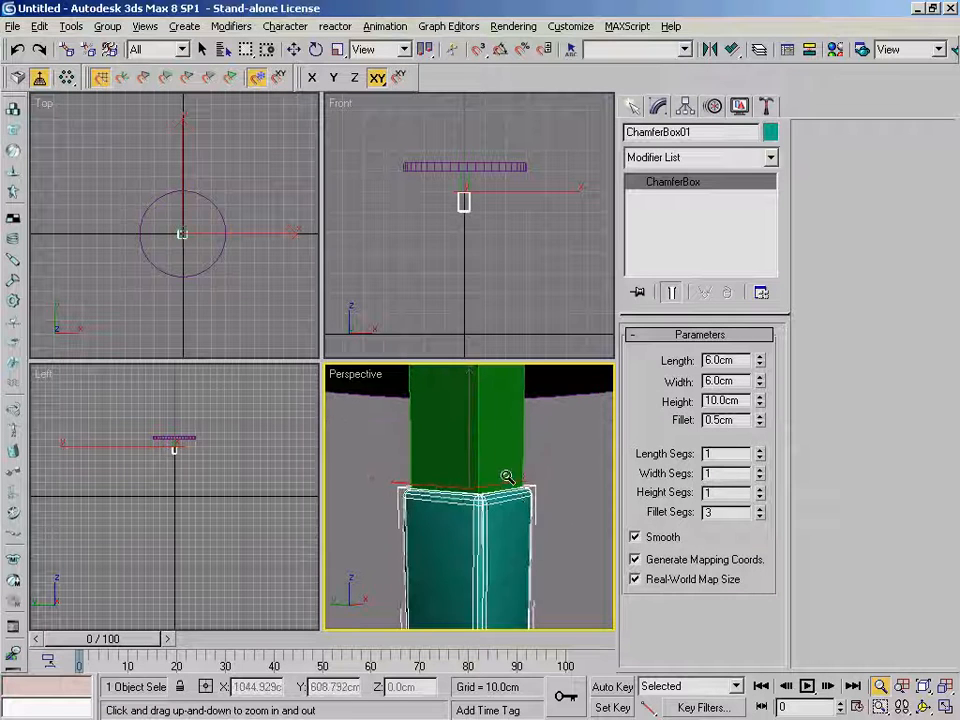
{"action": "middle_click_drag", "start_coordinate": [536, 529], "coordinate": [557, 553], "text": "alt"}
{"action": "left_click_drag", "start_coordinate": [484, 475], "coordinate": [502, 543]}
{"action": "middle_click_drag", "start_coordinate": [548, 518], "coordinate": [554, 495], "text": "alt"}
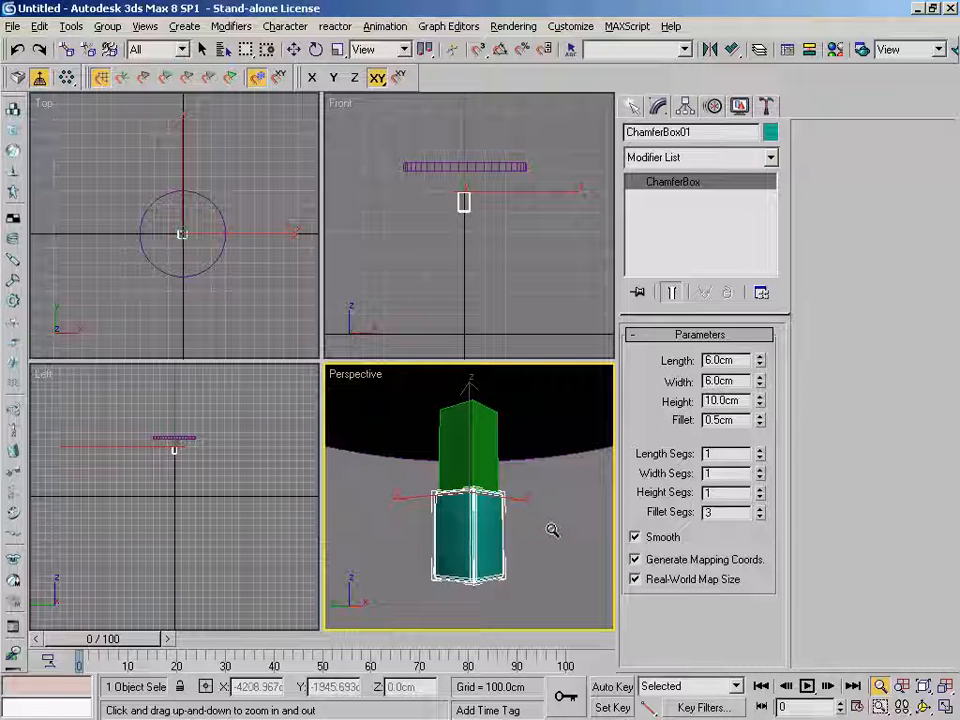
{"action": "key", "text": "w"}
{"action": "key", "text": "ctrl+alt+h"}
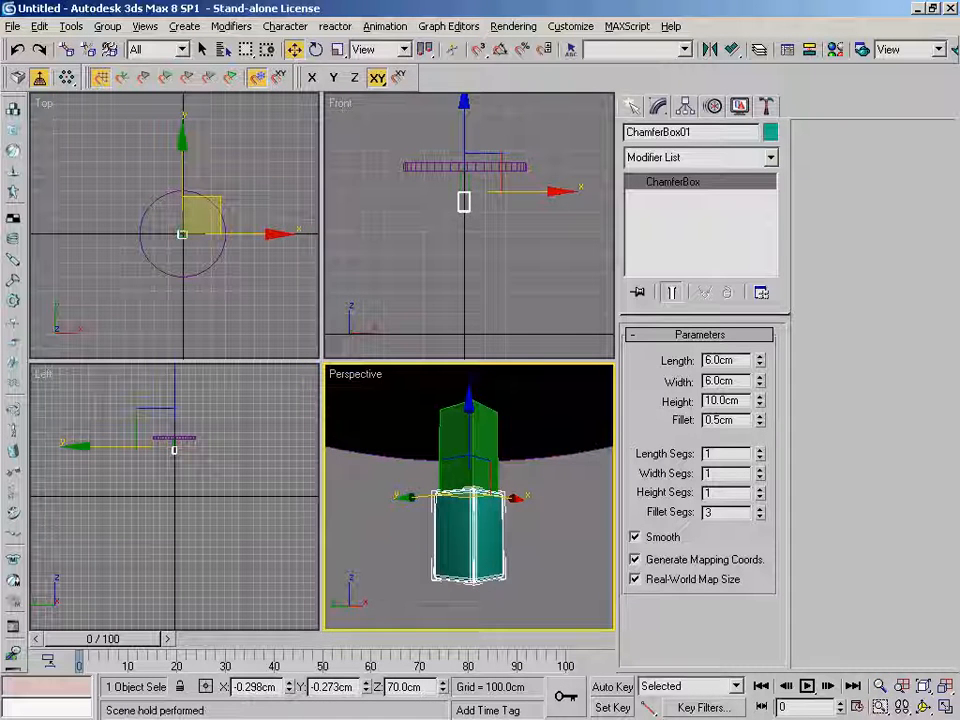
Examine from several angles how the chamfer box meets the underside of the box above it
{"action": "middle_click_drag", "start_coordinate": [570, 510], "coordinate": [581, 483], "text": "alt"}
{"action": "left_click", "coordinate": [880, 686]}
{"action": "left_click_drag", "start_coordinate": [583, 540], "coordinate": [548, 447]}
{"action": "middle_click_drag", "start_coordinate": [548, 447], "coordinate": [600, 462], "text": "alt"}
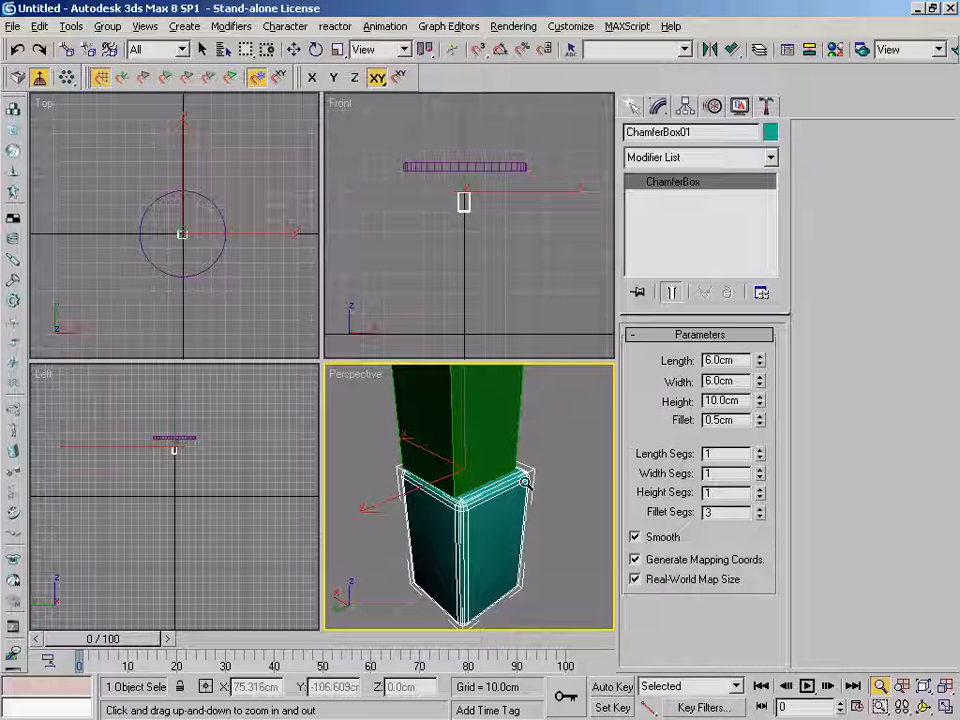
{"action": "middle_click_drag", "start_coordinate": [536, 454], "coordinate": [568, 461], "text": "alt"}
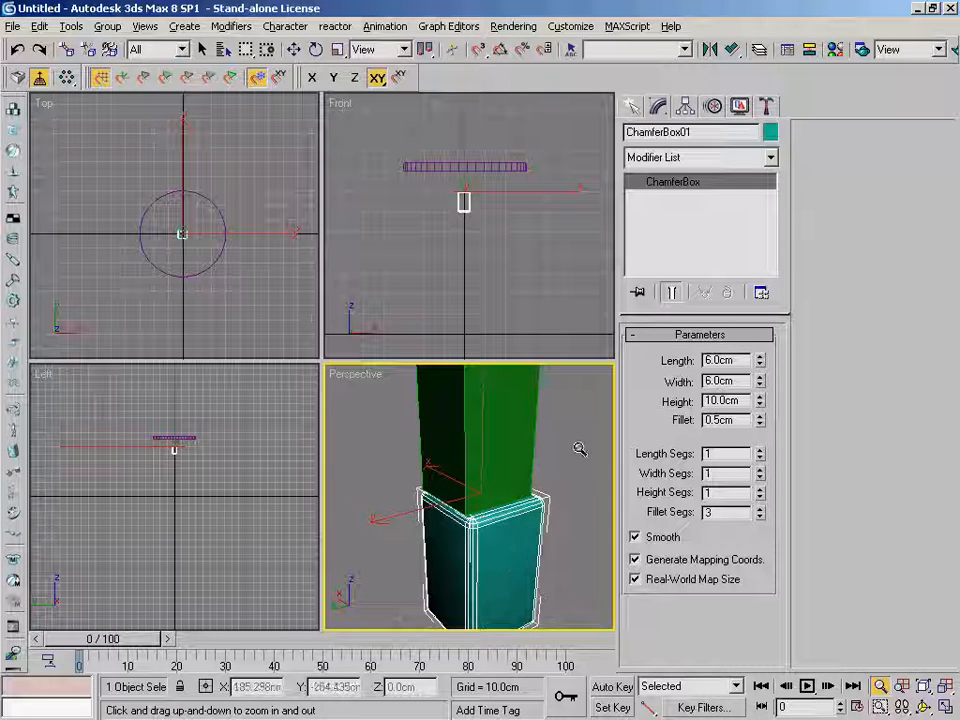
Align the chamfer box to the green box above it in X and Y position, pivot point to pivot point
{"action": "left_click", "coordinate": [732, 50]}
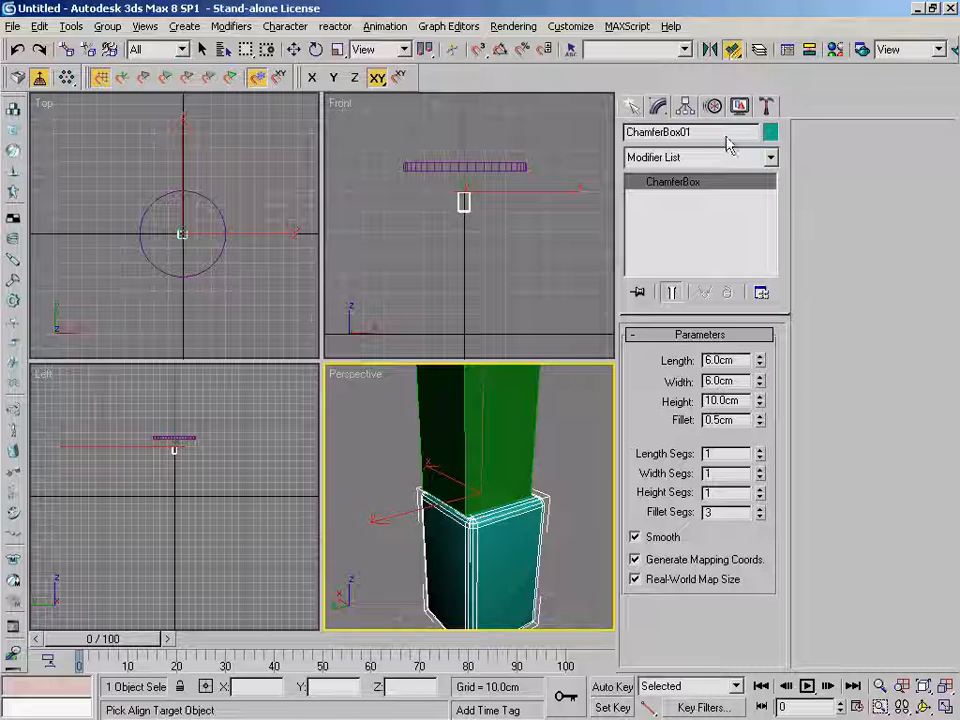
{"action": "left_click", "coordinate": [530, 398]}
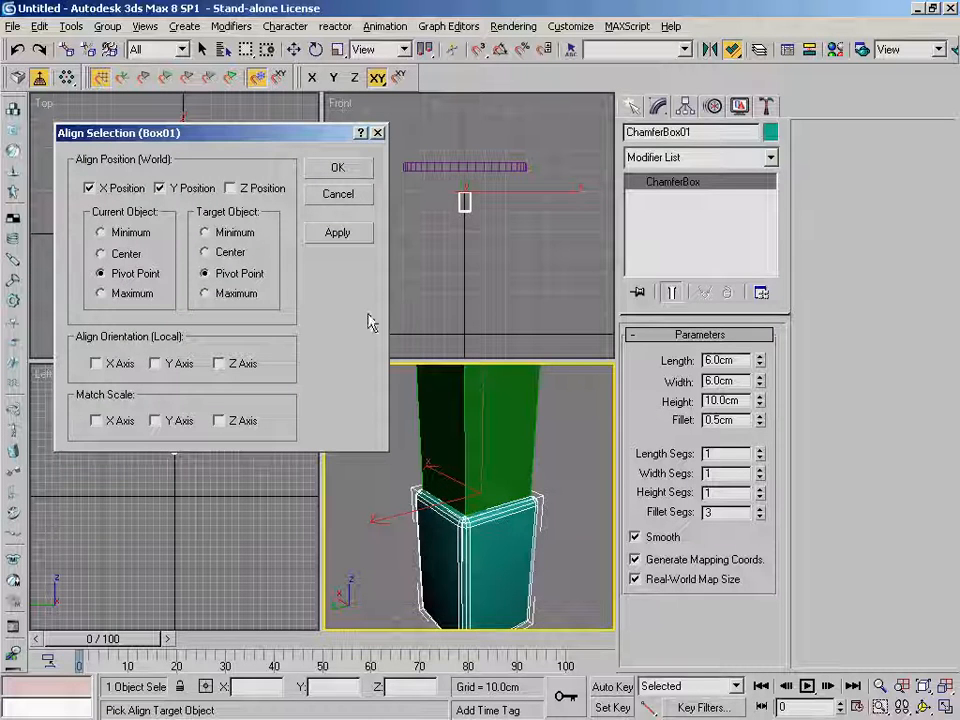
{"action": "left_click", "coordinate": [128, 197]}
{"action": "left_click", "coordinate": [190, 190]}
{"action": "left_click", "coordinate": [107, 189]}
{"action": "left_click", "coordinate": [198, 198]}
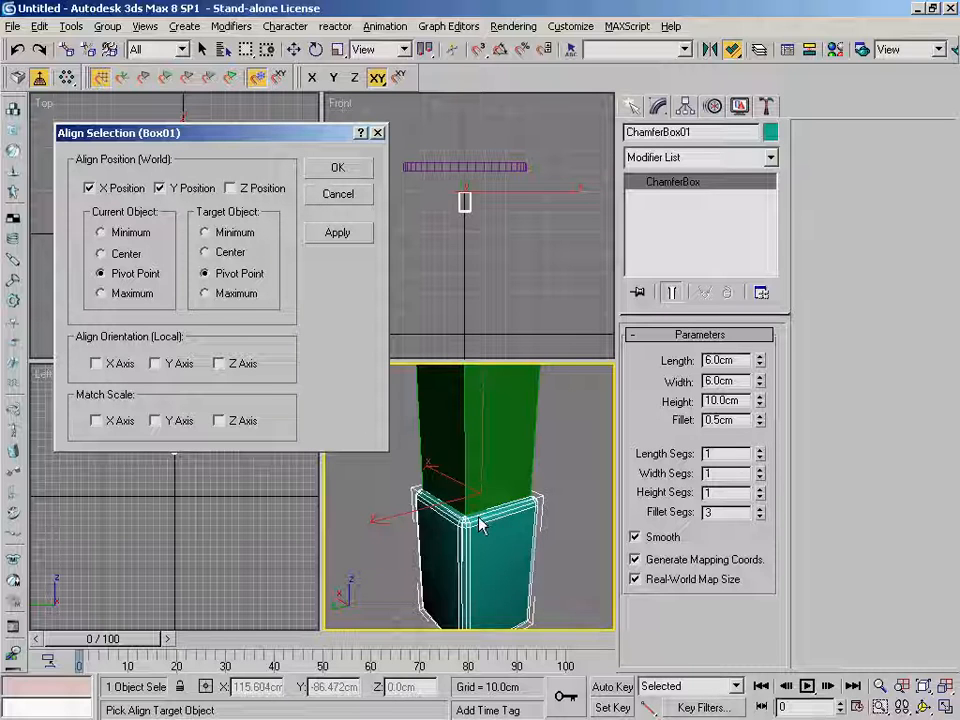
{"action": "left_click", "coordinate": [340, 168]}
Examine the aligned chamfer box beneath the green box from the side and from below
{"action": "middle_click_drag", "start_coordinate": [437, 490], "coordinate": [476, 383], "text": "alt"}
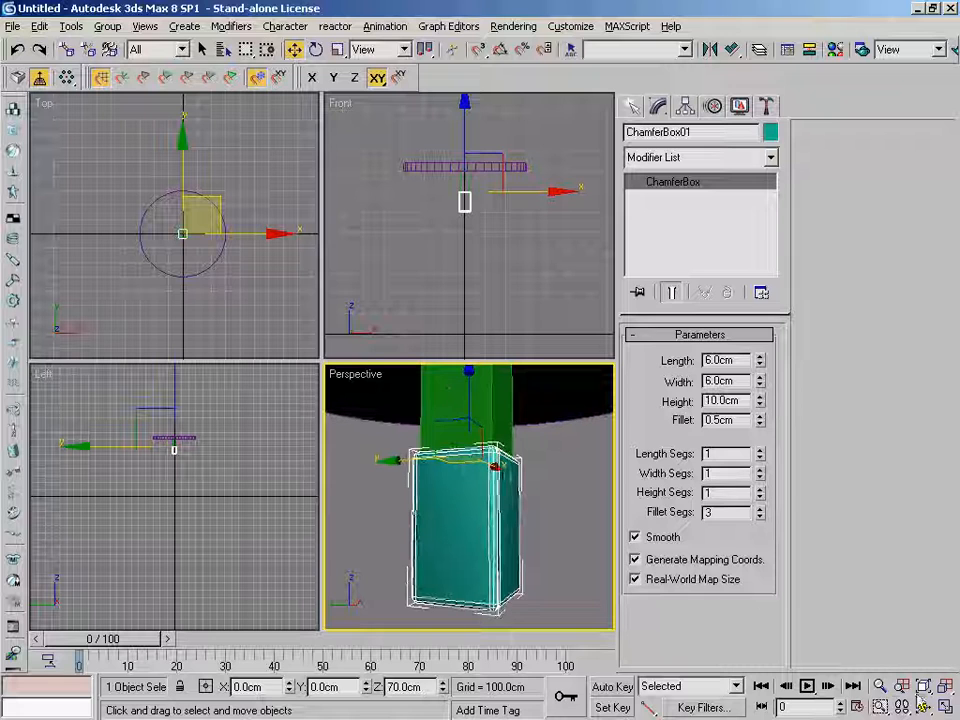
{"action": "left_click", "coordinate": [883, 688]}
{"action": "left_click_drag", "start_coordinate": [553, 464], "coordinate": [567, 493]}
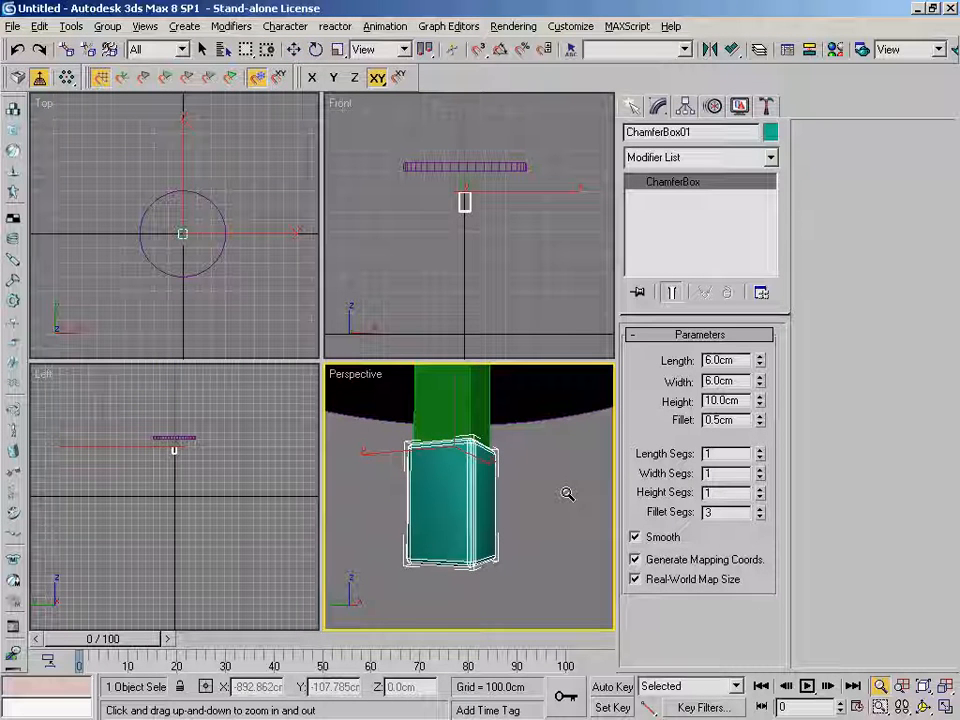
{"action": "key", "text": "w"}
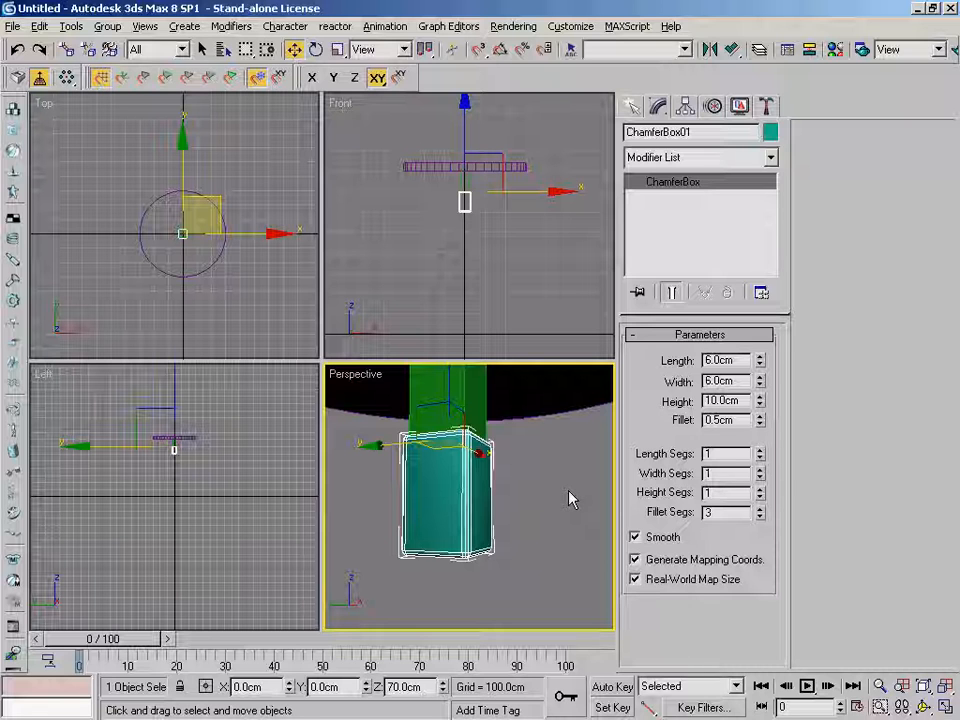
{"action": "mouse_move", "coordinate": [560, 492]}
{"action": "middle_mouse_down", "text": "alt"}
{"action": "mouse_move", "coordinate": [587, 523]}
{"action": "mouse_move", "coordinate": [551, 497]}
{"action": "middle_mouse_up", "text": "alt"}
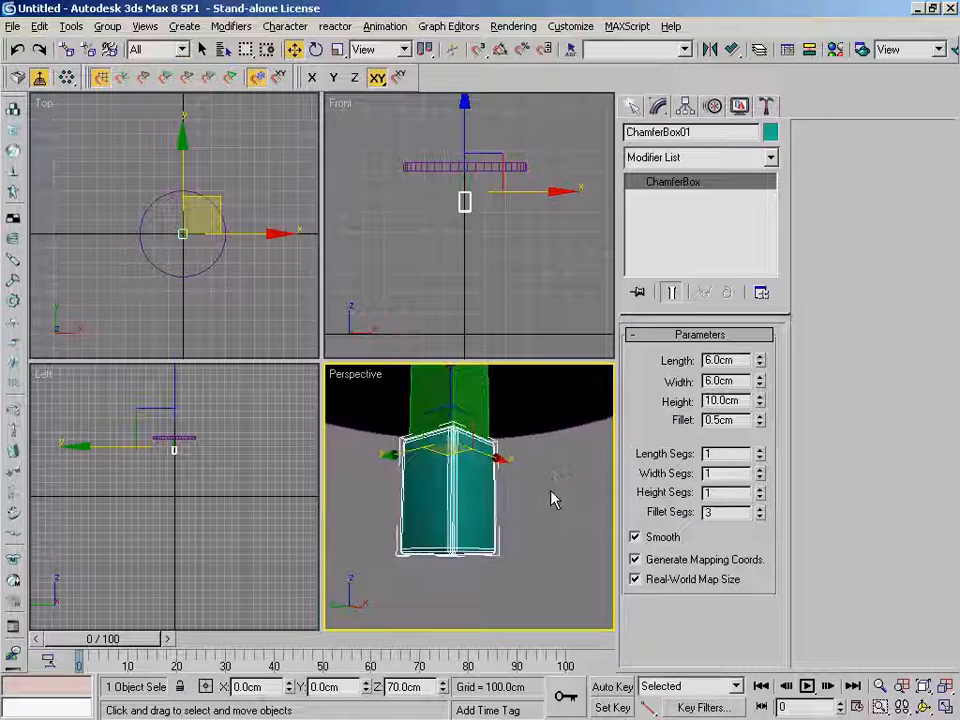
{"action": "left_click", "coordinate": [879, 686]}
{"action": "mouse_move", "coordinate": [553, 480]}
{"action": "left_mouse_down"}
{"action": "mouse_move", "coordinate": [553, 497]}
{"action": "mouse_move", "coordinate": [553, 459]}
{"action": "mouse_move", "coordinate": [561, 474]}
{"action": "mouse_move", "coordinate": [542, 459]}
{"action": "mouse_move", "coordinate": [549, 466]}
{"action": "left_mouse_up"}
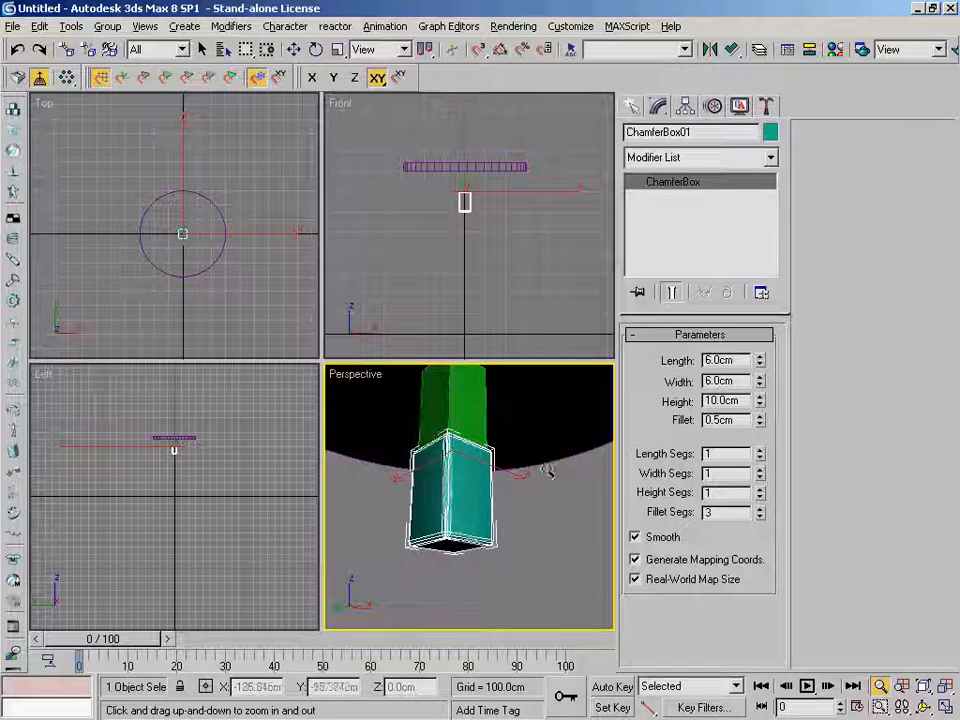
{"action": "key", "text": "w"}
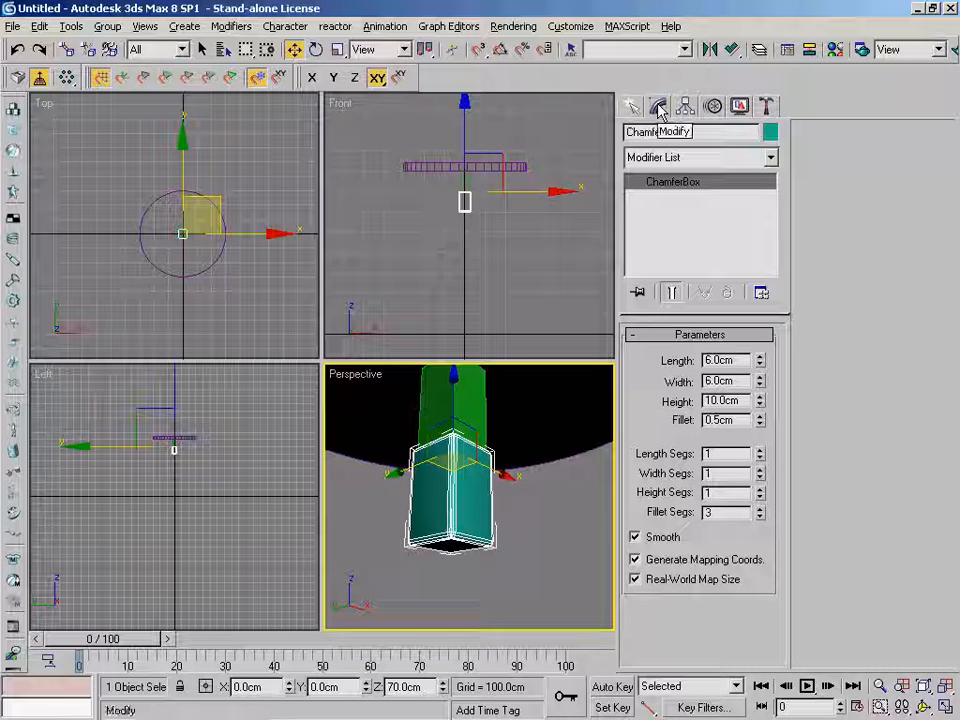
Shorten the modifier stack area slightly and show all modifier sets in the modifier list
{"action": "left_click", "coordinate": [771, 158]}
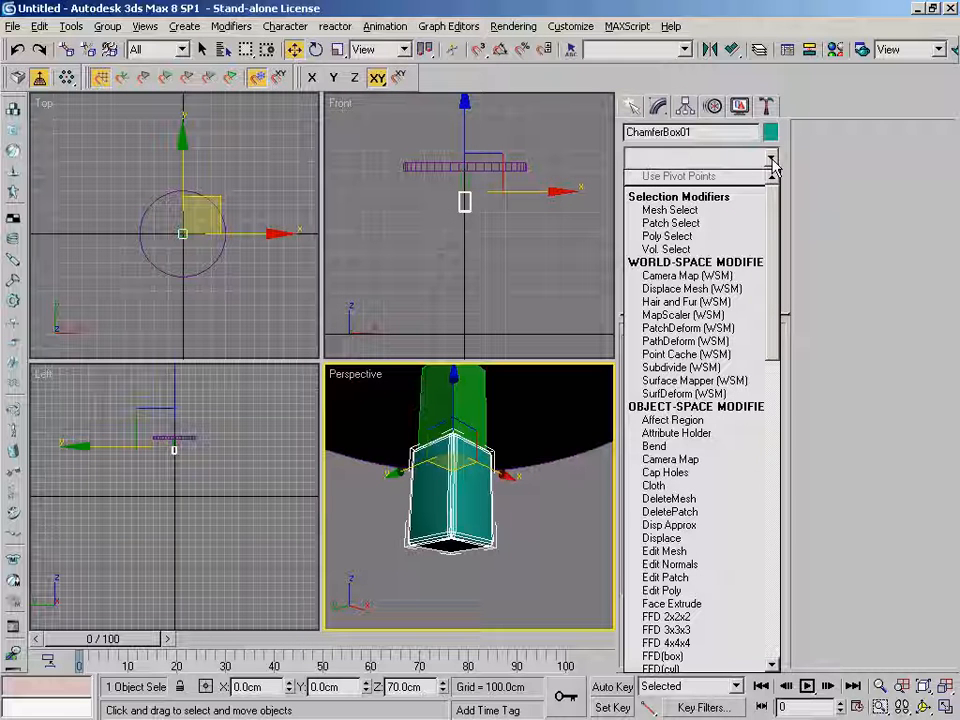
{"action": "mouse_move", "coordinate": [775, 195]}
{"action": "left_mouse_down"}
{"action": "mouse_move", "coordinate": [782, 294]}
{"action": "mouse_move", "coordinate": [772, 421]}
{"action": "mouse_move", "coordinate": [801, 521]}
{"action": "mouse_move", "coordinate": [786, 525]}
{"action": "mouse_move", "coordinate": [789, 189]}
{"action": "left_mouse_up"}
{"action": "left_click", "coordinate": [813, 224]}
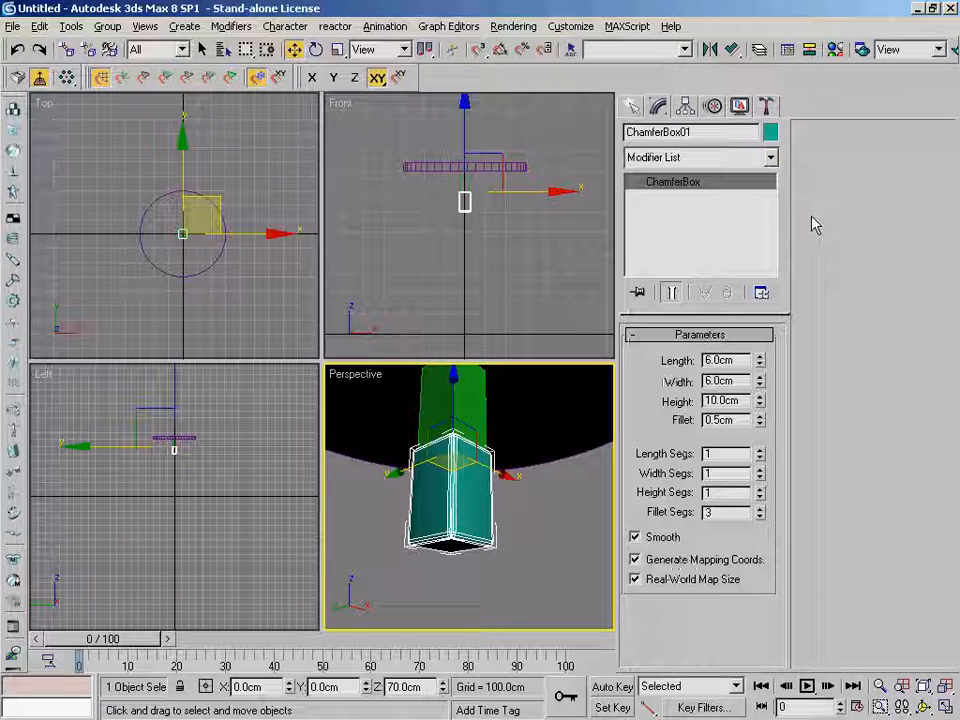
{"action": "left_click_drag", "start_coordinate": [783, 313], "coordinate": [783, 293]}
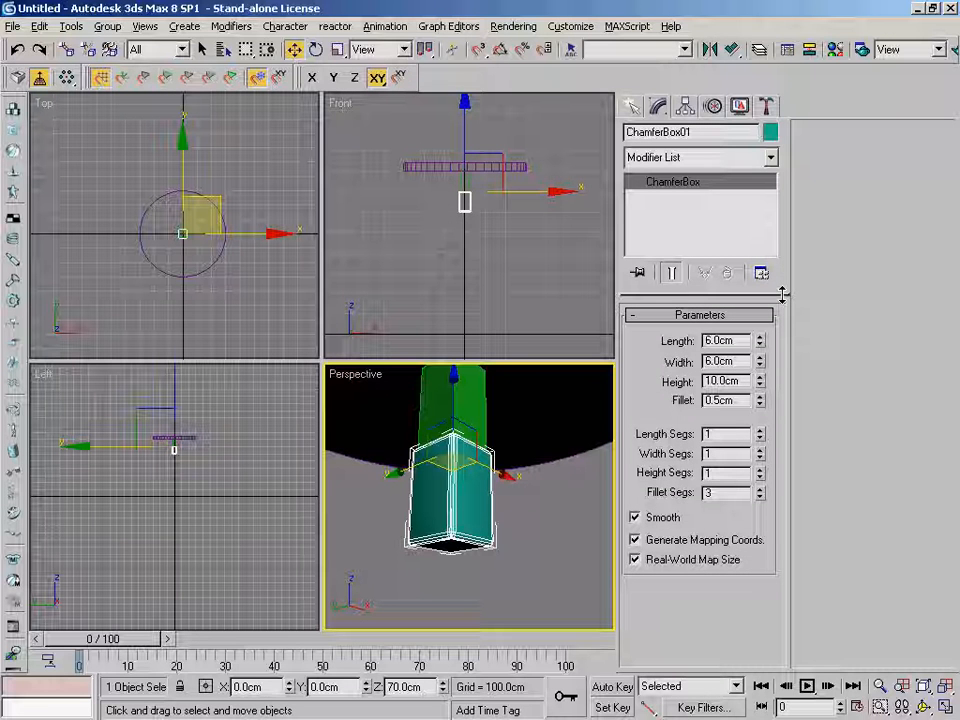
{"action": "left_click", "coordinate": [771, 158]}
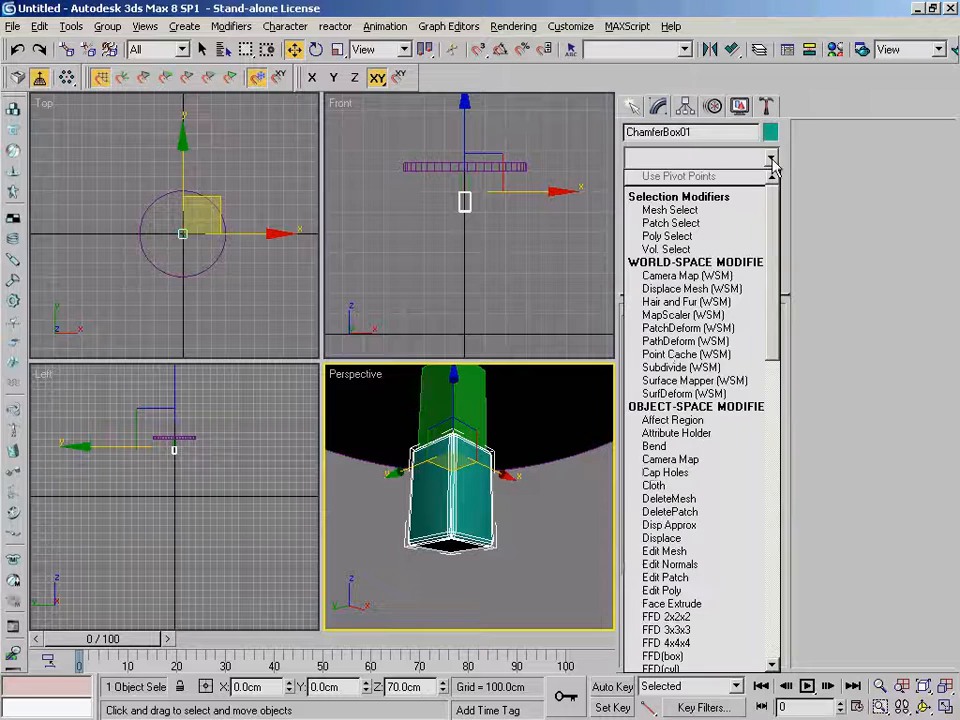
{"action": "mouse_move", "coordinate": [776, 200]}
{"action": "left_mouse_down"}
{"action": "mouse_move", "coordinate": [786, 281]}
{"action": "mouse_move", "coordinate": [786, 206]}
{"action": "left_mouse_up"}
{"action": "left_click", "coordinate": [800, 212]}
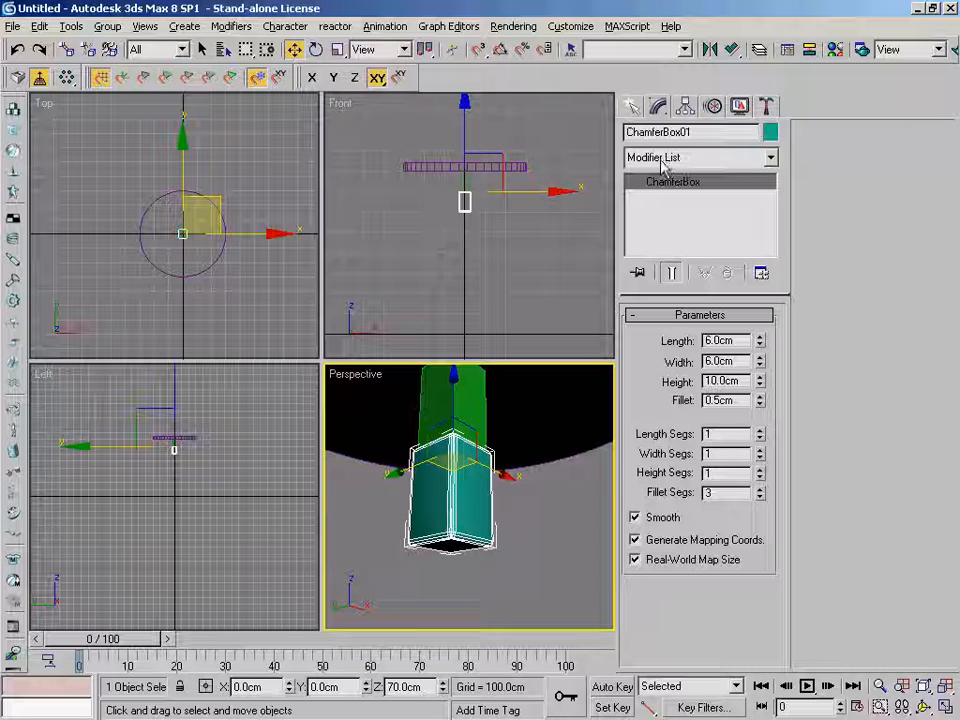
{"action": "right_click", "coordinate": [773, 163]}
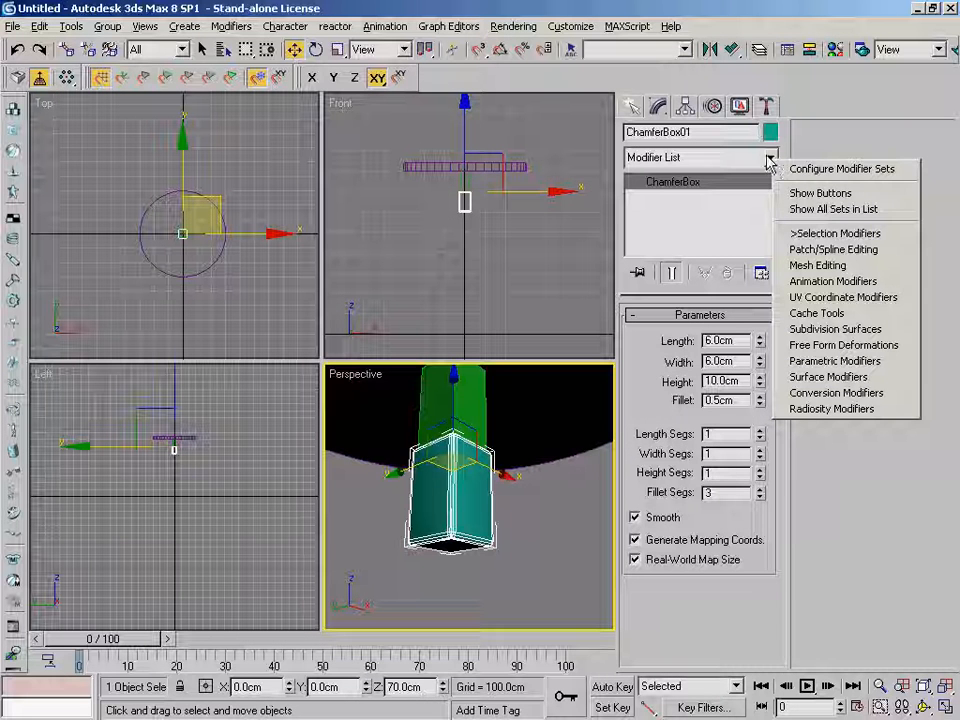
{"action": "left_click", "coordinate": [874, 212]}
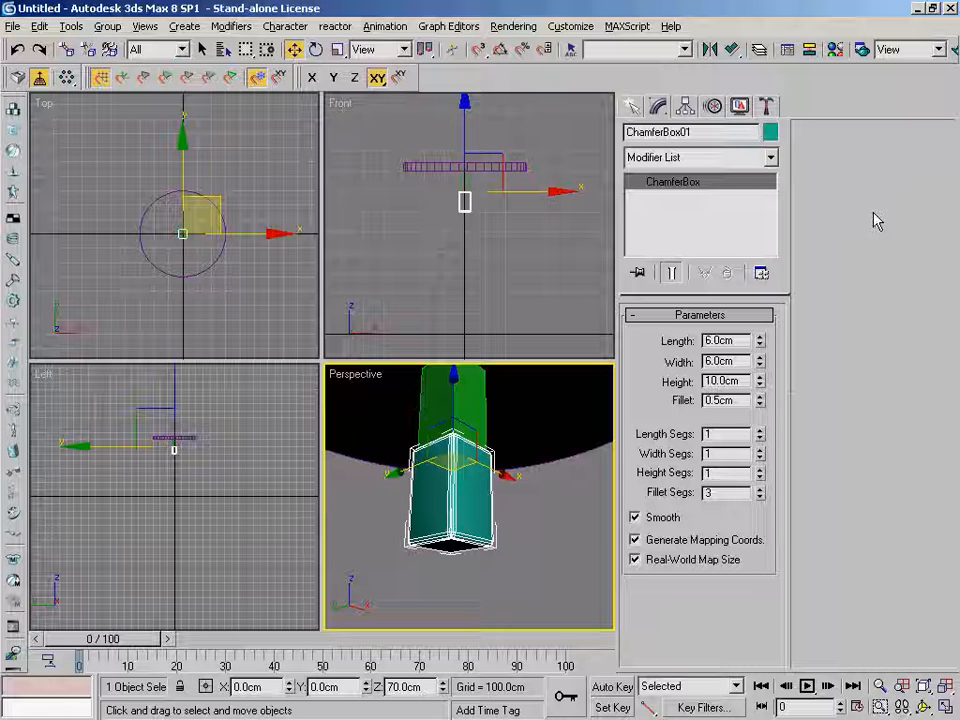
Look through the grouped modifier list, from the selection and mesh editing sets to the parametric and hair modifiers
{"action": "left_click", "coordinate": [772, 160]}
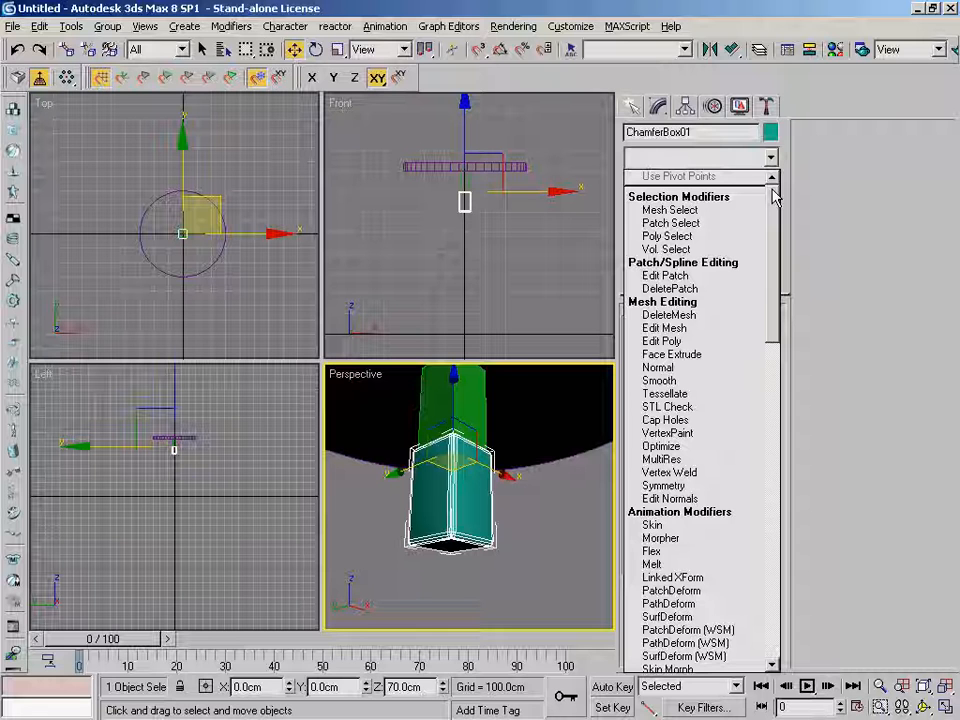
{"action": "left_click_drag", "start_coordinate": [773, 191], "coordinate": [784, 214]}
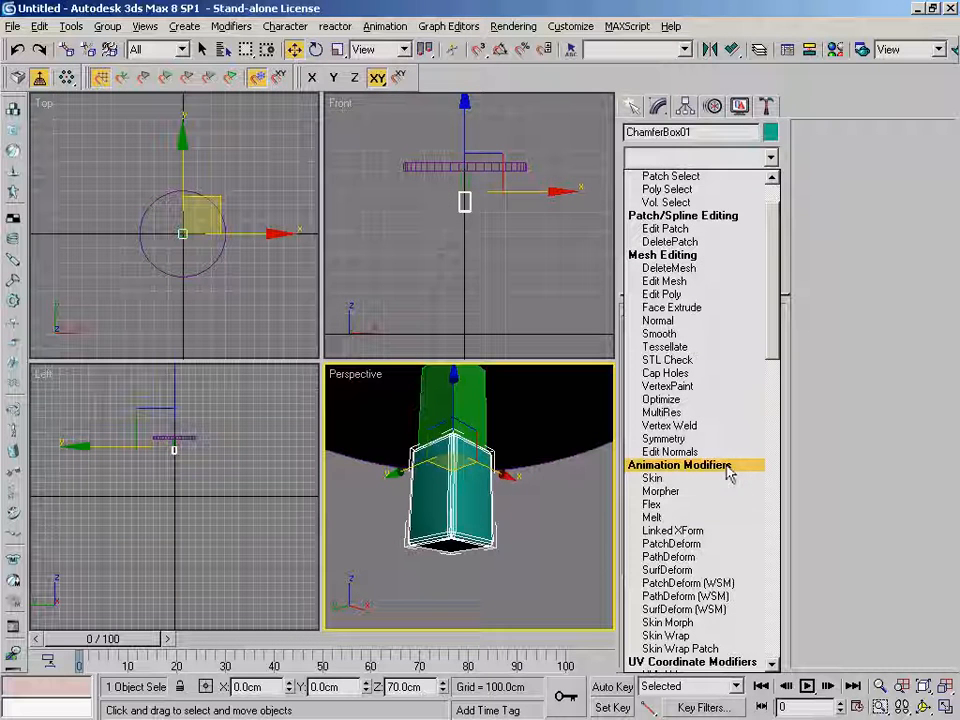
{"action": "left_click_drag", "start_coordinate": [774, 311], "coordinate": [779, 297]}
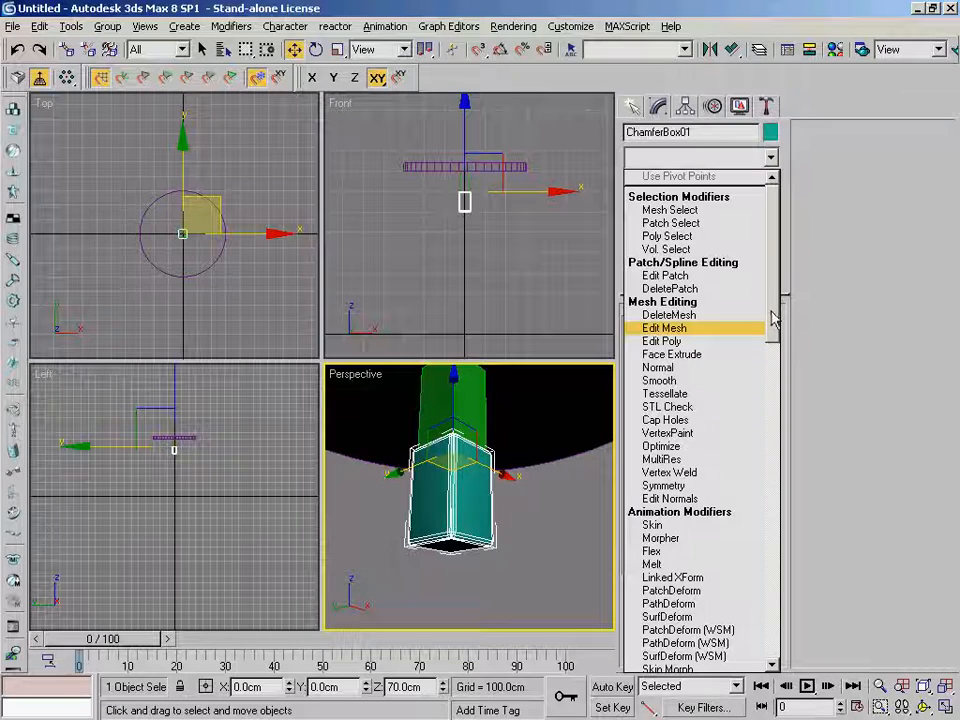
{"action": "left_click_drag", "start_coordinate": [775, 318], "coordinate": [781, 548]}
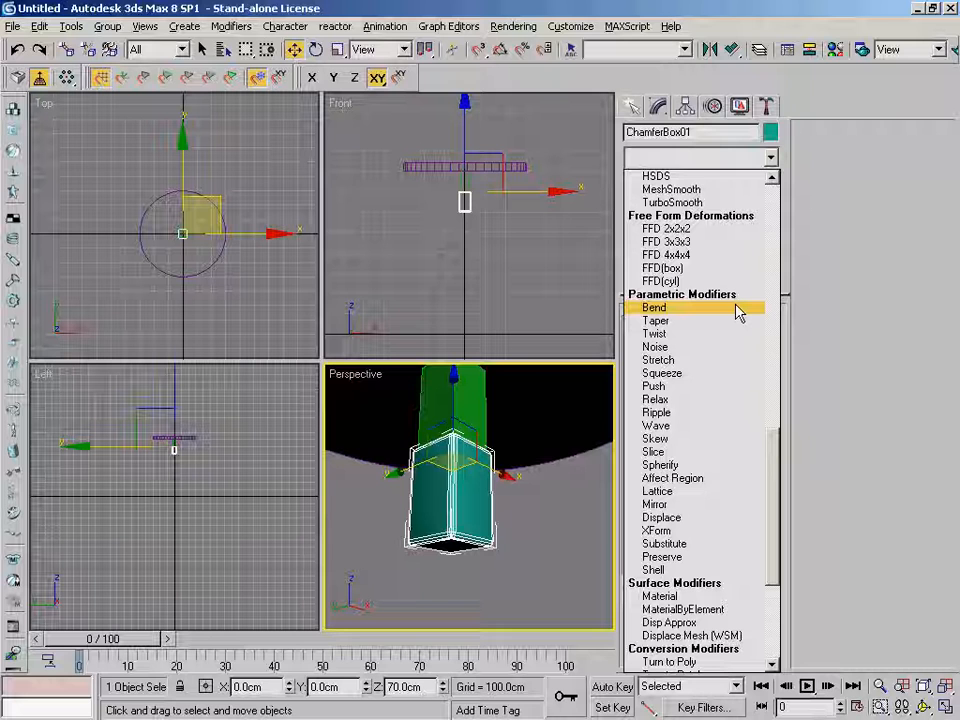
{"action": "left_click_drag", "start_coordinate": [776, 456], "coordinate": [778, 533]}
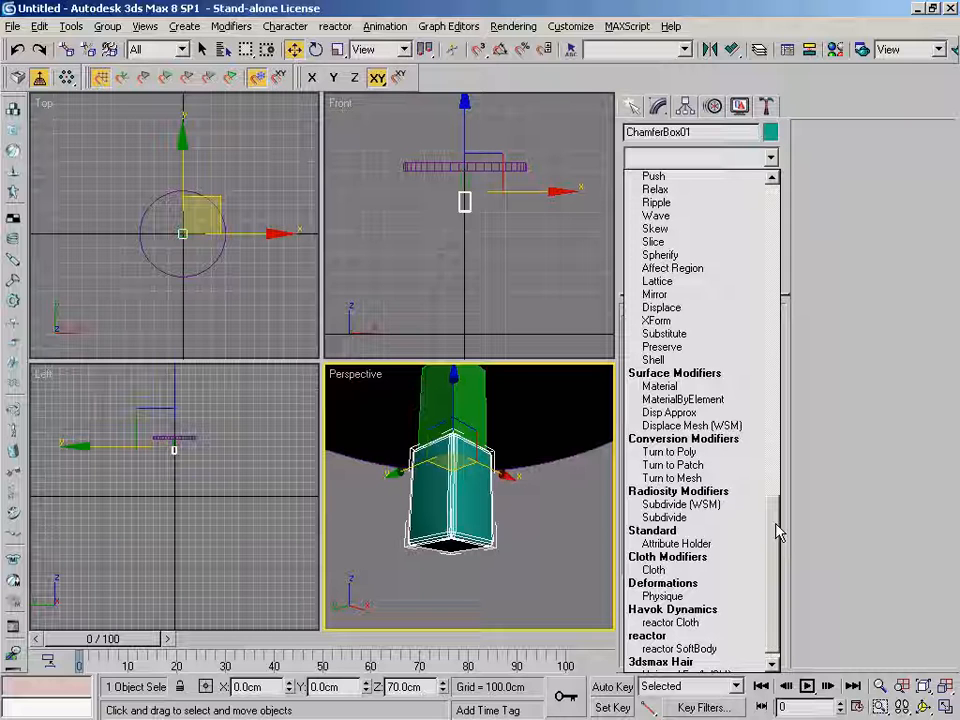
{"action": "left_click_drag", "start_coordinate": [778, 533], "coordinate": [780, 542]}
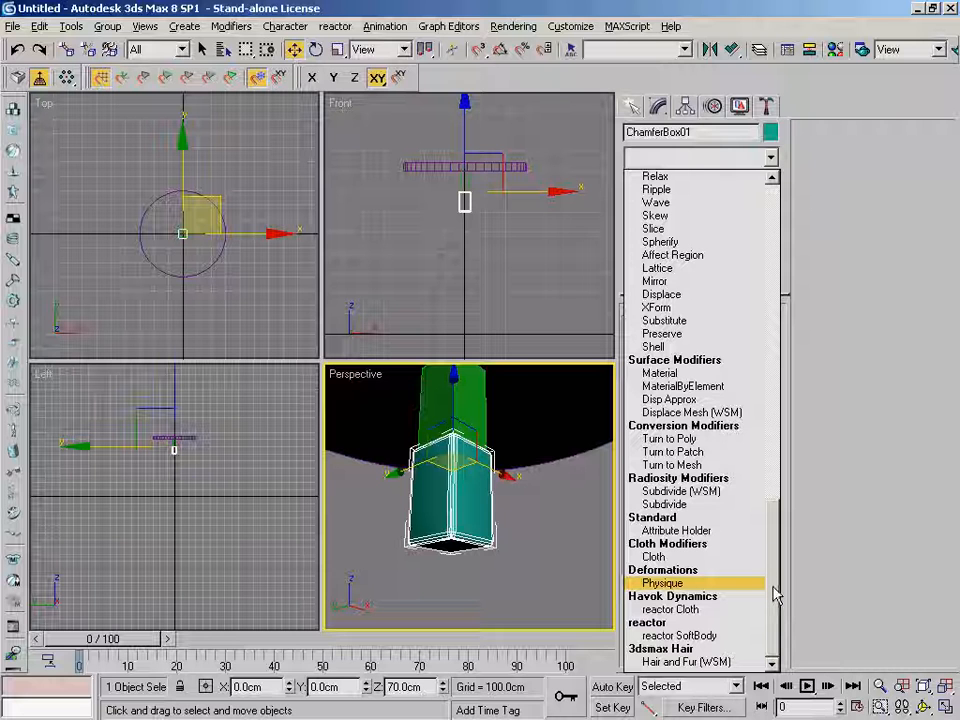
{"action": "left_click_drag", "start_coordinate": [776, 594], "coordinate": [778, 263]}
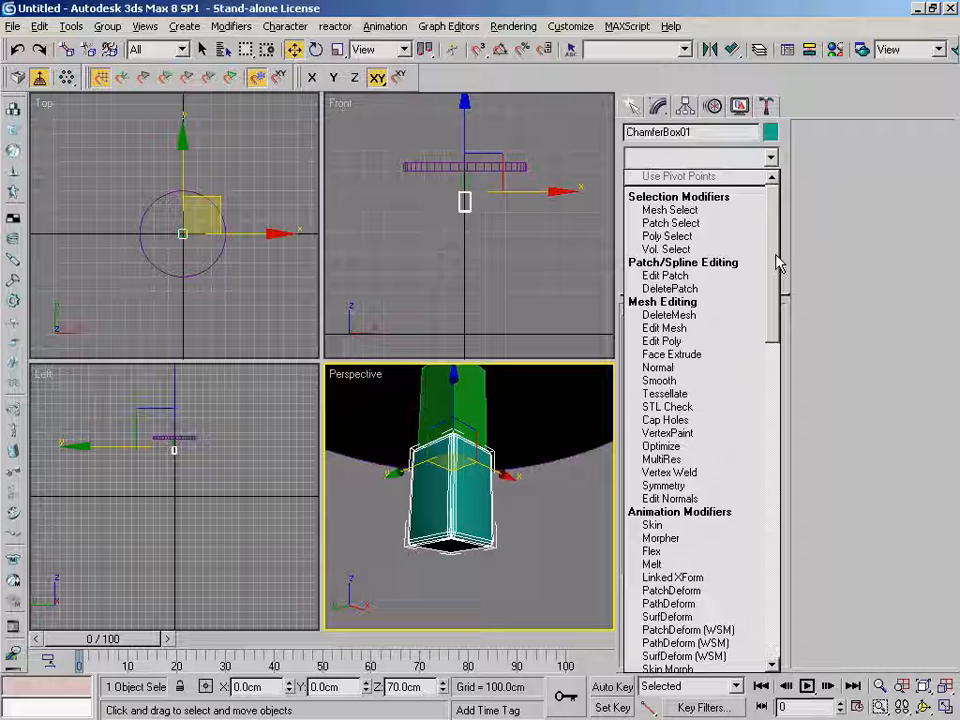
{"action": "left_click", "coordinate": [788, 267]}
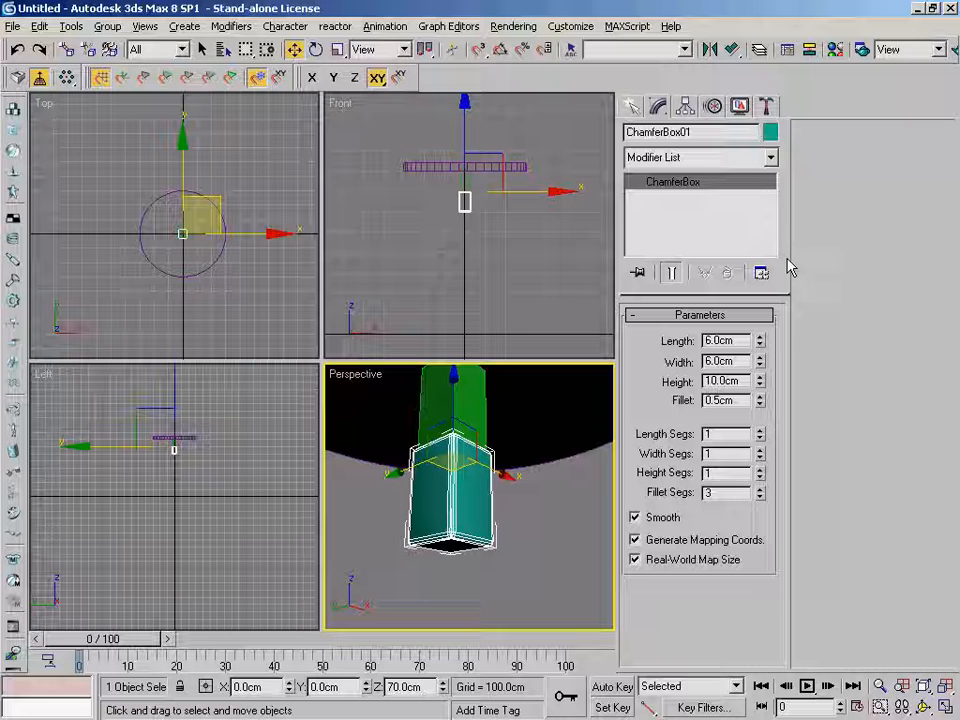
Store the scene state with Hold and apply a parametric Twist modifier to the chamfer box
{"action": "left_click", "coordinate": [771, 157]}
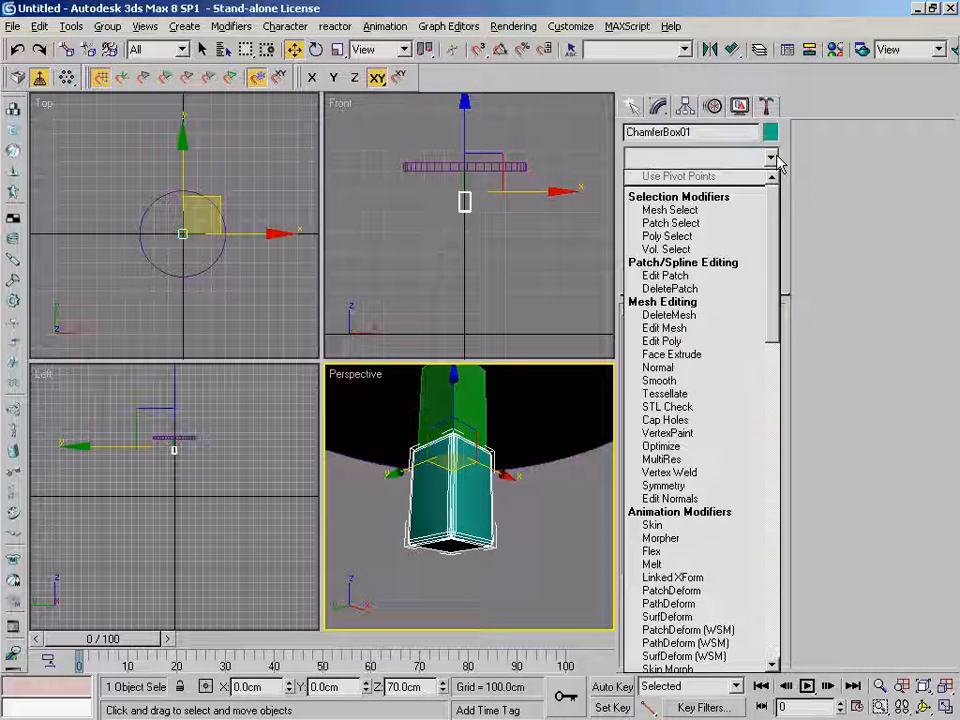
{"action": "left_click", "coordinate": [803, 197]}
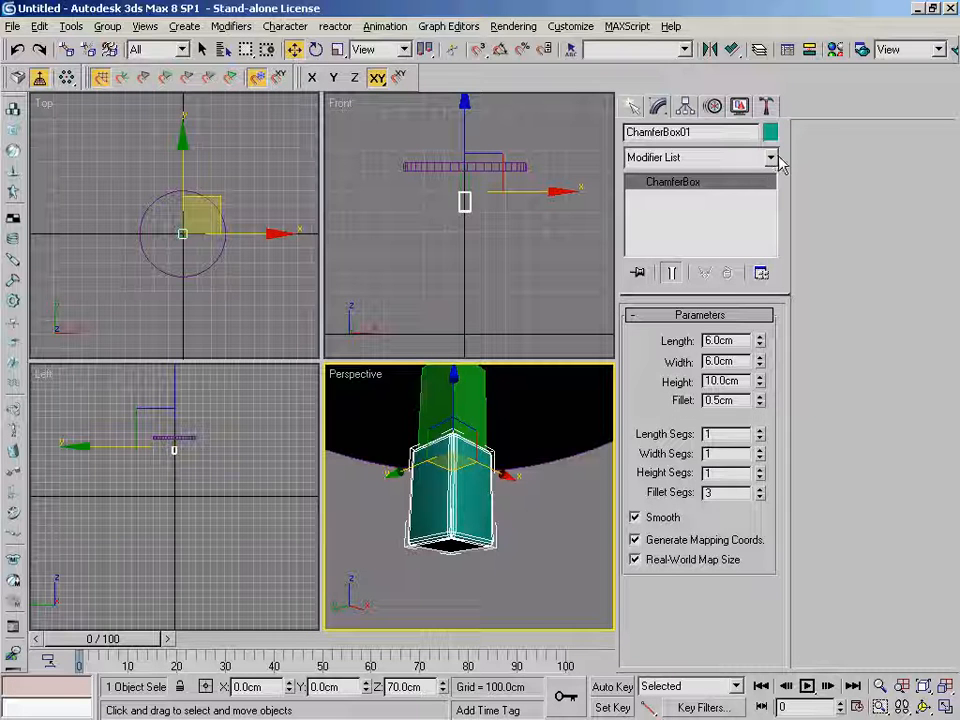
{"action": "left_click", "coordinate": [771, 158]}
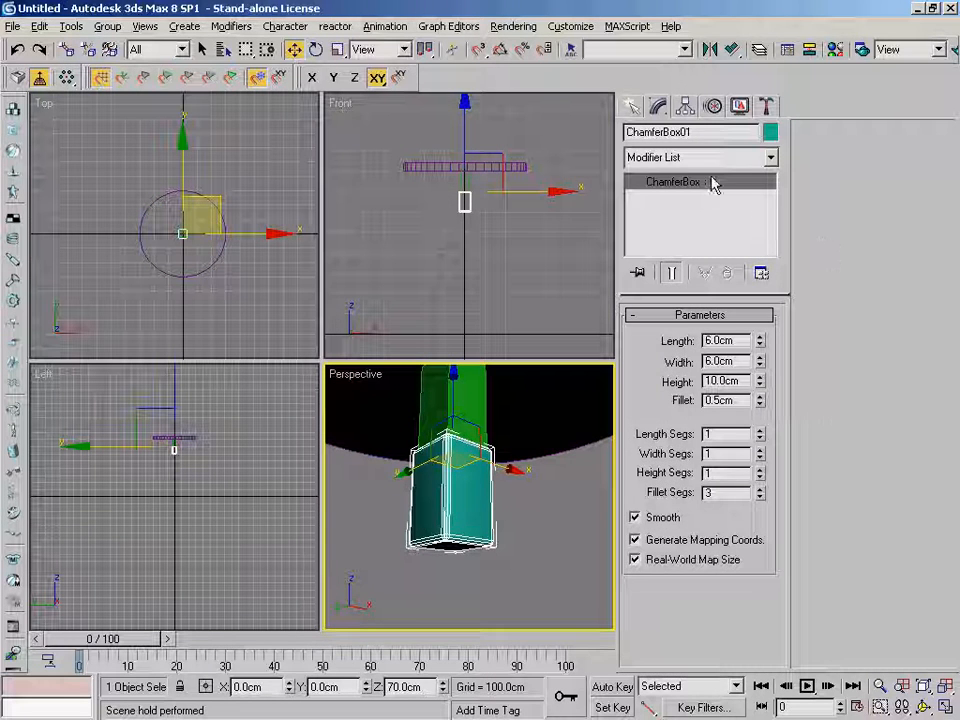
{"action": "left_click", "coordinate": [772, 160]}
{"action": "left_click_drag", "start_coordinate": [775, 198], "coordinate": [788, 413]}
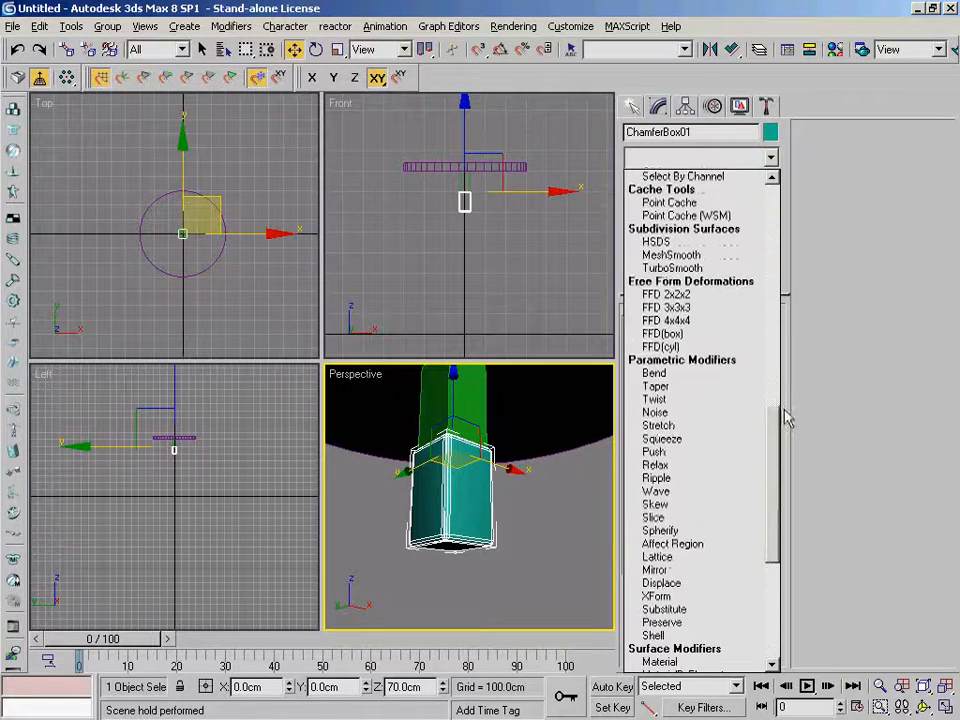
{"action": "left_click", "coordinate": [692, 404]}
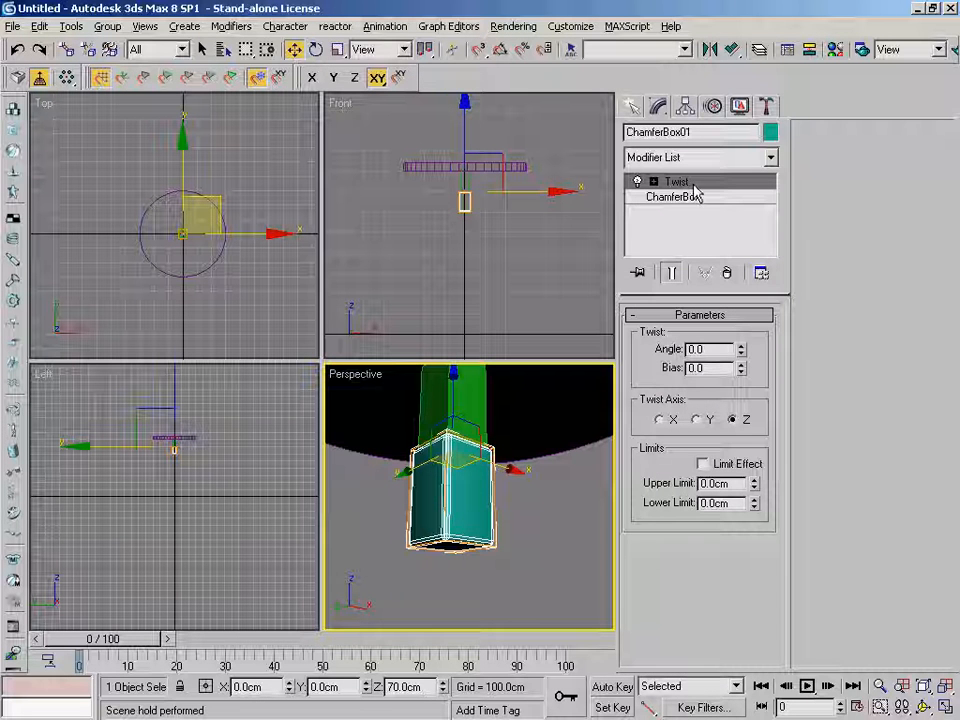
Review the ChamferBox base parameters, return to the Twist modifier and set its angle to 360
{"action": "left_click", "coordinate": [736, 230]}
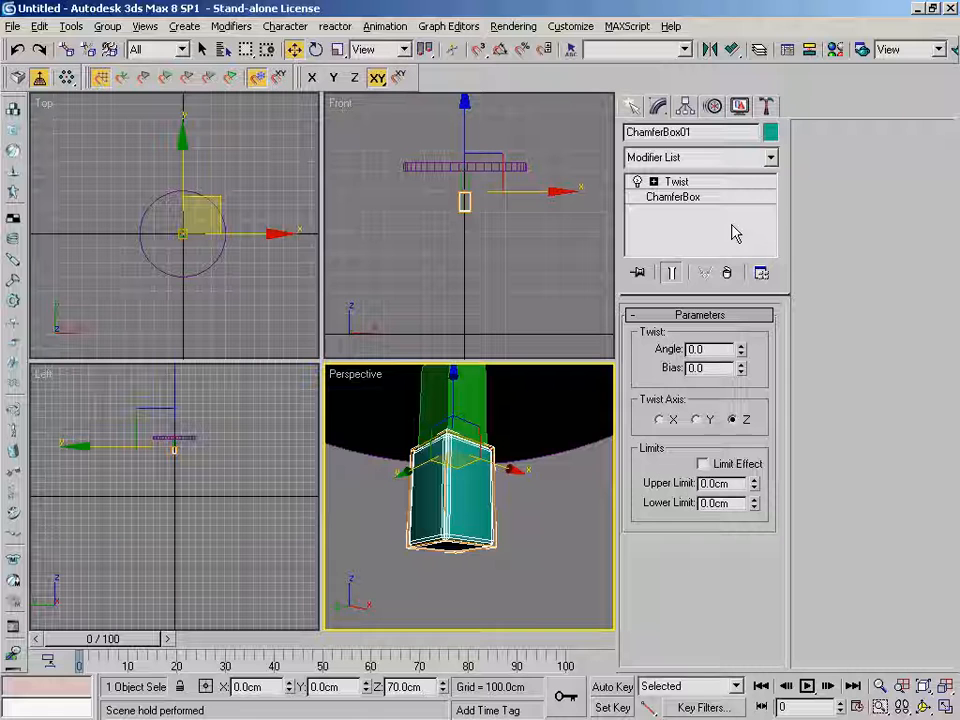
{"action": "left_click", "coordinate": [705, 200]}
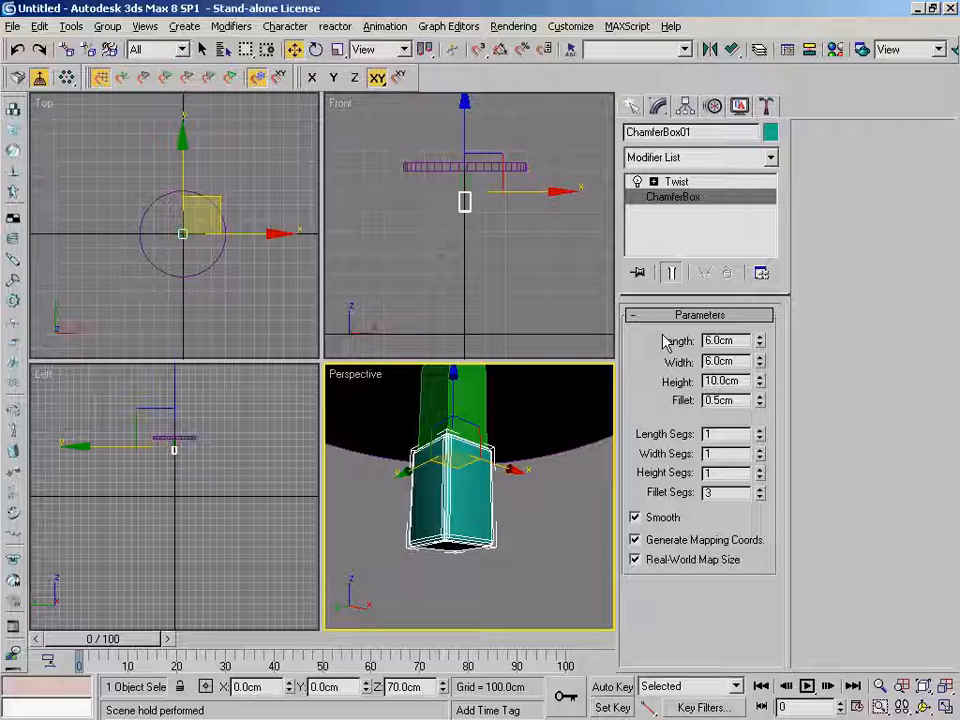
{"action": "left_click", "coordinate": [706, 218]}
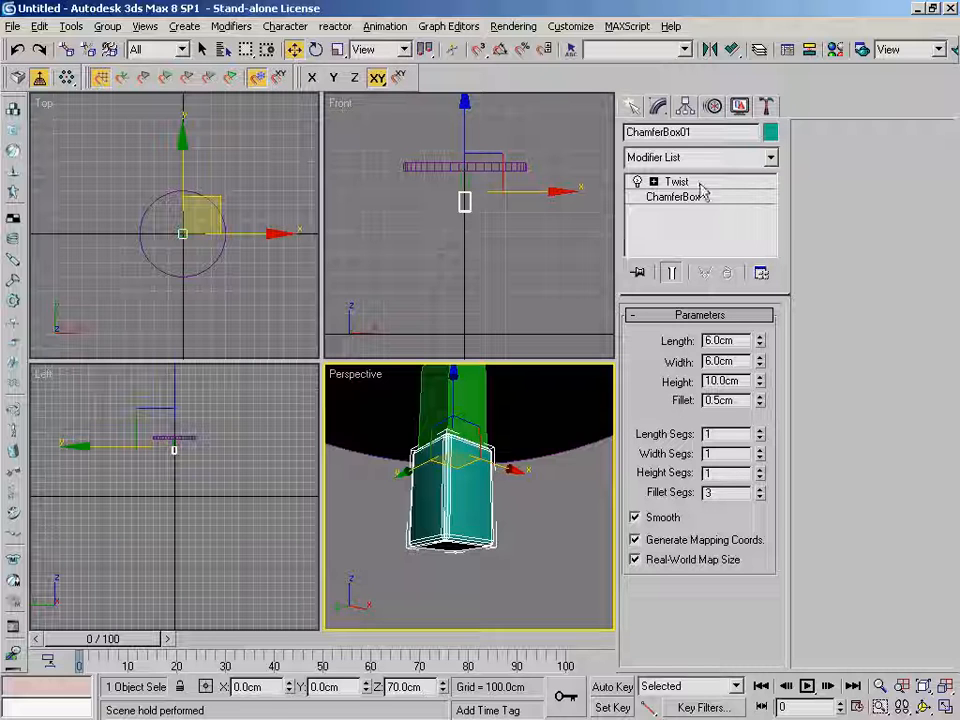
{"action": "left_click", "coordinate": [701, 184]}
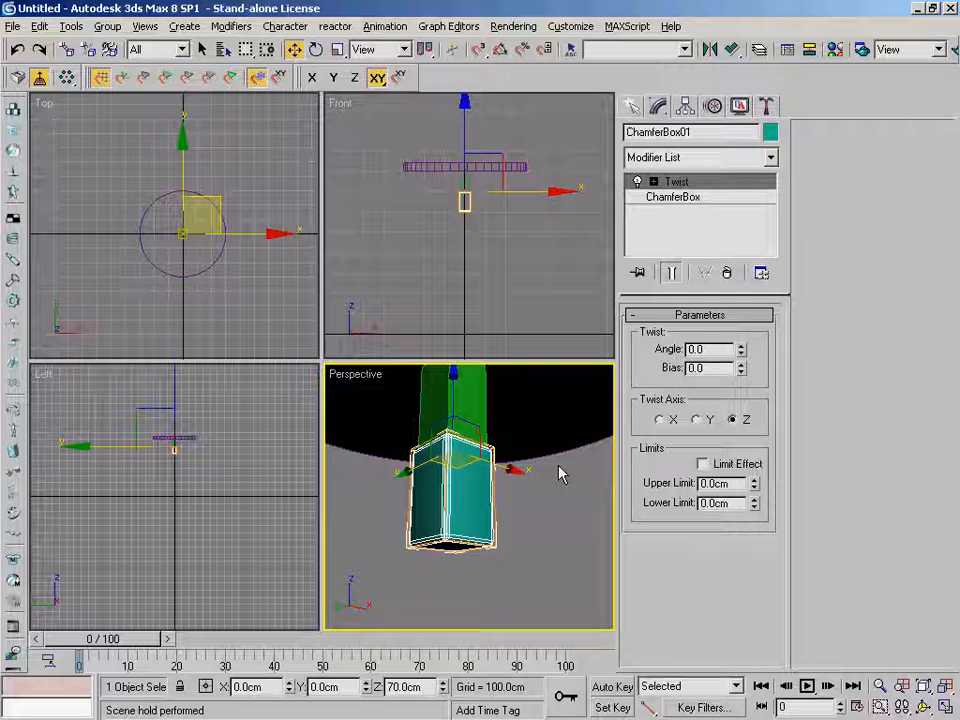
{"action": "double_click", "coordinate": [700, 349]}
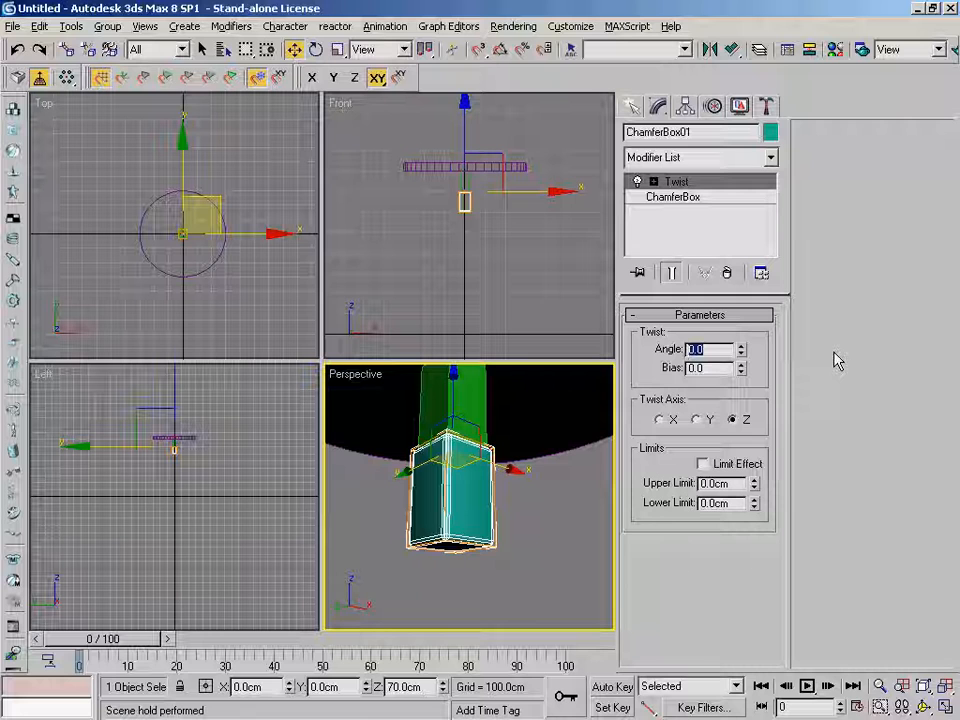
{"action": "type", "text": "360"}
{"action": "key", "text": "Return"}
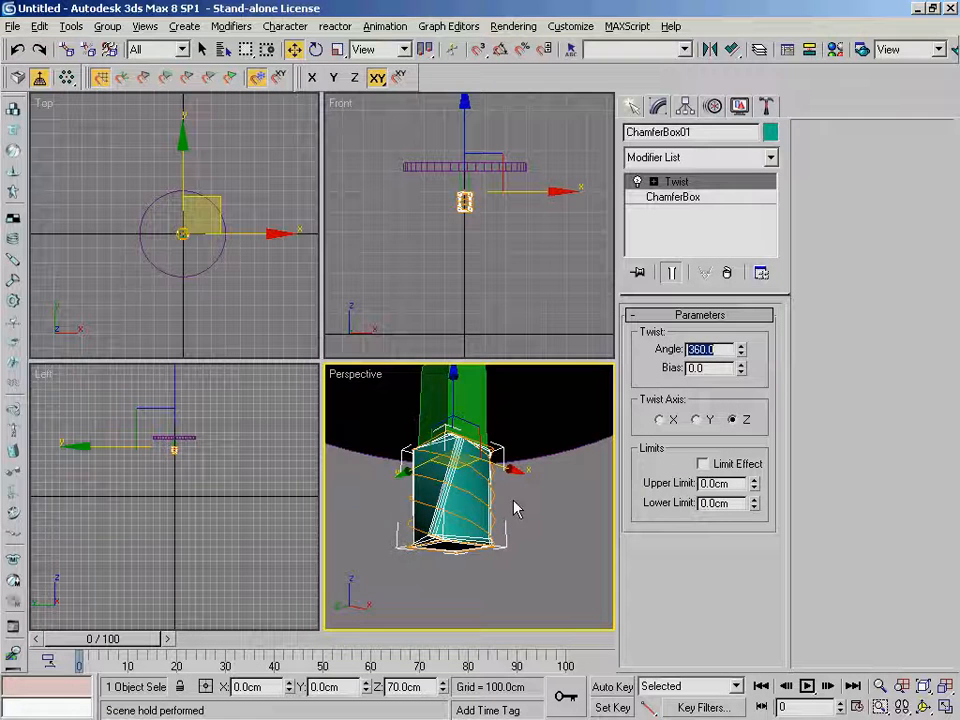
Examine the shape of the twisted chamfer box from several sides in the Perspective view
{"action": "middle_click_drag", "start_coordinate": [471, 495], "coordinate": [503, 545], "text": "alt"}
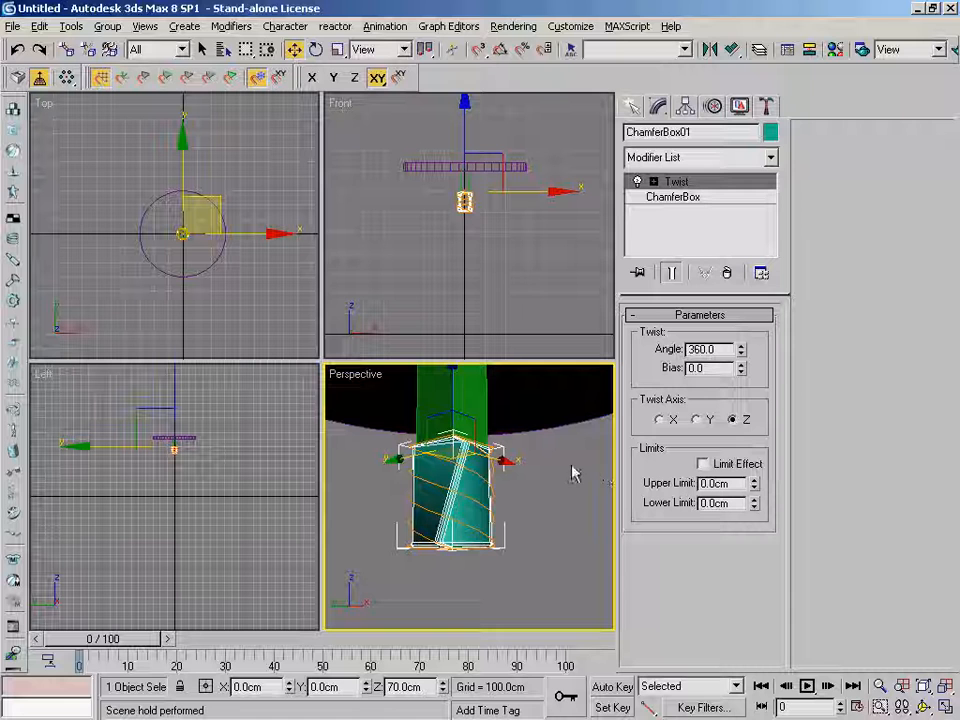
{"action": "middle_click_drag", "start_coordinate": [572, 487], "coordinate": [395, 443], "text": "alt"}
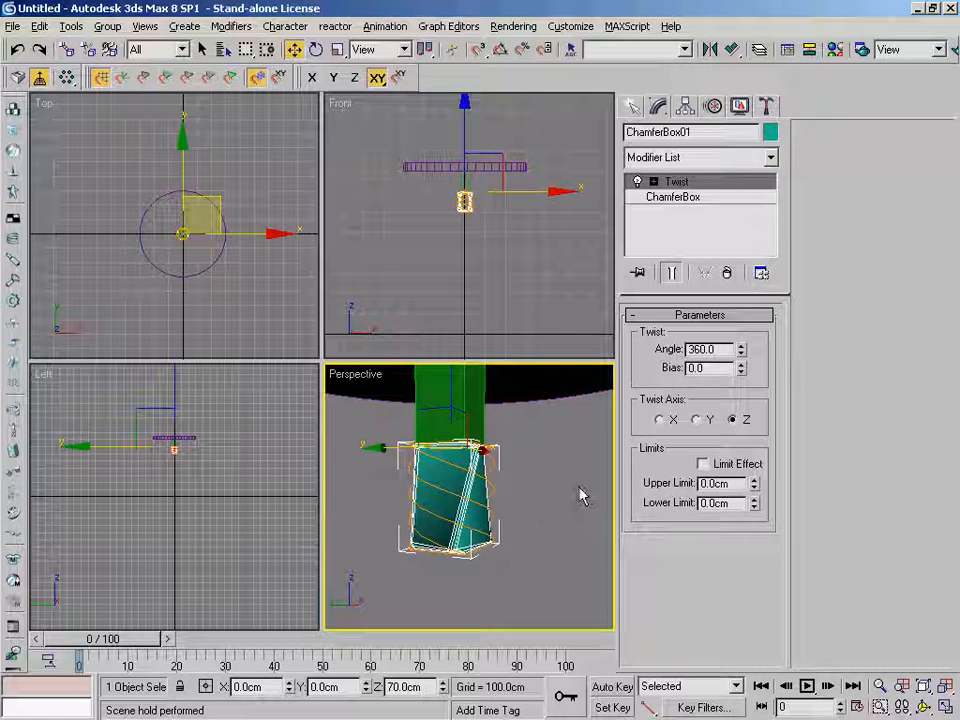
{"action": "middle_click_drag", "start_coordinate": [584, 499], "coordinate": [604, 503], "text": "alt"}
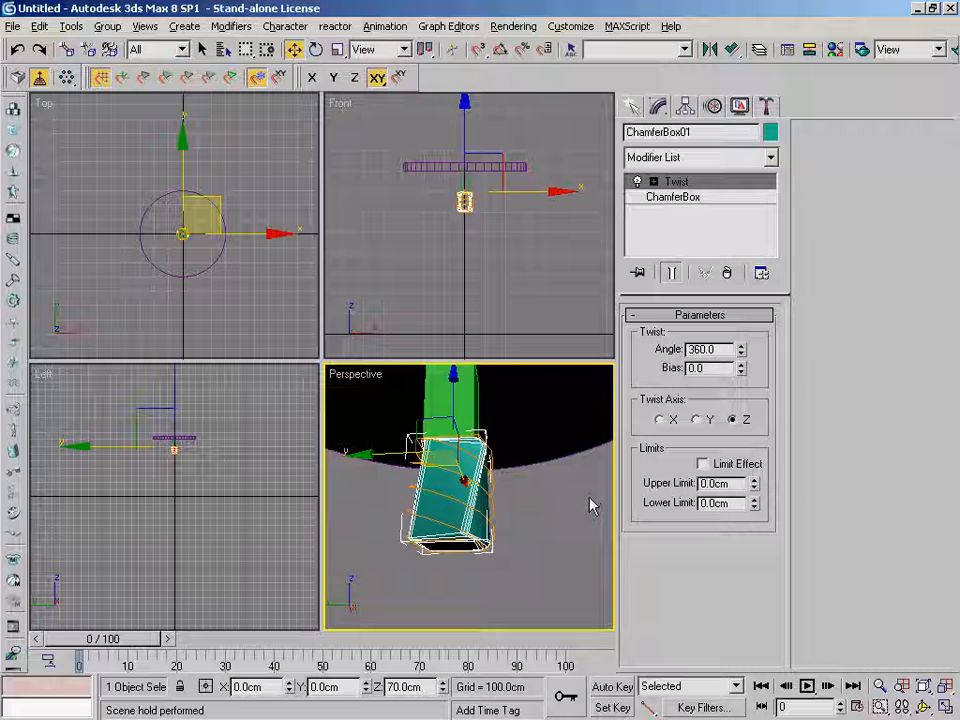
{"action": "middle_click_drag", "start_coordinate": [568, 504], "coordinate": [538, 545], "text": "alt"}
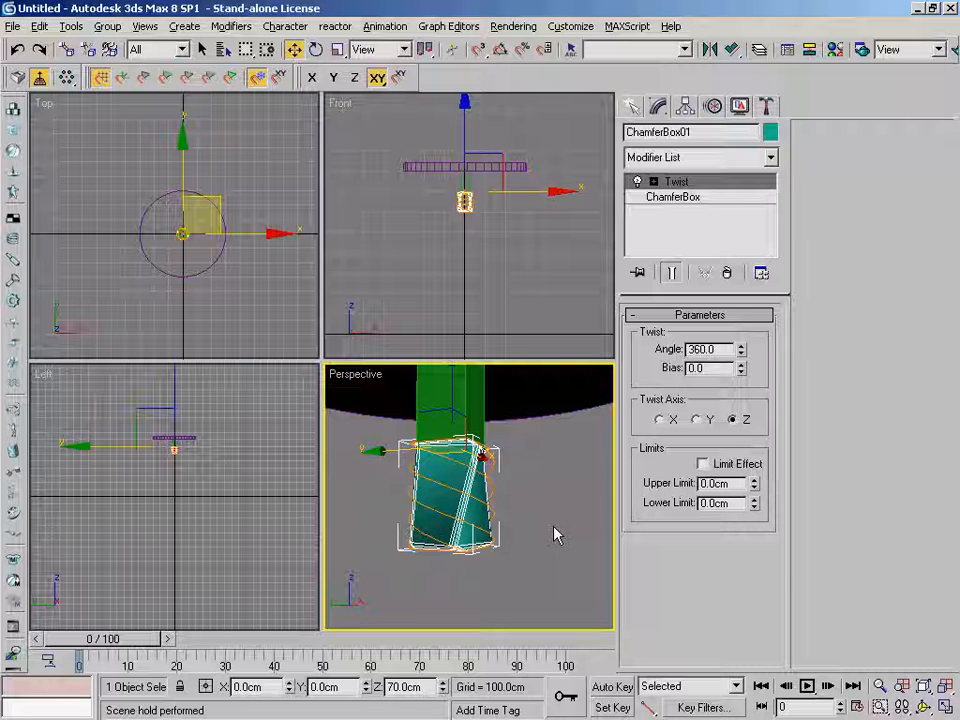
{"action": "middle_click_drag", "start_coordinate": [559, 476], "coordinate": [545, 523], "text": "alt"}
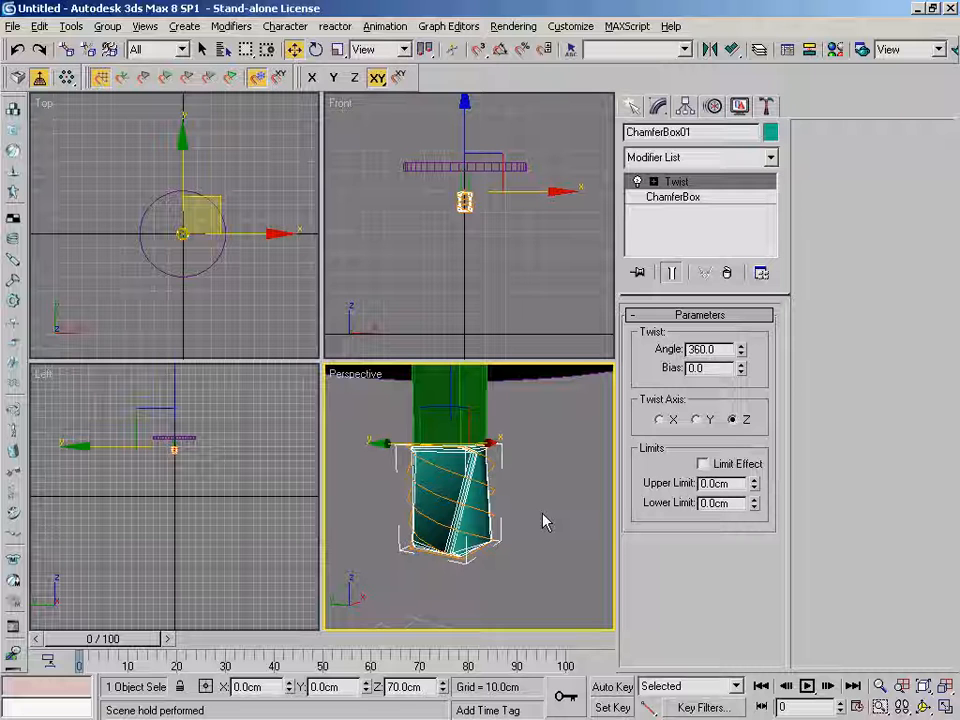
{"action": "middle_click_drag", "start_coordinate": [544, 521], "coordinate": [536, 488], "text": "alt"}
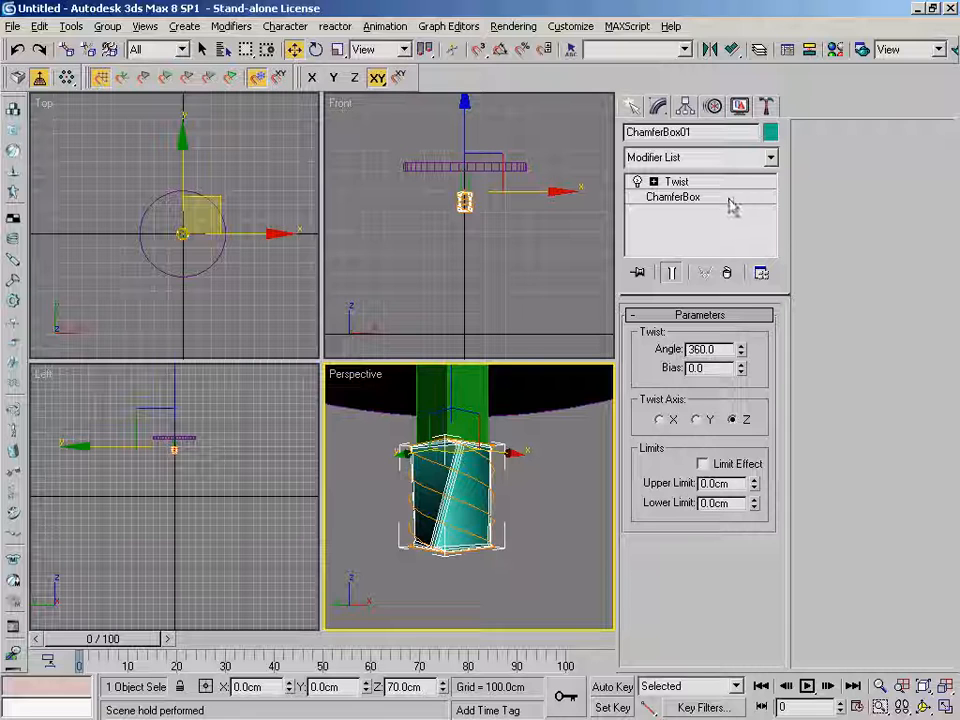
Set the ChamferBox base object's width segments to 6 and its height segments to 28
{"action": "left_click", "coordinate": [727, 203]}
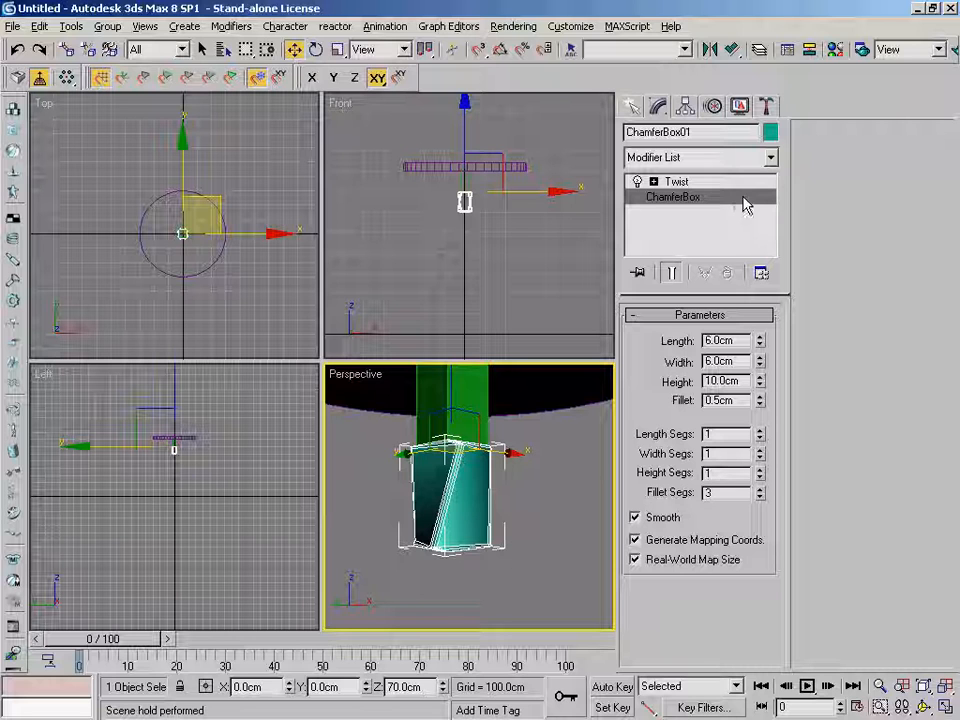
{"action": "double_click", "coordinate": [729, 453]}
{"action": "type", "text": "6"}
{"action": "key", "text": "Return"}
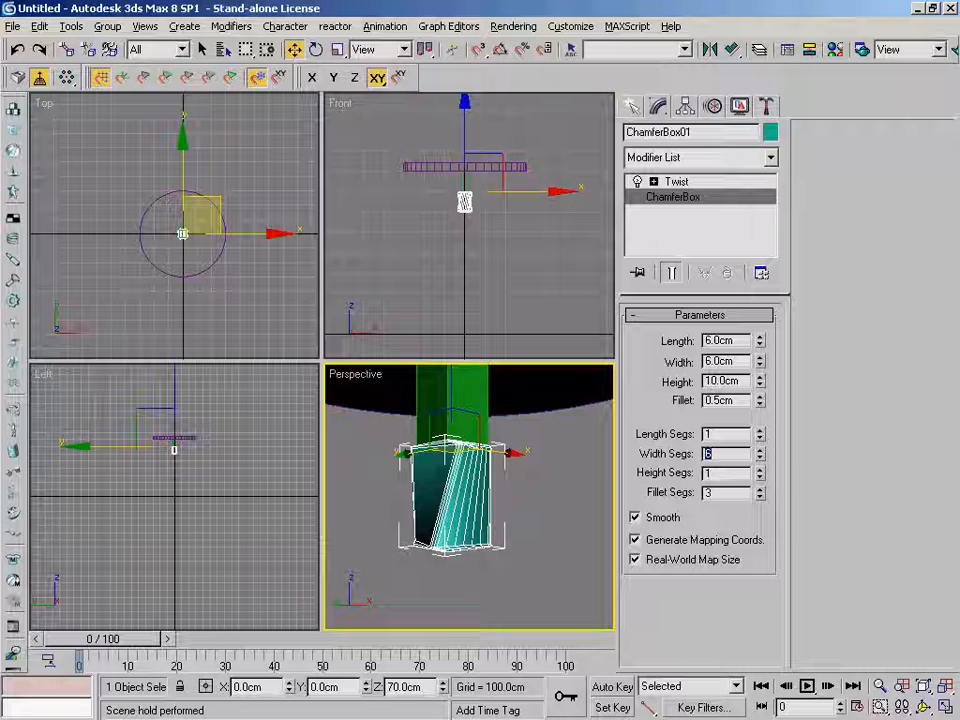
{"action": "double_click", "coordinate": [716, 473]}
{"action": "type", "text": "28"}
{"action": "key", "text": "Return"}
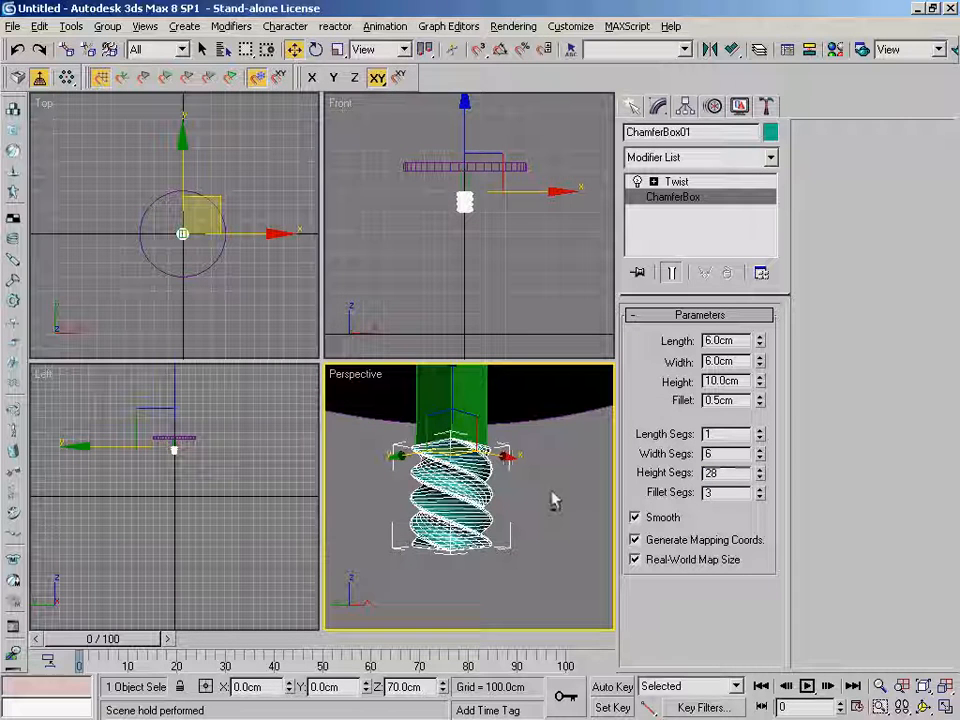
{"action": "left_click_drag", "start_coordinate": [760, 473], "coordinate": [694, 472]}
{"action": "middle_click_drag", "start_coordinate": [508, 523], "coordinate": [557, 516], "text": "alt"}
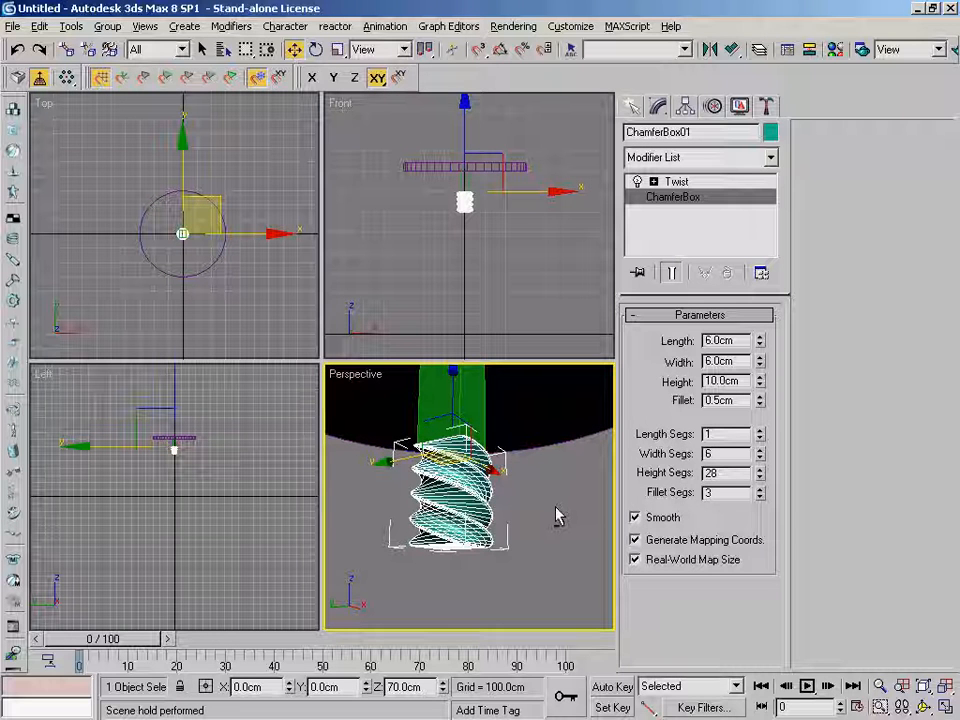
Return to the Twist modifier and inspect the twisted chamfer box together with the box above it
{"action": "left_click", "coordinate": [677, 181]}
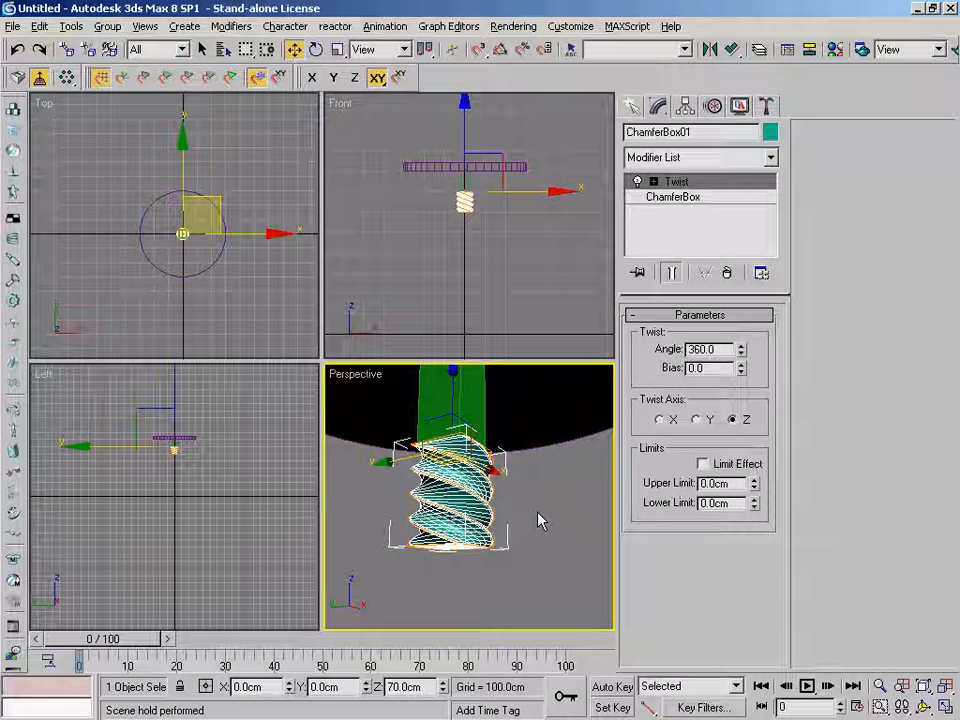
{"action": "middle_click_drag", "start_coordinate": [540, 511], "coordinate": [551, 546], "text": "alt"}
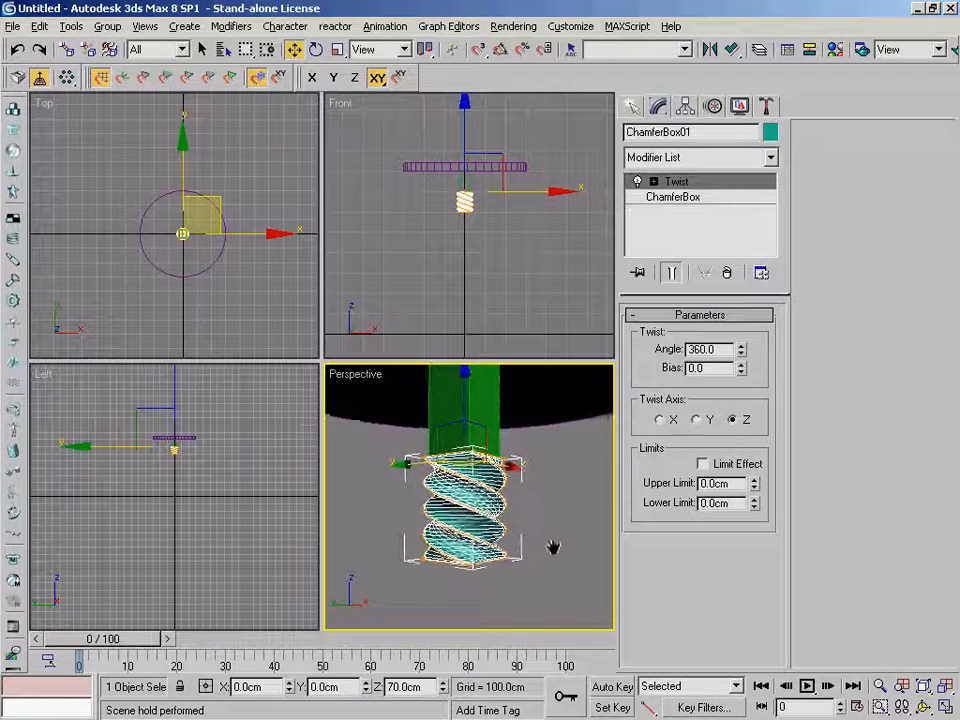
{"action": "left_click", "coordinate": [879, 686]}
{"action": "left_click_drag", "start_coordinate": [574, 497], "coordinate": [563, 527]}
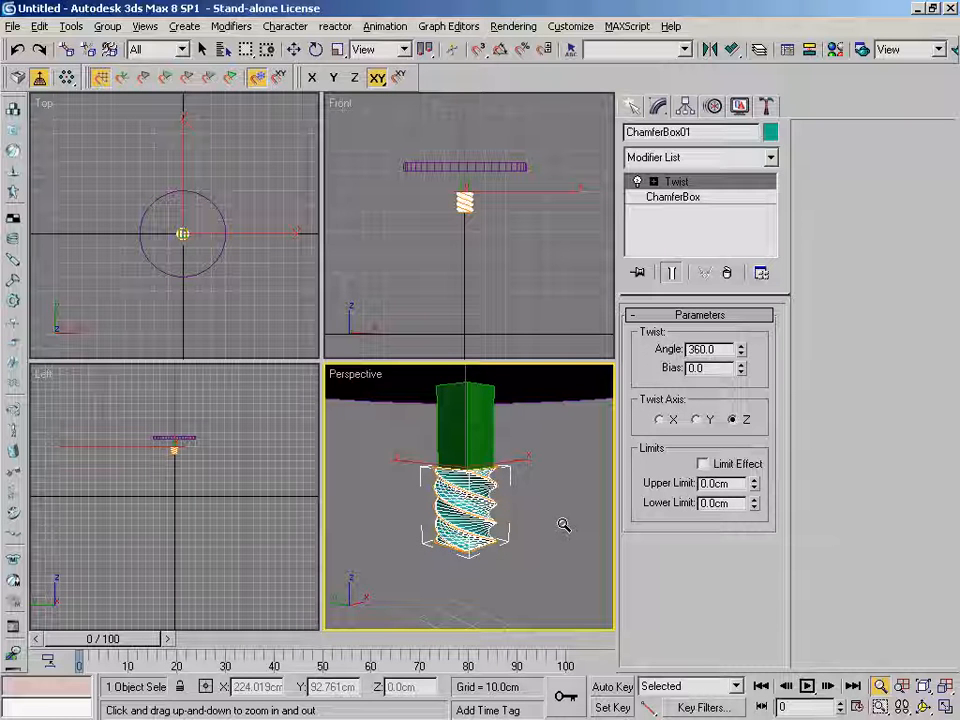
{"action": "mouse_move", "coordinate": [551, 521]}
{"action": "left_mouse_down"}
{"action": "mouse_move", "coordinate": [548, 486]}
{"action": "mouse_move", "coordinate": [564, 516]}
{"action": "left_mouse_up"}
{"action": "key", "text": "w"}
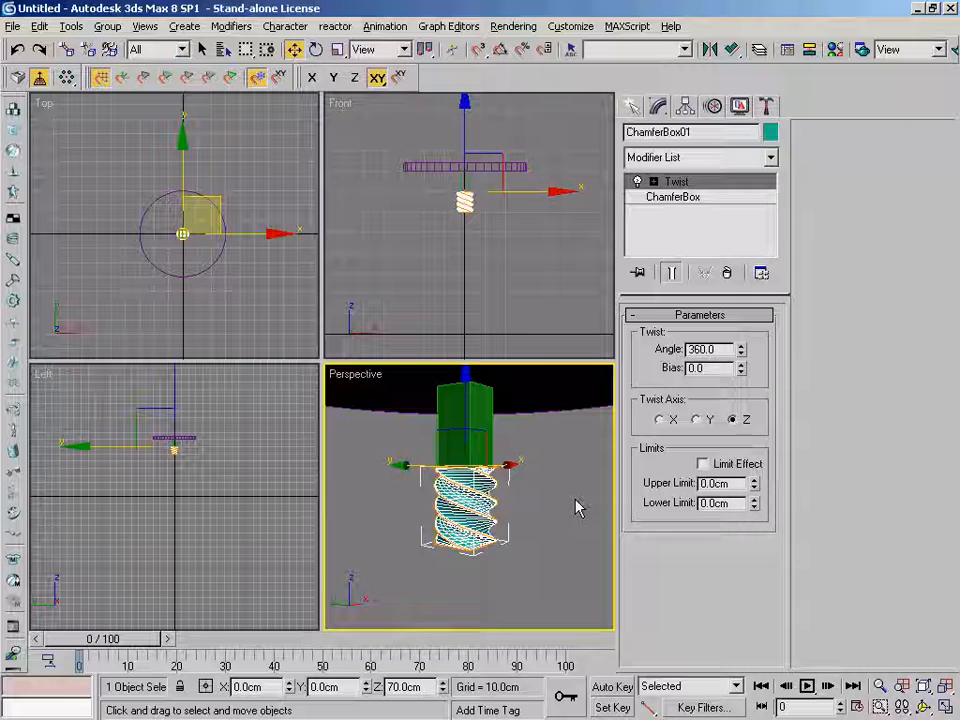
Select the green box above the twisted section and restrict its movement to the Z axis
{"action": "left_click", "coordinate": [510, 446]}
{"action": "left_click", "coordinate": [481, 432]}
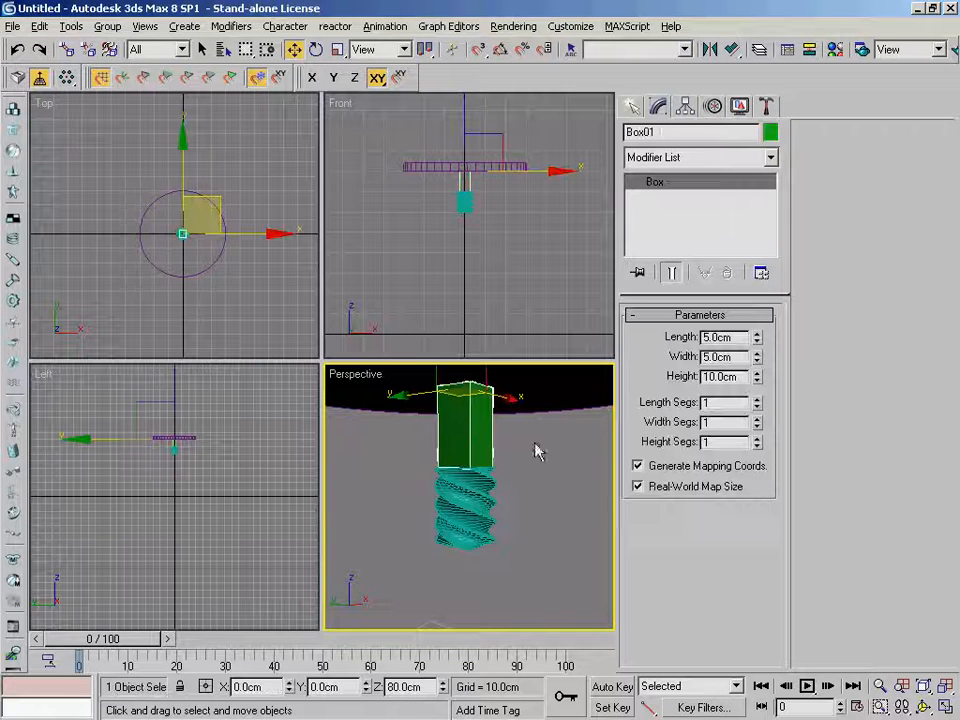
{"action": "middle_click_drag", "start_coordinate": [579, 504], "coordinate": [519, 456], "text": "alt"}
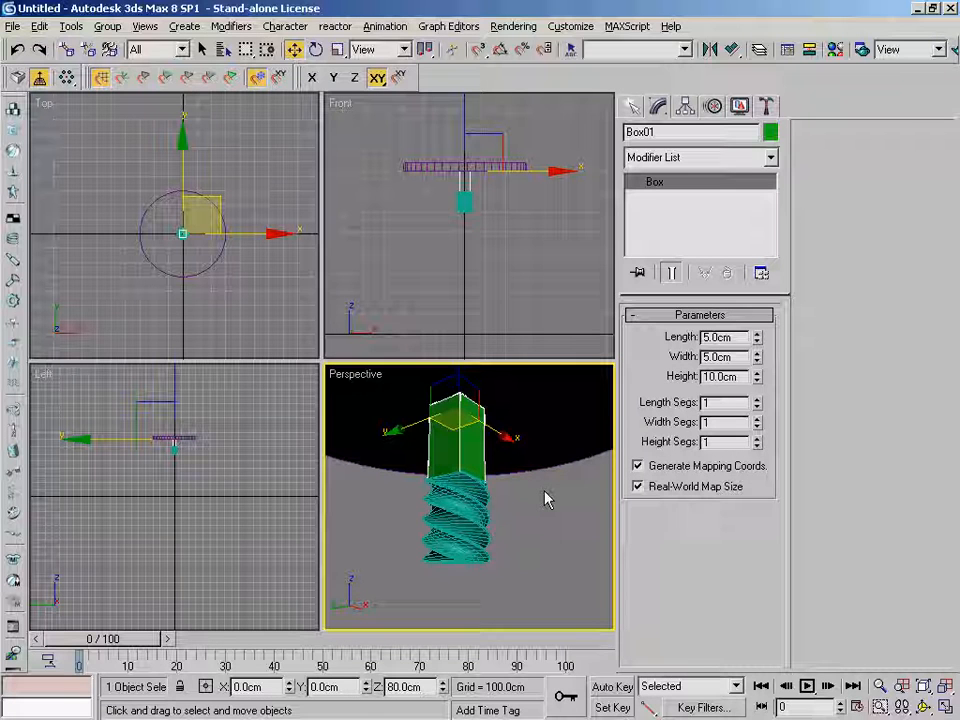
{"action": "middle_click_drag", "start_coordinate": [546, 510], "coordinate": [556, 523], "text": "alt"}
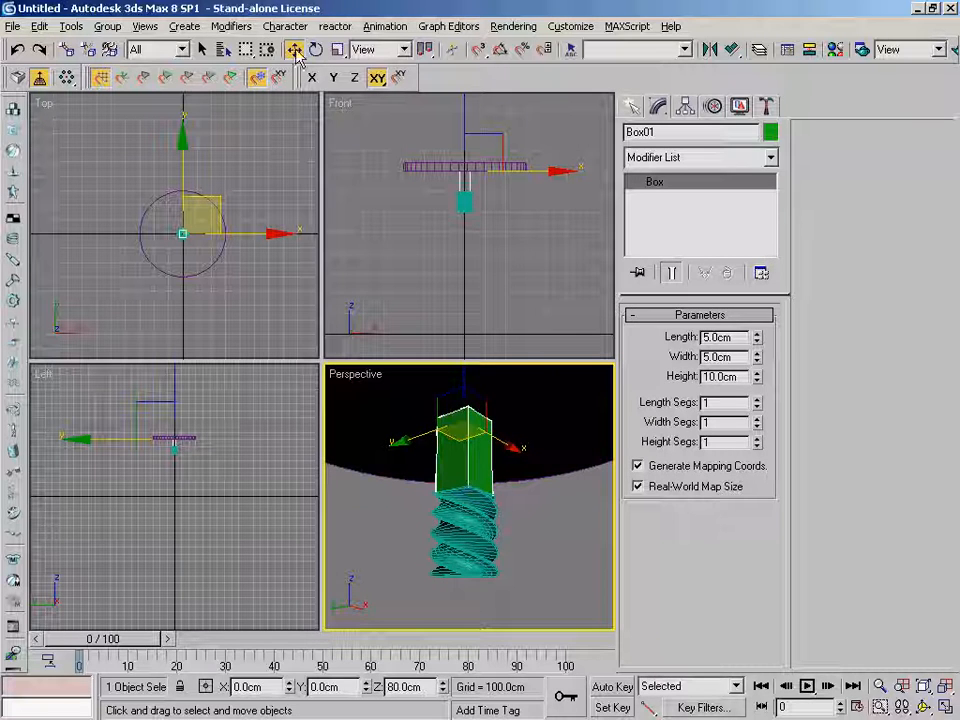
{"action": "middle_click_drag", "start_coordinate": [561, 458], "coordinate": [562, 467]}
{"action": "key", "text": "F7"}
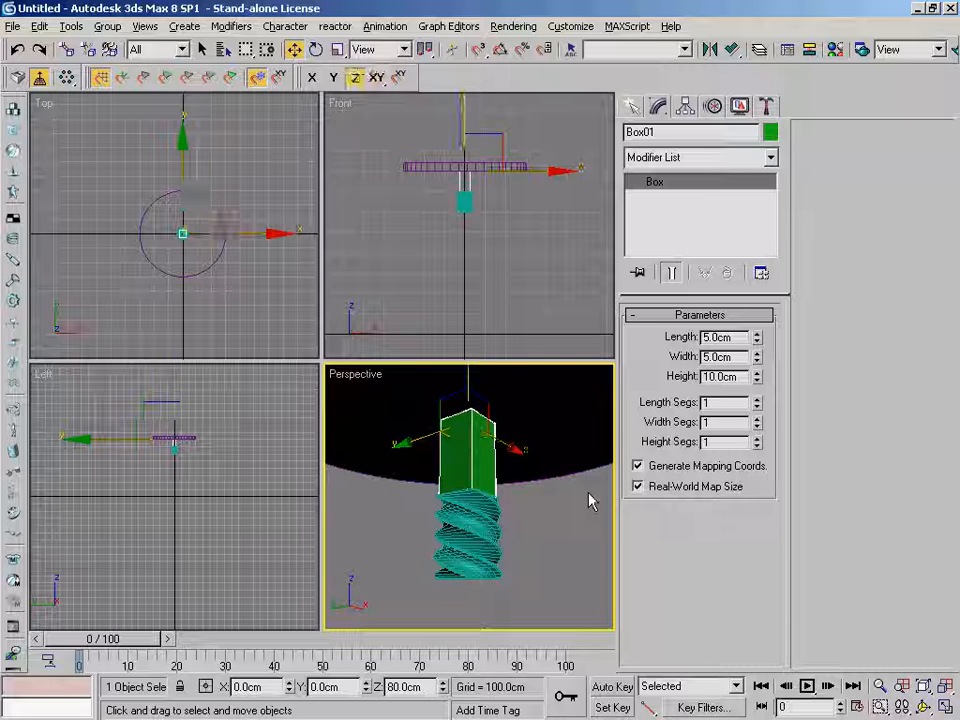
{"action": "middle_click_drag", "start_coordinate": [564, 521], "coordinate": [531, 510]}
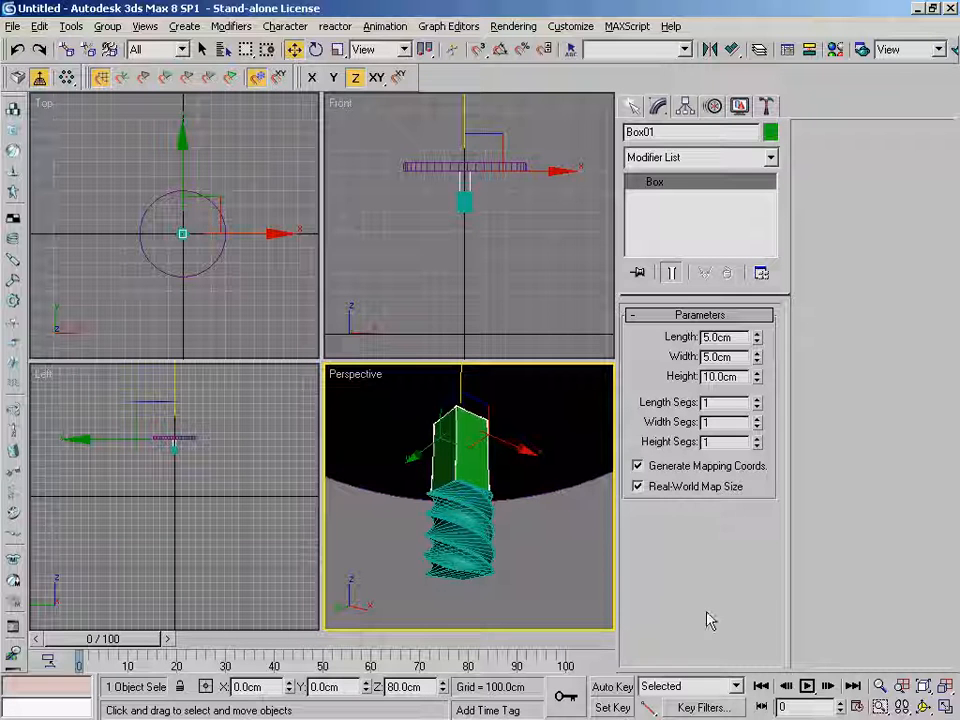
Clone the green box straight down along Z to just below the twisted chamfer box, as one independent copy
{"action": "key", "text": "alt+z"}
{"action": "left_click_drag", "start_coordinate": [529, 499], "coordinate": [518, 502]}
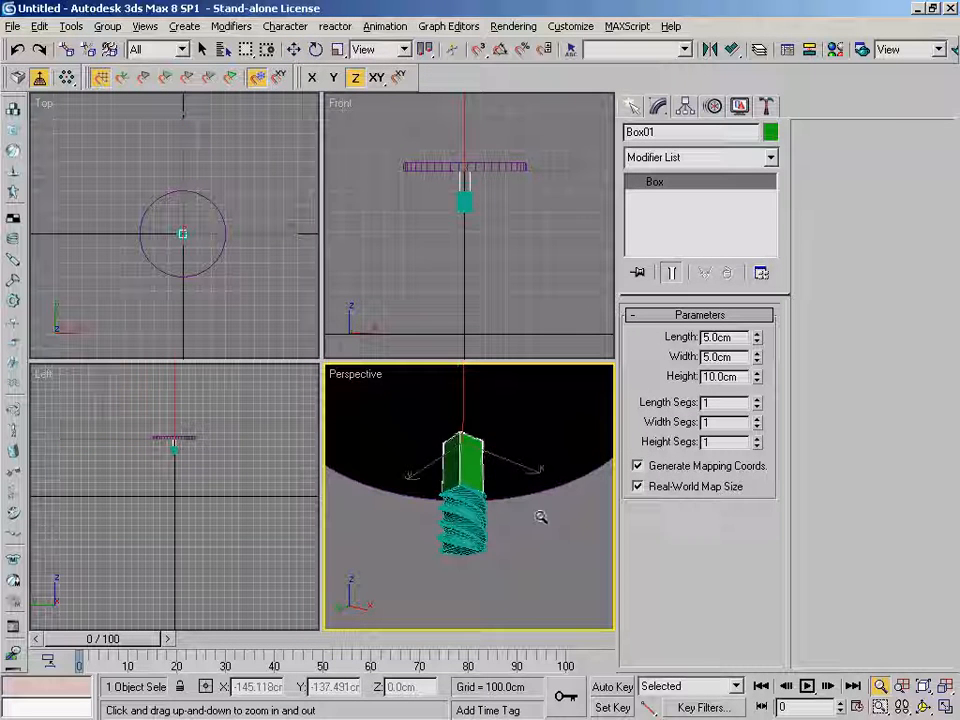
{"action": "key", "text": "w"}
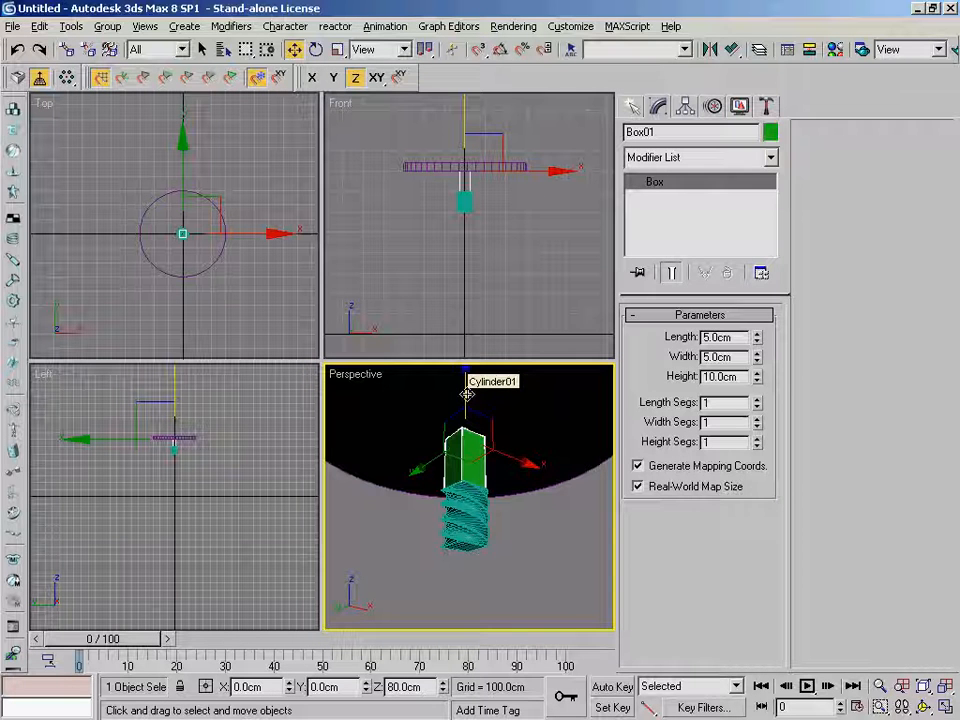
{"action": "mouse_move", "coordinate": [467, 395]}
{"action": "left_mouse_down", "text": "shift"}
{"action": "mouse_move", "coordinate": [467, 368]}
{"action": "mouse_move", "coordinate": [480, 515]}
{"action": "left_mouse_up", "text": "shift"}
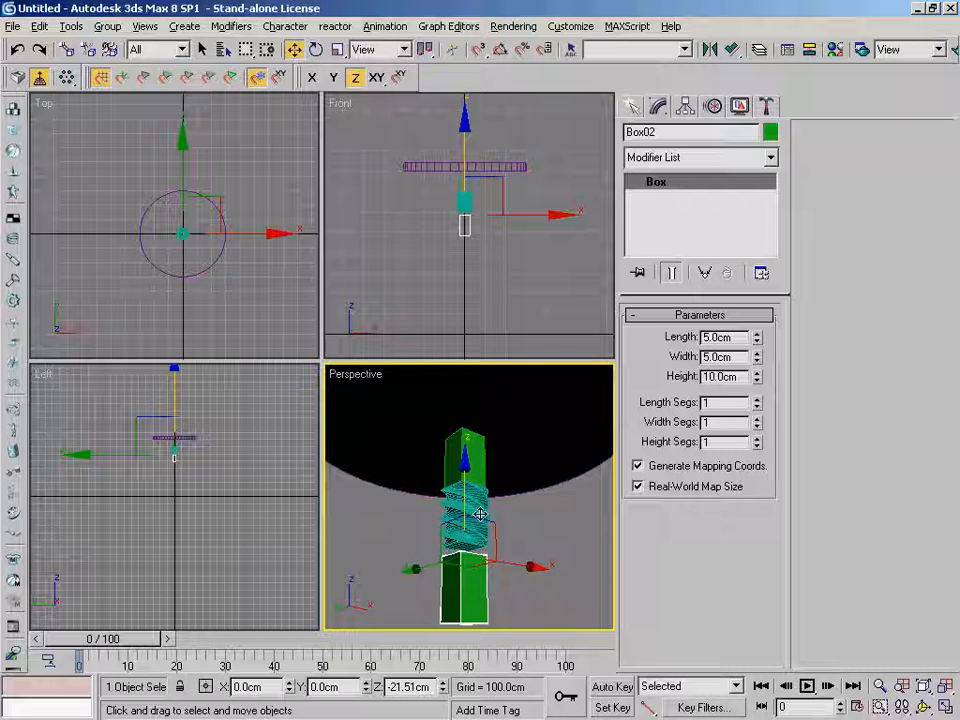
{"action": "left_click_drag", "start_coordinate": [480, 514], "coordinate": [480, 513], "text": "shift"}
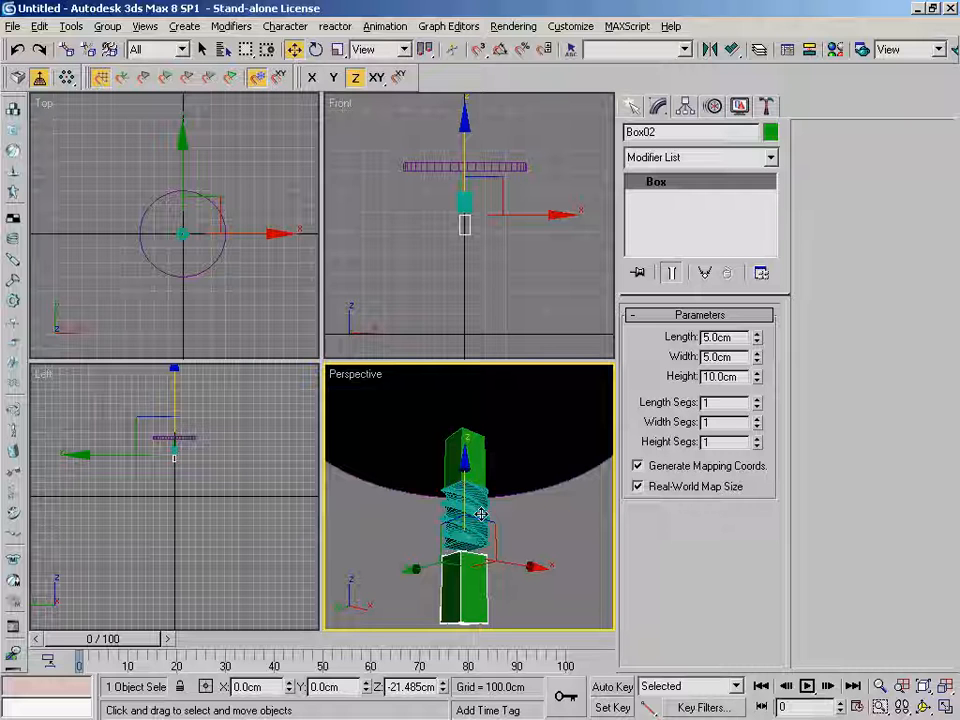
{"action": "left_click_drag", "start_coordinate": [481, 514], "coordinate": [481, 514], "text": "shift"}
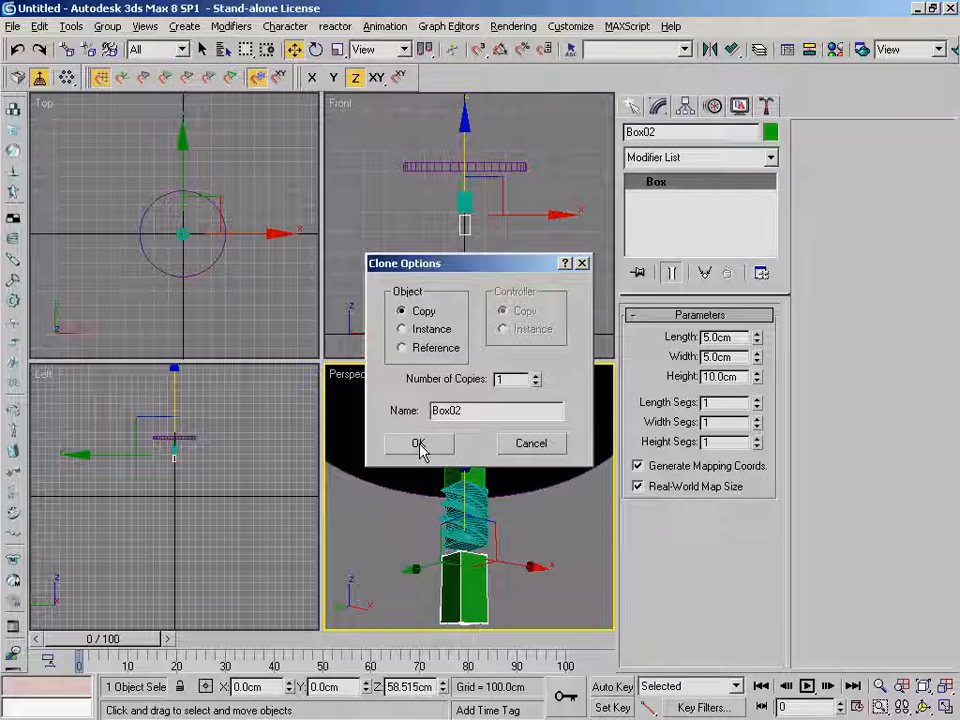
{"action": "left_click_drag", "start_coordinate": [483, 268], "coordinate": [358, 191]}
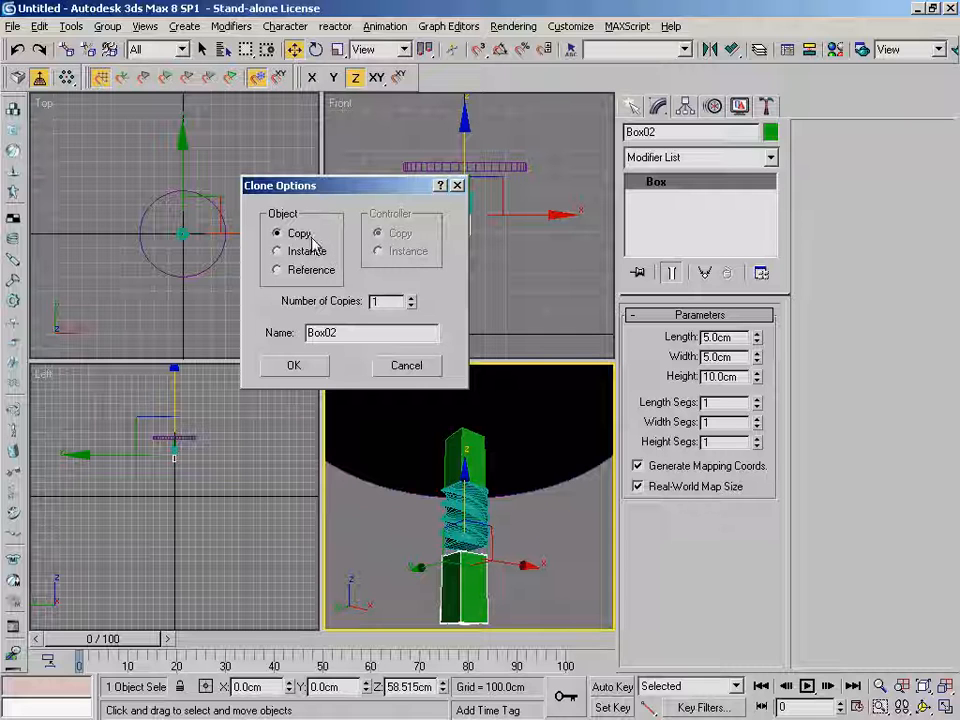
{"action": "left_click", "coordinate": [300, 366]}
Change the object color of the copied lower box to light blue
{"action": "middle_click_drag", "start_coordinate": [549, 539], "coordinate": [570, 580], "text": "alt"}
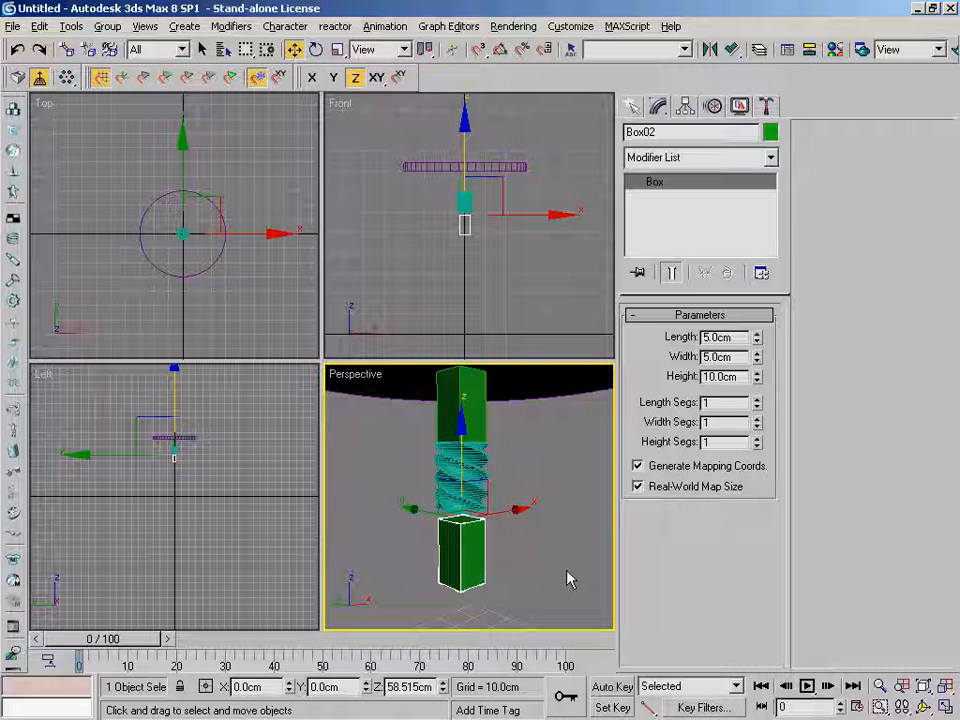
{"action": "mouse_move", "coordinate": [542, 566]}
{"action": "middle_mouse_down"}
{"action": "mouse_move", "coordinate": [538, 558]}
{"action": "mouse_move", "coordinate": [545, 567]}
{"action": "middle_mouse_up"}
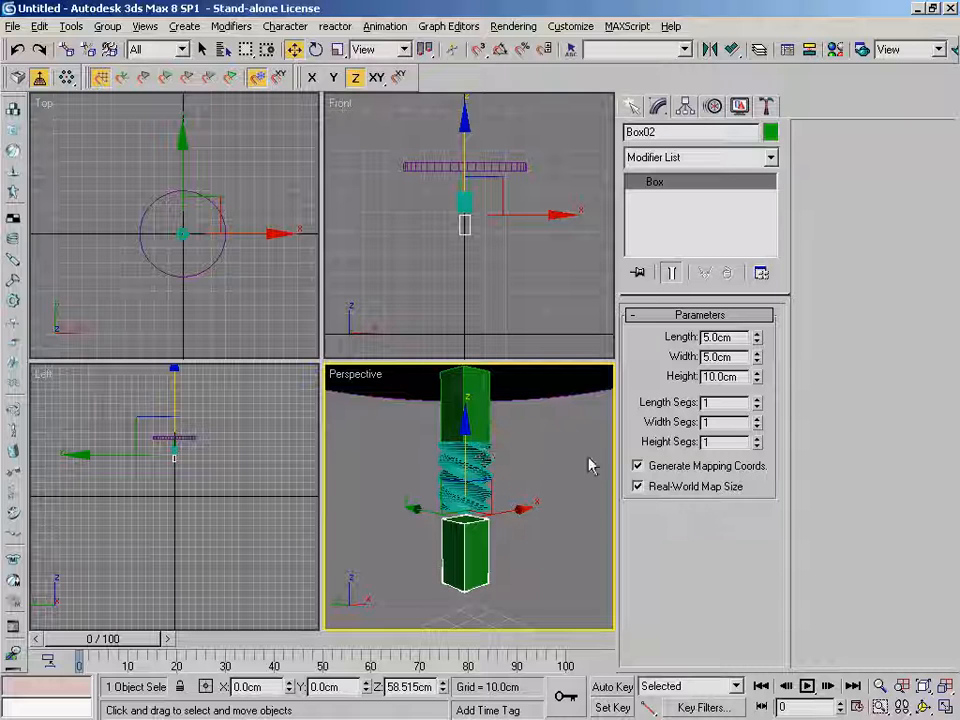
{"action": "left_click", "coordinate": [770, 132]}
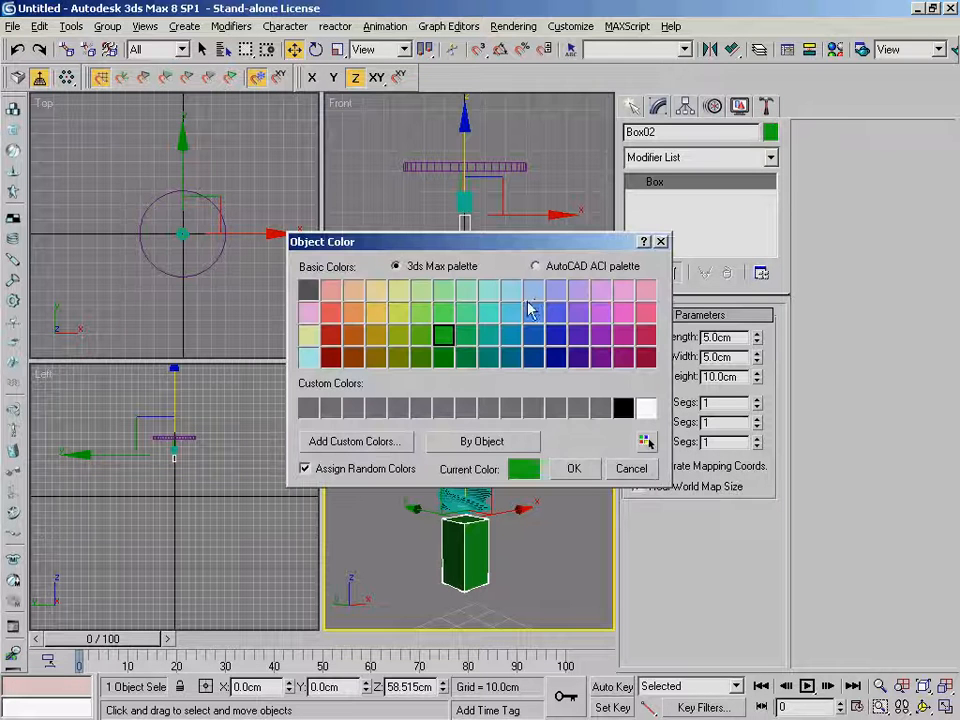
{"action": "left_click", "coordinate": [510, 290]}
{"action": "left_click", "coordinate": [590, 469]}
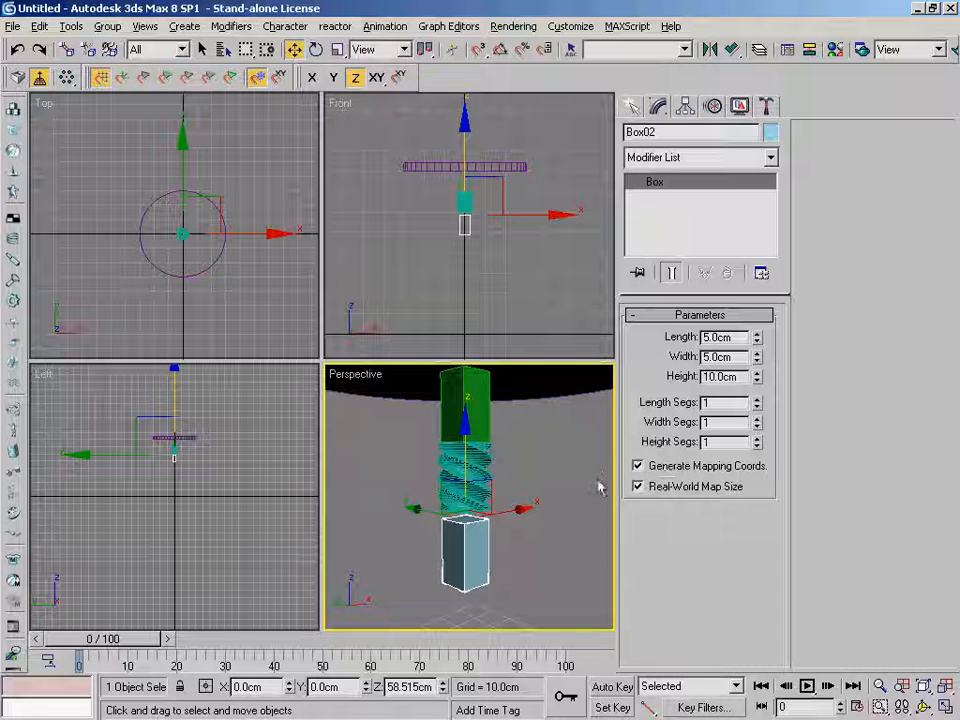
Align the light blue box to the chamfer box in Z position only, matching its pivot point to the target's minimum
{"action": "left_click", "coordinate": [735, 49]}
{"action": "left_click", "coordinate": [481, 465]}
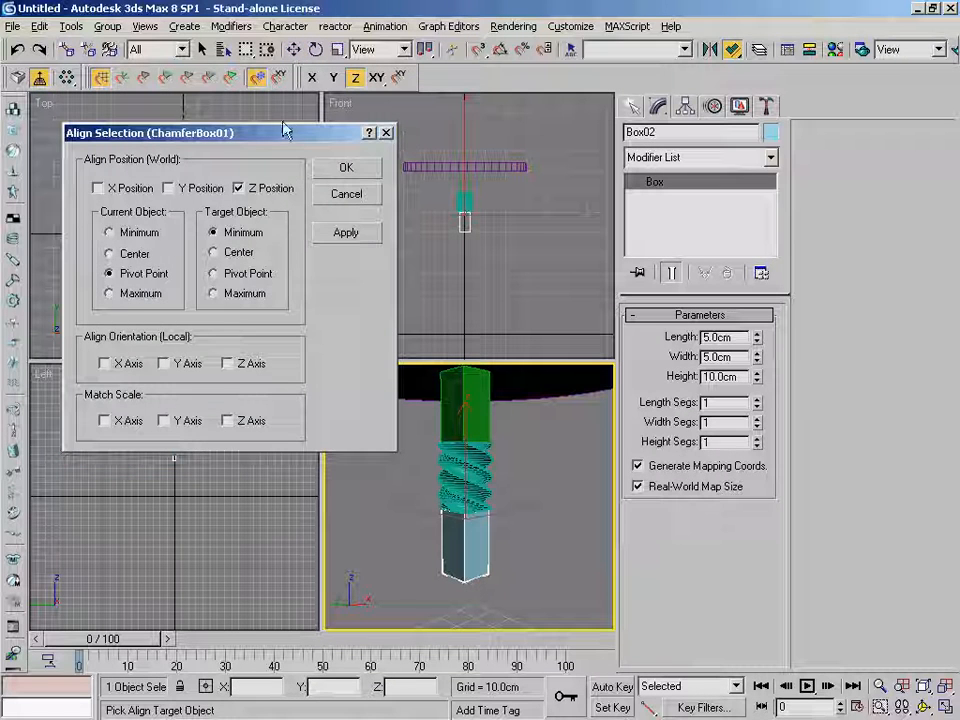
{"action": "left_click_drag", "start_coordinate": [305, 140], "coordinate": [356, 122]}
{"action": "left_click", "coordinate": [321, 171]}
{"action": "left_click", "coordinate": [175, 170]}
{"action": "left_click", "coordinate": [236, 170]}
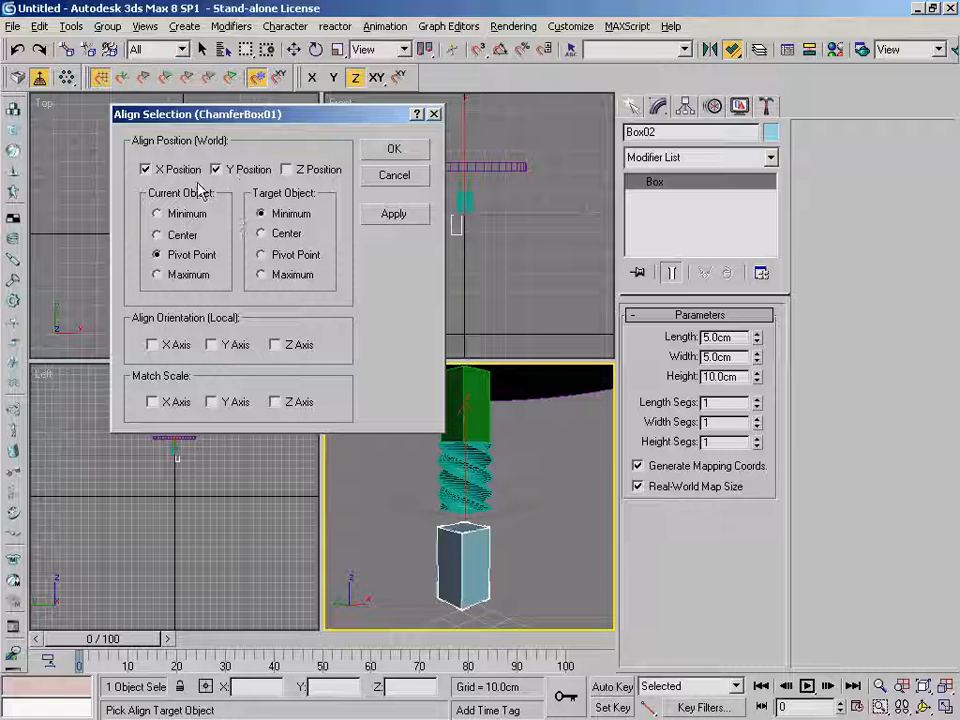
{"action": "left_click", "coordinate": [180, 170]}
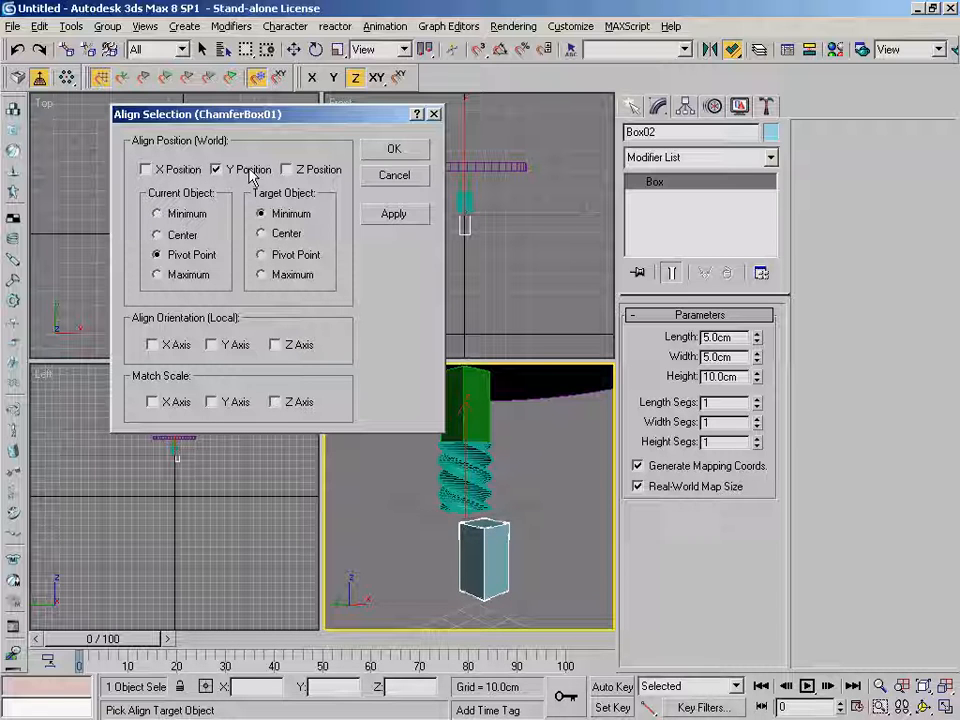
{"action": "left_click", "coordinate": [216, 171]}
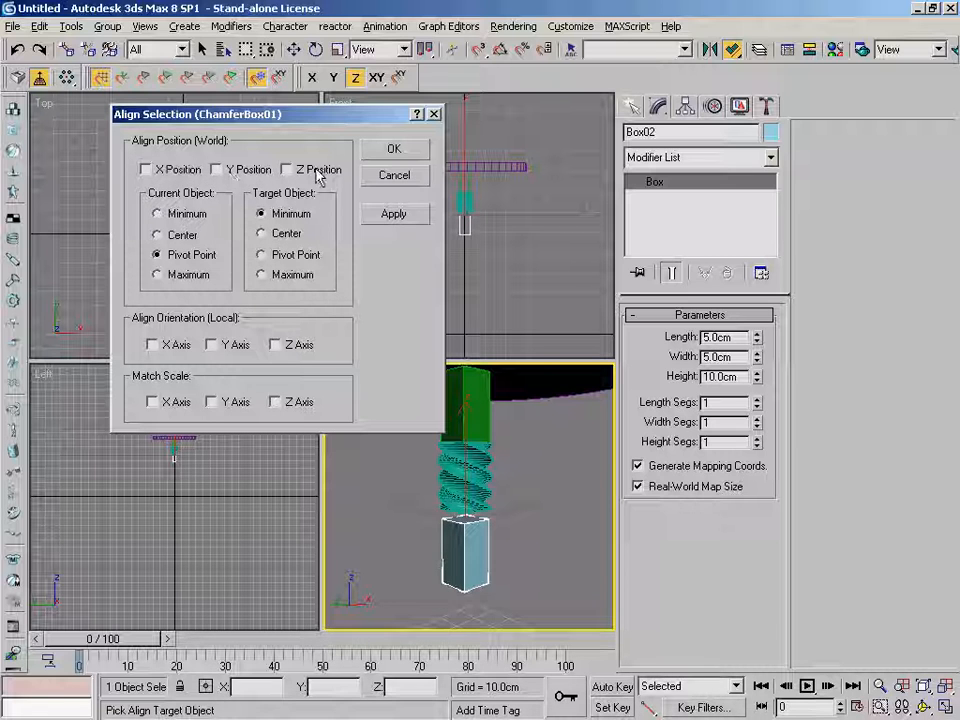
{"action": "left_click", "coordinate": [318, 172]}
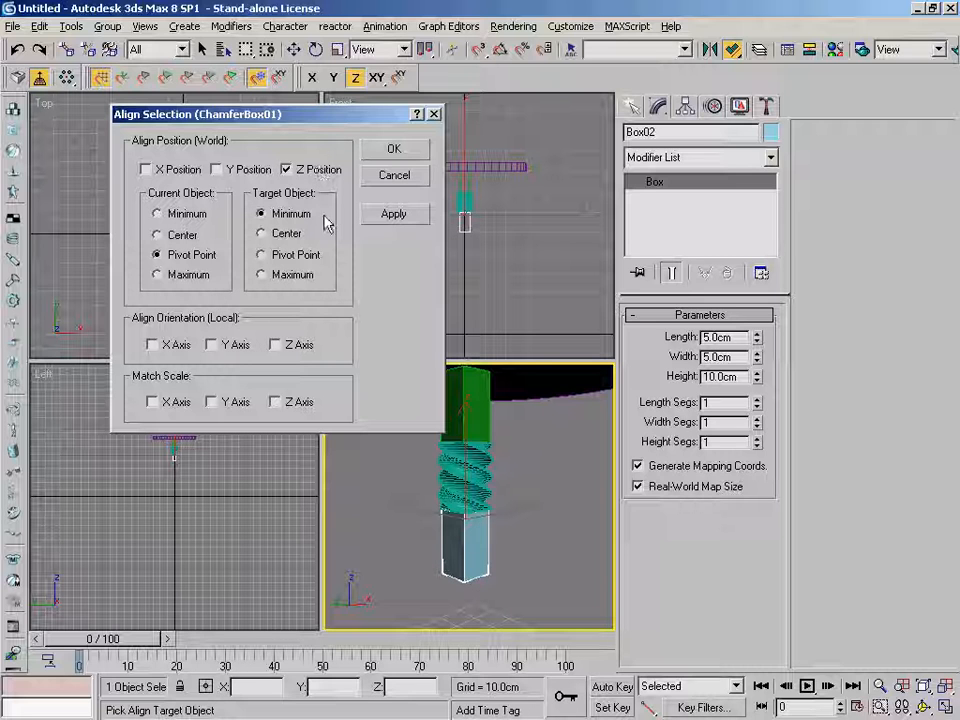
{"action": "left_click", "coordinate": [294, 256]}
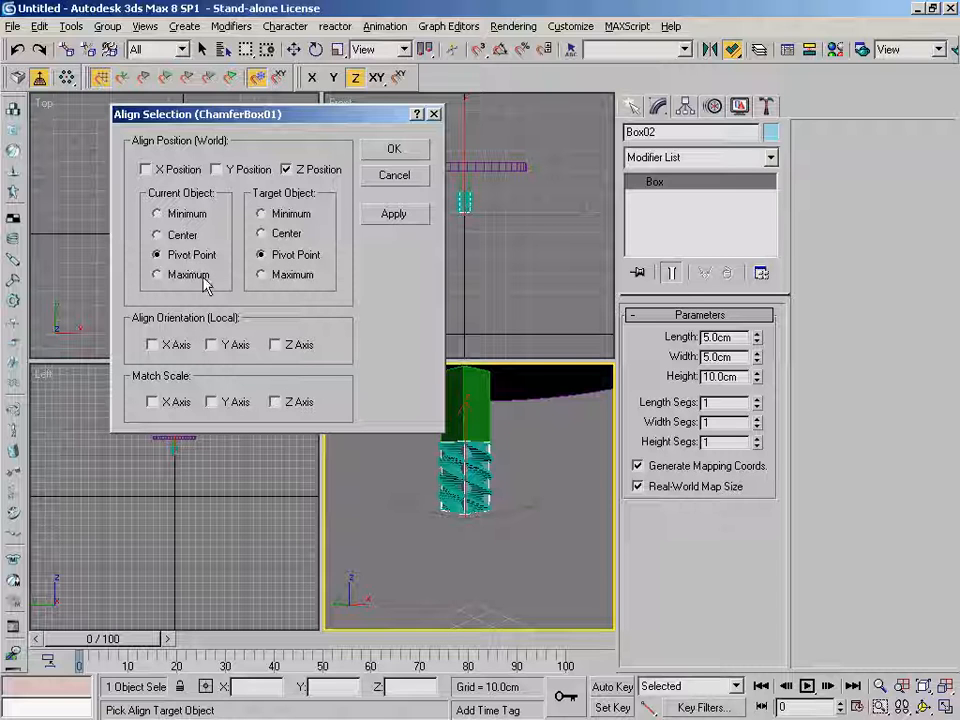
{"action": "left_click", "coordinate": [296, 216]}
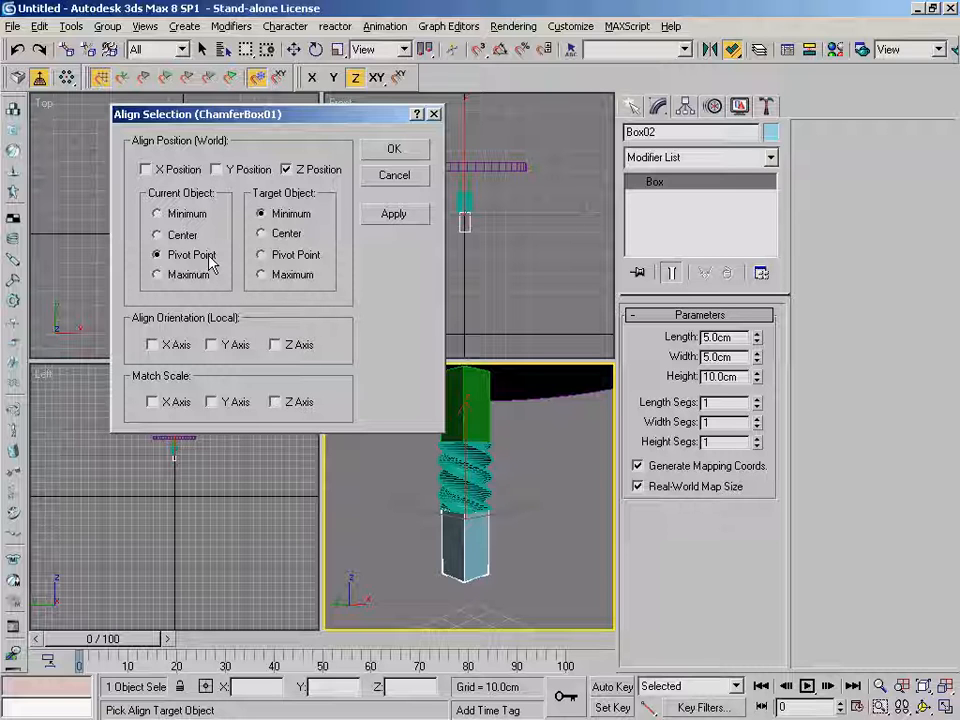
{"action": "left_click", "coordinate": [409, 158]}
{"action": "key", "text": "w"}
Increase the light blue box's height segments to 4
{"action": "scroll", "coordinate": [548, 495], "scroll_direction": "down", "scroll_amount": 3}
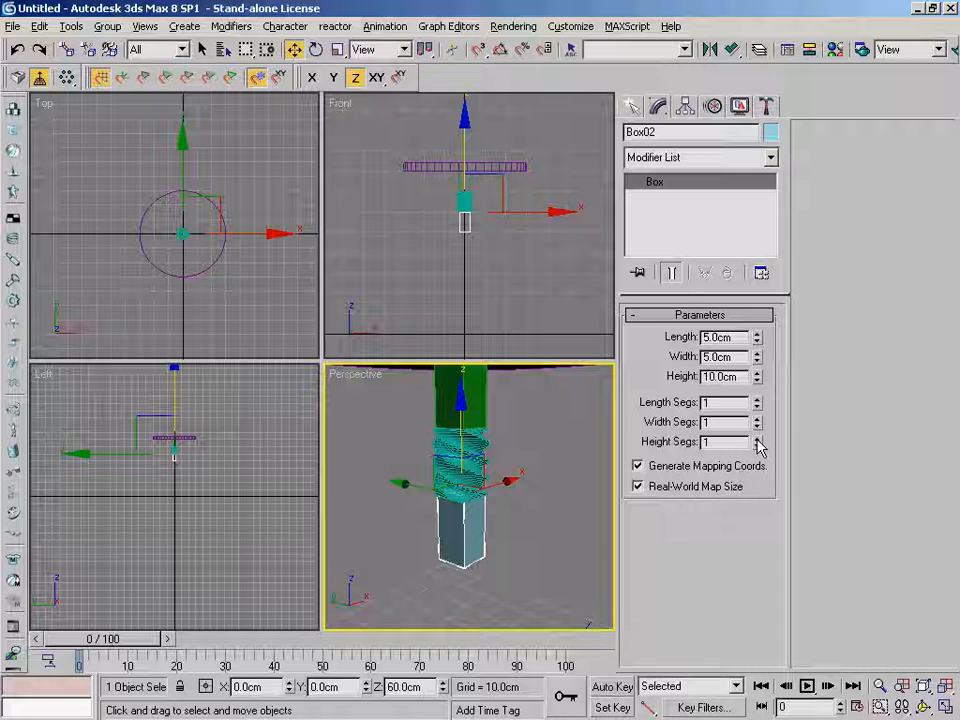
{"action": "left_click", "coordinate": [758, 440]}
{"action": "left_click", "coordinate": [758, 440]}
{"action": "left_click", "coordinate": [758, 440]}
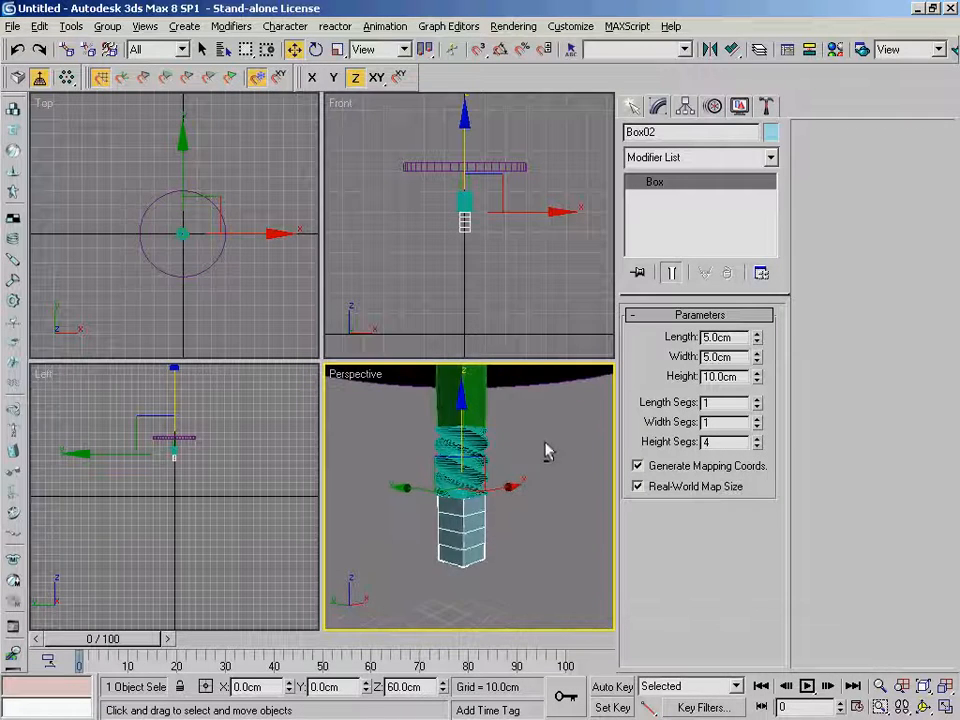
Apply a Taper modifier to the light blue box
{"action": "left_click", "coordinate": [771, 157]}
{"action": "scroll", "coordinate": [770, 225], "scroll_direction": "down", "scroll_amount": 1}
{"action": "left_click_drag", "start_coordinate": [771, 228], "coordinate": [791, 429]}
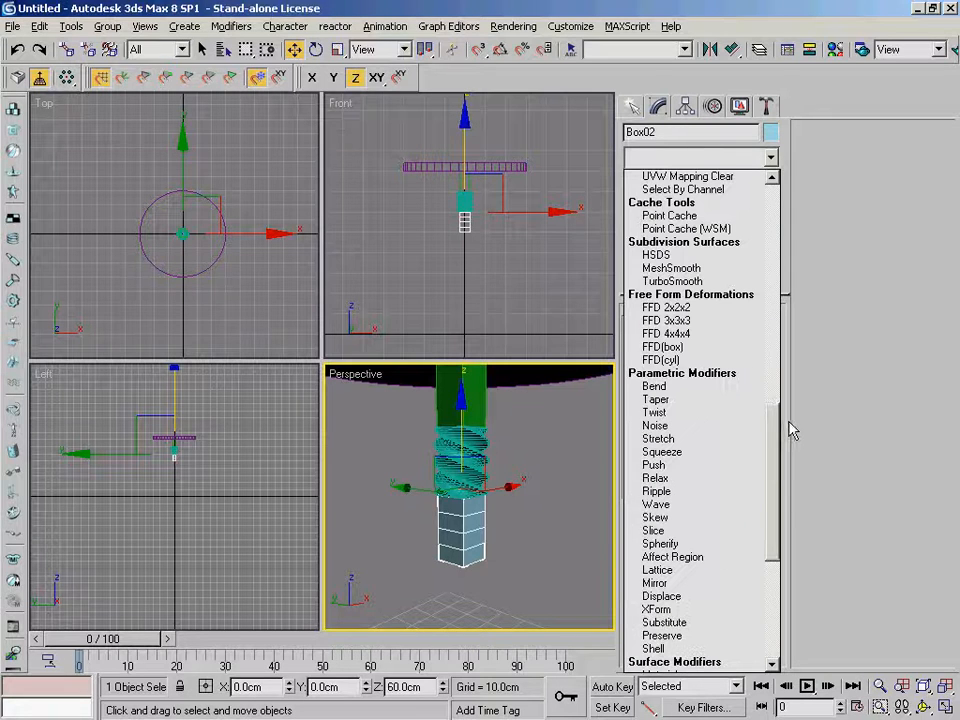
{"action": "left_click", "coordinate": [726, 400]}
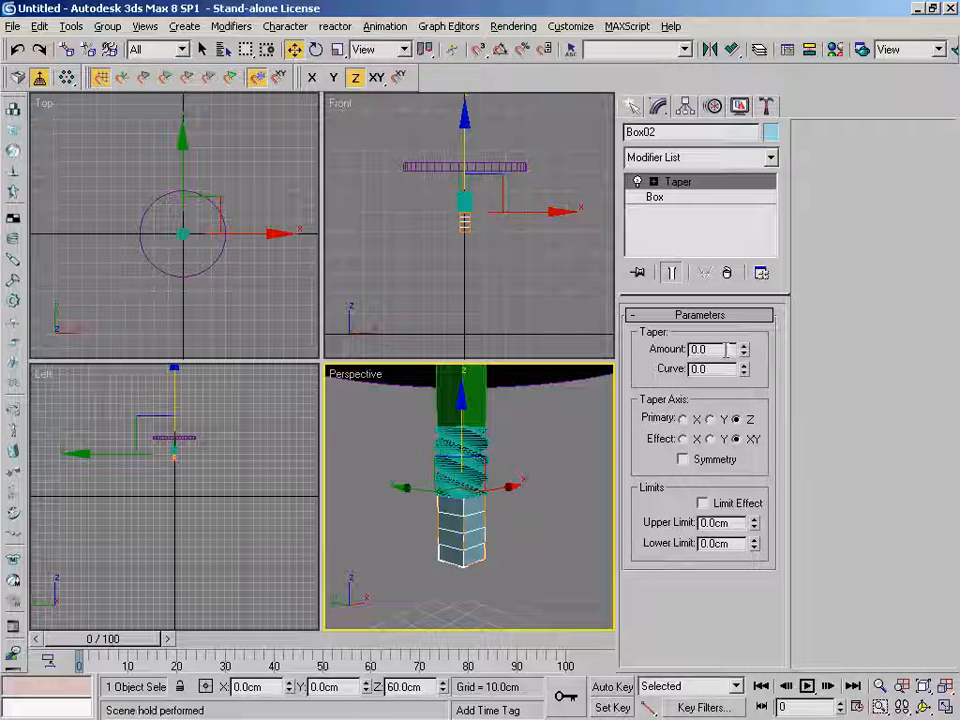
Set the light blue box's Taper amount to -0.07 and its curve to -1.46
{"action": "double_click", "coordinate": [729, 349]}
{"action": "type", "text": "-0.07"}
{"action": "key", "text": "Return"}
{"action": "key", "text": "Tab"}
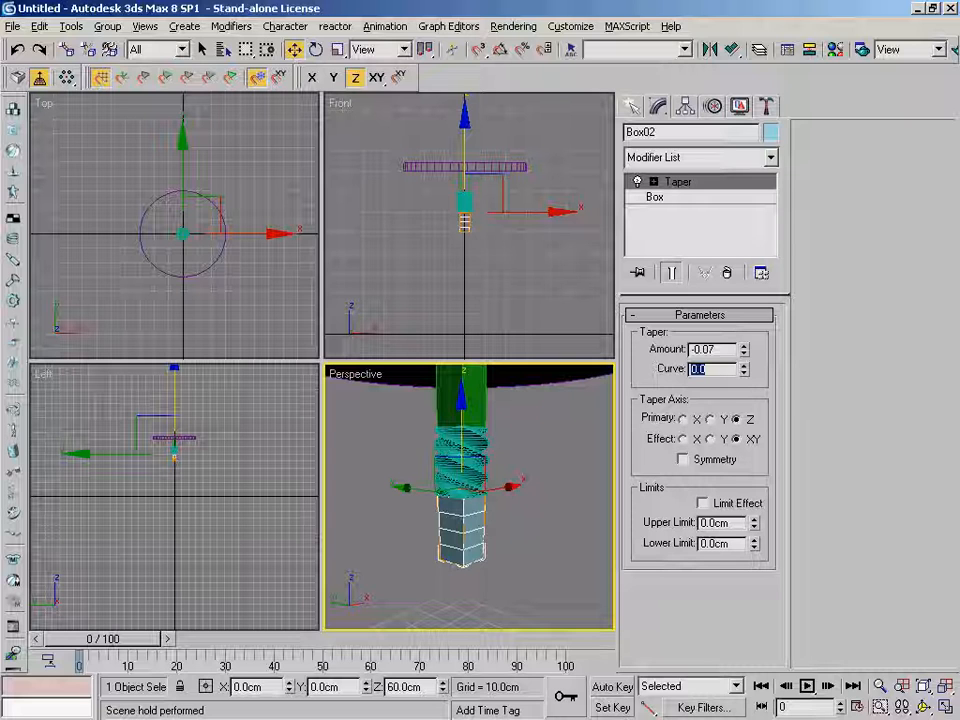
{"action": "type", "text": "-1.46"}
{"action": "key", "text": "Return"}
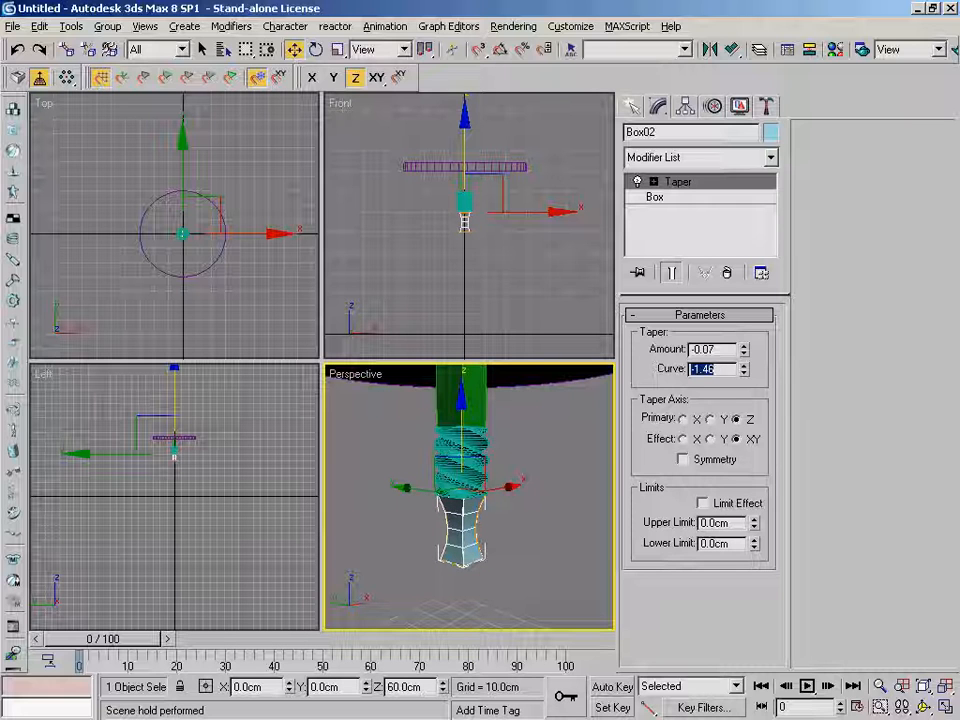
{"action": "left_click", "coordinate": [763, 376]}
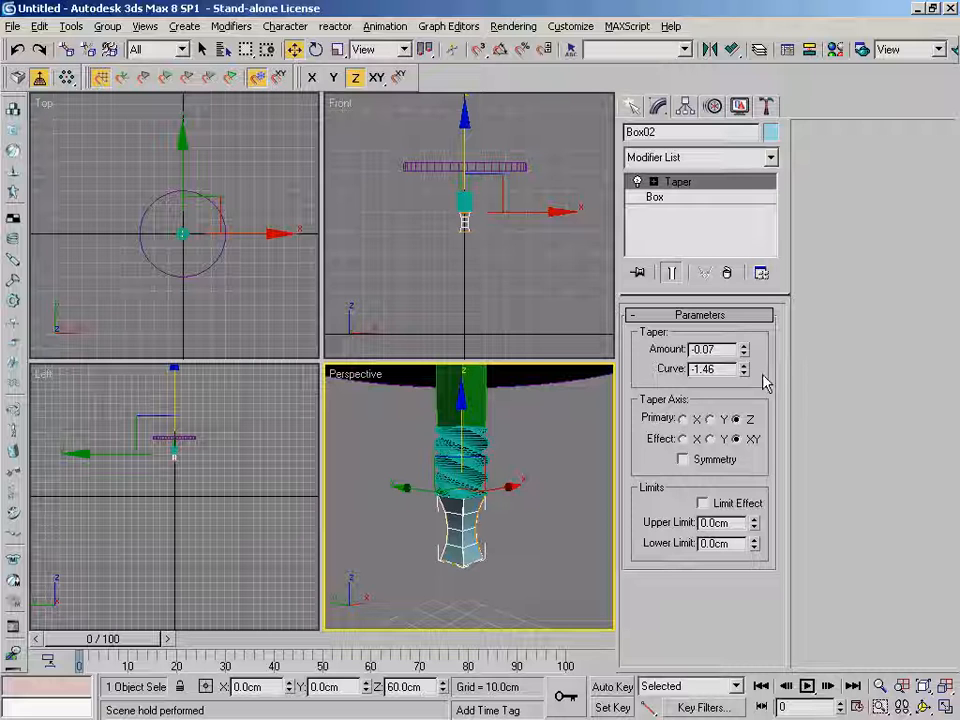
Select the twisted chamfer box and copy its Twist modifier from the modifier stack
{"action": "middle_click_drag", "start_coordinate": [524, 521], "coordinate": [548, 532], "text": "alt"}
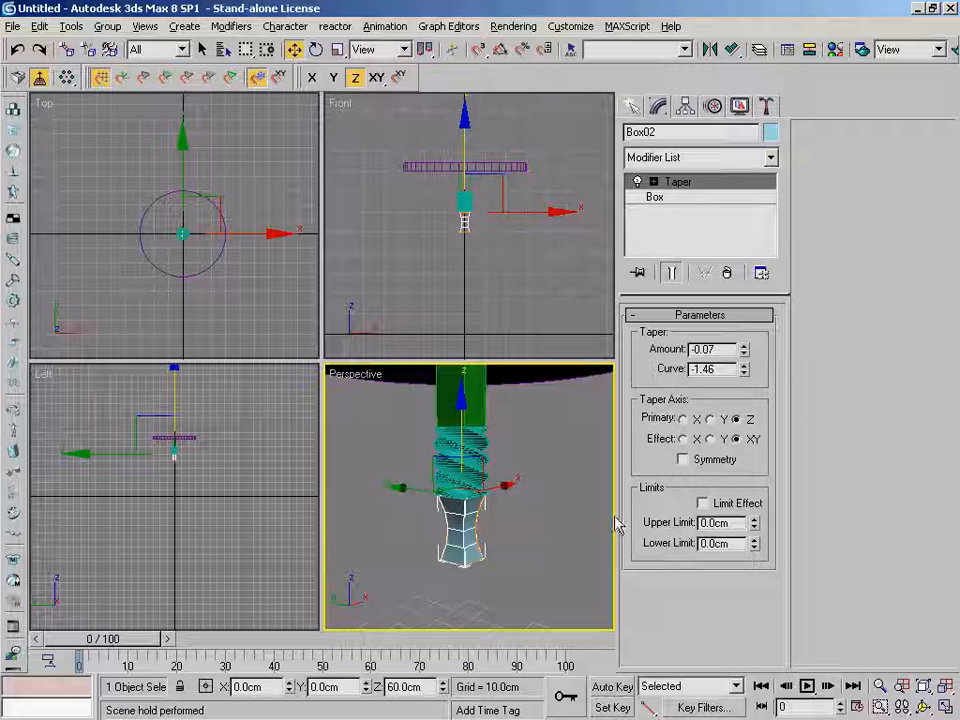
{"action": "middle_click_drag", "start_coordinate": [542, 574], "coordinate": [556, 553], "text": "alt"}
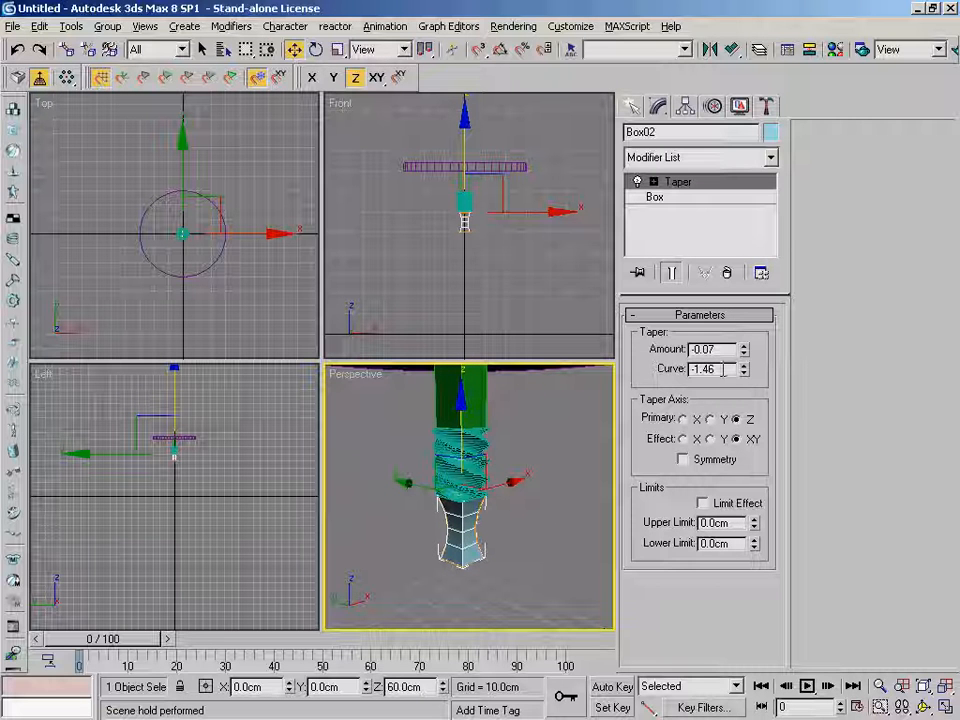
{"action": "mouse_move", "coordinate": [515, 530]}
{"action": "middle_mouse_down", "text": "alt"}
{"action": "mouse_move", "coordinate": [526, 527]}
{"action": "mouse_move", "coordinate": [522, 517]}
{"action": "middle_mouse_up", "text": "alt"}
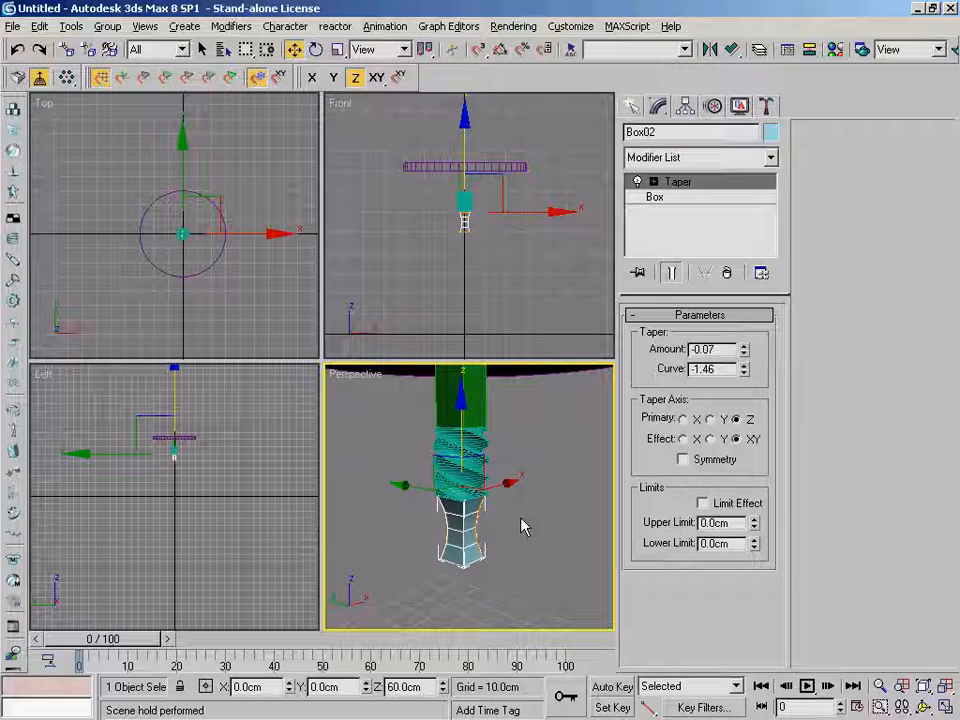
{"action": "left_click", "coordinate": [490, 444]}
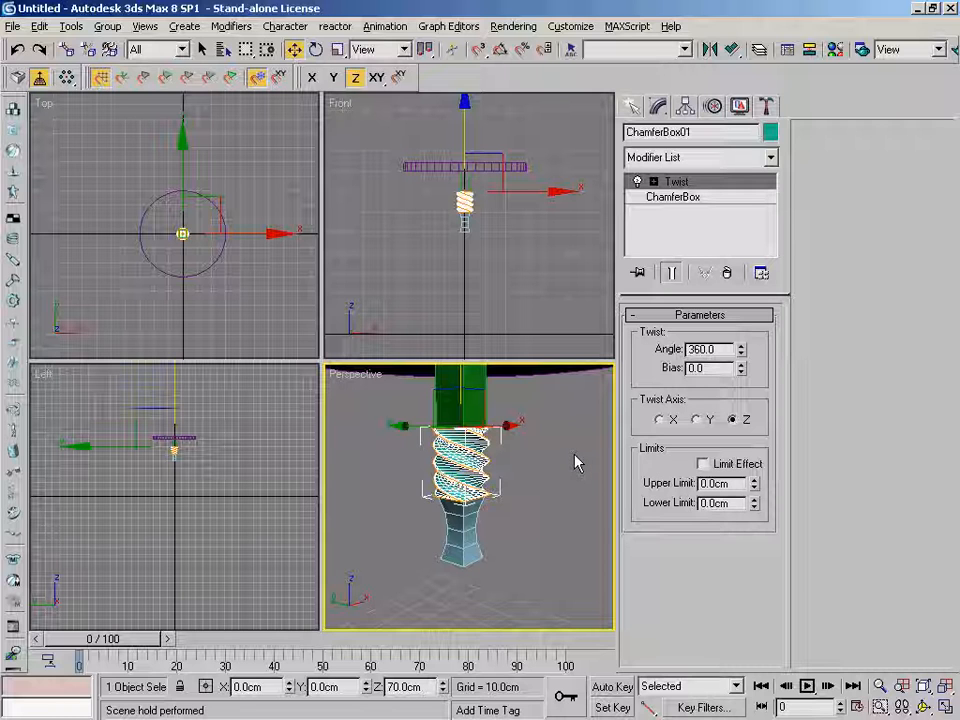
{"action": "left_click", "coordinate": [730, 219]}
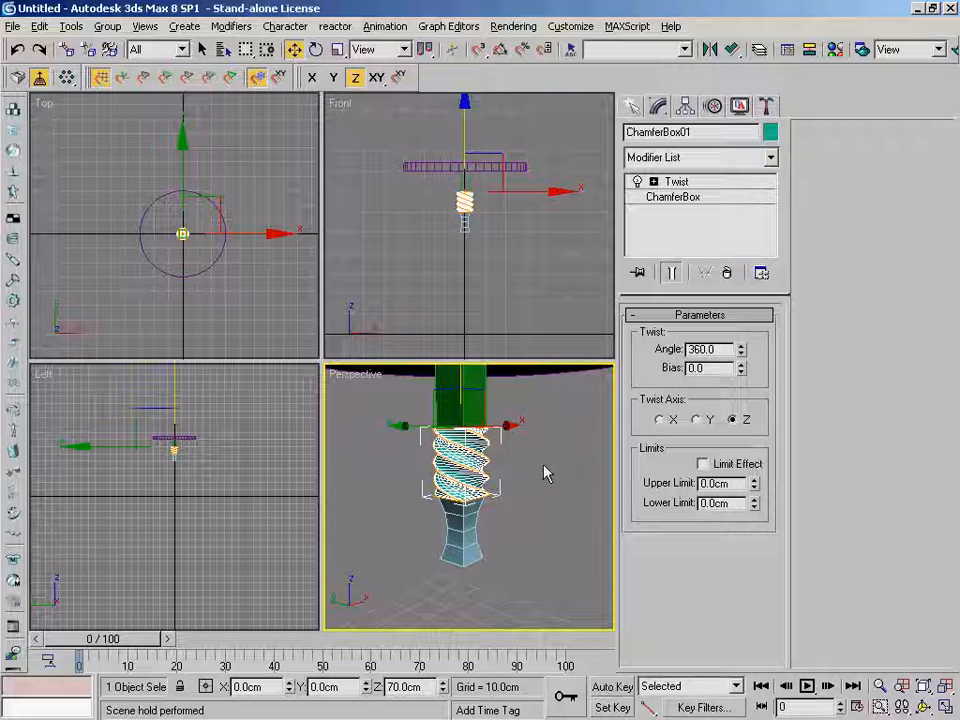
{"action": "right_click", "coordinate": [716, 190]}
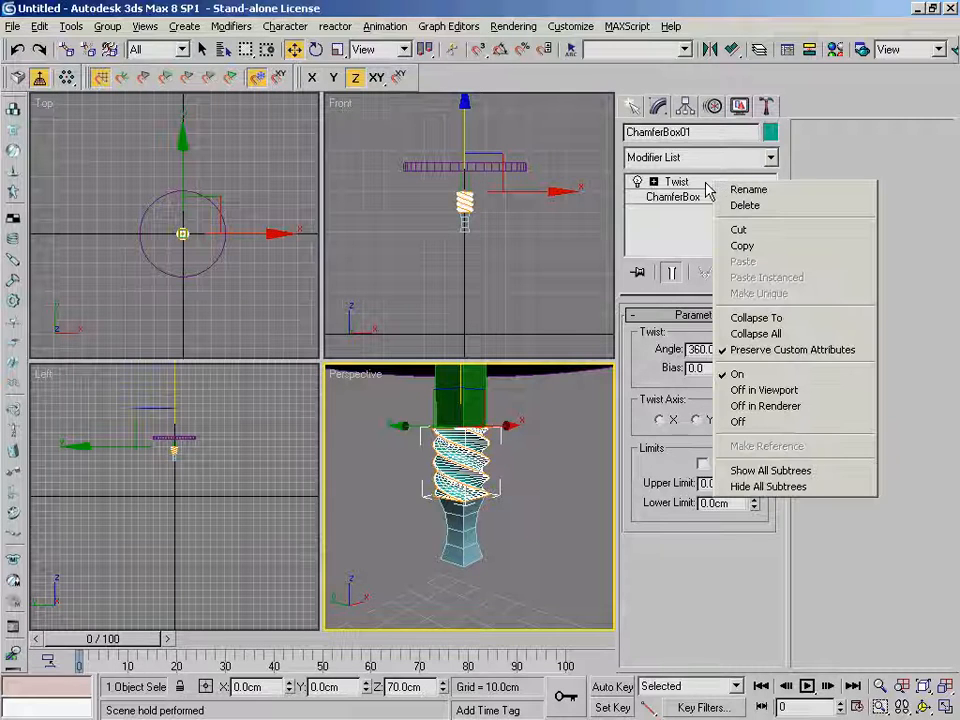
{"action": "left_click", "coordinate": [717, 190]}
{"action": "right_click", "coordinate": [722, 190]}
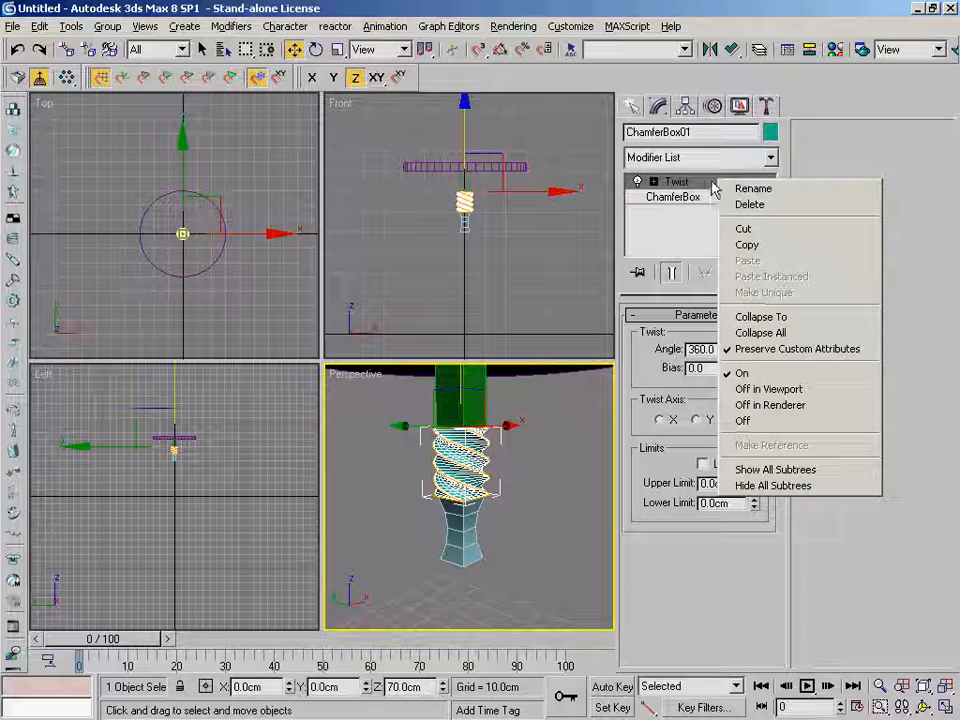
{"action": "left_click", "coordinate": [772, 256]}
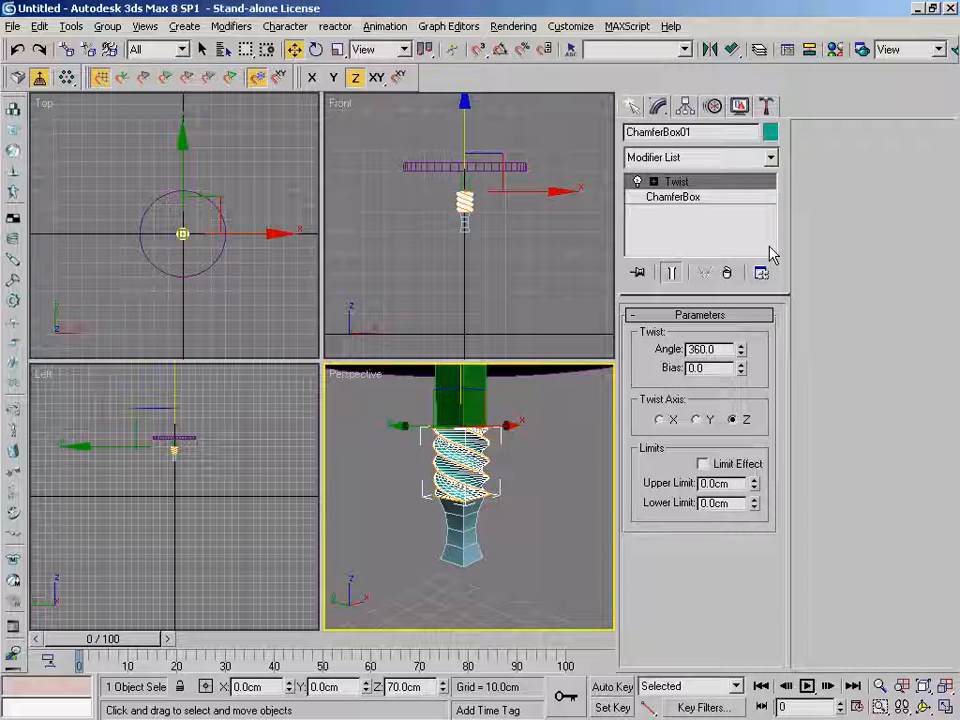
Paste the copied Twist modifier as an instance above the Taper on the light blue box
{"action": "left_click", "coordinate": [466, 539]}
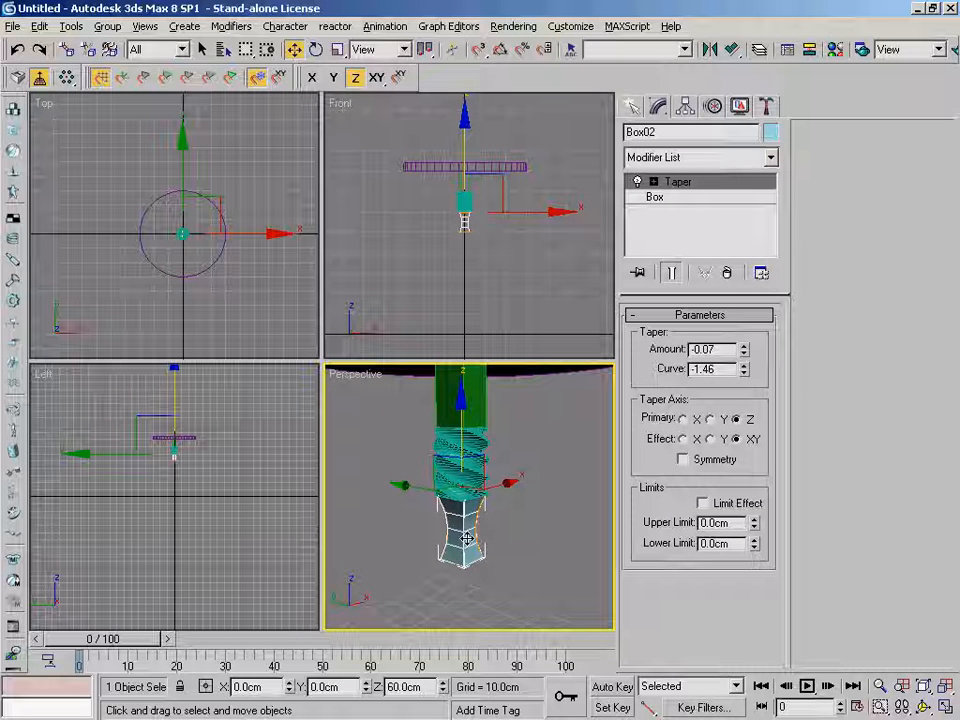
{"action": "left_click", "coordinate": [734, 226]}
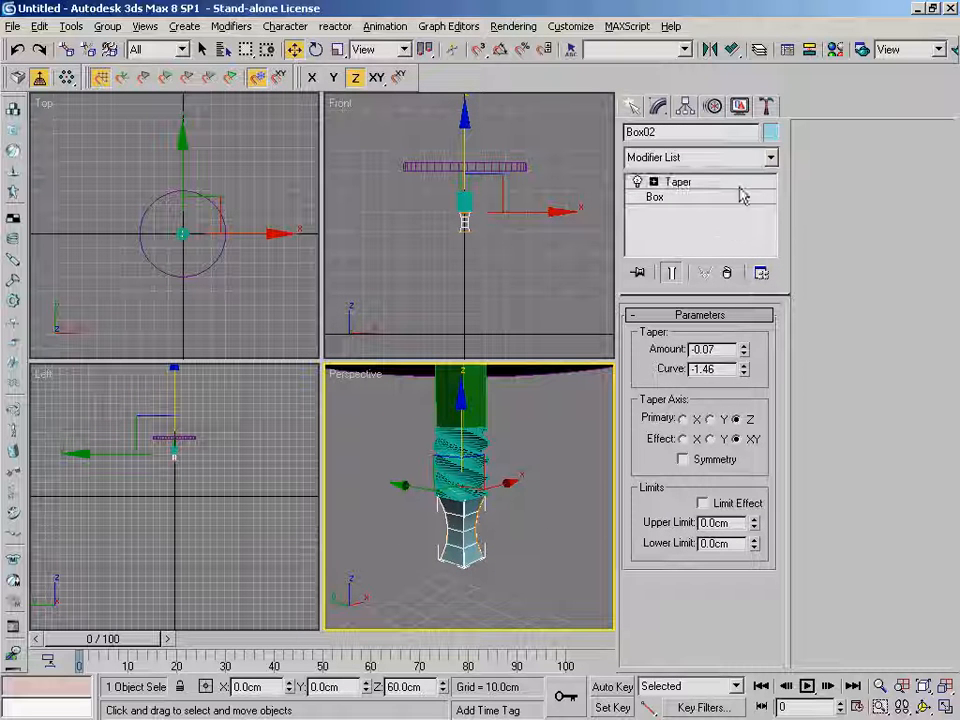
{"action": "left_click", "coordinate": [742, 191]}
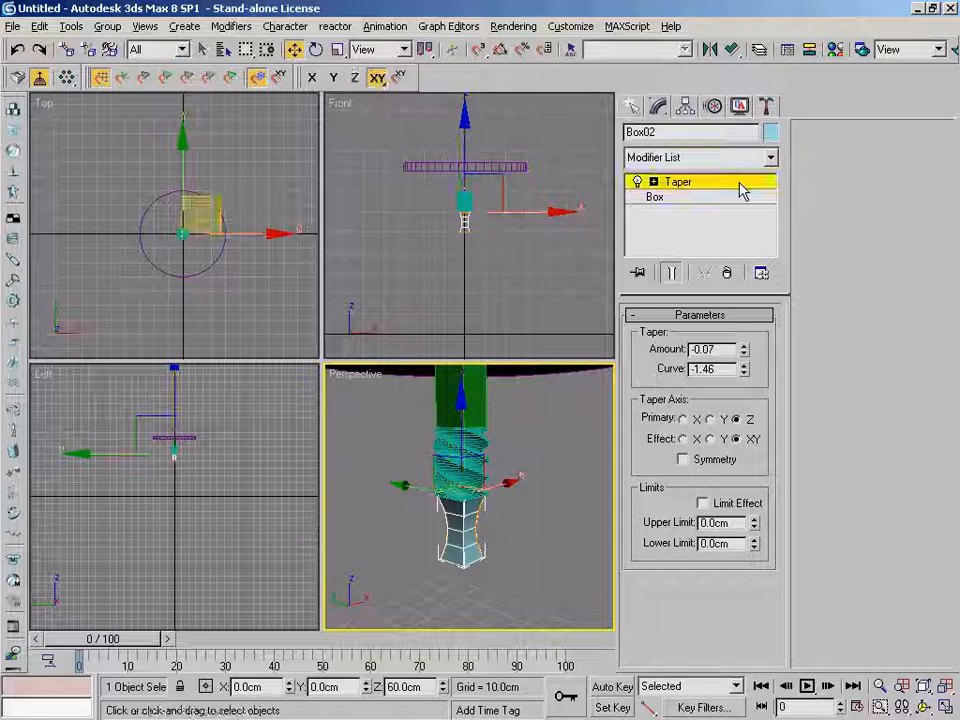
{"action": "left_click", "coordinate": [745, 191]}
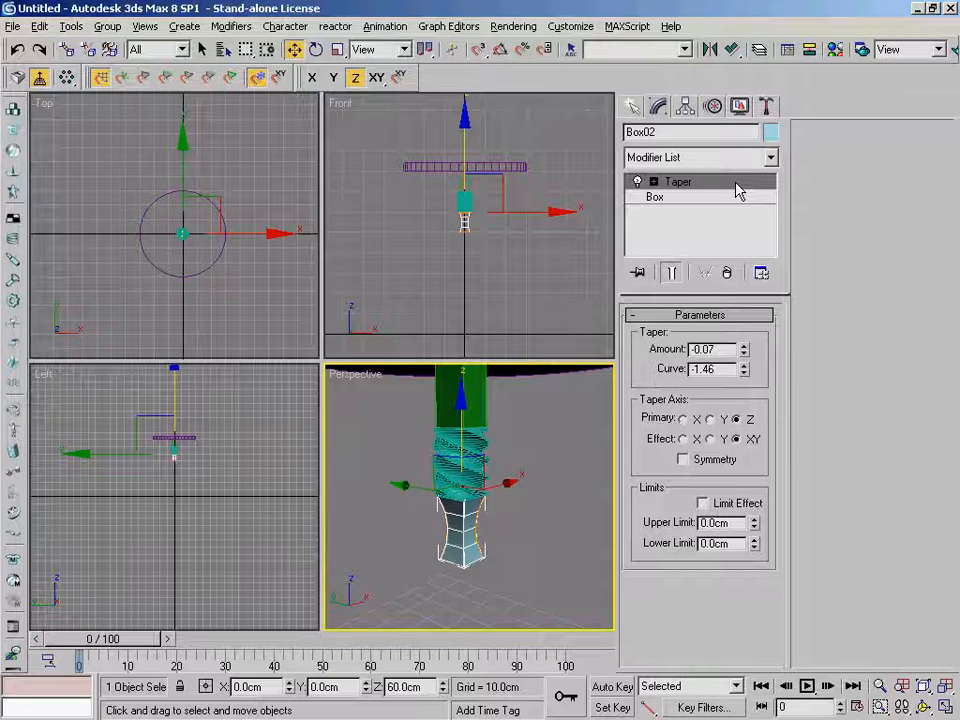
{"action": "right_click", "coordinate": [737, 189]}
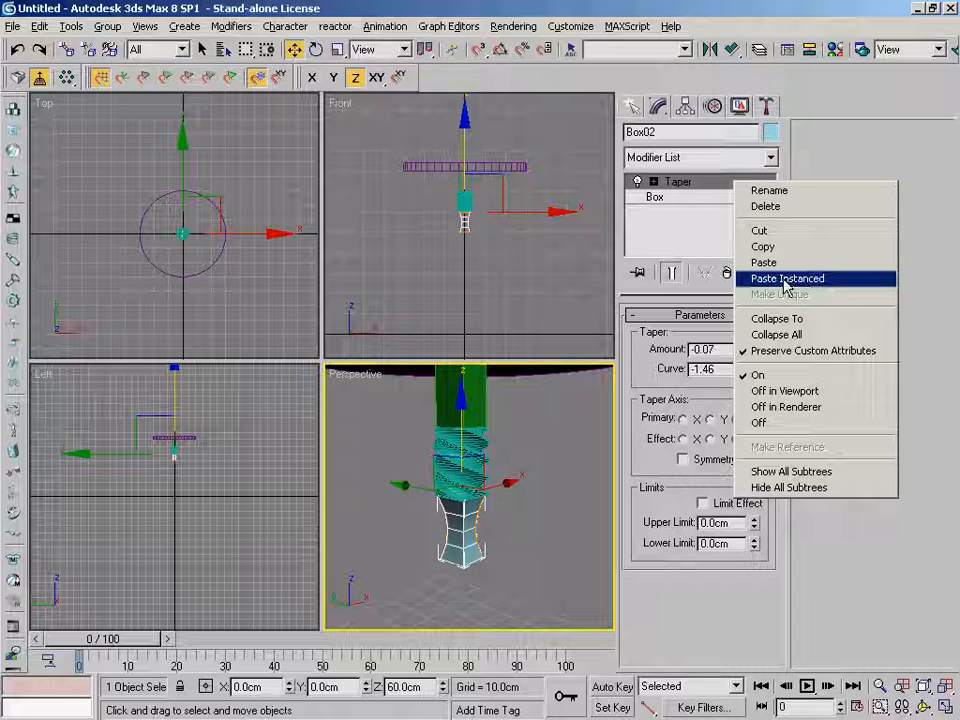
{"action": "left_click", "coordinate": [845, 289]}
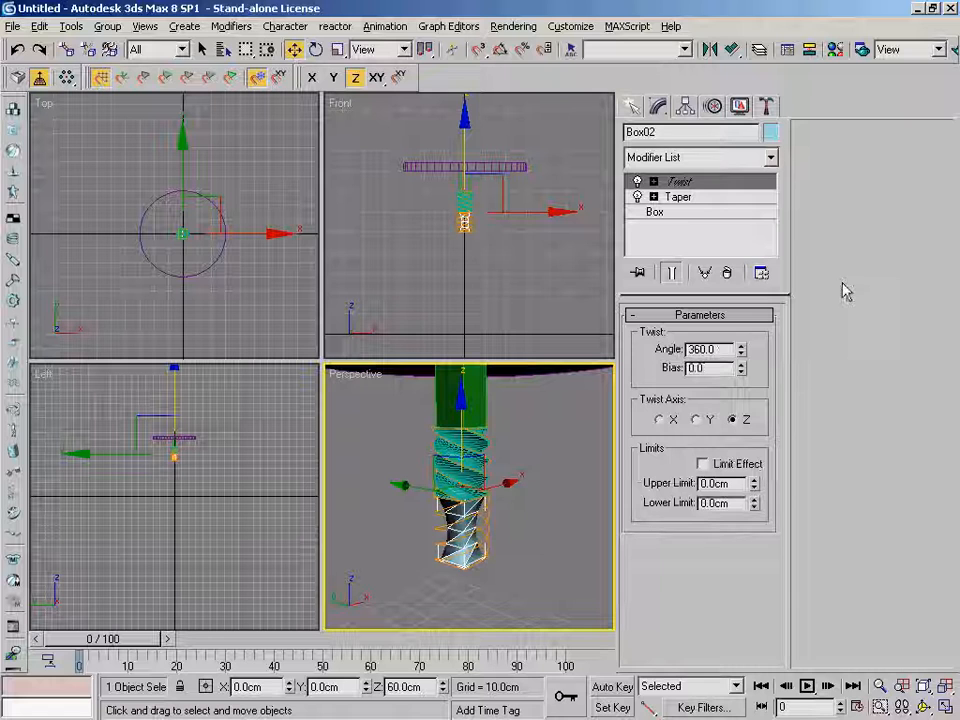
Set the instanced Twist's angle to 180 and inspect its effect on both the chamfer box and the light blue box
{"action": "left_click", "coordinate": [721, 234]}
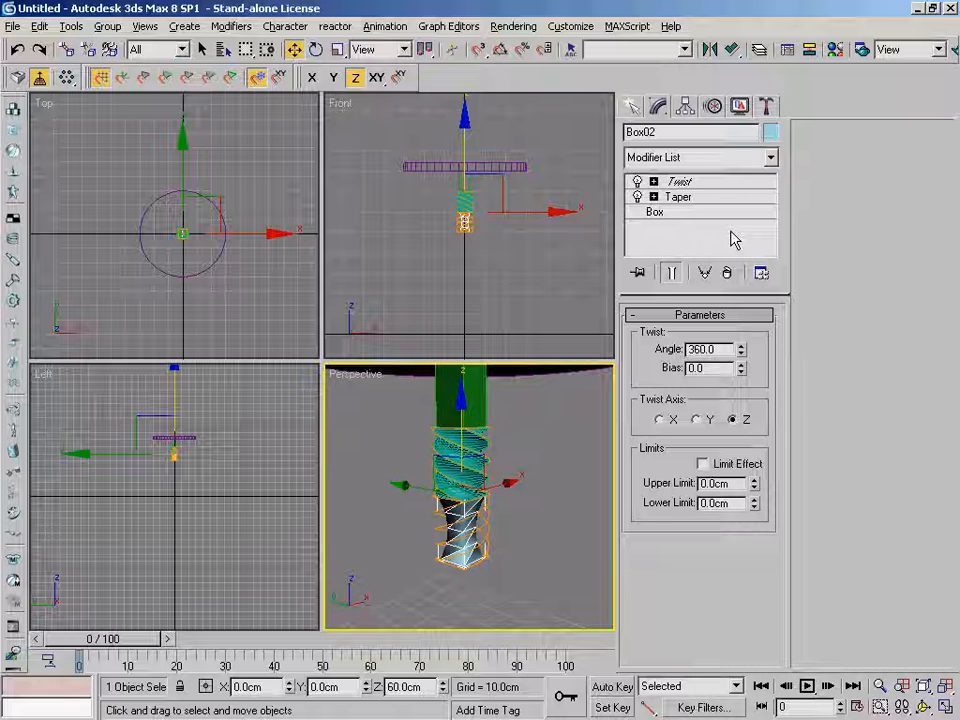
{"action": "mouse_move", "coordinate": [544, 454]}
{"action": "middle_mouse_down", "text": "alt"}
{"action": "mouse_move", "coordinate": [583, 489]}
{"action": "mouse_move", "coordinate": [559, 467]}
{"action": "middle_mouse_up", "text": "alt"}
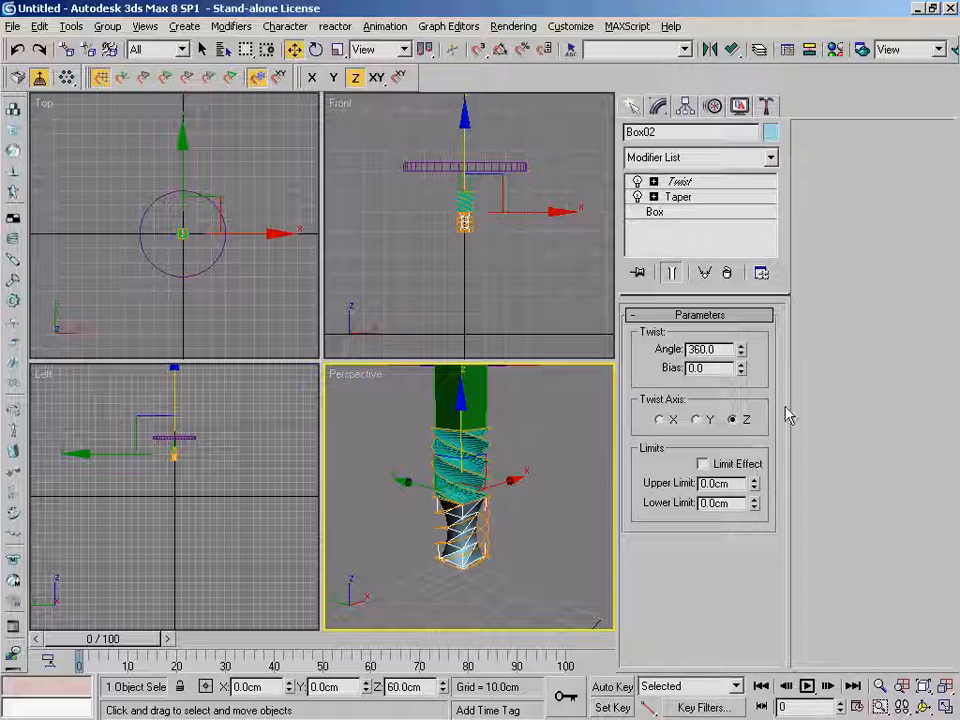
{"action": "left_click_drag", "start_coordinate": [741, 352], "coordinate": [799, 358]}
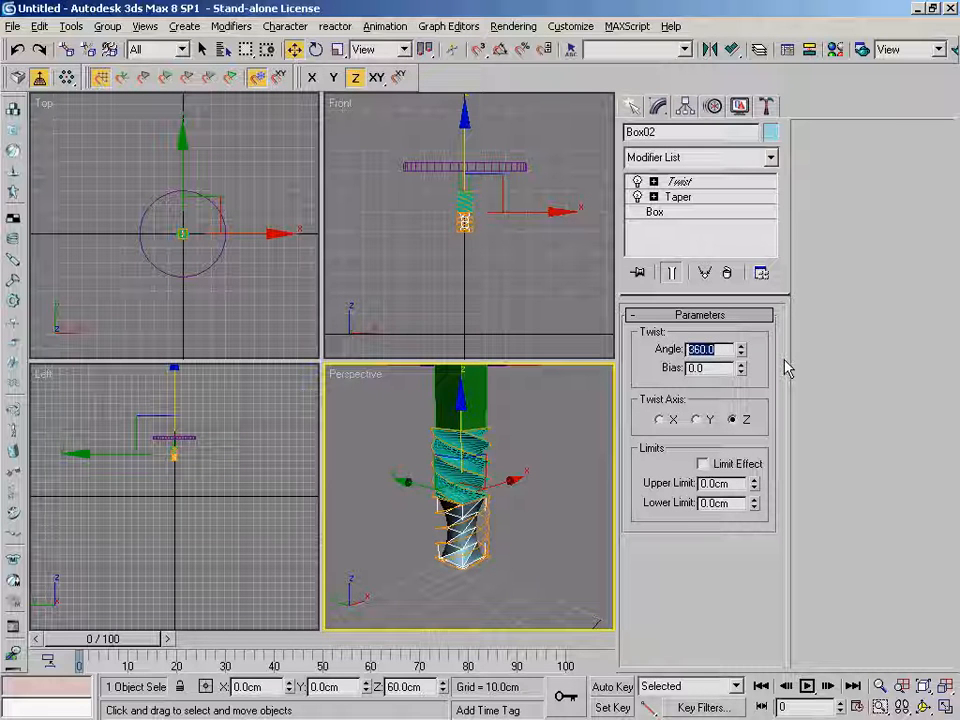
{"action": "type", "text": "180"}
{"action": "key", "text": "Return"}
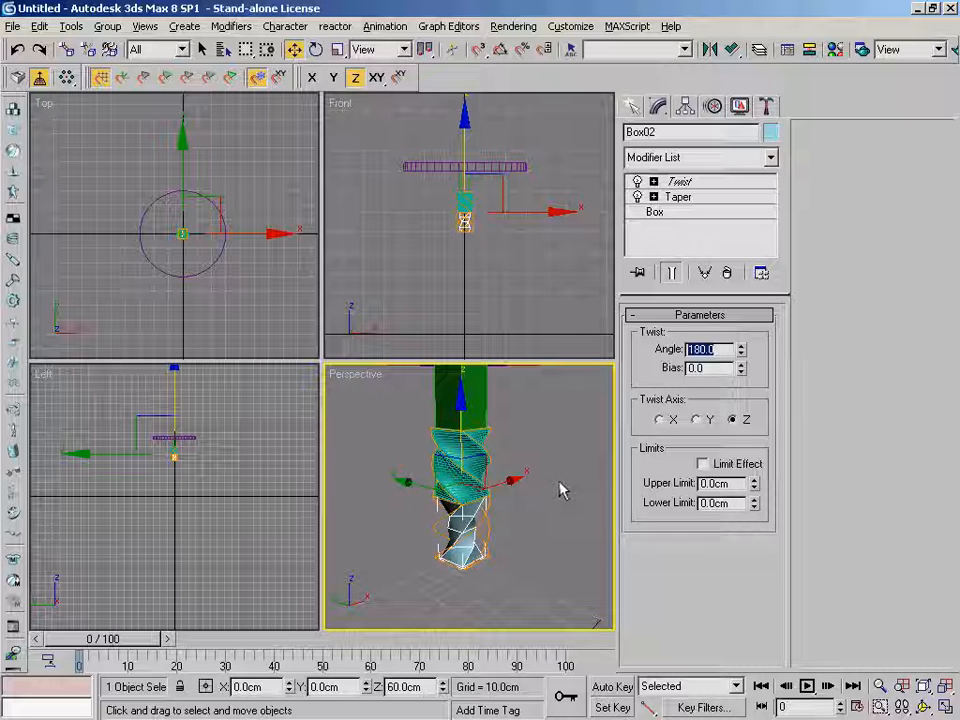
{"action": "middle_click_drag", "start_coordinate": [568, 499], "coordinate": [643, 455], "text": "alt"}
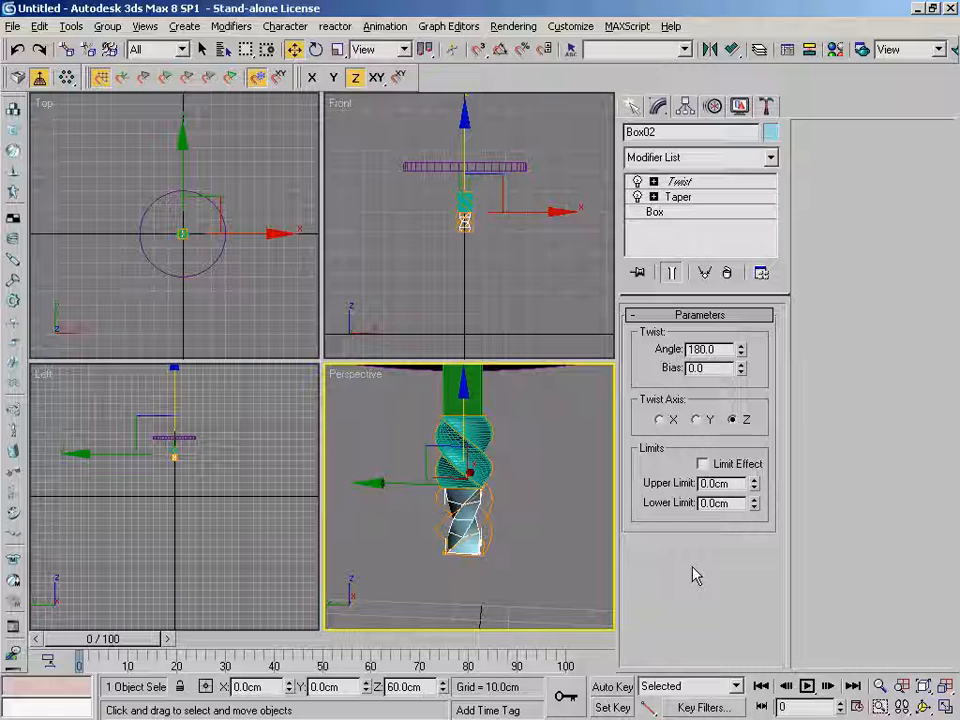
{"action": "middle_click_drag", "start_coordinate": [580, 480], "coordinate": [541, 480], "text": "alt"}
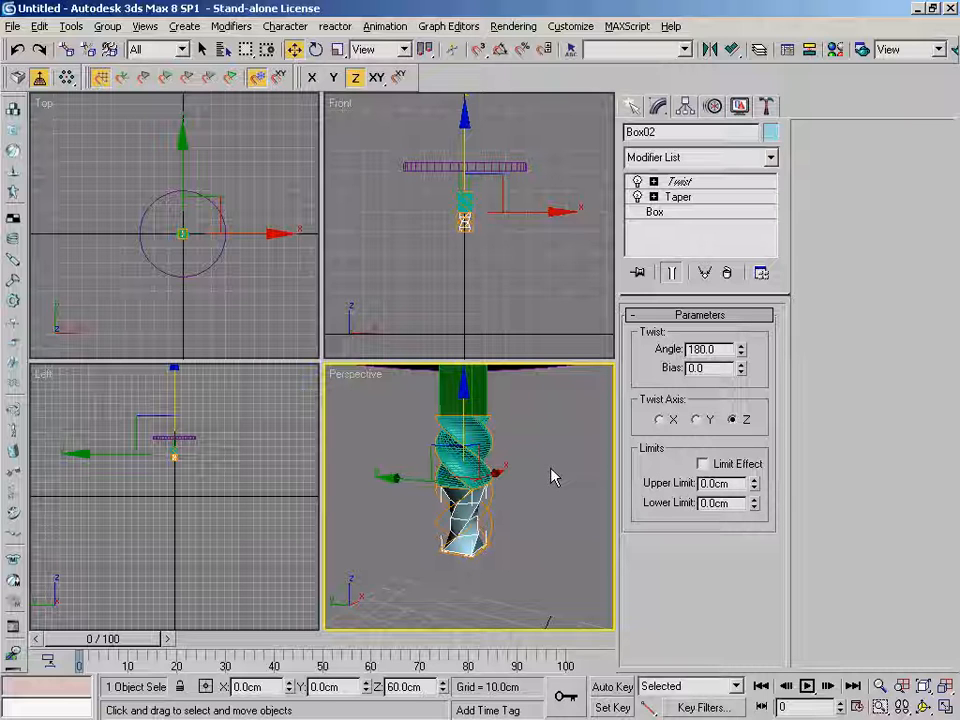
Remove the instanced Twist modifier from the light blue box and check the modifier stack of the chamfer box
{"action": "double_click", "coordinate": [746, 181]}
{"action": "double_click", "coordinate": [750, 181]}
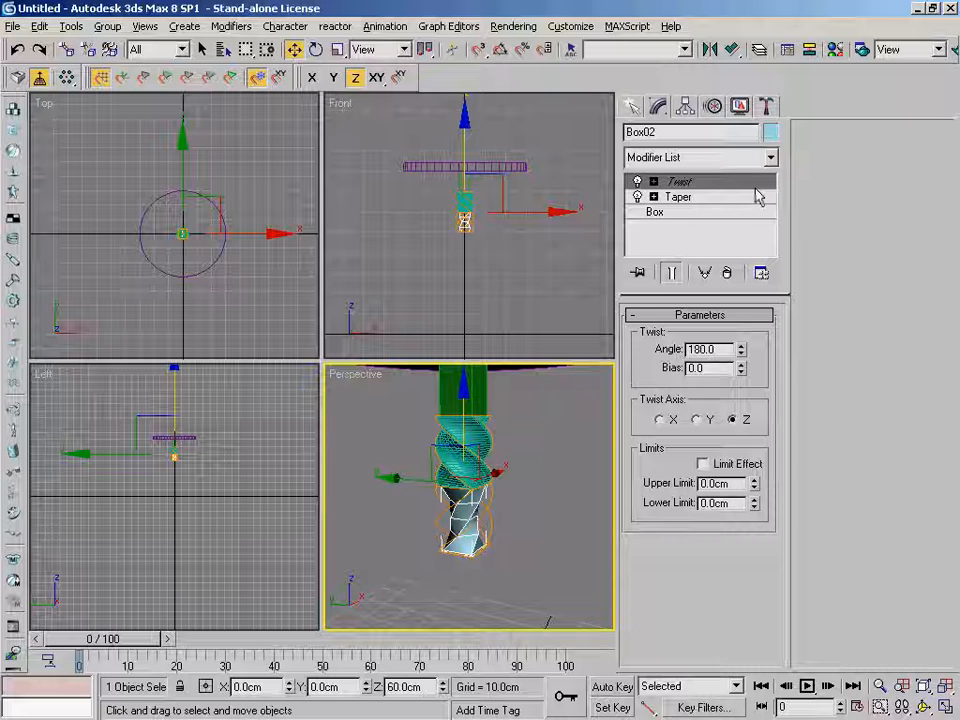
{"action": "left_click", "coordinate": [727, 275]}
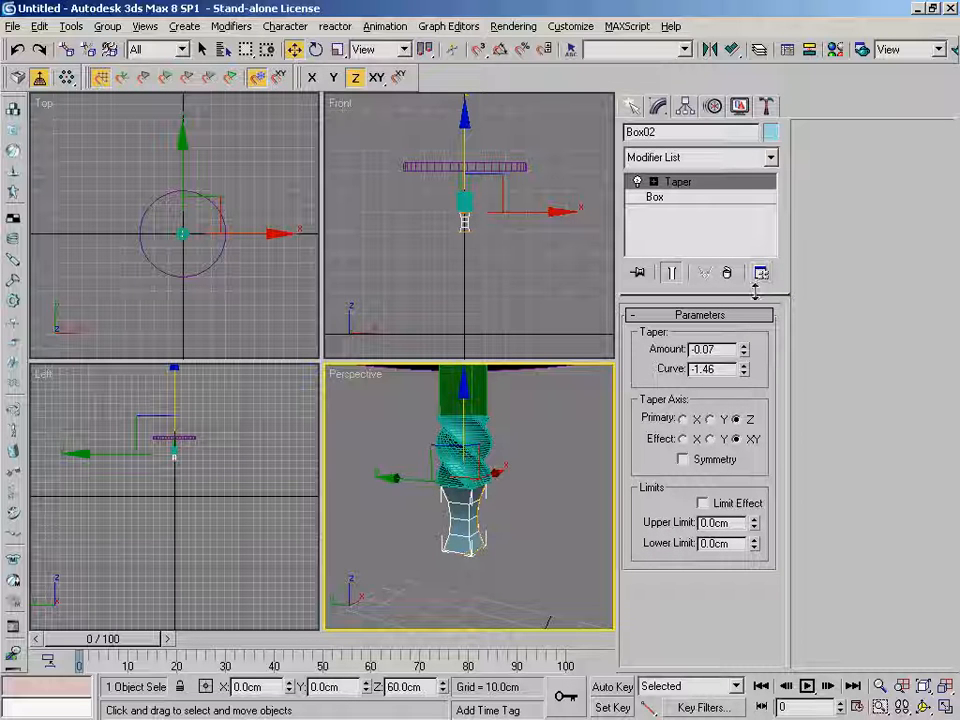
{"action": "left_click", "coordinate": [721, 228]}
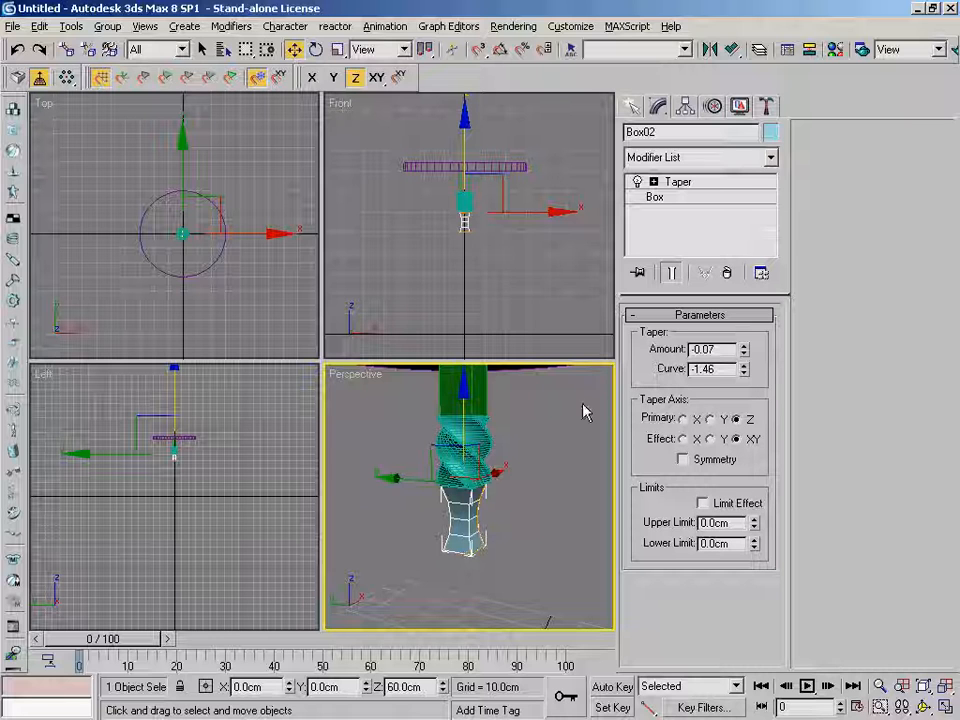
{"action": "left_click", "coordinate": [500, 445]}
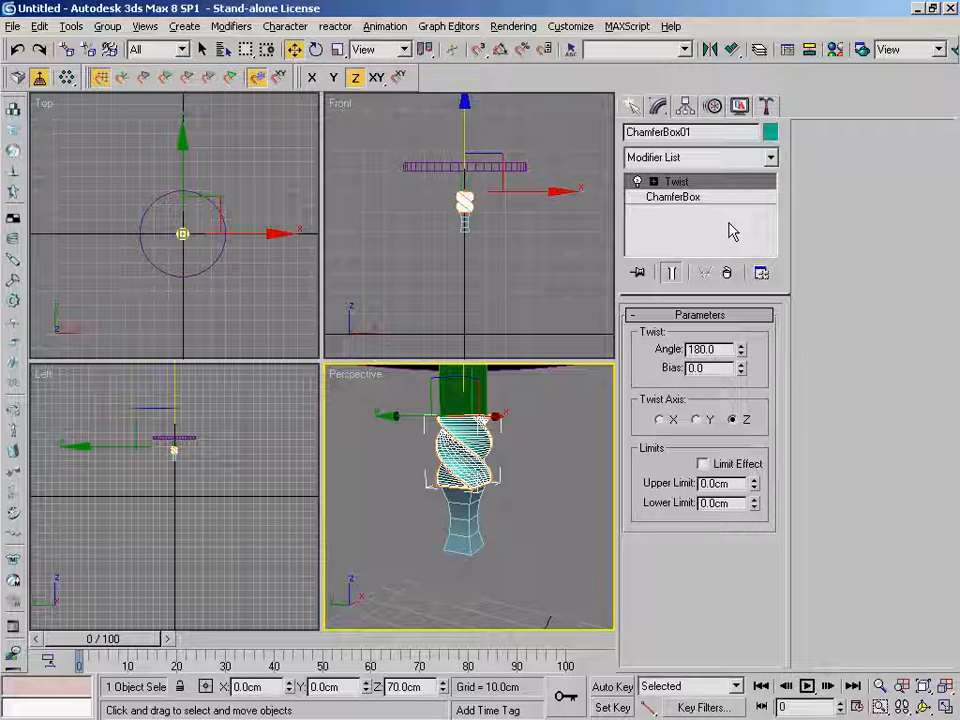
Copy the light blue box's Taper modifier onto the twisted chamfer box as an instance and select the chamfer box
{"action": "left_click", "coordinate": [468, 520]}
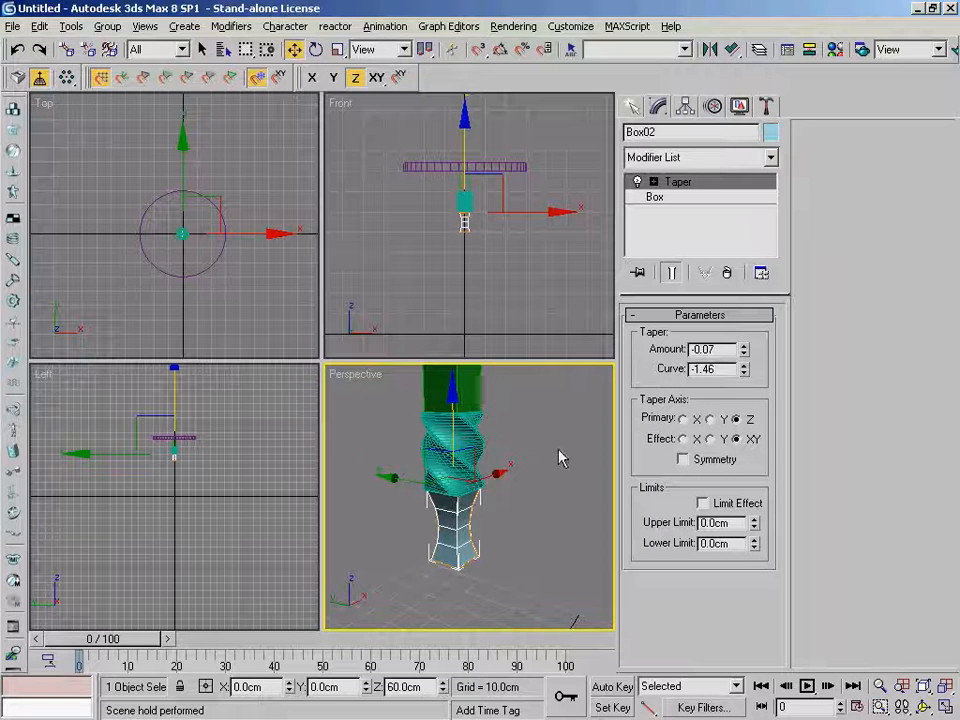
{"action": "mouse_move", "coordinate": [561, 454]}
{"action": "middle_mouse_down"}
{"action": "mouse_move", "coordinate": [544, 439]}
{"action": "mouse_move", "coordinate": [549, 445]}
{"action": "middle_mouse_up"}
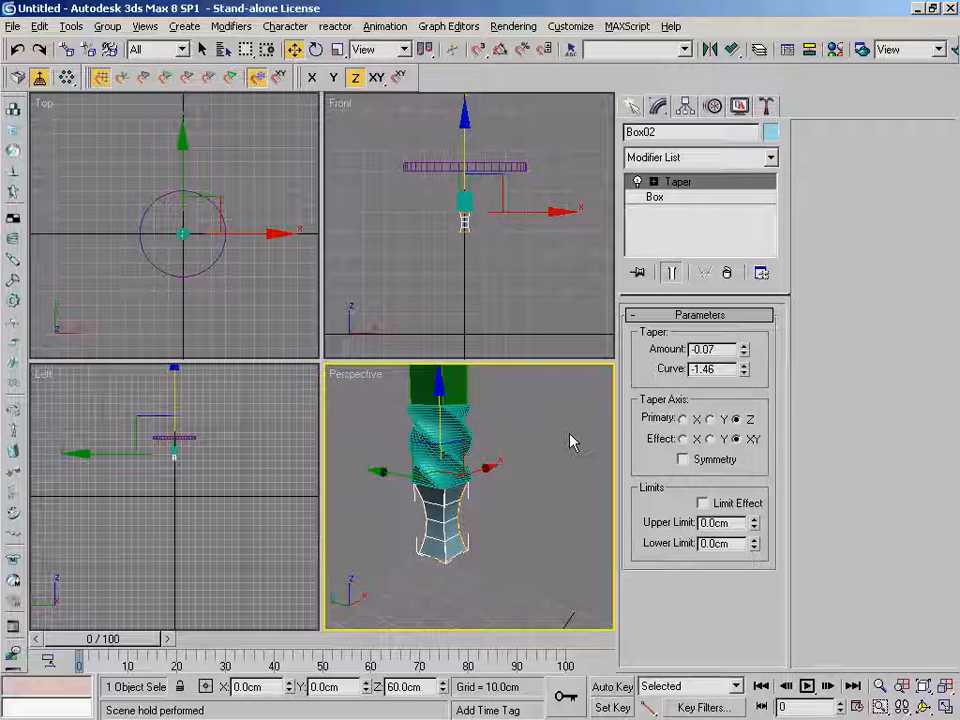
{"action": "mouse_move", "coordinate": [550, 434]}
{"action": "middle_mouse_down"}
{"action": "mouse_move", "coordinate": [560, 448]}
{"action": "mouse_move", "coordinate": [562, 440]}
{"action": "middle_mouse_up"}
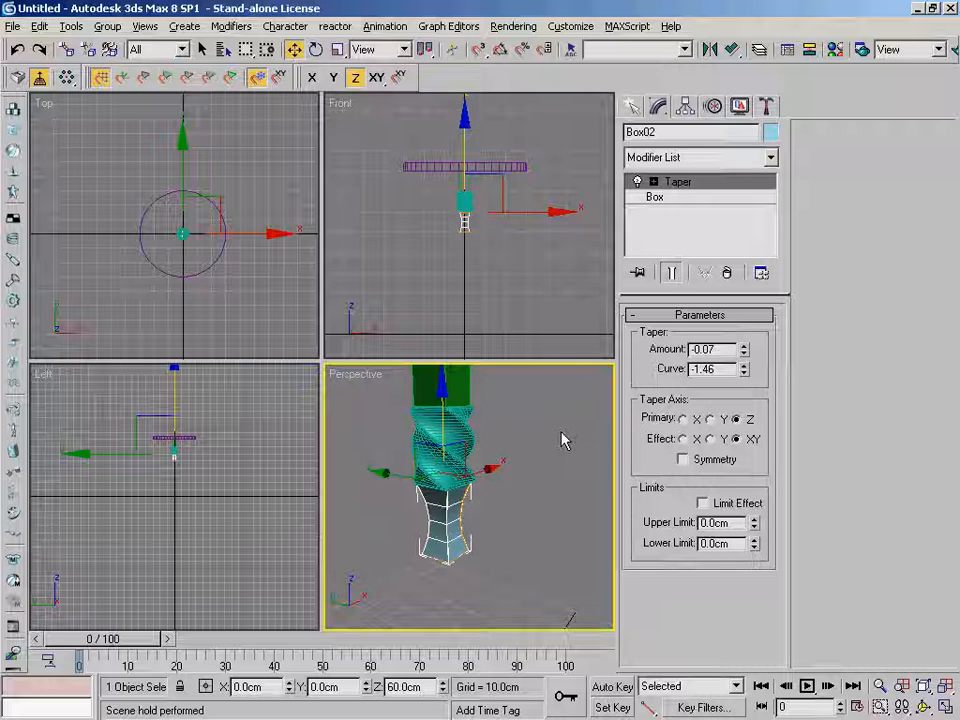
{"action": "middle_click_drag", "start_coordinate": [561, 422], "coordinate": [568, 437], "text": "alt"}
{"action": "left_click", "coordinate": [713, 216]}
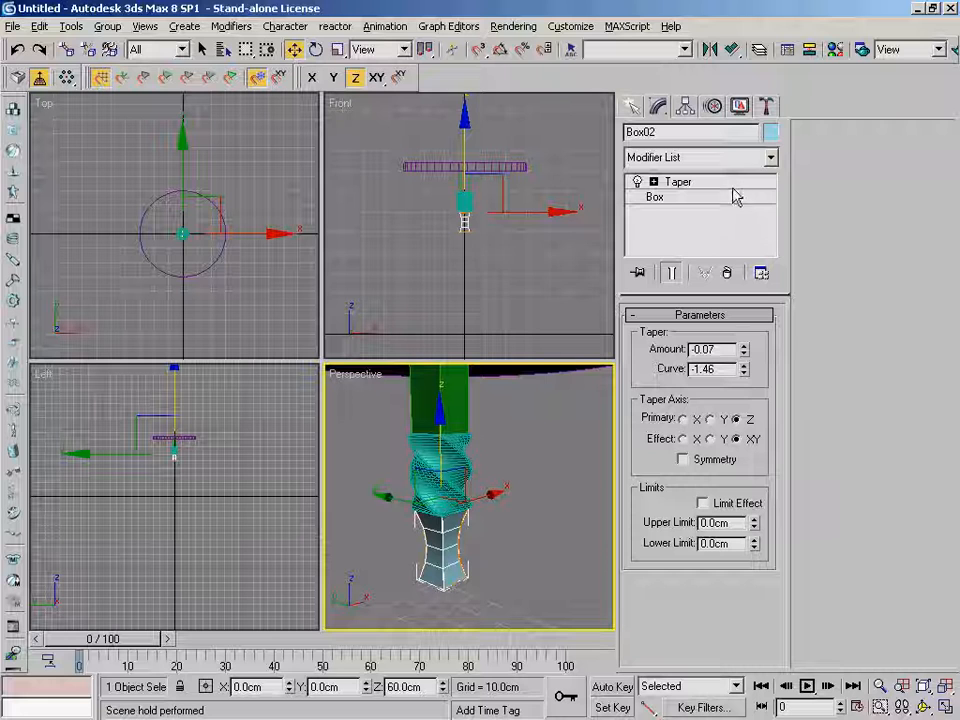
{"action": "left_click_drag", "start_coordinate": [735, 188], "coordinate": [454, 451]}
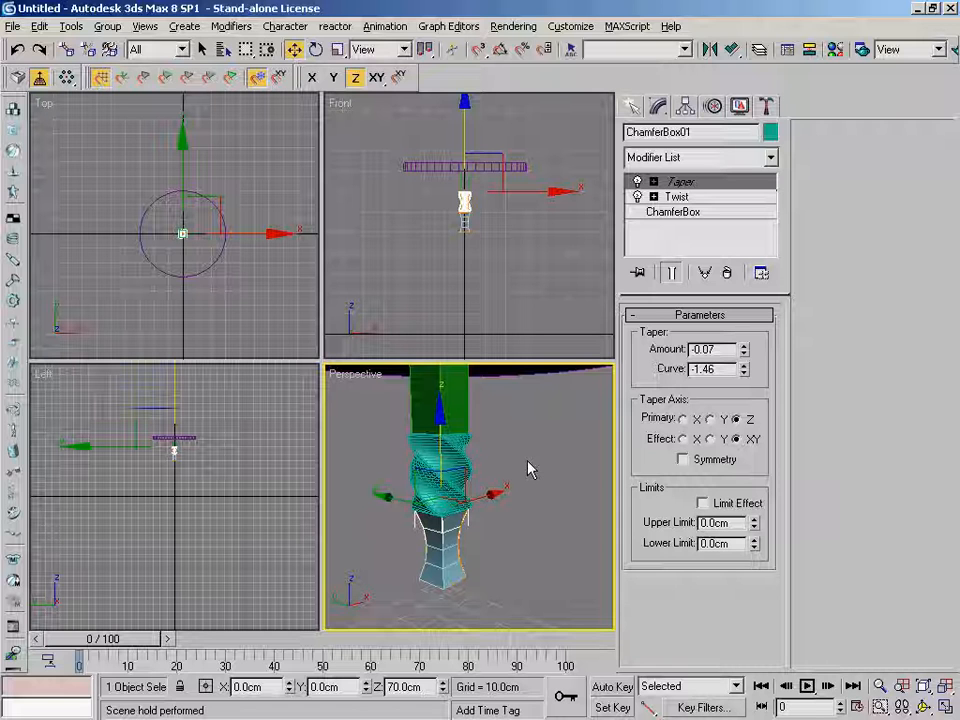
{"action": "left_click", "coordinate": [457, 456]}
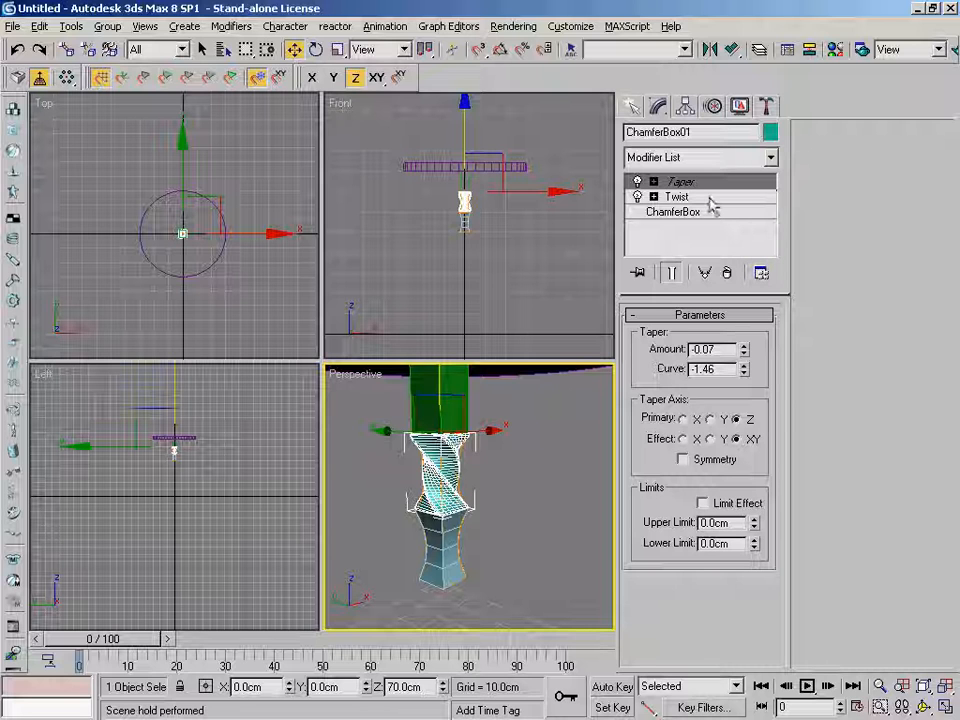
Inspect the chamfer box at its Twist level with the end result display switched off and on again
{"action": "left_click", "coordinate": [710, 198]}
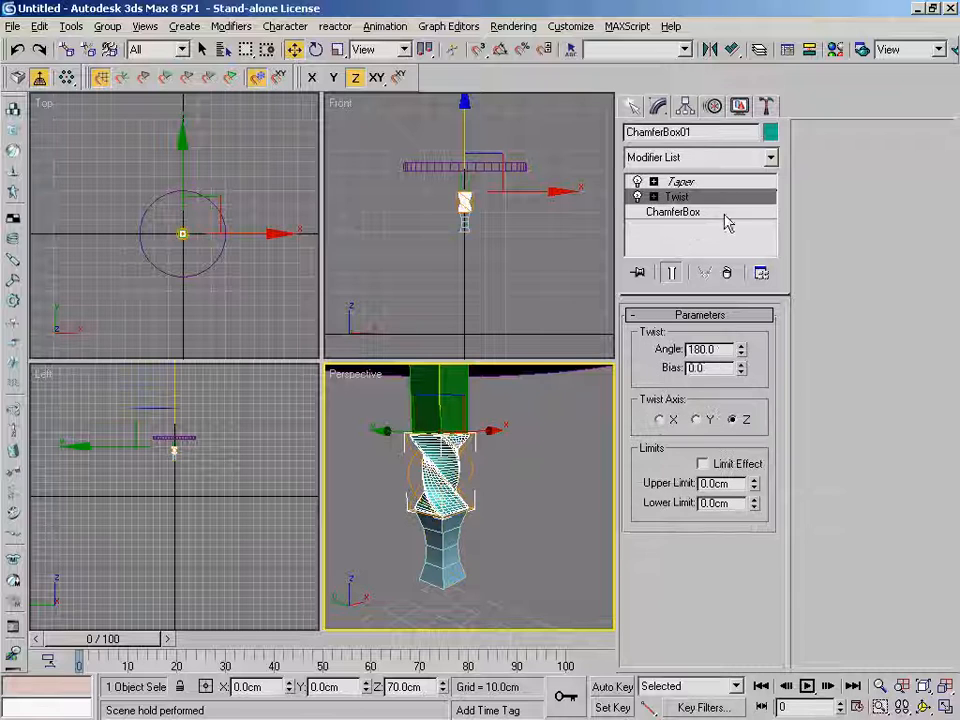
{"action": "left_click", "coordinate": [672, 273]}
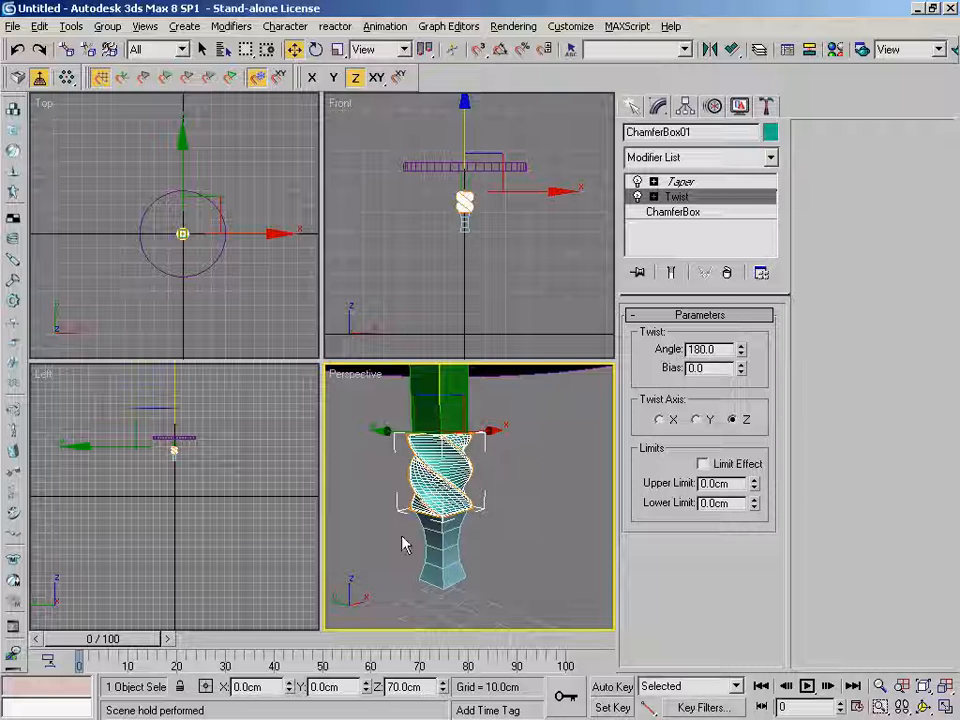
{"action": "middle_click_drag", "start_coordinate": [508, 542], "coordinate": [540, 534]}
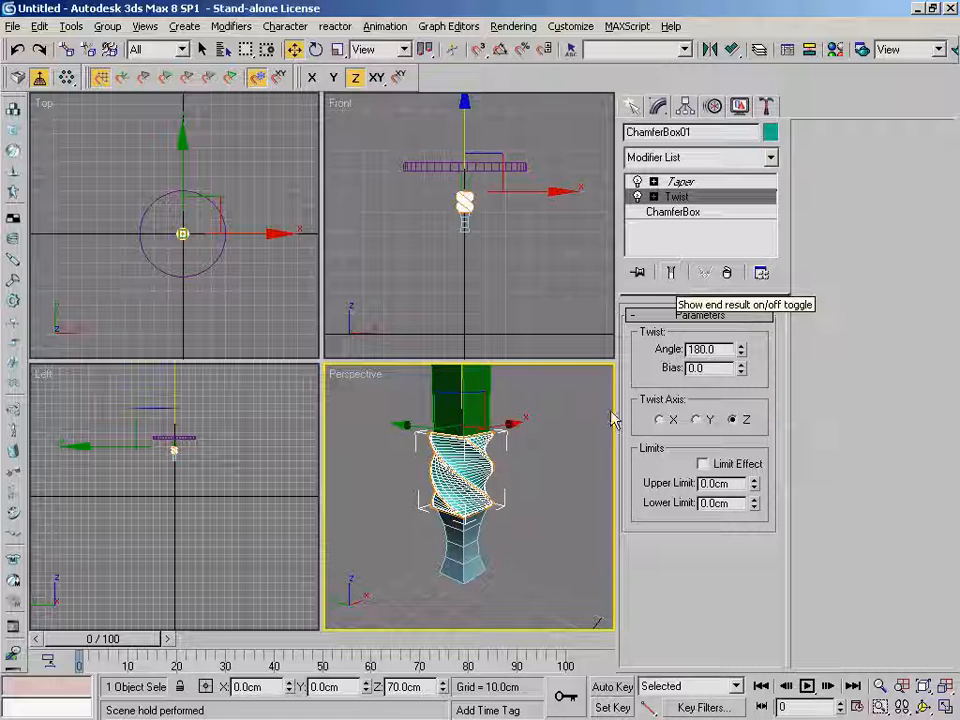
{"action": "middle_click_drag", "start_coordinate": [590, 430], "coordinate": [555, 441]}
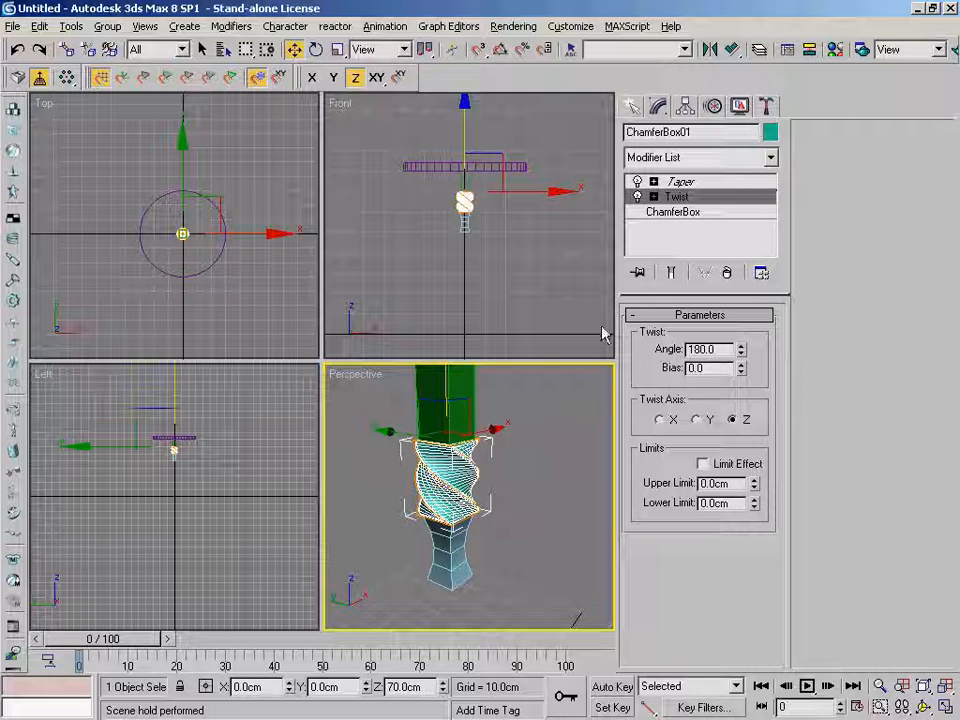
{"action": "left_click", "coordinate": [672, 275]}
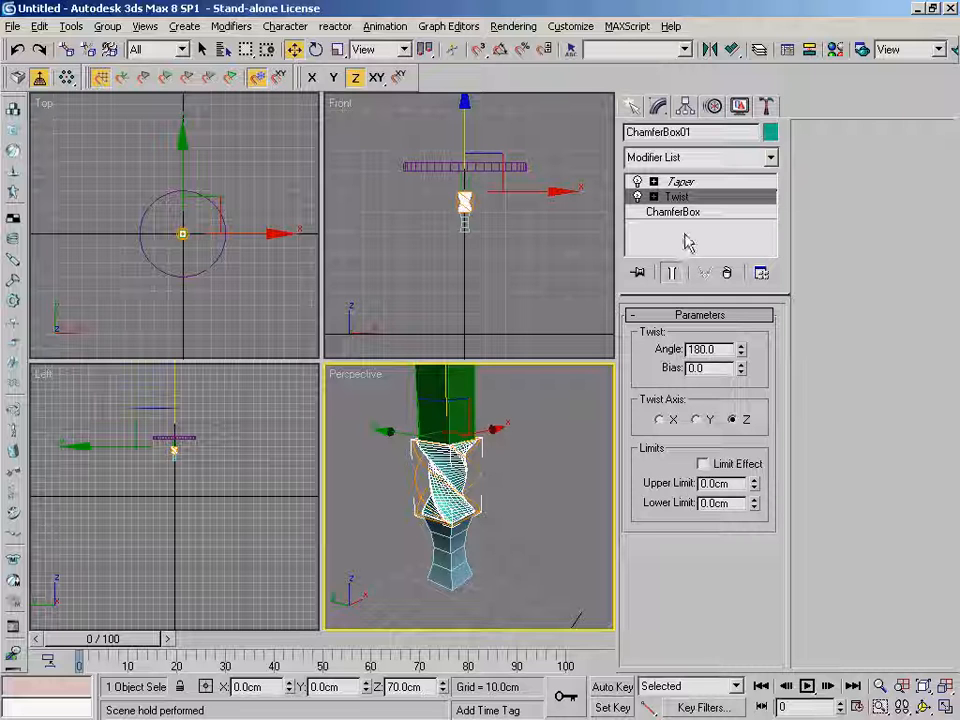
{"action": "mouse_move", "coordinate": [560, 462]}
{"action": "middle_mouse_down", "text": "alt"}
{"action": "mouse_move", "coordinate": [536, 497]}
{"action": "mouse_move", "coordinate": [521, 454]}
{"action": "mouse_move", "coordinate": [555, 453]}
{"action": "middle_mouse_up", "text": "alt"}
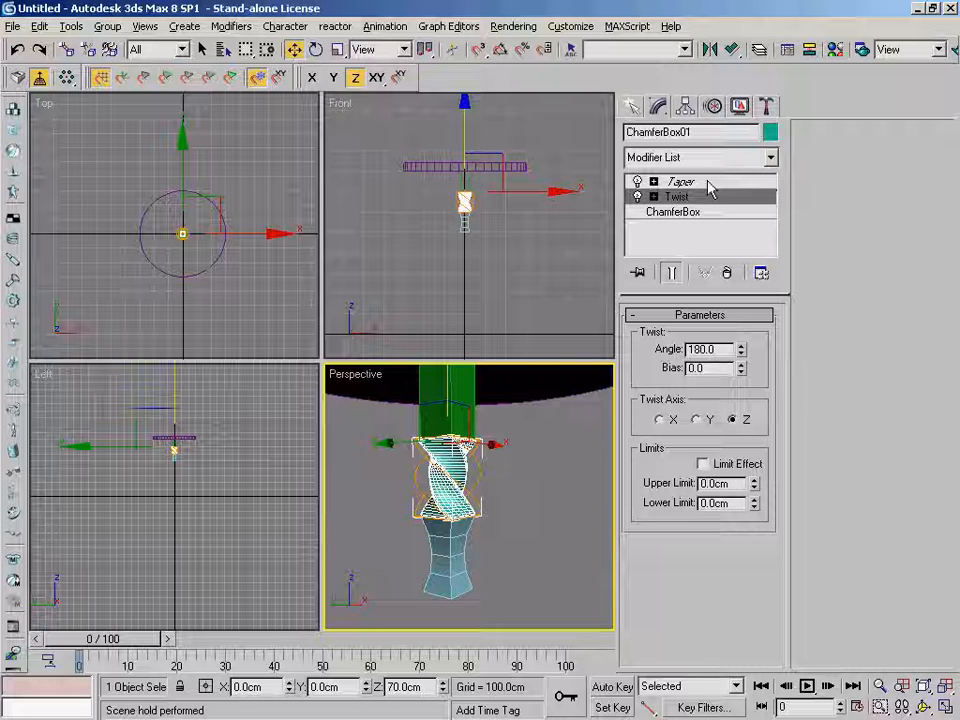
Switch the chamfer box's instanced Taper off and on to compare its effect on both boxes
{"action": "left_click", "coordinate": [638, 182]}
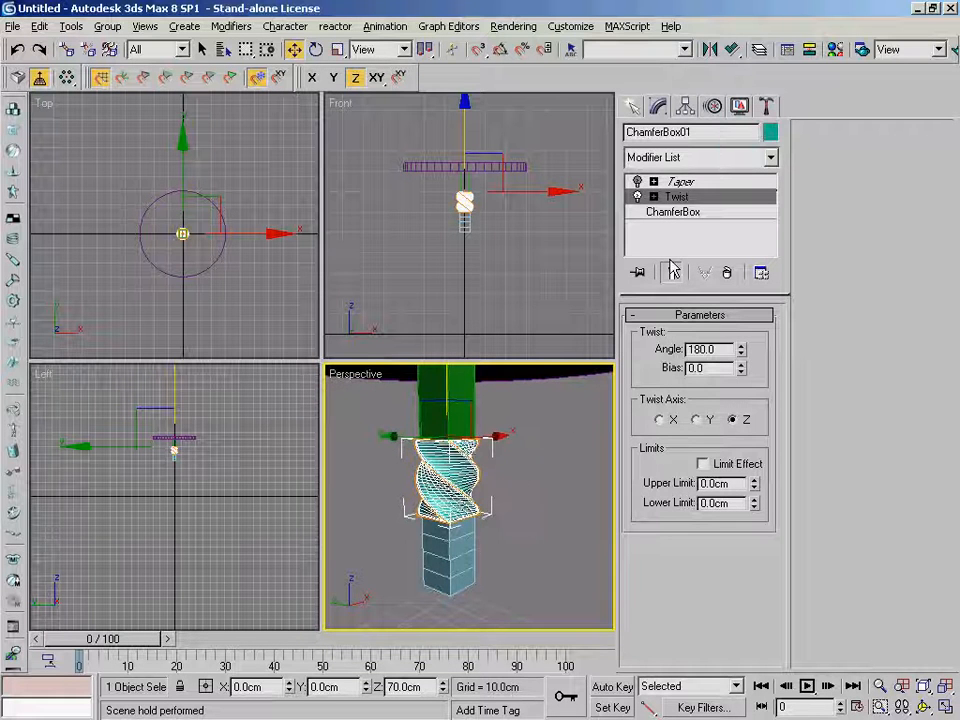
{"action": "left_click", "coordinate": [704, 184]}
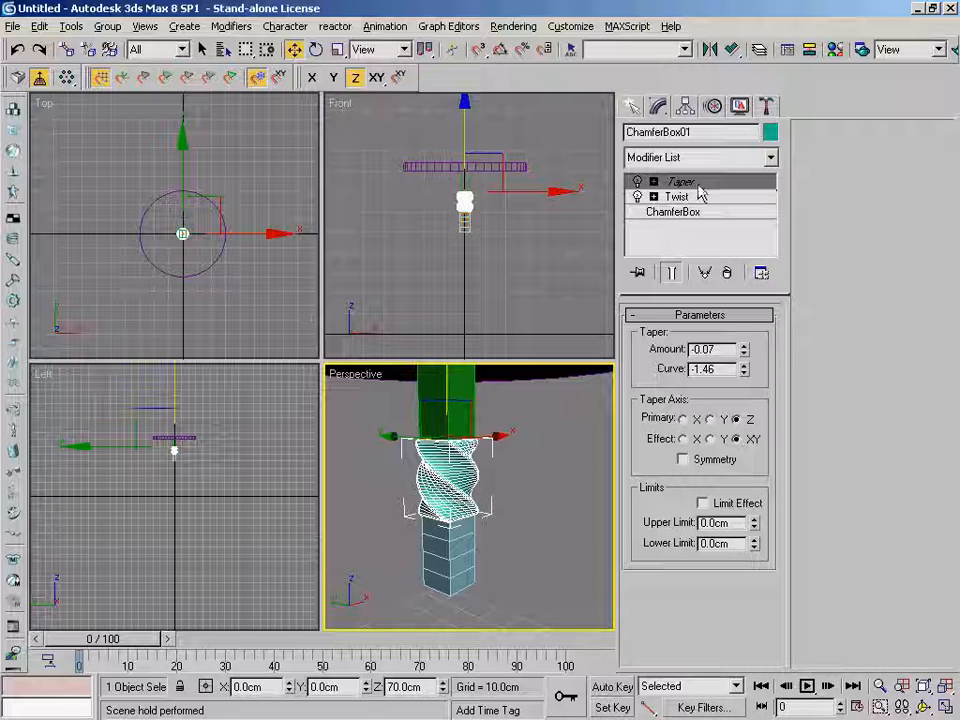
{"action": "left_click", "coordinate": [638, 183]}
{"action": "left_click", "coordinate": [638, 183]}
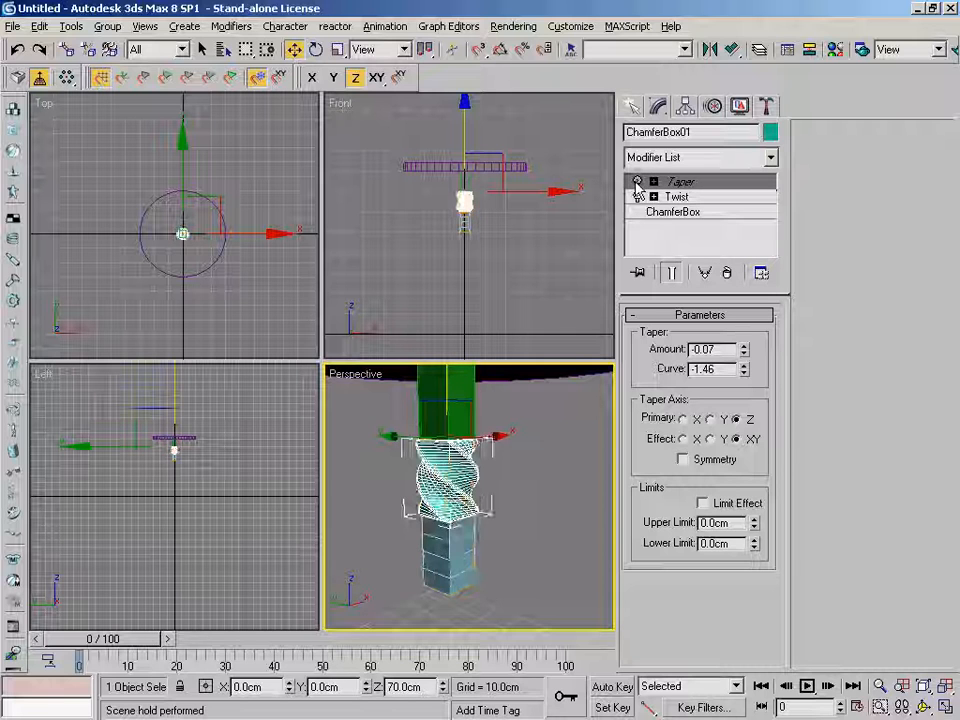
{"action": "left_click", "coordinate": [638, 183]}
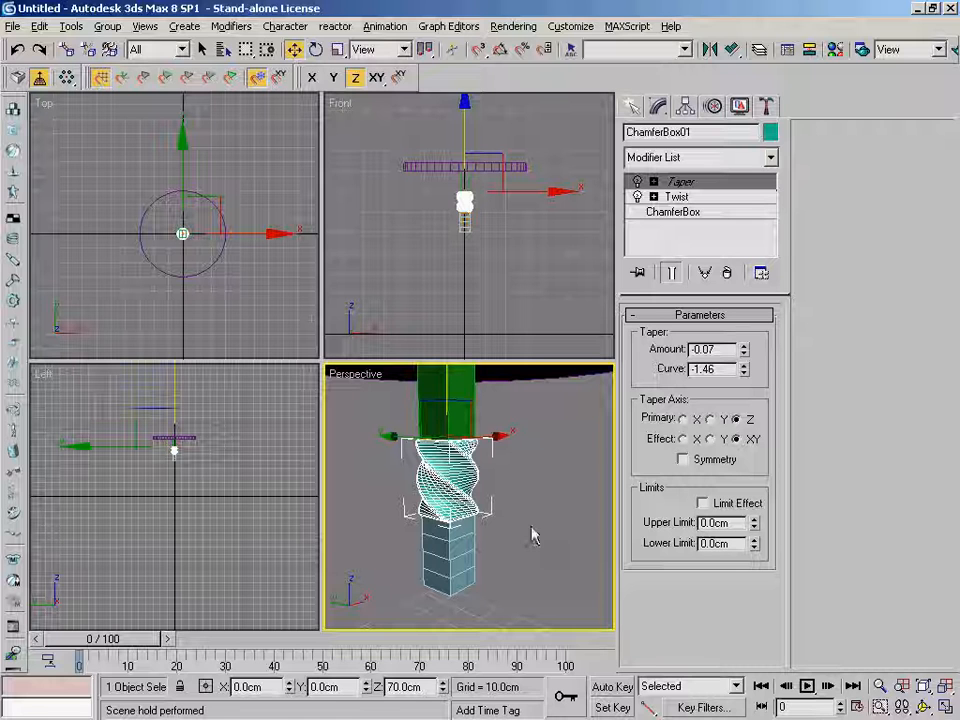
{"action": "middle_click_drag", "start_coordinate": [536, 511], "coordinate": [553, 538], "text": "alt"}
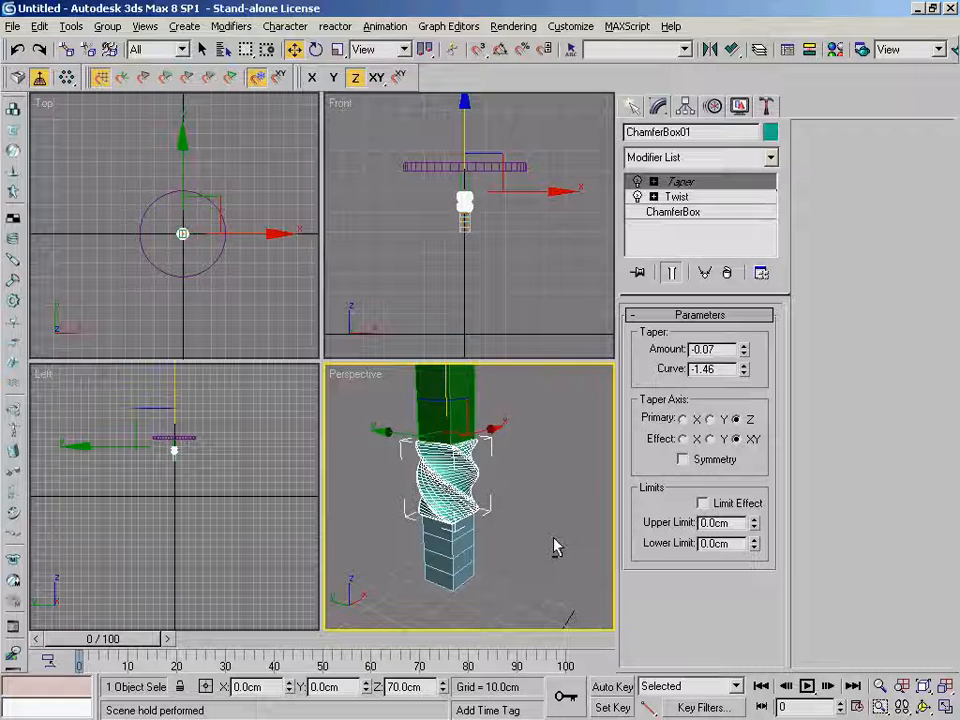
{"action": "left_click", "coordinate": [639, 183]}
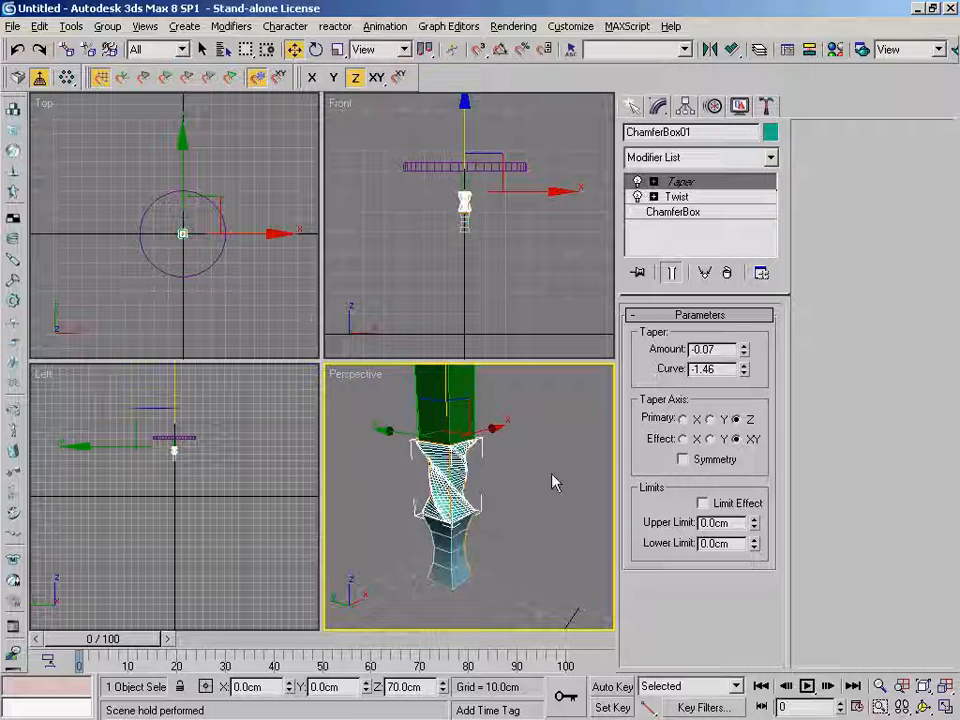
Make the chamfer box's Taper modifier unique so that it is independent of the light blue box
{"action": "middle_click_drag", "start_coordinate": [546, 481], "coordinate": [566, 454], "text": "alt"}
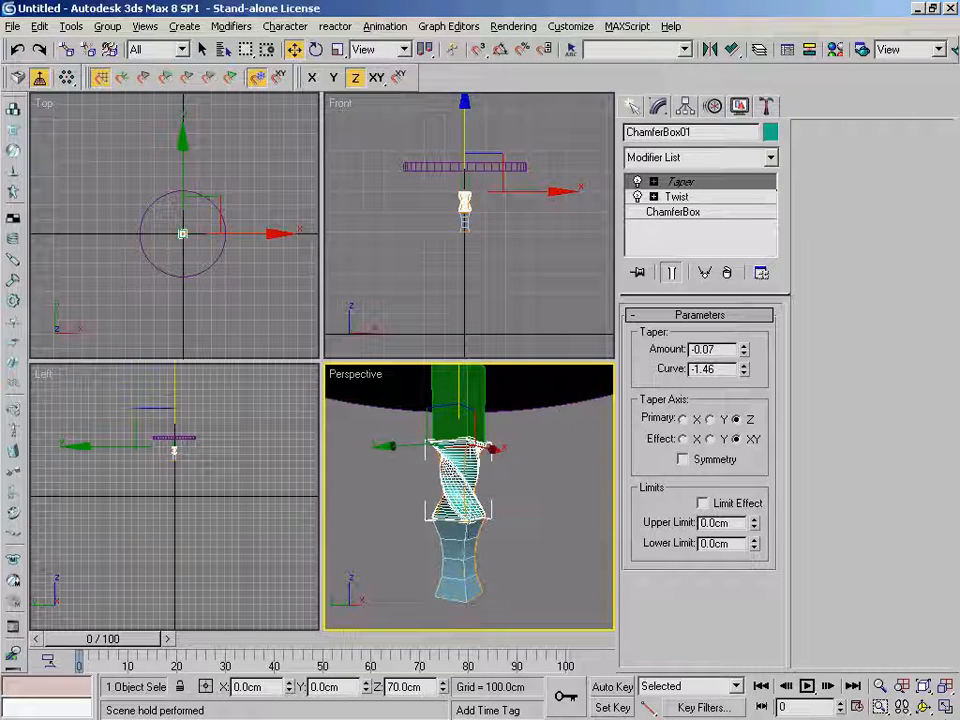
{"action": "key", "text": "alt+z"}
{"action": "left_click_drag", "start_coordinate": [510, 521], "coordinate": [569, 533]}
{"action": "key", "text": "w"}
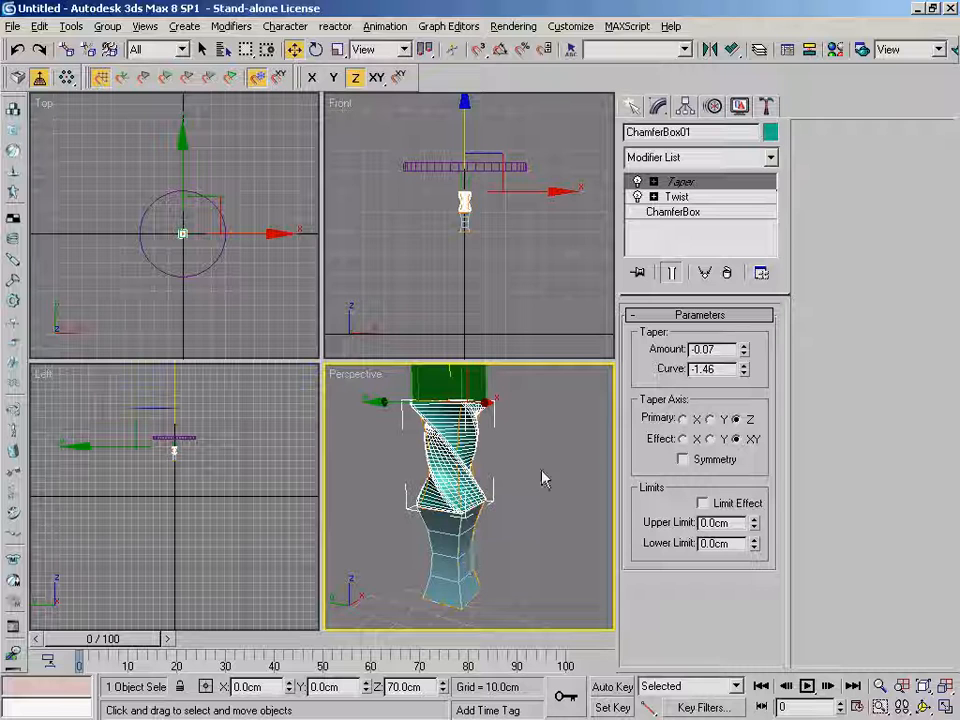
{"action": "middle_click_drag", "start_coordinate": [555, 459], "coordinate": [549, 467]}
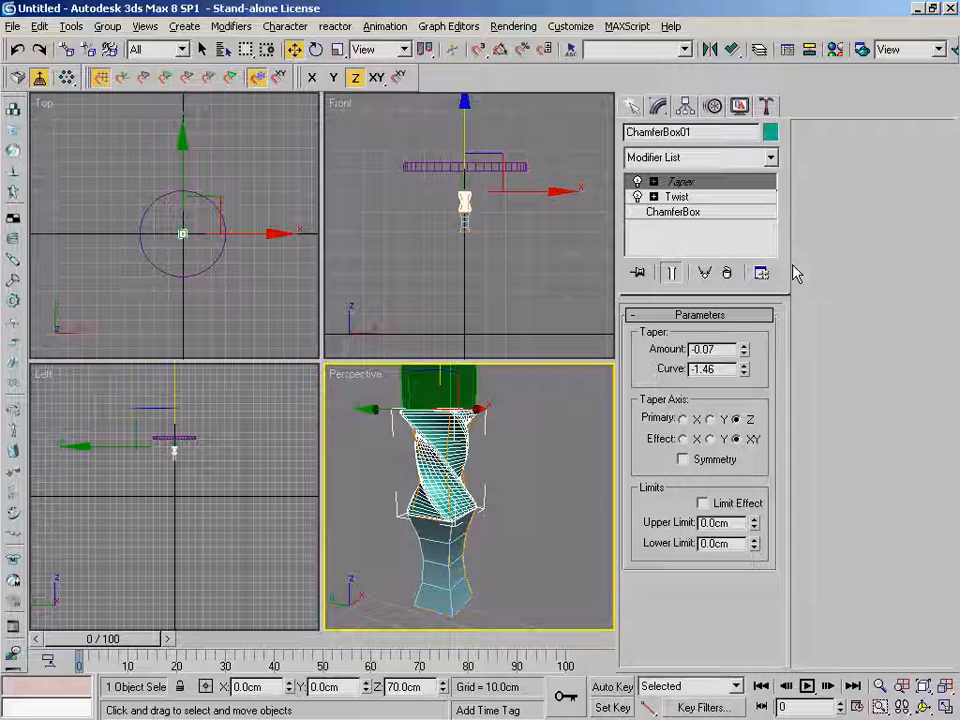
{"action": "left_click", "coordinate": [706, 274]}
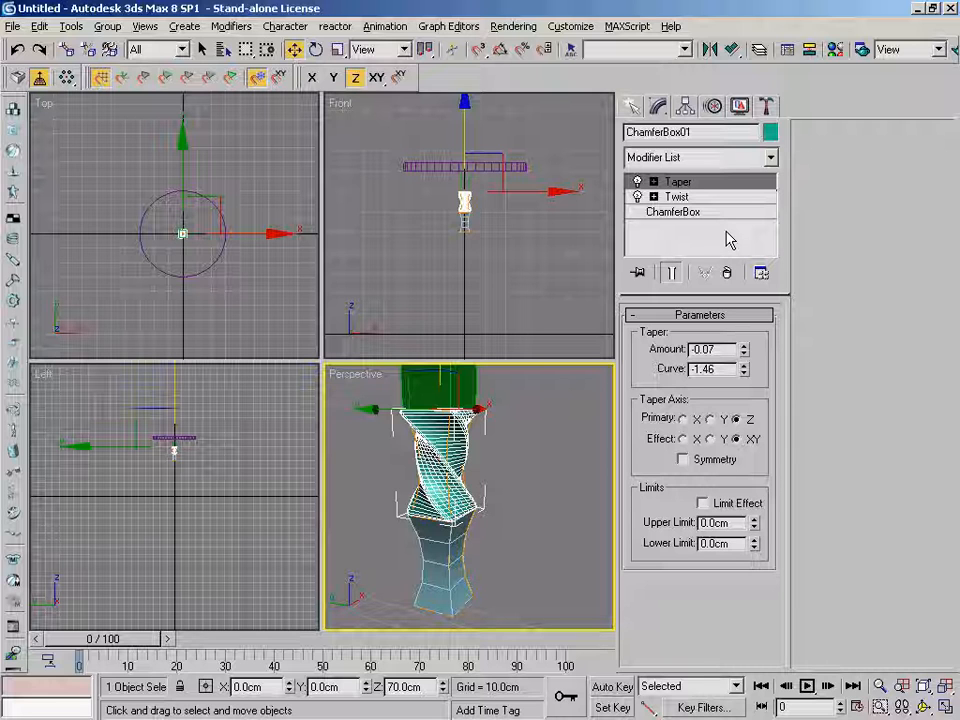
Set the chamfer box's Taper curve to 1 and hold the scene
{"action": "middle_click_drag", "start_coordinate": [548, 445], "coordinate": [548, 436]}
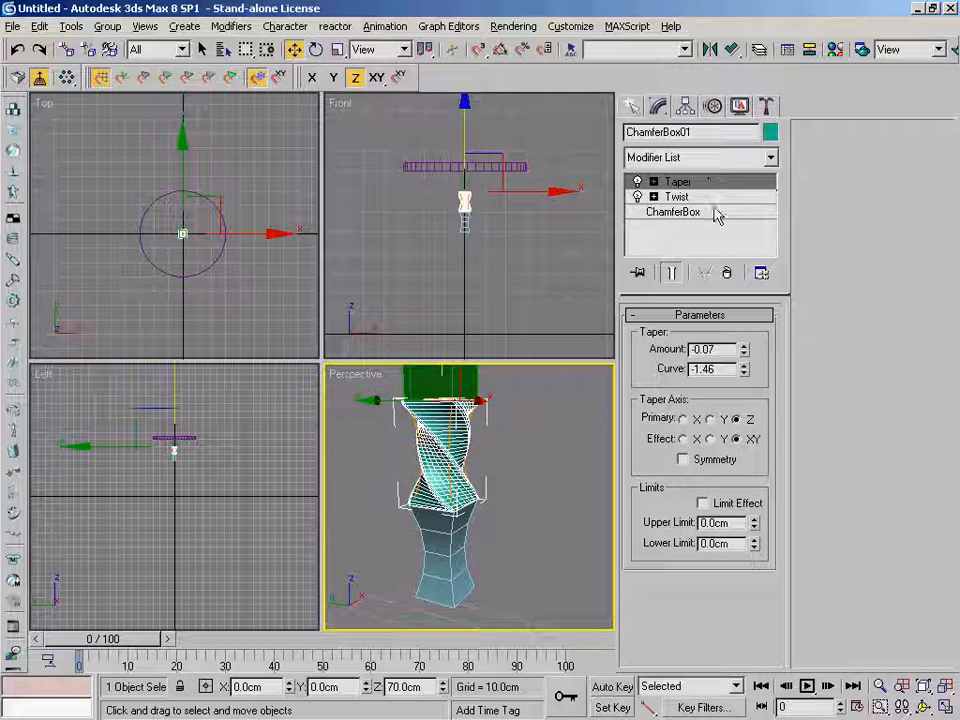
{"action": "double_click", "coordinate": [724, 370]}
{"action": "type", "text": "1"}
{"action": "key", "text": "Return"}
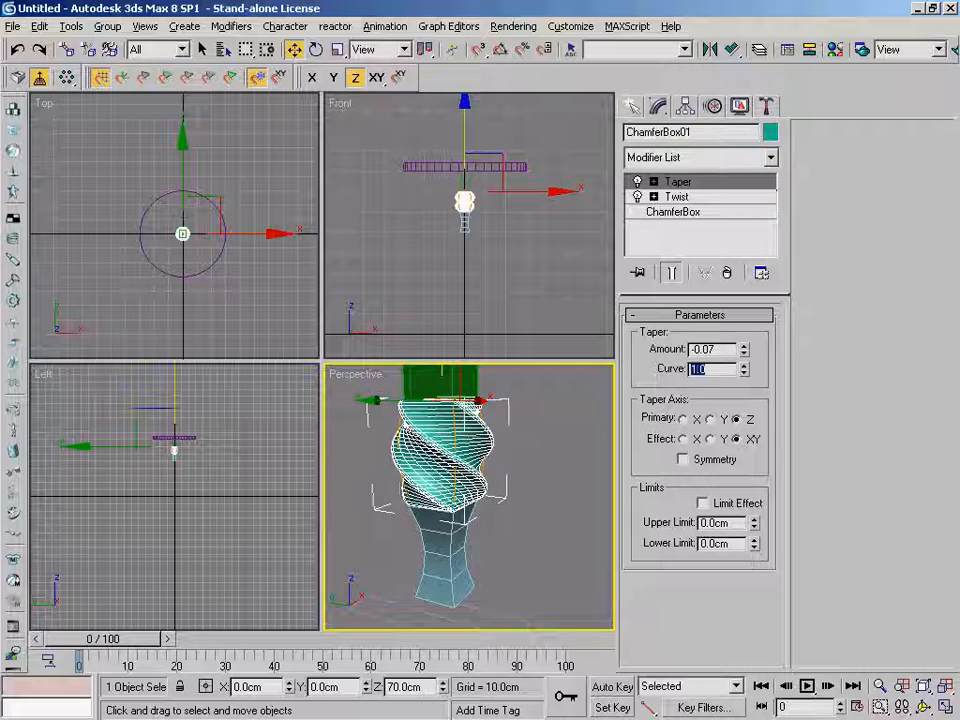
{"action": "middle_click_drag", "start_coordinate": [557, 510], "coordinate": [553, 549], "text": "alt"}
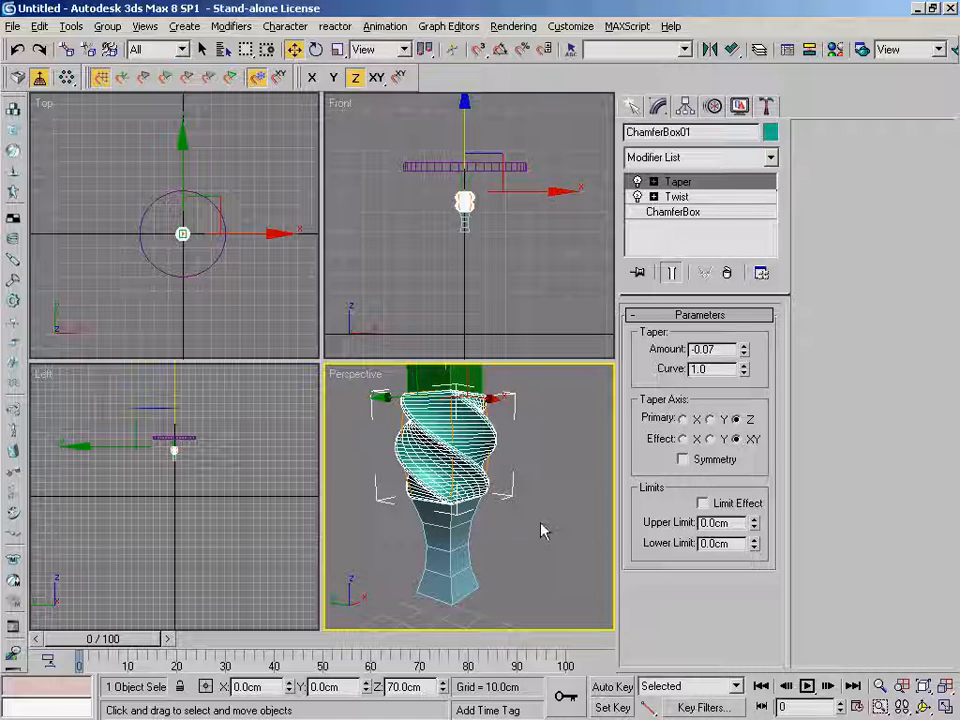
{"action": "key", "text": "ctrl+alt+h"}
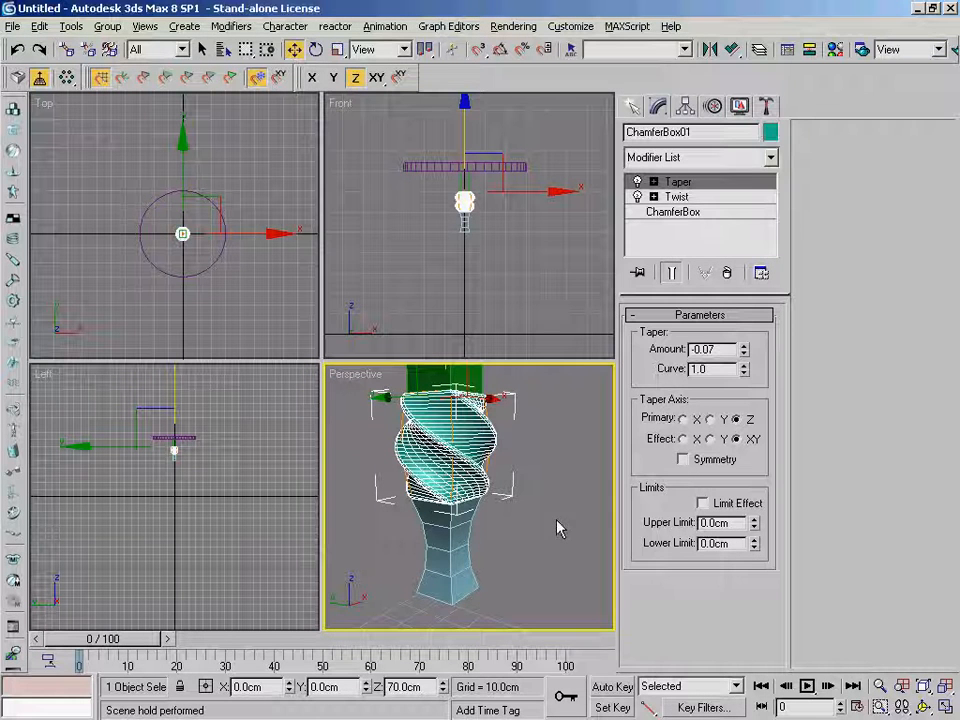
Apply a Lattice modifier above the Taper on the light blue box and look over its strut and joint parameters
{"action": "right_click", "coordinate": [556, 519]}
{"action": "left_click", "coordinate": [540, 541]}
{"action": "middle_click_drag", "start_coordinate": [530, 527], "coordinate": [517, 467], "text": "alt"}
{"action": "left_click", "coordinate": [500, 528]}
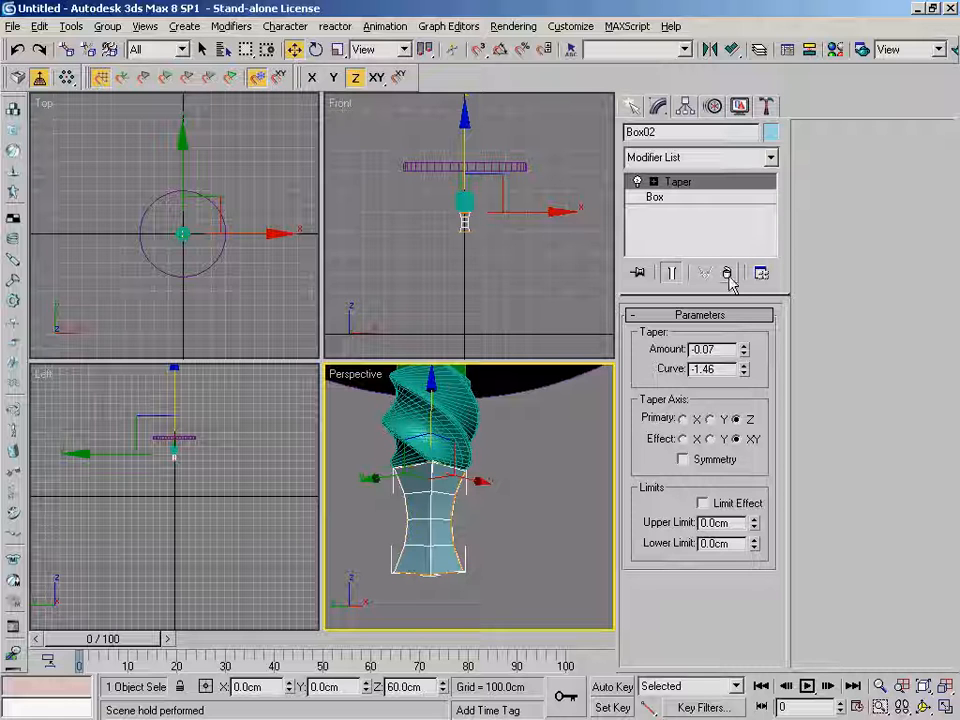
{"action": "left_click", "coordinate": [770, 160]}
{"action": "left_click_drag", "start_coordinate": [773, 207], "coordinate": [800, 441]}
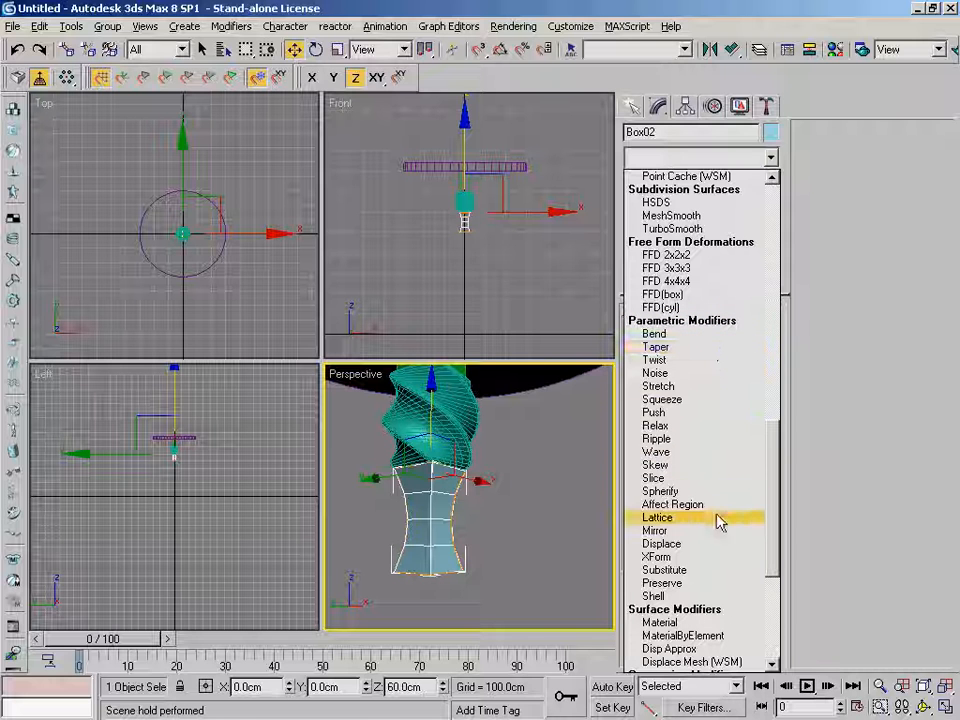
{"action": "left_click", "coordinate": [682, 518]}
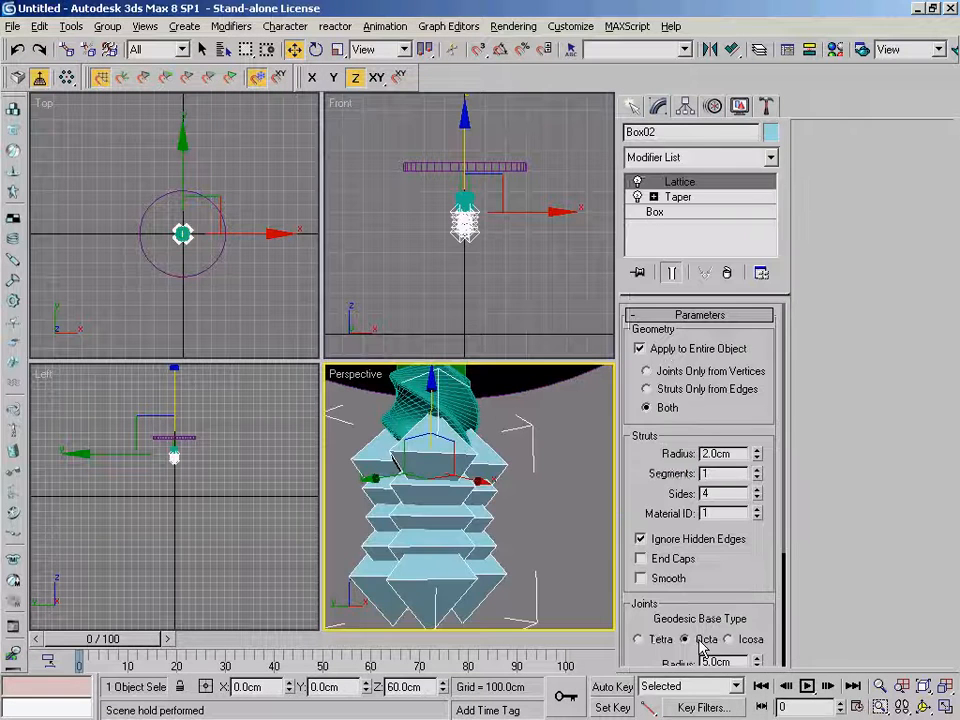
{"action": "middle_click_drag", "start_coordinate": [531, 461], "coordinate": [555, 463]}
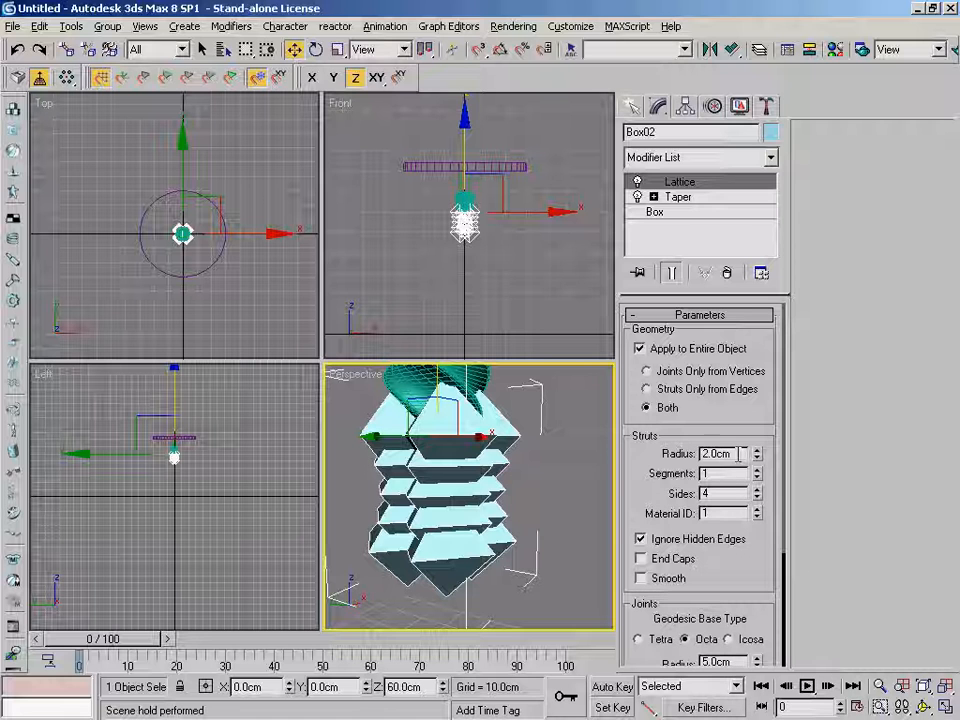
{"action": "left_click_drag", "start_coordinate": [750, 413], "coordinate": [748, 395]}
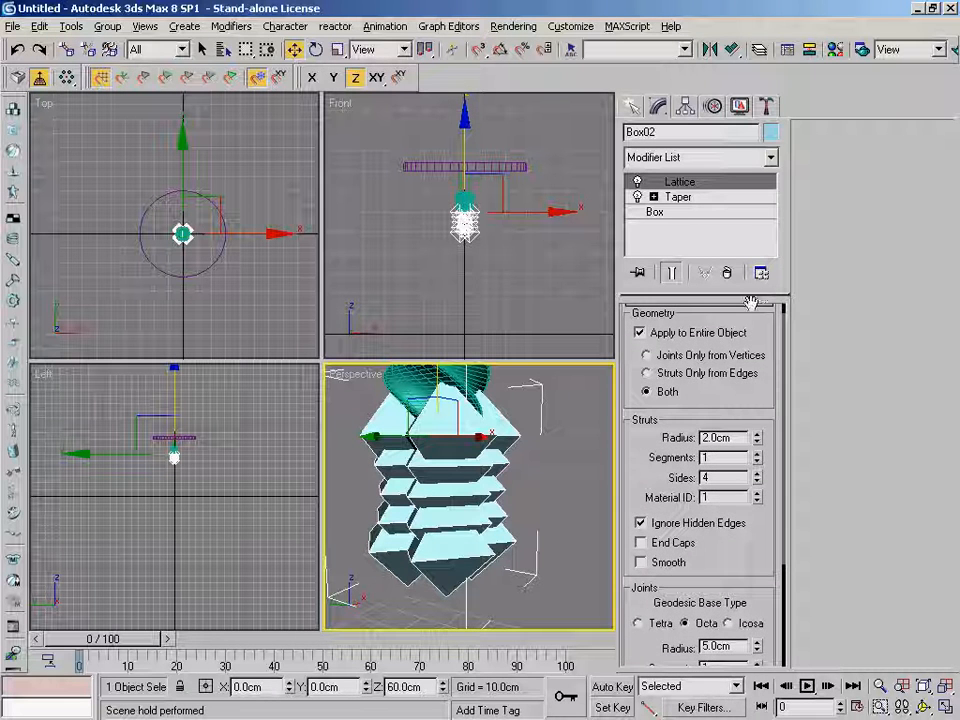
Set the strut radius of the light blue box's Lattice modifier to 0.4 cm
{"action": "left_click_drag", "start_coordinate": [757, 292], "coordinate": [784, 285]}
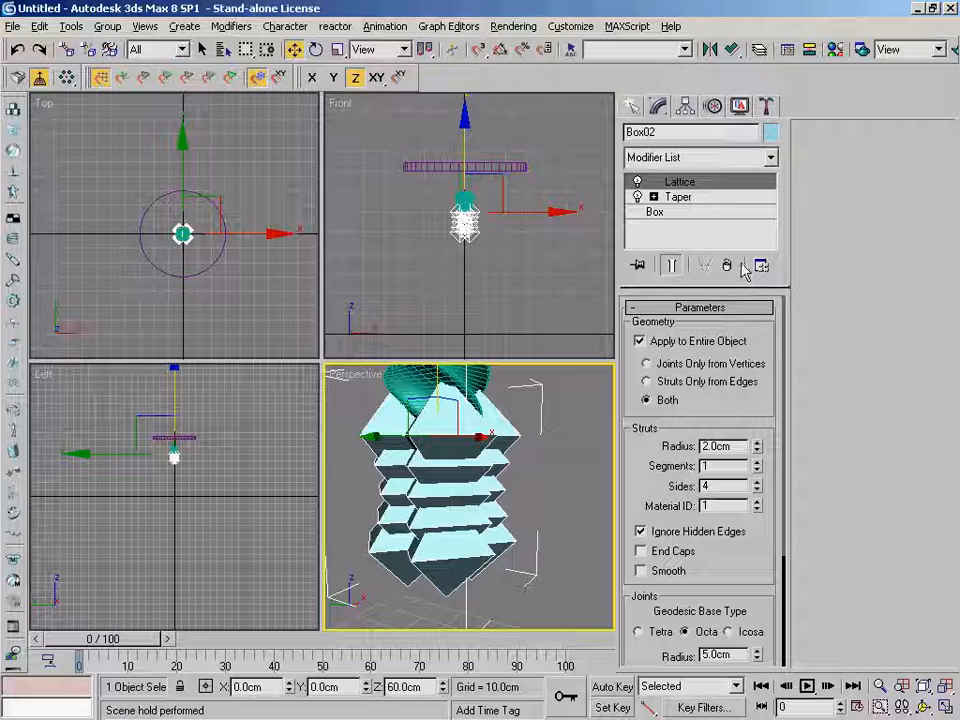
{"action": "left_click_drag", "start_coordinate": [771, 287], "coordinate": [771, 265]}
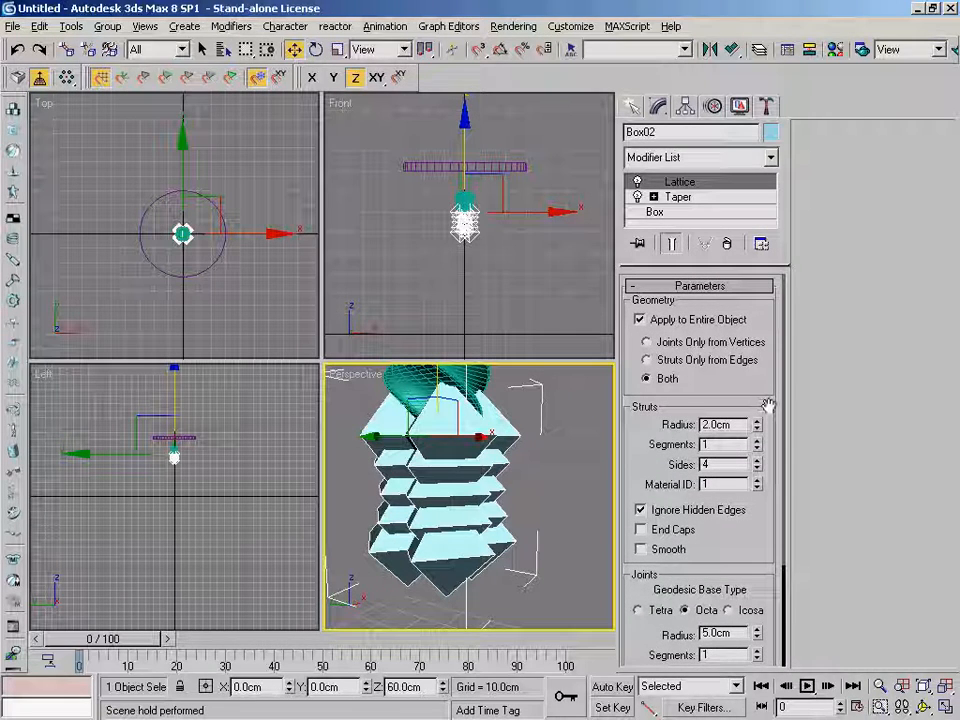
{"action": "left_click_drag", "start_coordinate": [768, 406], "coordinate": [766, 378]}
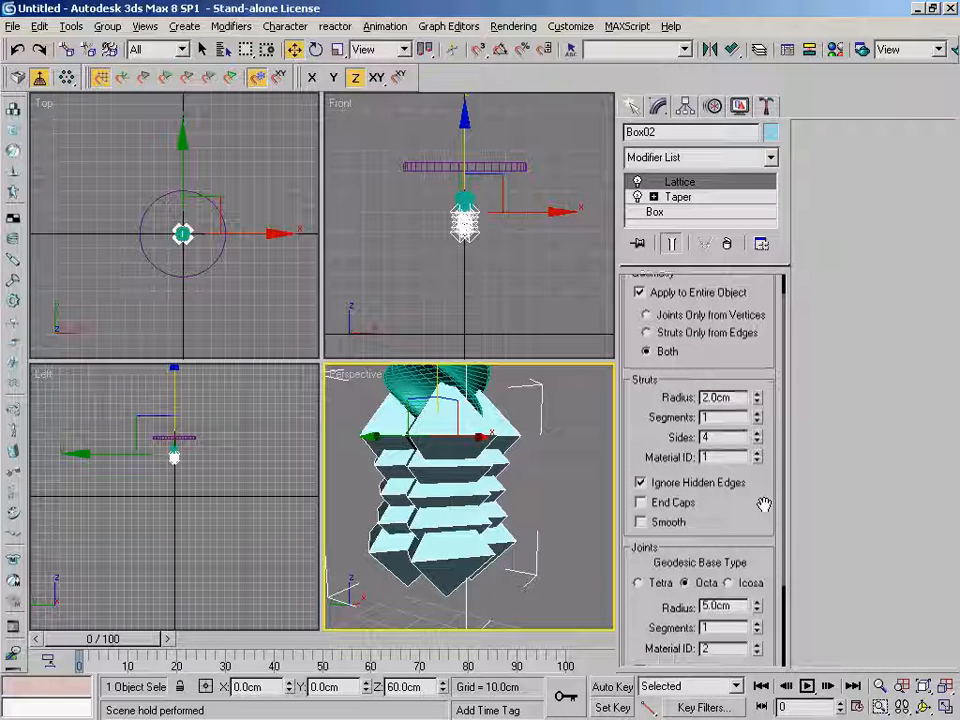
{"action": "double_click", "coordinate": [722, 397]}
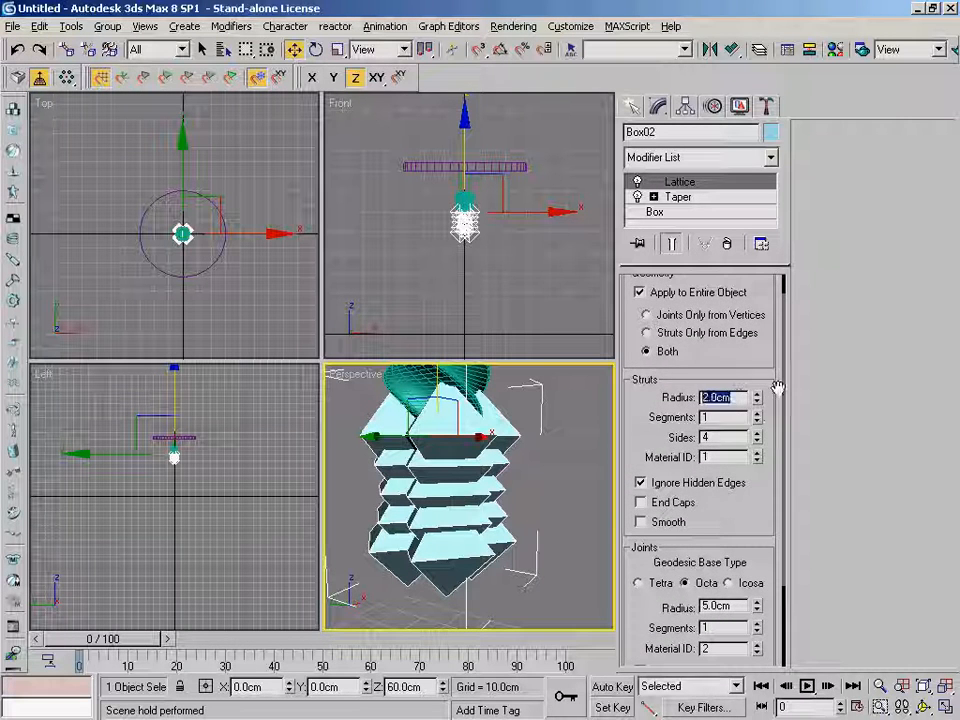
{"action": "type", "text": "0"}
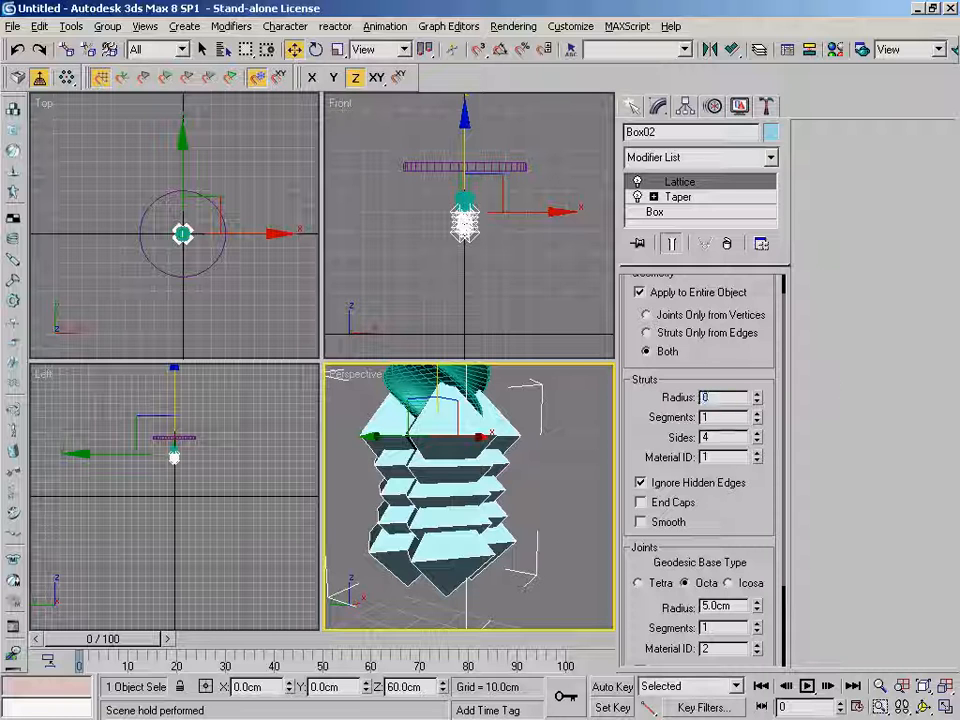
{"action": "type", "text": ".4"}
{"action": "key", "text": "Return"}
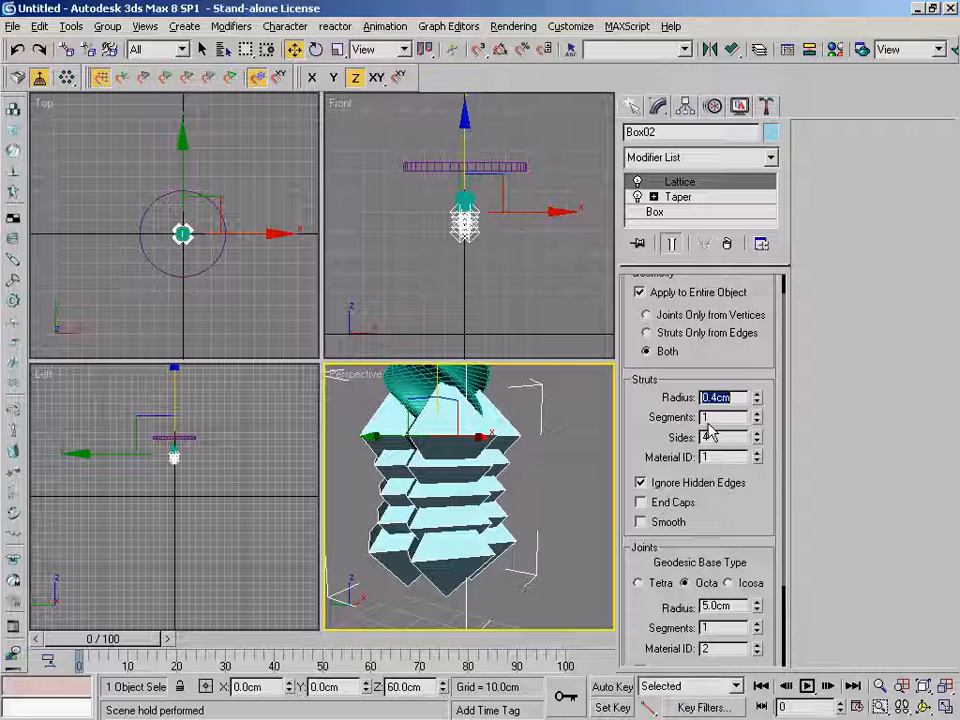
Give the Lattice struts 8 sides and reduce the joint radius to 0 cm
{"action": "left_click_drag", "start_coordinate": [714, 437], "coordinate": [677, 428]}
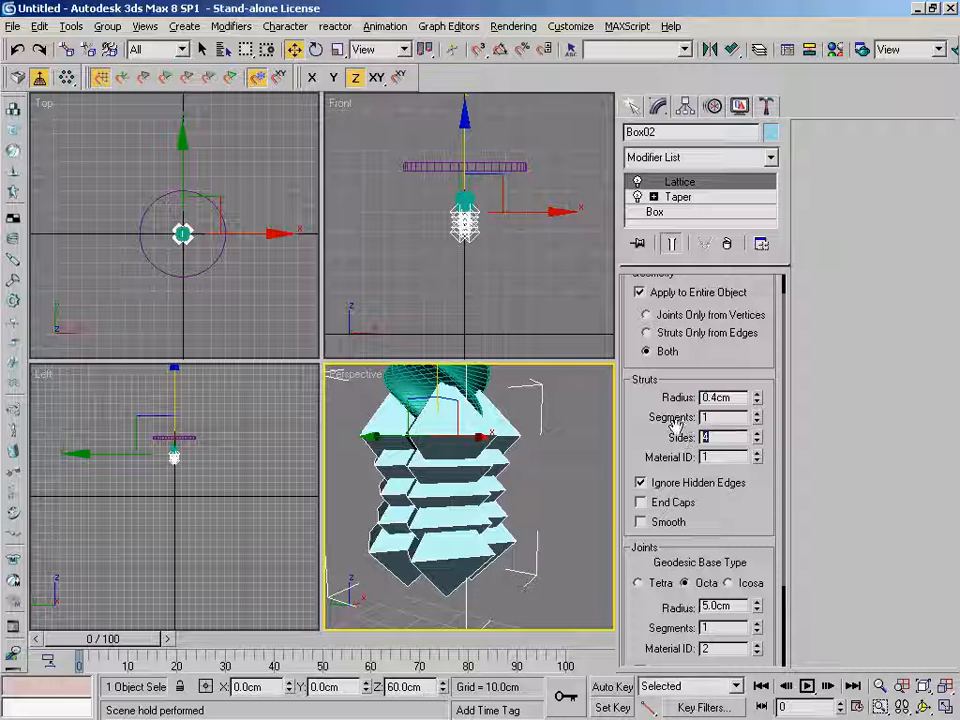
{"action": "type", "text": "8"}
{"action": "left_click_drag", "start_coordinate": [737, 551], "coordinate": [775, 449]}
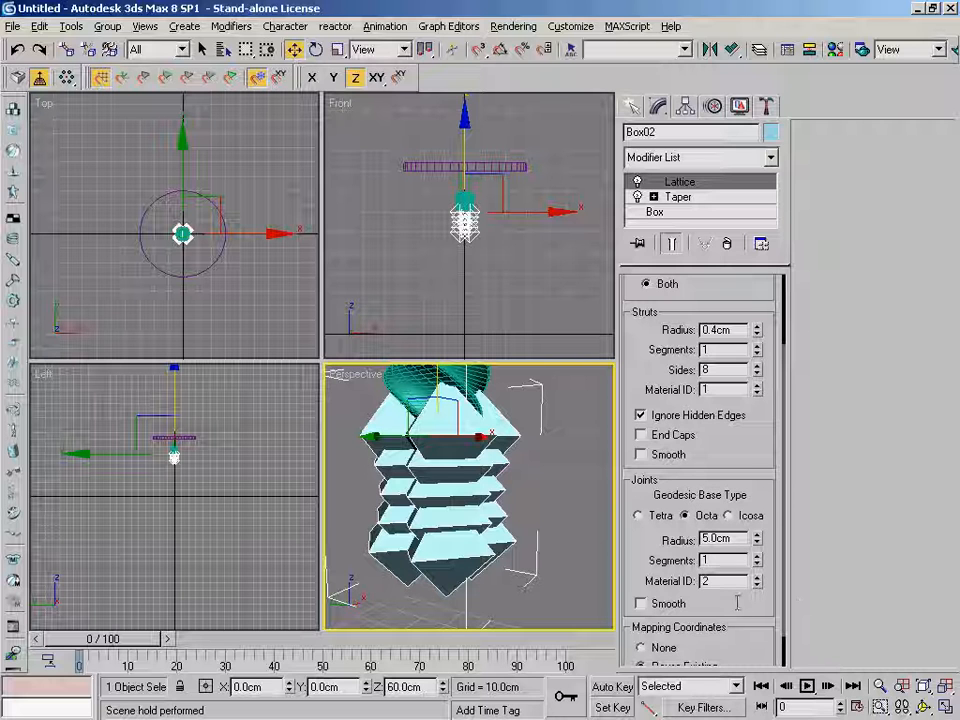
{"action": "right_click", "coordinate": [758, 543]}
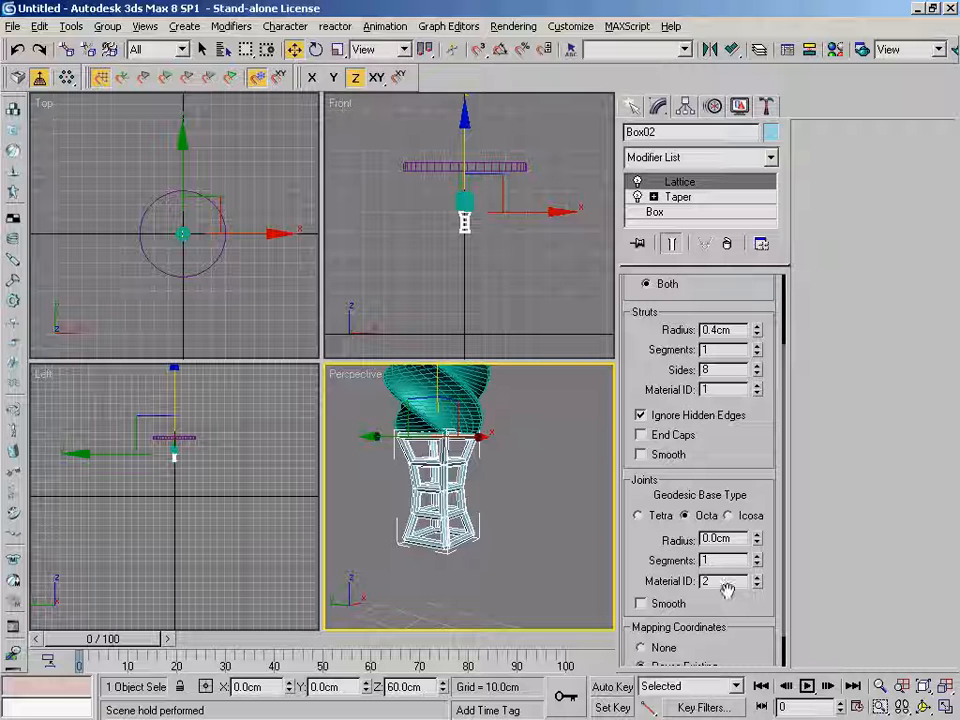
{"action": "scroll", "coordinate": [765, 456], "scroll_direction": "down", "scroll_amount": 1}
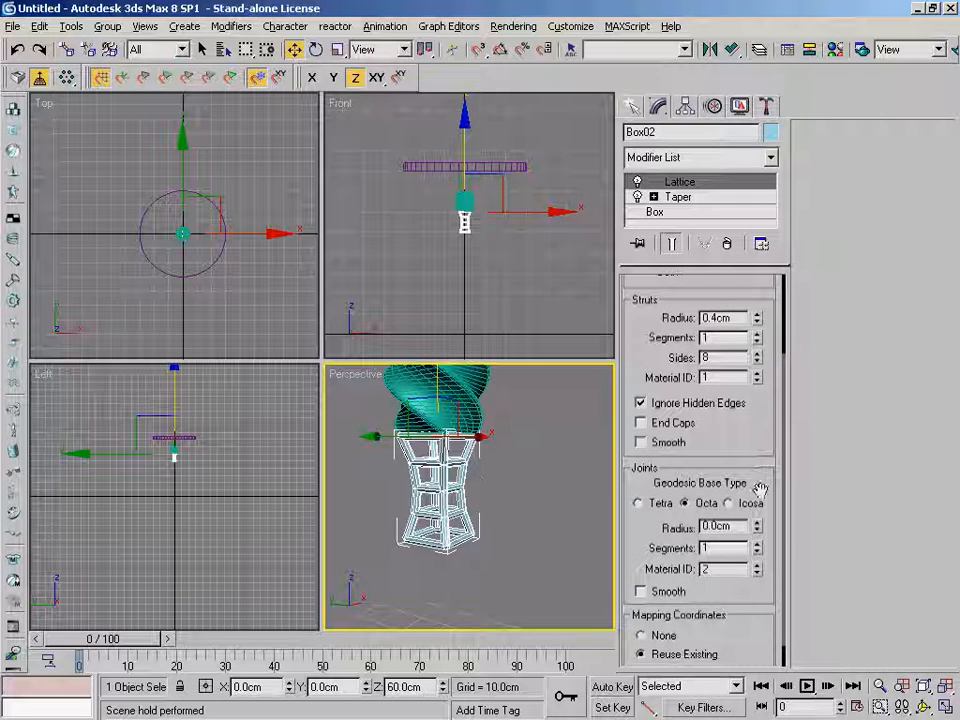
Examine the latticed light blue box beneath the twisted box from several angles and distances
{"action": "middle_click_drag", "start_coordinate": [519, 476], "coordinate": [525, 436], "text": "alt"}
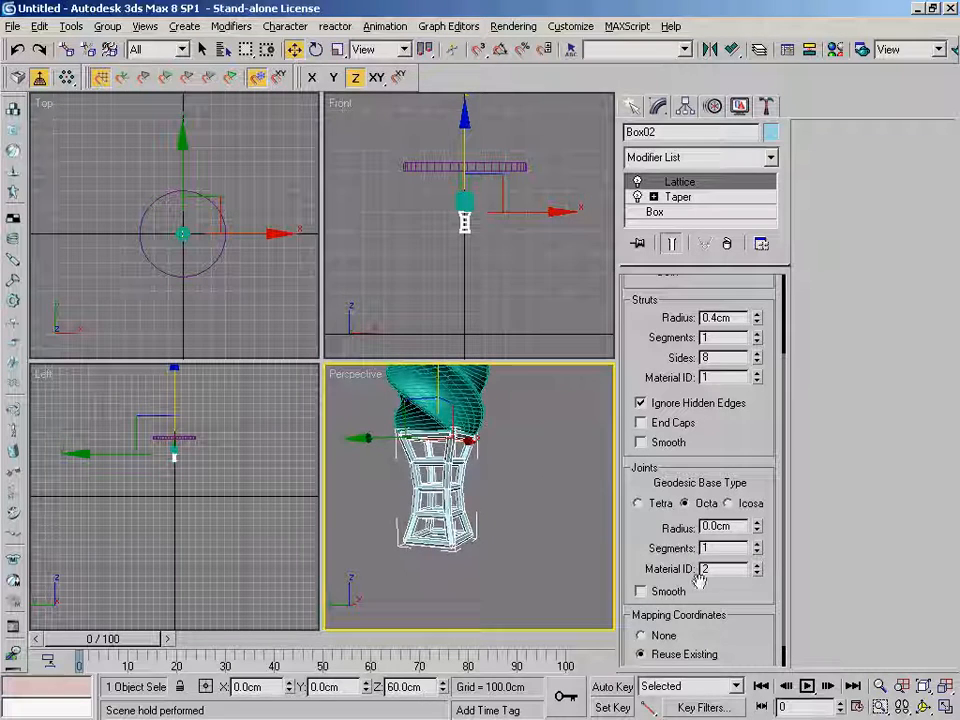
{"action": "left_click", "coordinate": [879, 686]}
{"action": "mouse_move", "coordinate": [540, 463]}
{"action": "left_mouse_down"}
{"action": "mouse_move", "coordinate": [549, 487]}
{"action": "mouse_move", "coordinate": [536, 463]}
{"action": "left_mouse_up"}
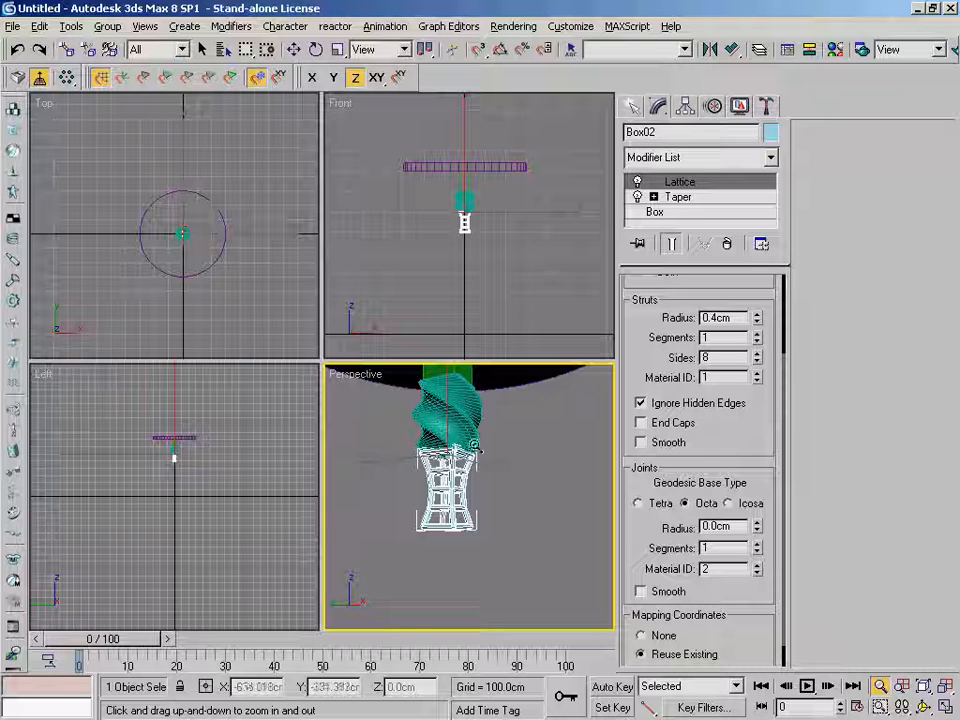
{"action": "middle_click_drag", "start_coordinate": [529, 459], "coordinate": [533, 500], "text": "alt"}
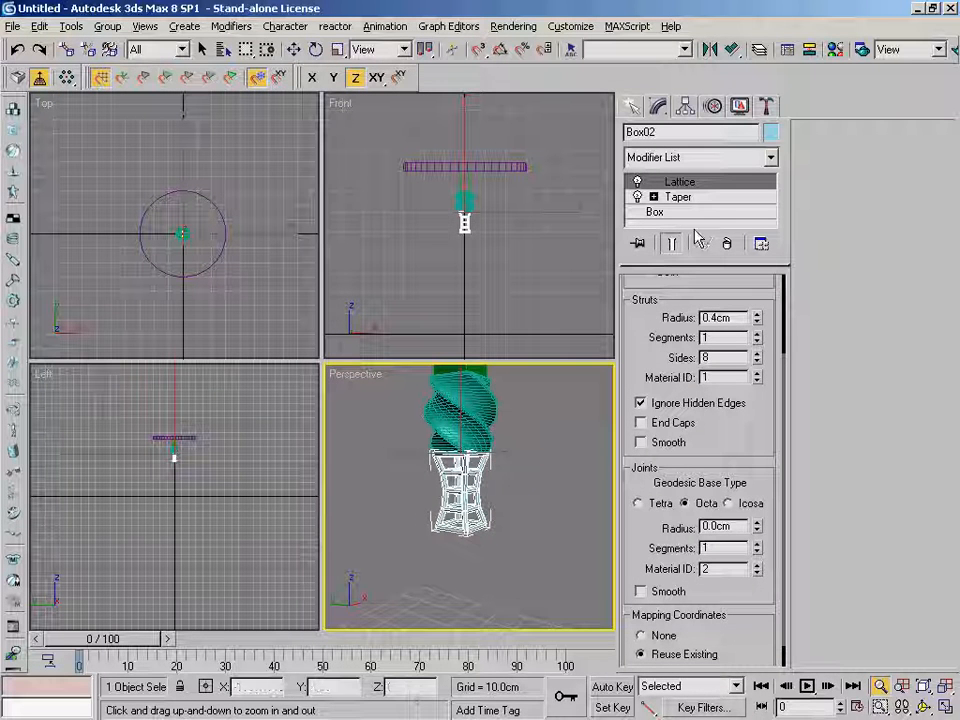
{"action": "left_click_drag", "start_coordinate": [527, 491], "coordinate": [531, 472]}
{"action": "middle_click_drag", "start_coordinate": [549, 504], "coordinate": [530, 521], "text": "alt"}
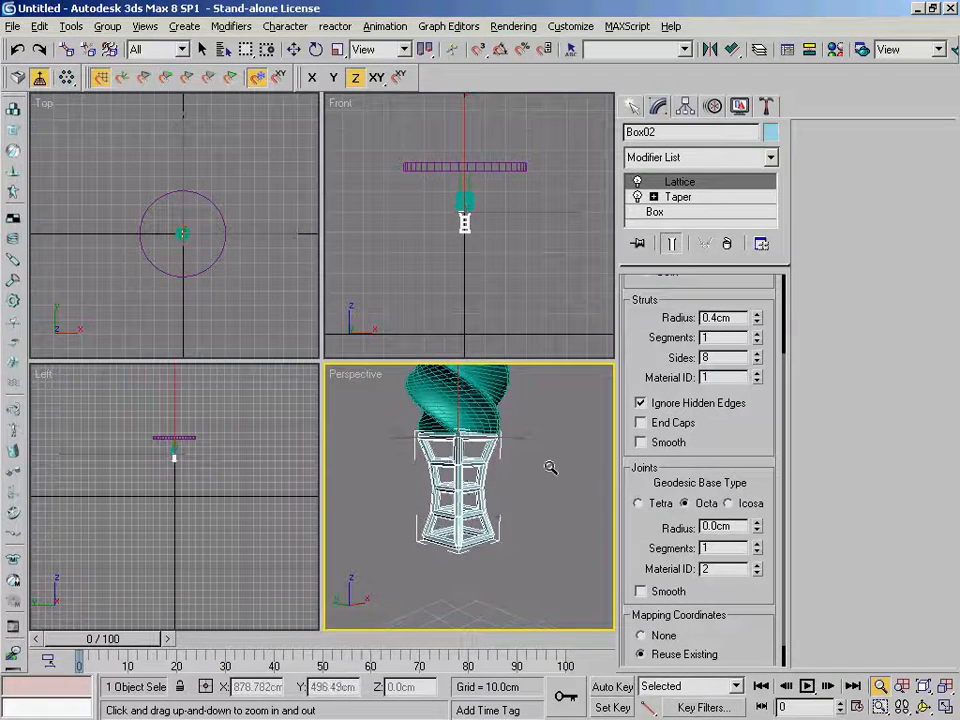
{"action": "middle_click_drag", "start_coordinate": [558, 470], "coordinate": [525, 514], "text": "alt"}
{"action": "mouse_move", "coordinate": [526, 467]}
{"action": "left_mouse_down"}
{"action": "mouse_move", "coordinate": [542, 482]}
{"action": "mouse_move", "coordinate": [559, 435]}
{"action": "mouse_move", "coordinate": [519, 465]}
{"action": "left_mouse_up"}
{"action": "middle_click_drag", "start_coordinate": [518, 465], "coordinate": [553, 476], "text": "alt"}
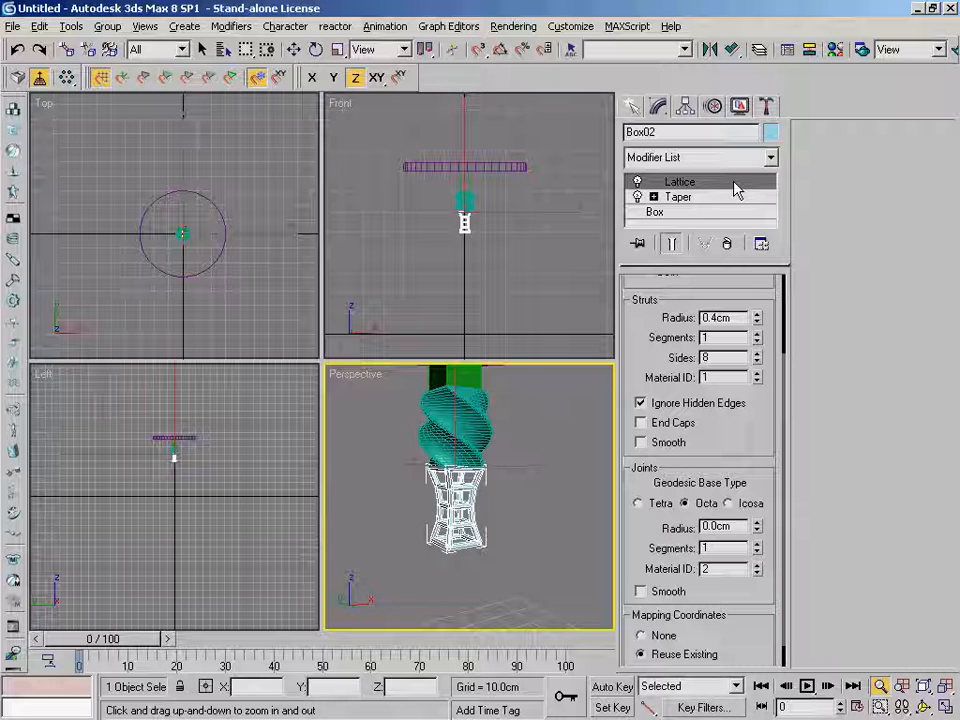
Cut the Lattice modifier from the light blue box and paste it onto the green box under the table top
{"action": "right_click", "coordinate": [737, 190]}
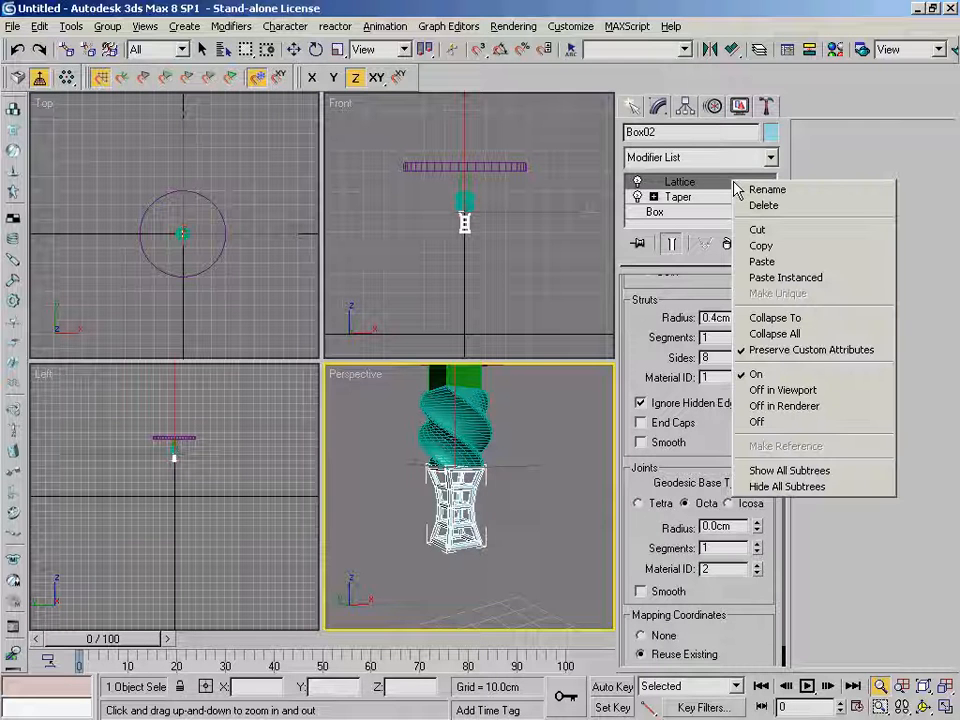
{"action": "left_click", "coordinate": [790, 235]}
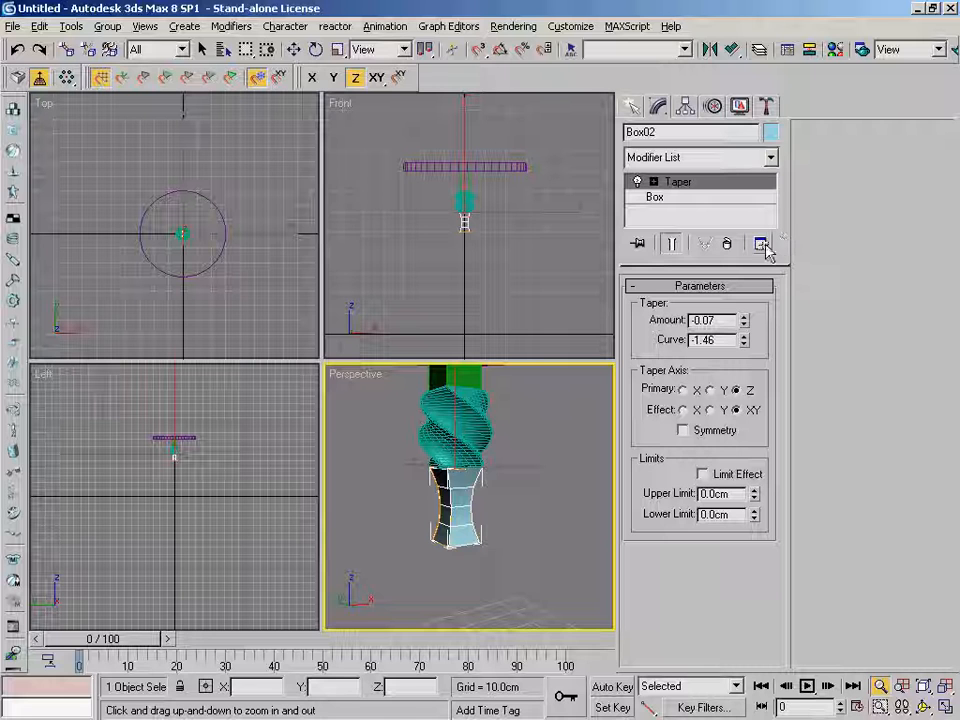
{"action": "middle_click_drag", "start_coordinate": [545, 405], "coordinate": [538, 456]}
{"action": "key", "text": "w"}
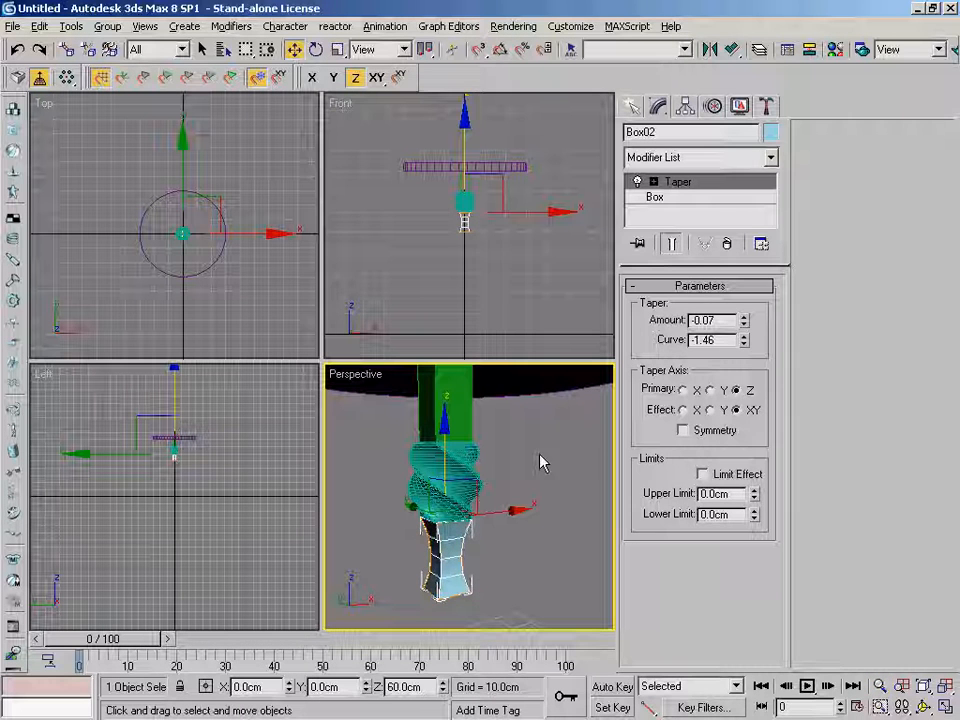
{"action": "left_click", "coordinate": [485, 430]}
{"action": "middle_click_drag", "start_coordinate": [530, 426], "coordinate": [558, 442], "text": "alt"}
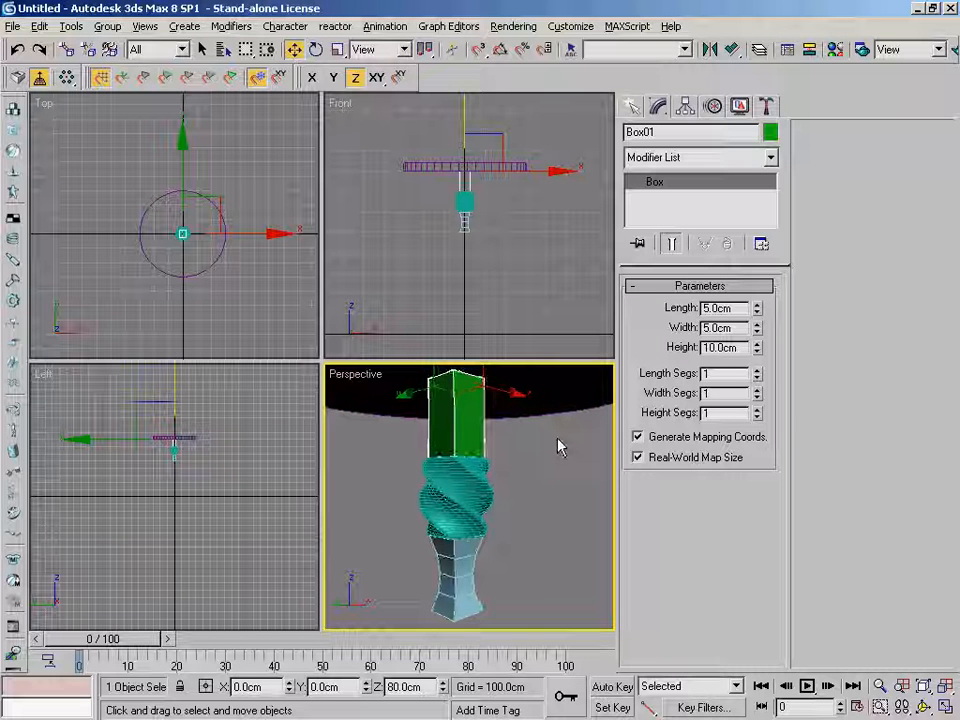
{"action": "right_click", "coordinate": [736, 190]}
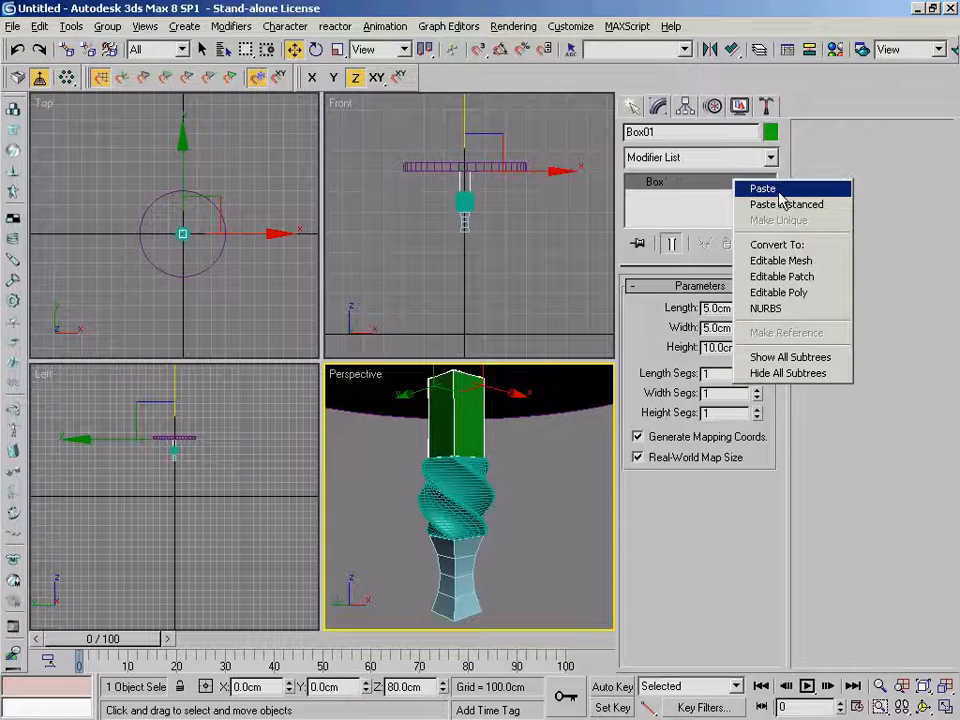
{"action": "left_click", "coordinate": [778, 192]}
{"action": "middle_click_drag", "start_coordinate": [544, 510], "coordinate": [570, 514]}
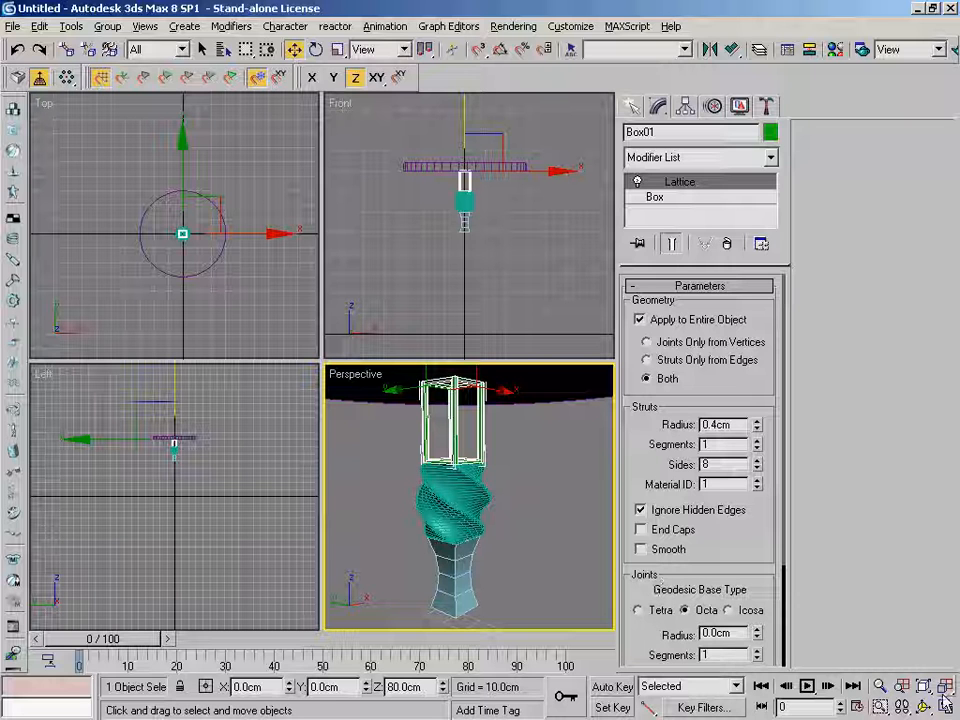
{"action": "key", "text": "ctrl+r"}
{"action": "left_click_drag", "start_coordinate": [484, 467], "coordinate": [508, 501]}
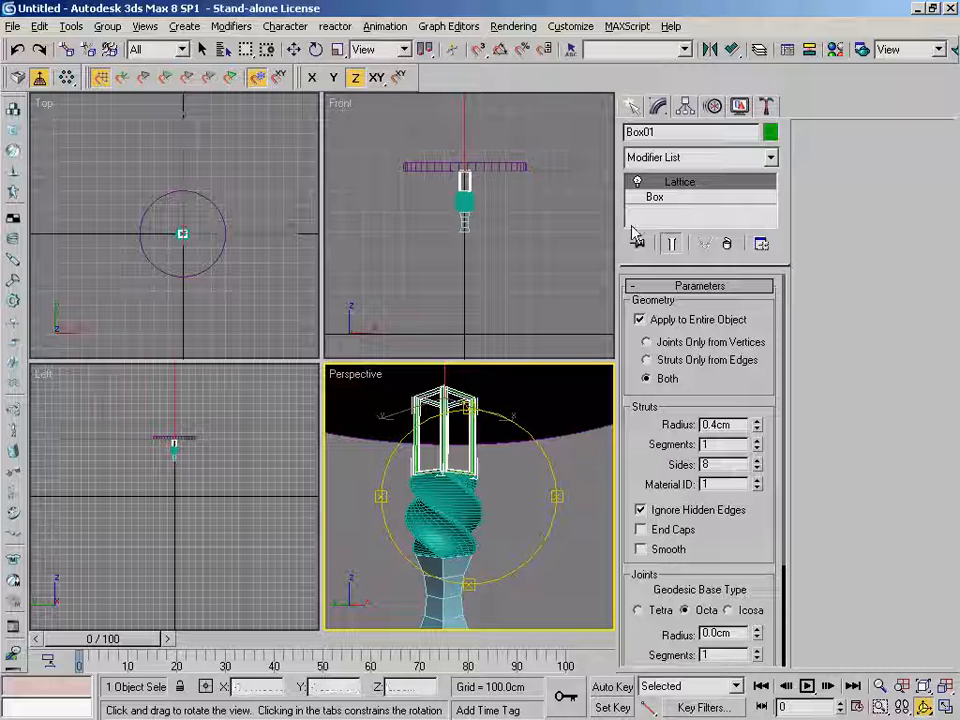
Set the green box's height segments to 3 beneath its Lattice modifier
{"action": "left_click", "coordinate": [678, 205]}
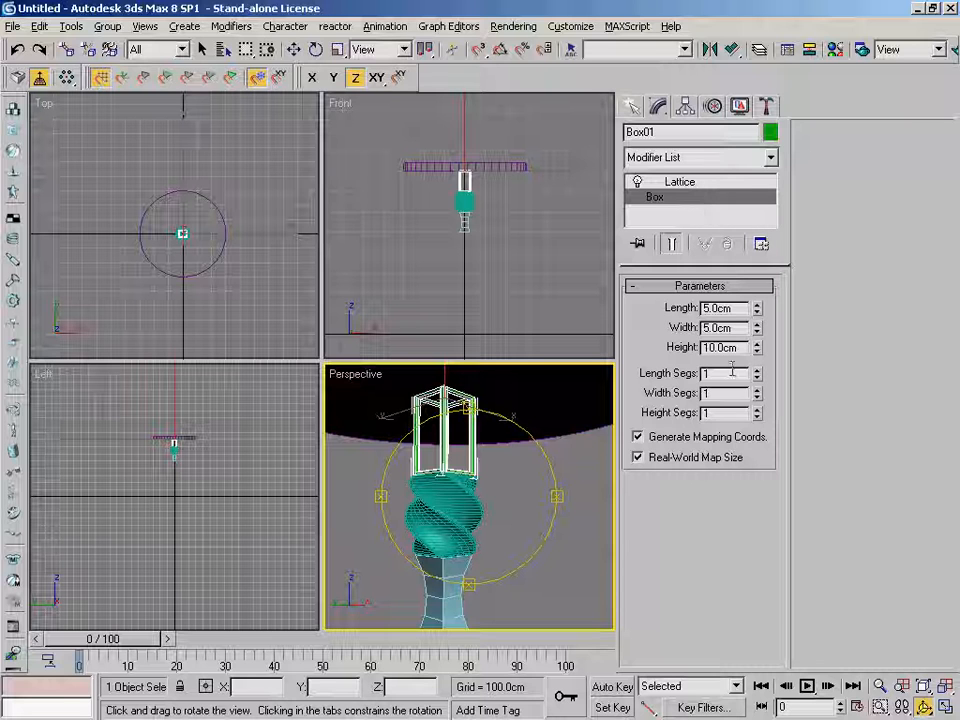
{"action": "left_click", "coordinate": [757, 409]}
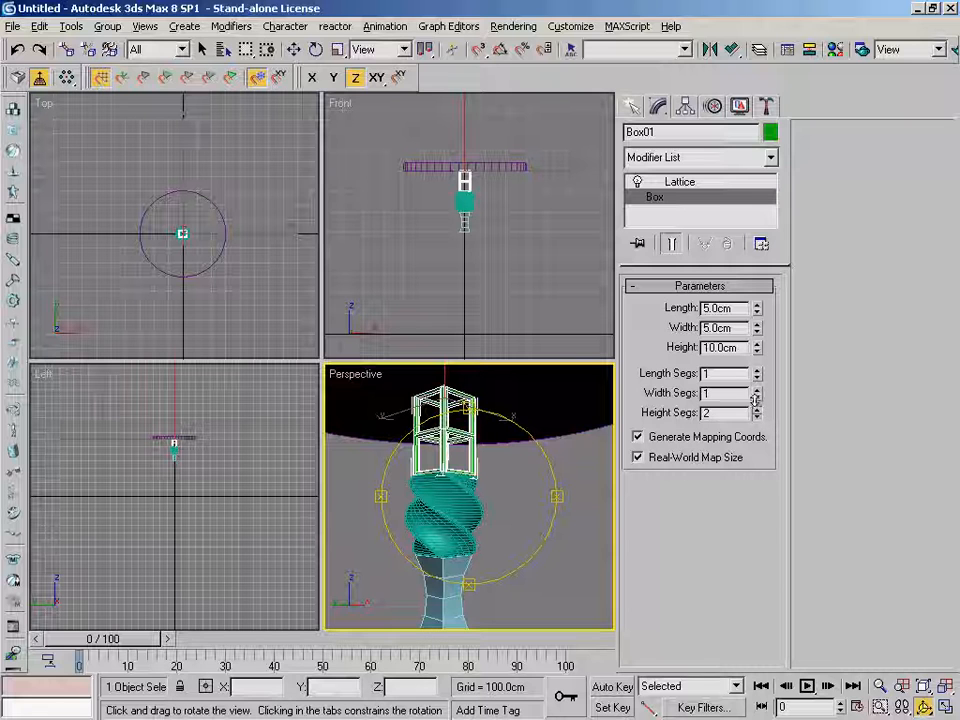
{"action": "left_click", "coordinate": [757, 409]}
{"action": "left_click", "coordinate": [757, 409]}
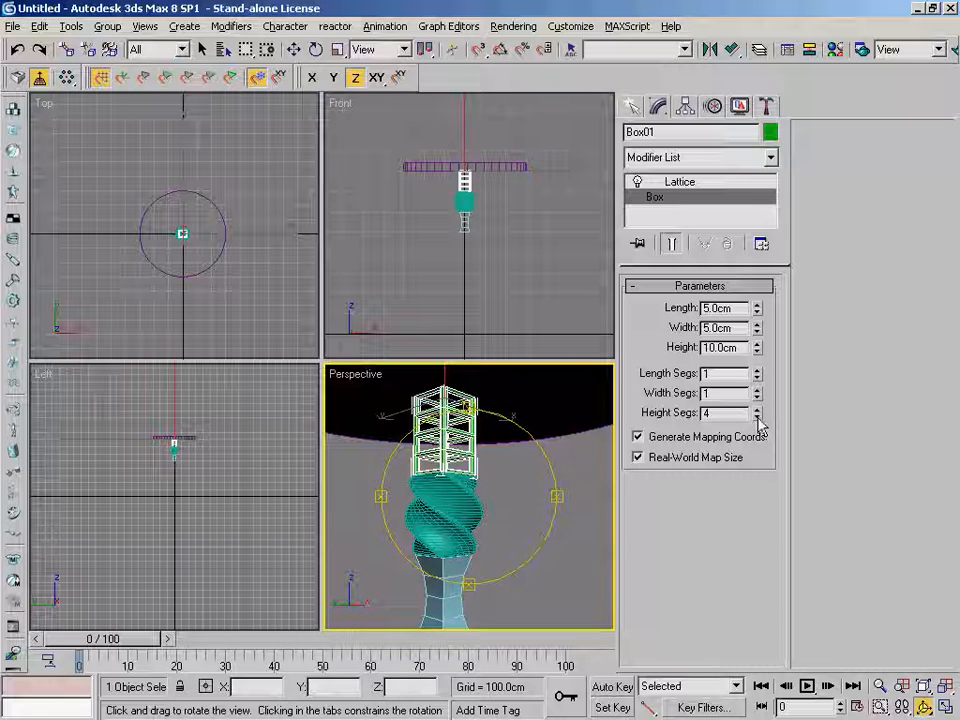
{"action": "left_click", "coordinate": [757, 416]}
Apply a Spherify modifier above the Taper on the light blue box and set its percent to 50
{"action": "left_click_drag", "start_coordinate": [440, 515], "coordinate": [556, 445]}
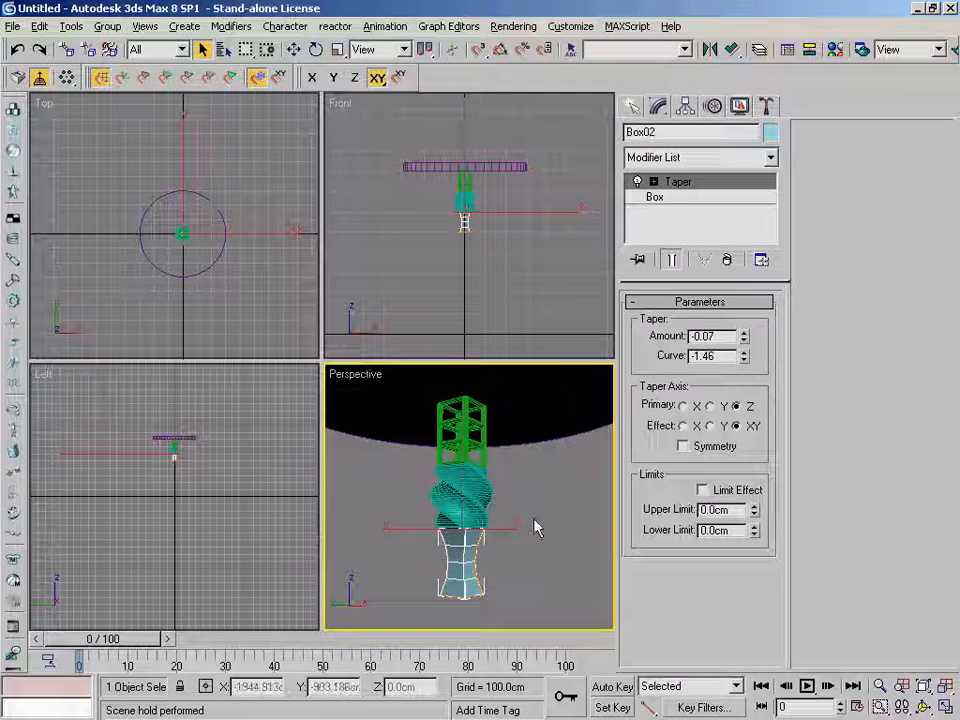
{"action": "middle_click_drag", "start_coordinate": [546, 506], "coordinate": [543, 508]}
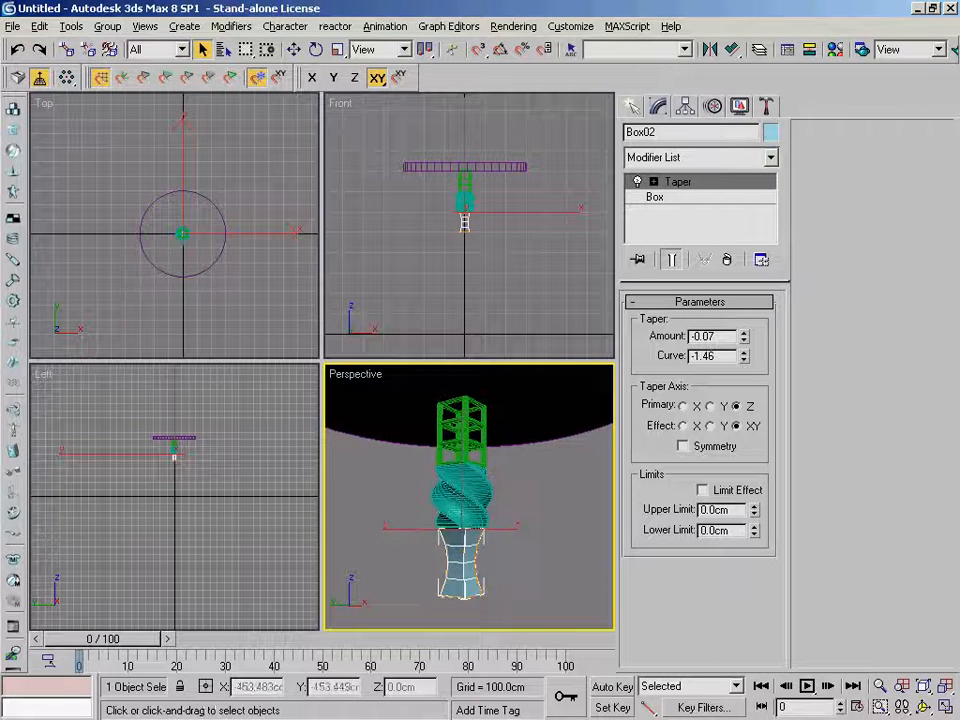
{"action": "left_click", "coordinate": [750, 157]}
{"action": "left_click_drag", "start_coordinate": [775, 214], "coordinate": [787, 459]}
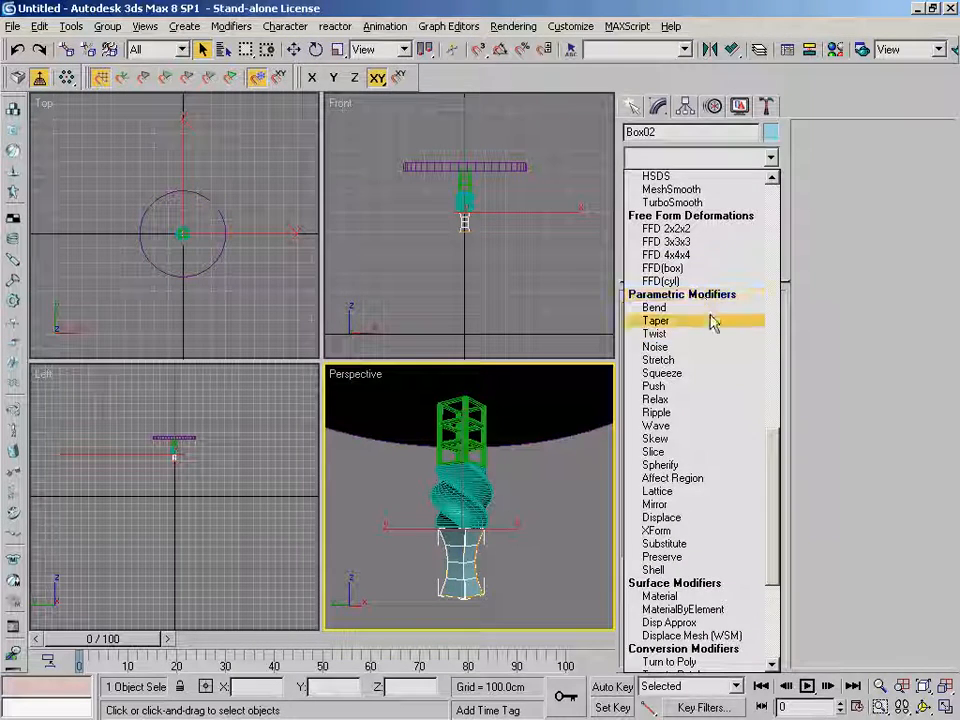
{"action": "left_click", "coordinate": [704, 465]}
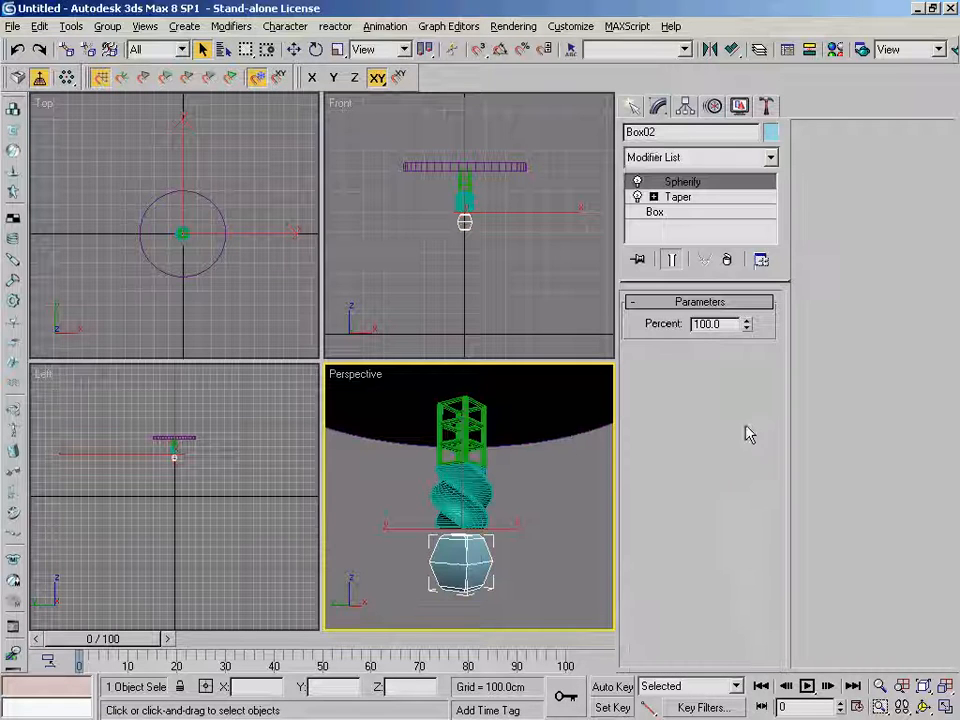
{"action": "left_click_drag", "start_coordinate": [728, 324], "coordinate": [676, 332]}
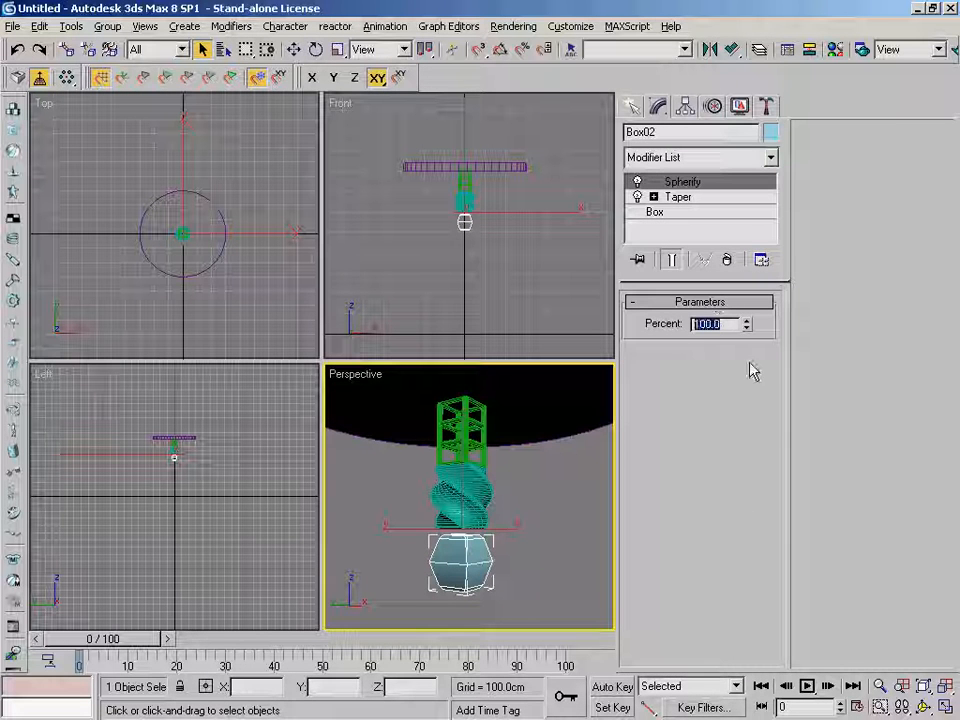
{"action": "type", "text": "50"}
{"action": "key", "text": "Return"}
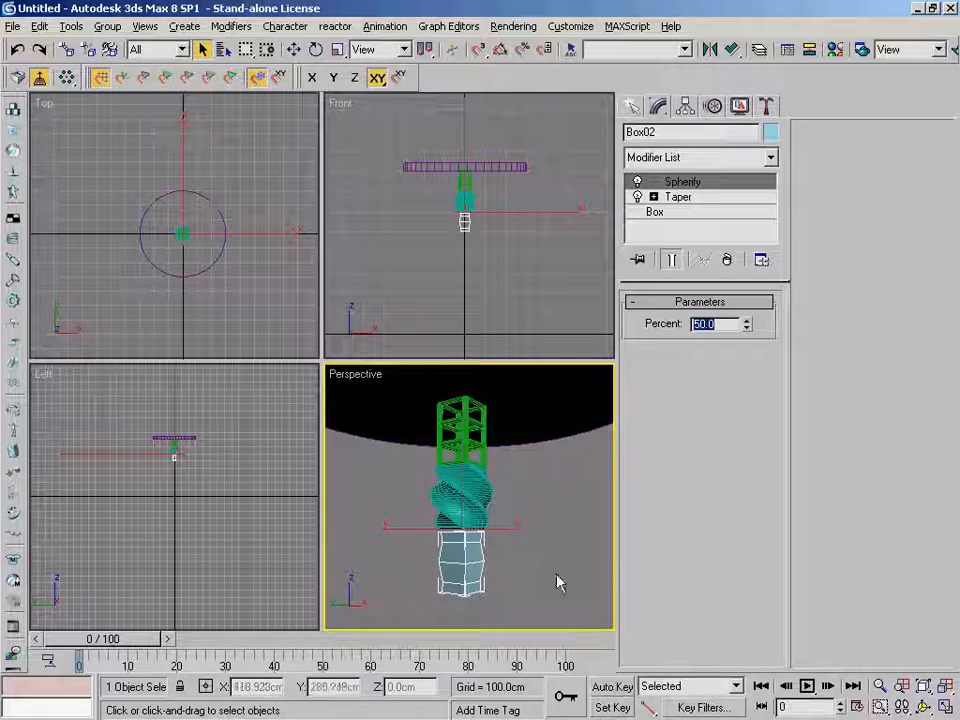
Inspect the spherified light blue box up close and select its Spherify modifier in the stack
{"action": "mouse_move", "coordinate": [545, 527]}
{"action": "middle_mouse_down", "text": "alt"}
{"action": "mouse_move", "coordinate": [538, 549]}
{"action": "mouse_move", "coordinate": [547, 550]}
{"action": "mouse_move", "coordinate": [551, 529]}
{"action": "middle_mouse_up", "text": "alt"}
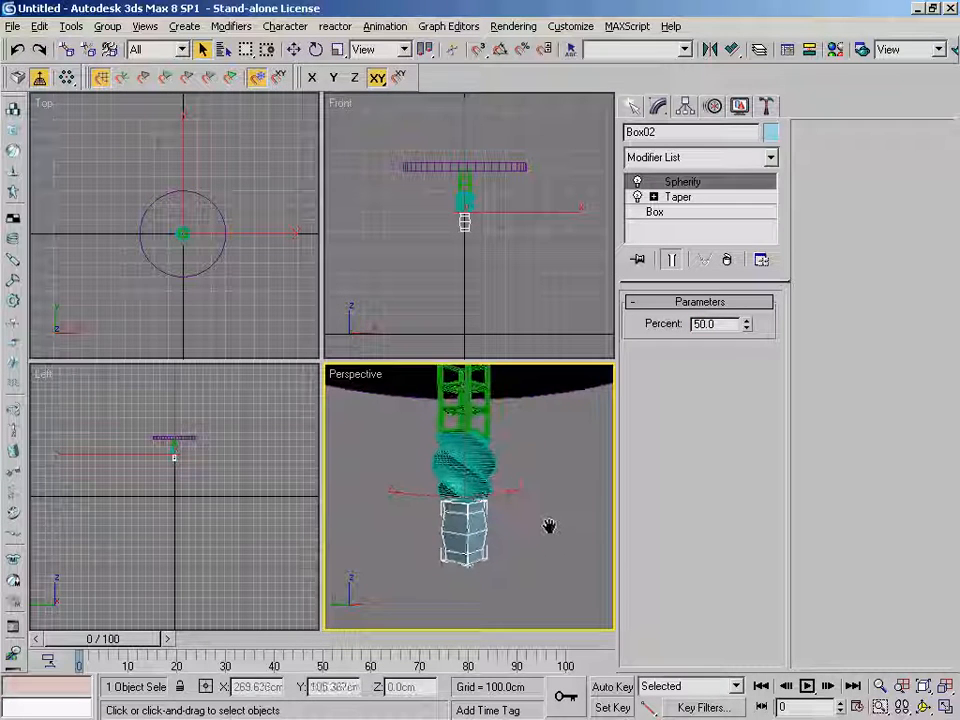
{"action": "left_click", "coordinate": [879, 686]}
{"action": "left_click_drag", "start_coordinate": [541, 553], "coordinate": [552, 518]}
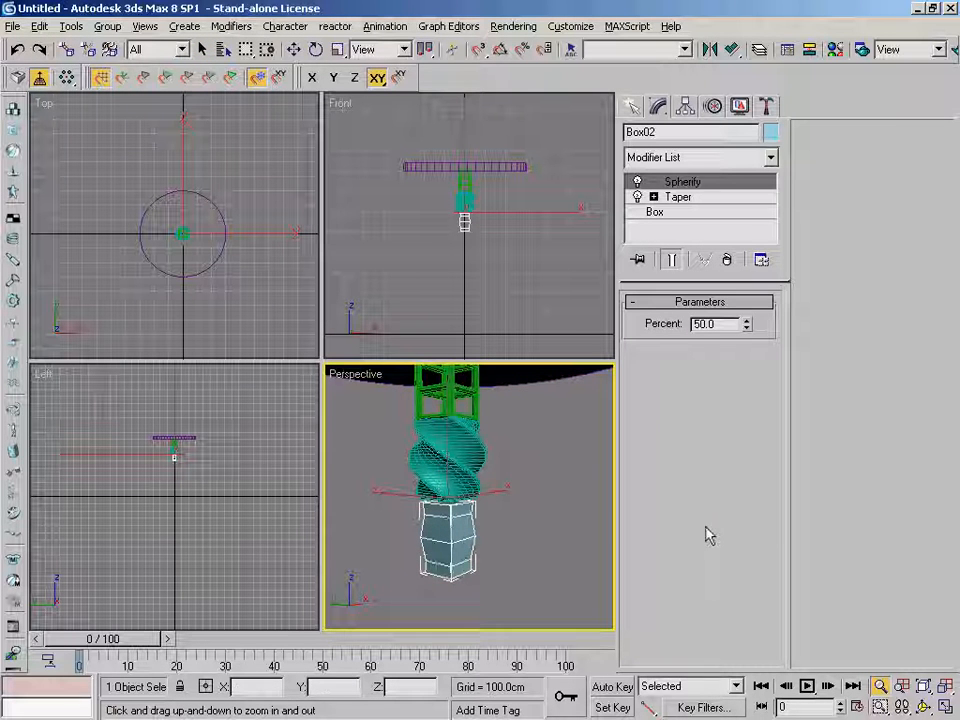
{"action": "left_click", "coordinate": [760, 235]}
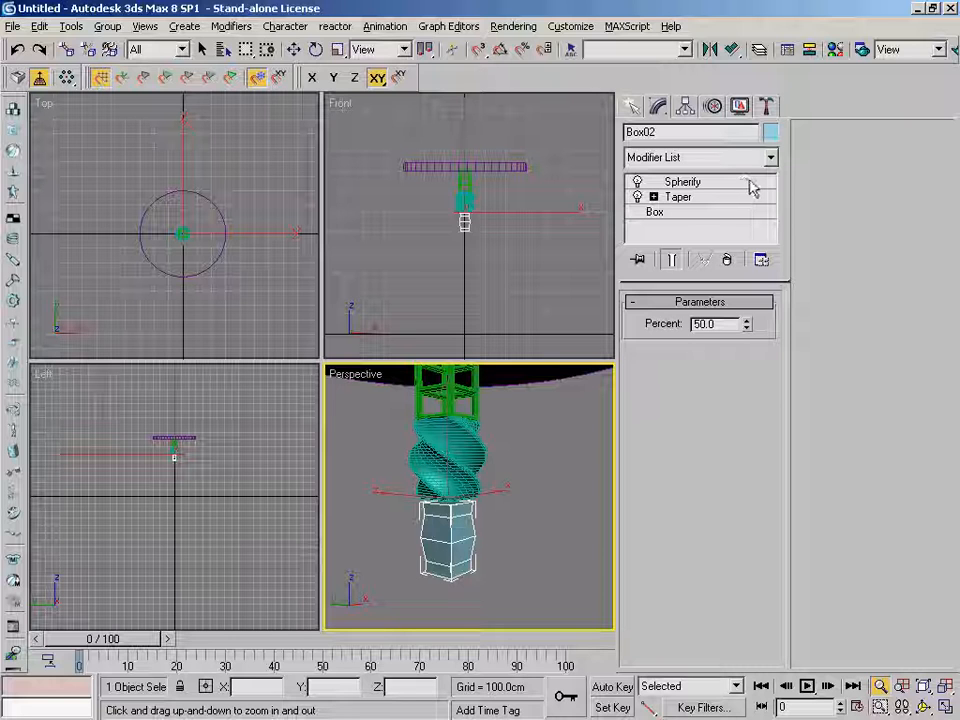
{"action": "left_click", "coordinate": [749, 184]}
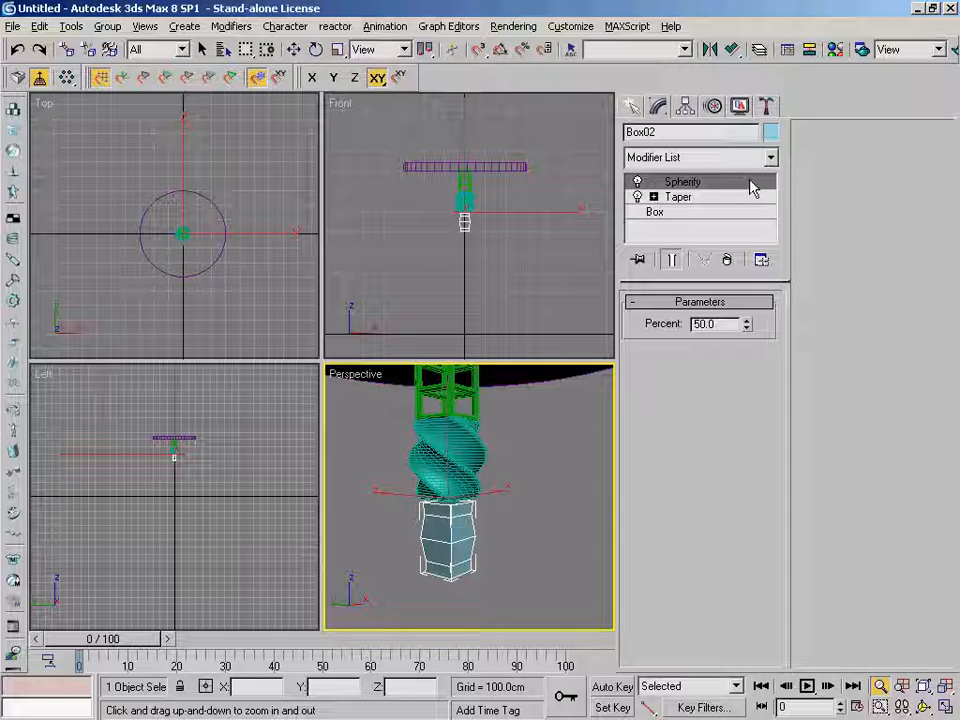
Try the Spherify modifier beneath the Taper in the light blue box's stack and return it above the Taper
{"action": "left_click_drag", "start_coordinate": [752, 188], "coordinate": [745, 212]}
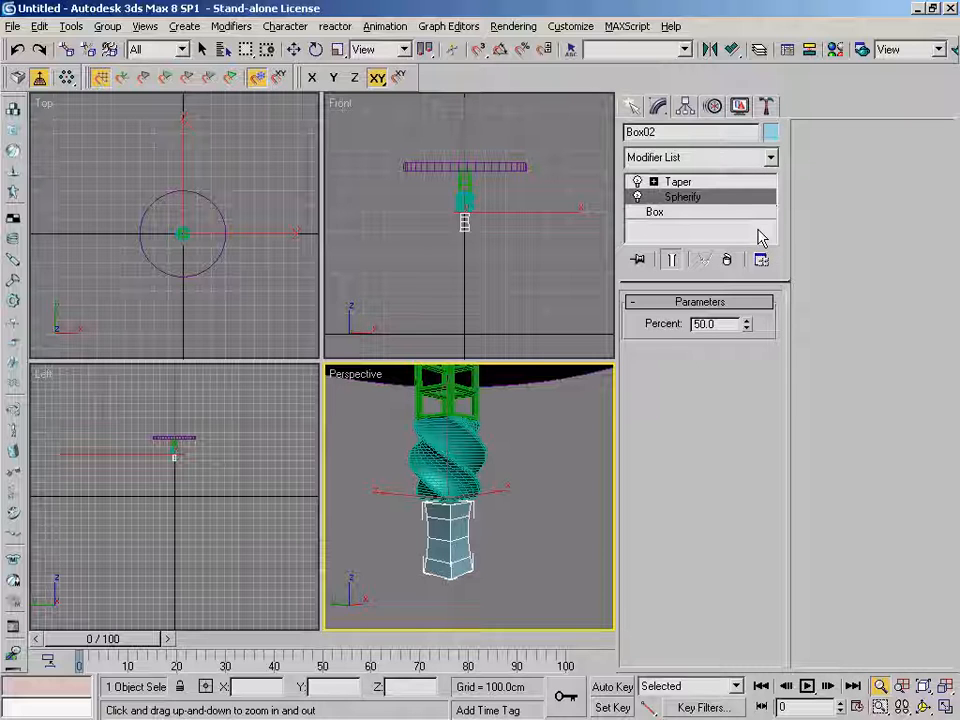
{"action": "middle_click_drag", "start_coordinate": [508, 454], "coordinate": [538, 455]}
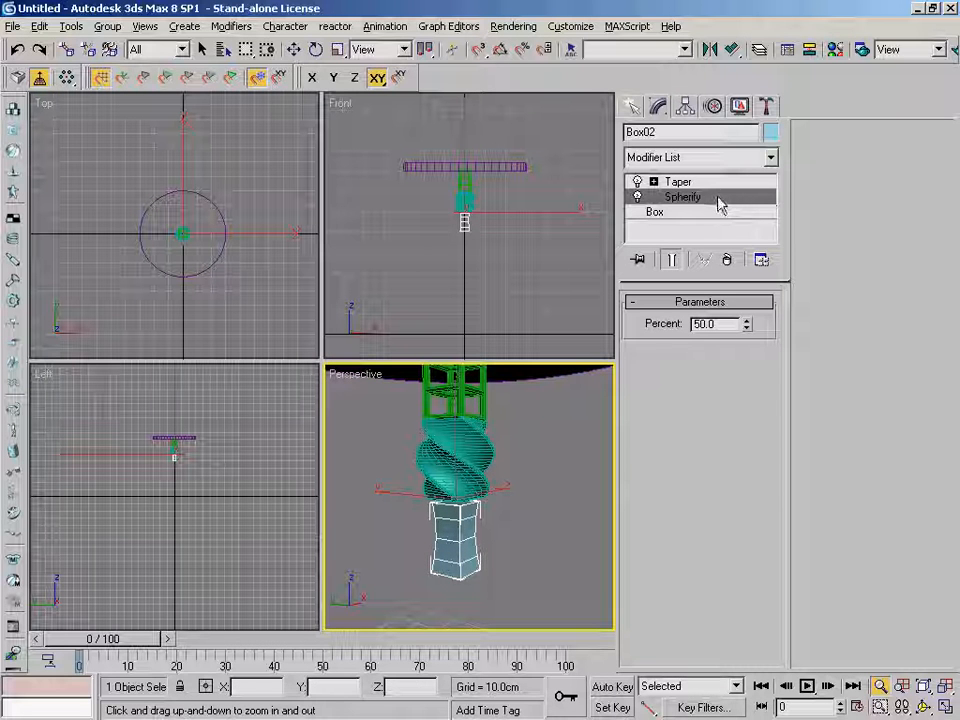
{"action": "mouse_move", "coordinate": [724, 205]}
{"action": "left_mouse_down"}
{"action": "mouse_move", "coordinate": [711, 204]}
{"action": "mouse_move", "coordinate": [714, 191]}
{"action": "mouse_move", "coordinate": [727, 207]}
{"action": "mouse_move", "coordinate": [716, 192]}
{"action": "left_mouse_up"}
Examine the joint between the light blue box and the twisted box above it in the perspective and front views
{"action": "mouse_move", "coordinate": [564, 486]}
{"action": "left_mouse_down"}
{"action": "mouse_move", "coordinate": [561, 469]}
{"action": "mouse_move", "coordinate": [559, 477]}
{"action": "left_mouse_up"}
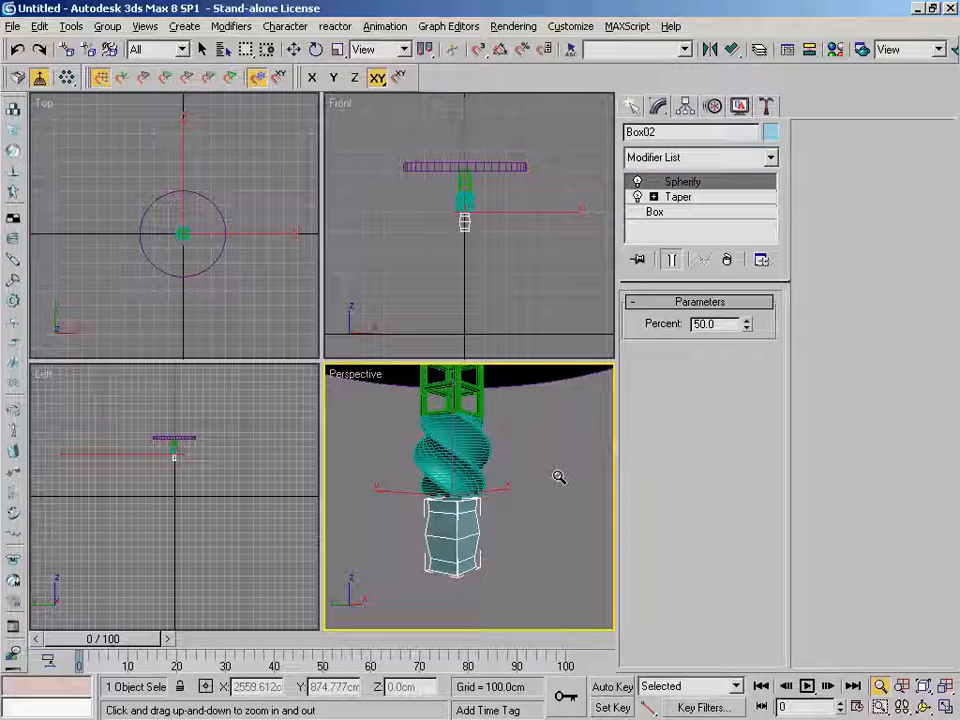
{"action": "left_click_drag", "start_coordinate": [541, 523], "coordinate": [541, 499]}
{"action": "middle_click_drag", "start_coordinate": [538, 470], "coordinate": [570, 453], "text": "alt"}
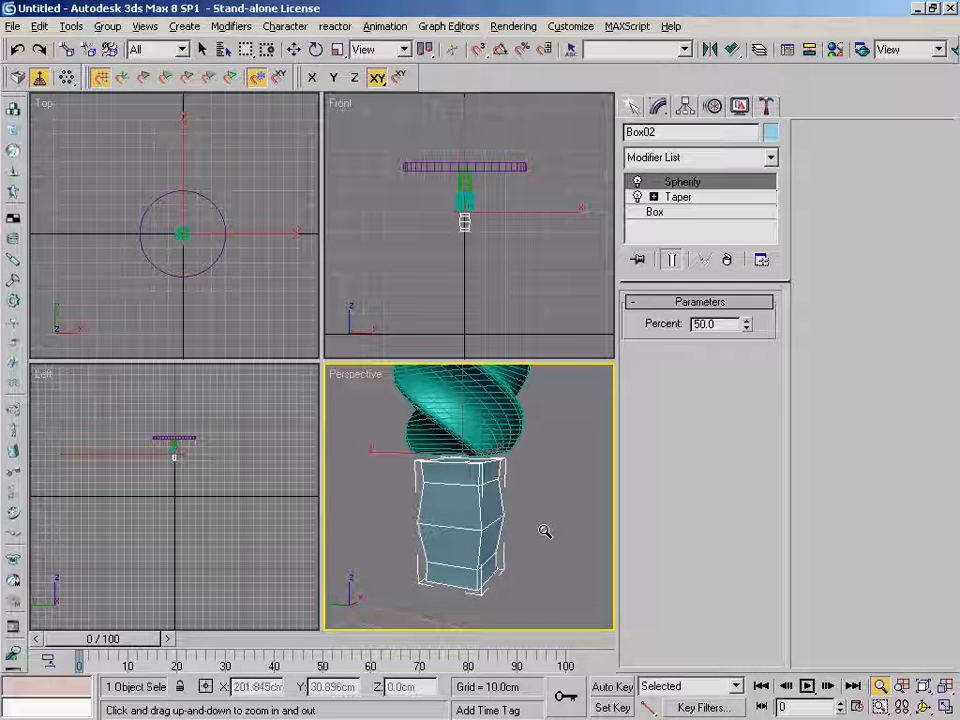
{"action": "mouse_move", "coordinate": [572, 448]}
{"action": "left_mouse_down"}
{"action": "mouse_move", "coordinate": [561, 439]}
{"action": "mouse_move", "coordinate": [615, 448]}
{"action": "mouse_move", "coordinate": [575, 460]}
{"action": "left_mouse_up"}
{"action": "right_click", "coordinate": [575, 460]}
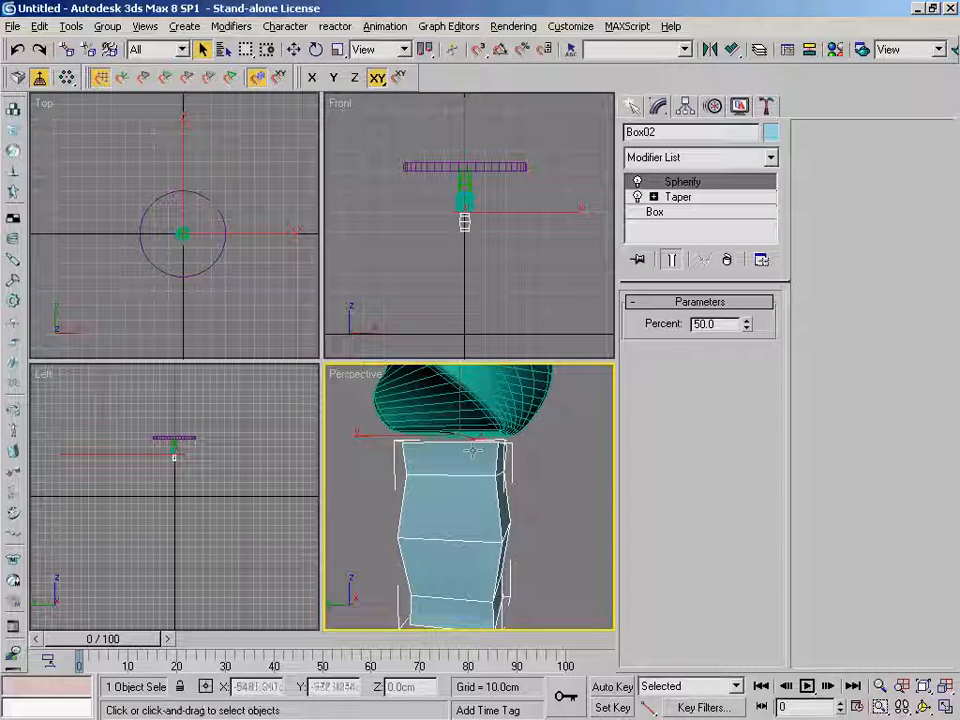
{"action": "left_click", "coordinate": [294, 49]}
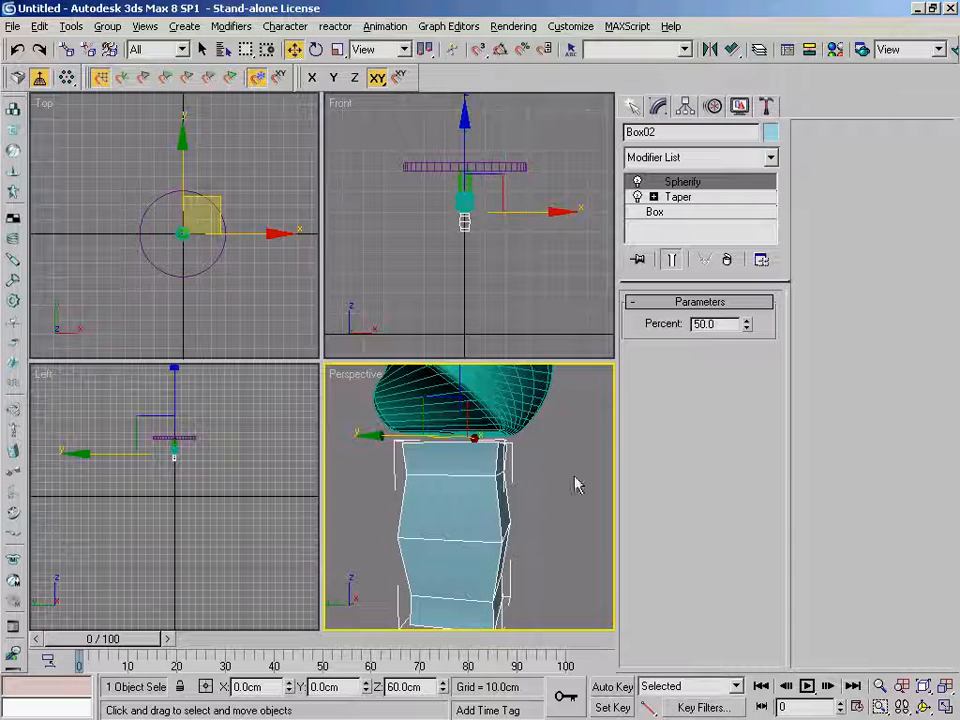
{"action": "middle_click_drag", "start_coordinate": [580, 473], "coordinate": [607, 467]}
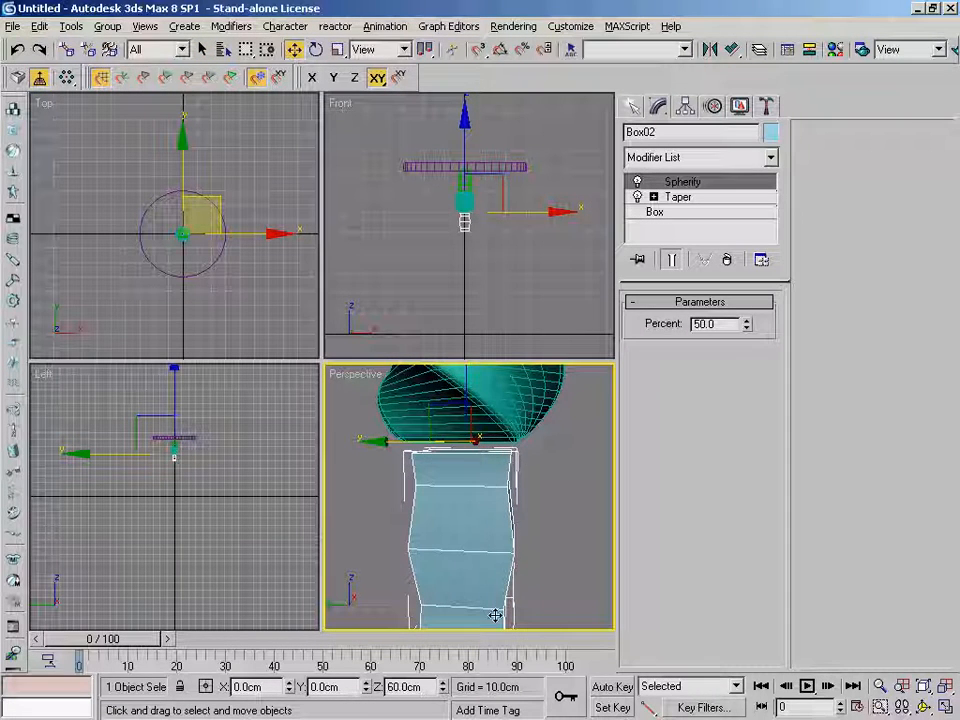
{"action": "mouse_move", "coordinate": [560, 500]}
{"action": "middle_mouse_down", "text": "alt"}
{"action": "mouse_move", "coordinate": [553, 467]}
{"action": "mouse_move", "coordinate": [553, 484]}
{"action": "middle_mouse_up", "text": "alt"}
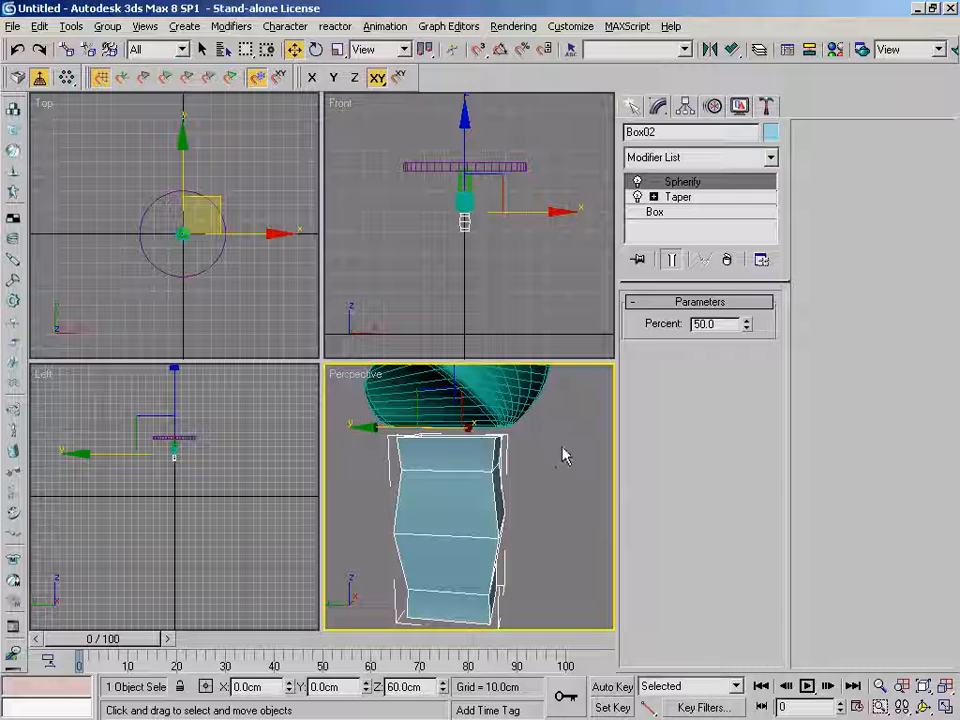
{"action": "middle_click_drag", "start_coordinate": [525, 274], "coordinate": [507, 302]}
{"action": "scroll", "coordinate": [491, 247], "scroll_direction": "up", "scroll_amount": 4}
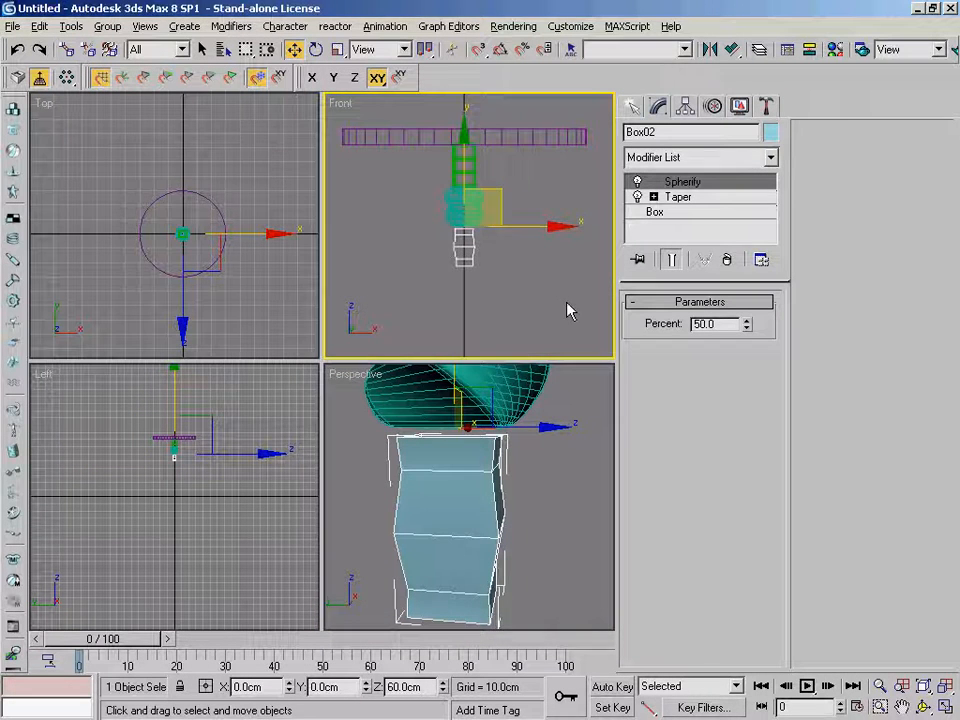
{"action": "middle_click_drag", "start_coordinate": [567, 303], "coordinate": [576, 319]}
{"action": "mouse_move", "coordinate": [521, 284]}
{"action": "middle_mouse_down"}
{"action": "mouse_move", "coordinate": [519, 297]}
{"action": "mouse_move", "coordinate": [516, 283]}
{"action": "middle_mouse_up"}
{"action": "scroll", "coordinate": [518, 286], "scroll_direction": "up", "scroll_amount": 4}
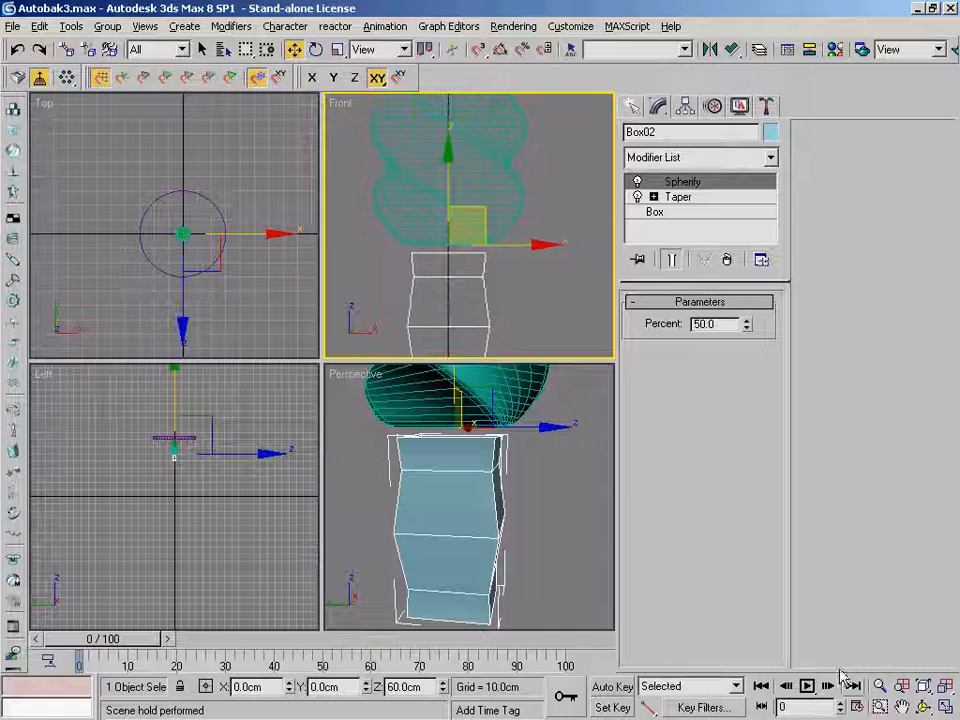
Turn on Affect Object Only for the light blue box, with the joint to the twisted box in close view
{"action": "key", "text": "alt+z"}
{"action": "left_click_drag", "start_coordinate": [508, 268], "coordinate": [542, 236]}
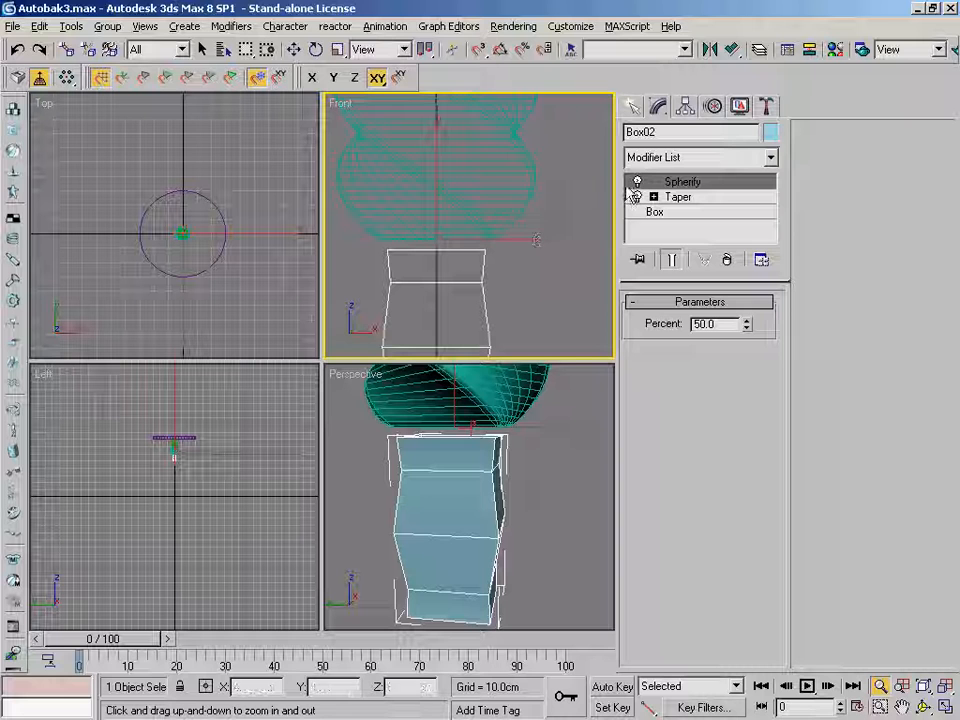
{"action": "left_click", "coordinate": [686, 110]}
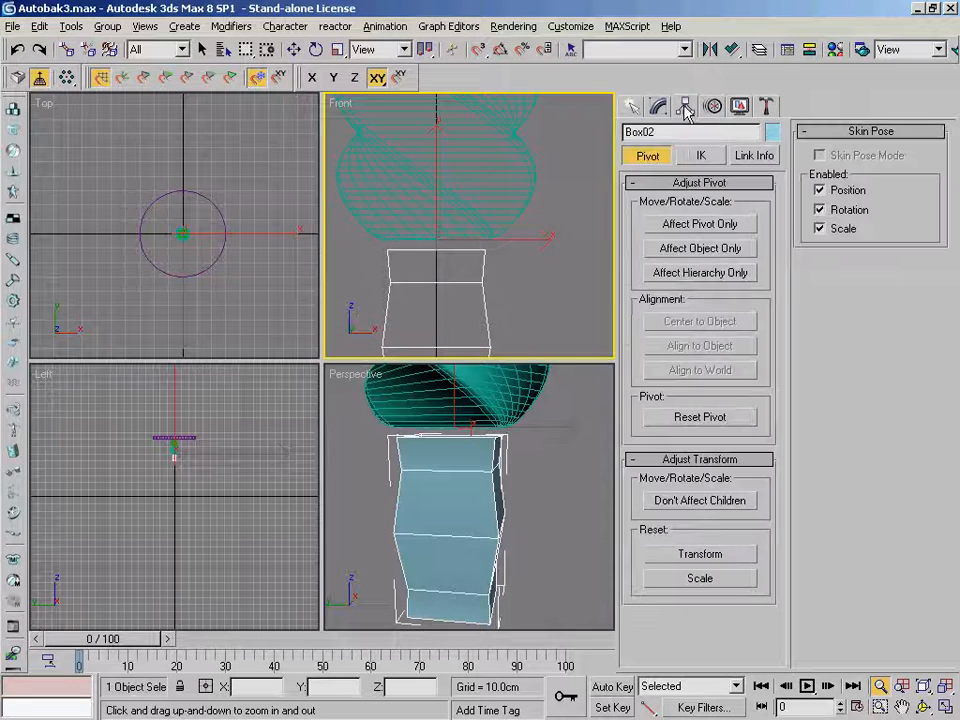
{"action": "left_click", "coordinate": [690, 249]}
{"action": "middle_click_drag", "start_coordinate": [519, 268], "coordinate": [564, 250]}
{"action": "left_click_drag", "start_coordinate": [549, 266], "coordinate": [559, 210]}
{"action": "middle_click_drag", "start_coordinate": [533, 226], "coordinate": [512, 222]}
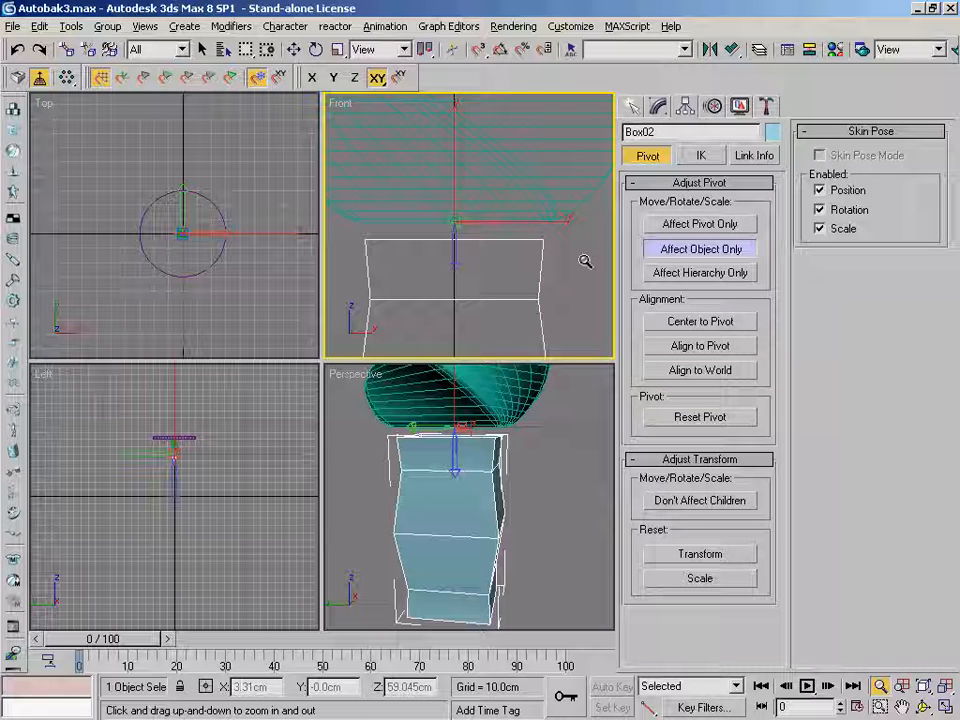
Align the light blue box's maximum to its own pivot point in Y position only, and leave Affect Object Only mode
{"action": "left_click", "coordinate": [733, 50]}
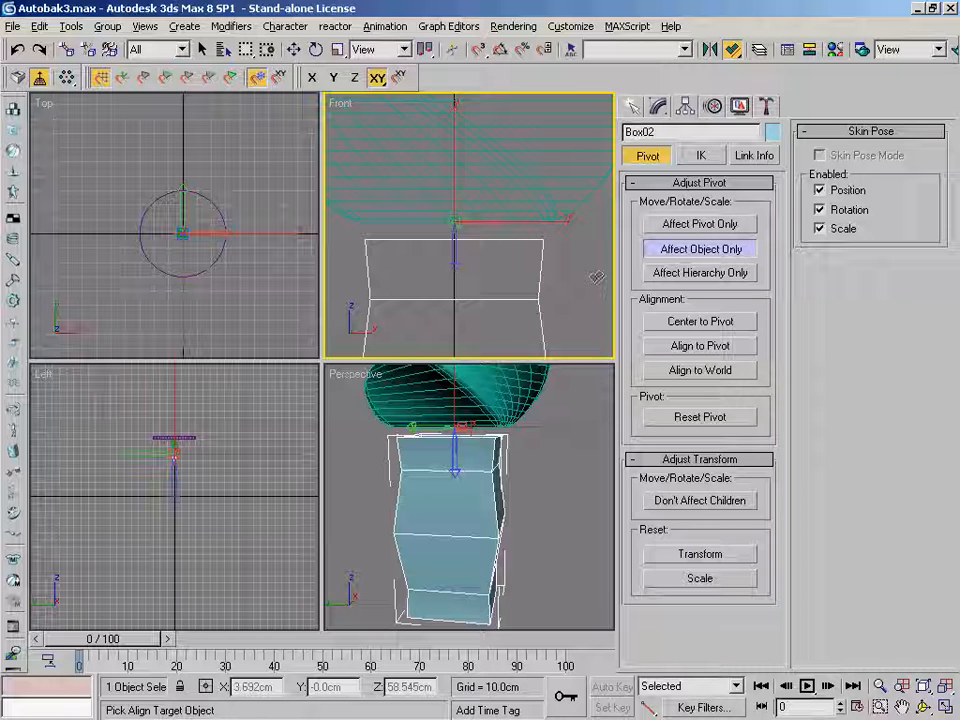
{"action": "left_click", "coordinate": [454, 228]}
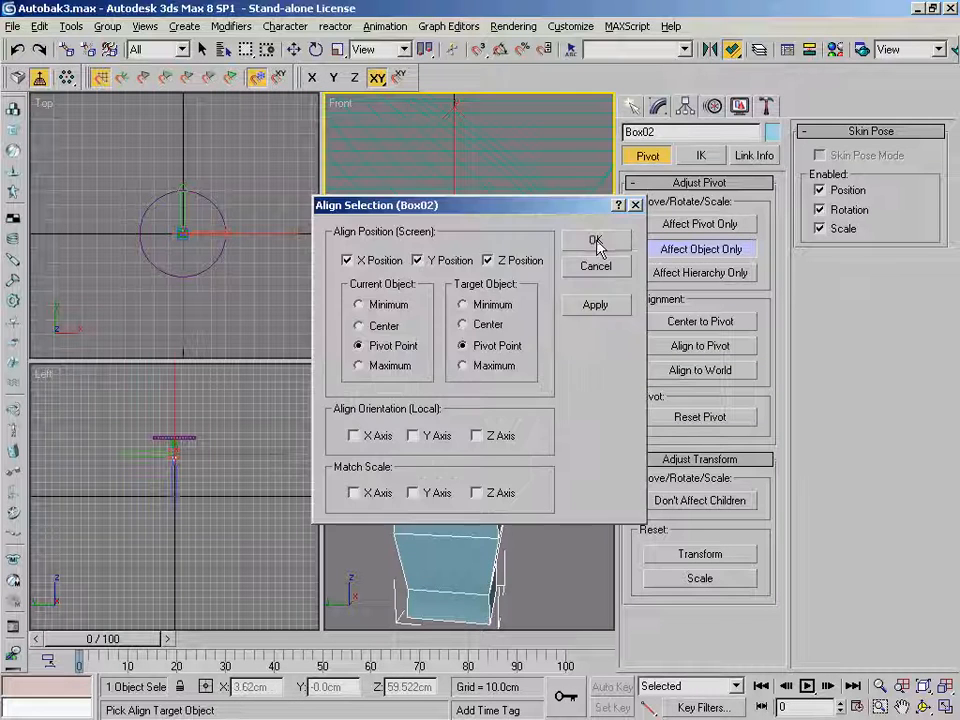
{"action": "left_click_drag", "start_coordinate": [548, 215], "coordinate": [255, 246]}
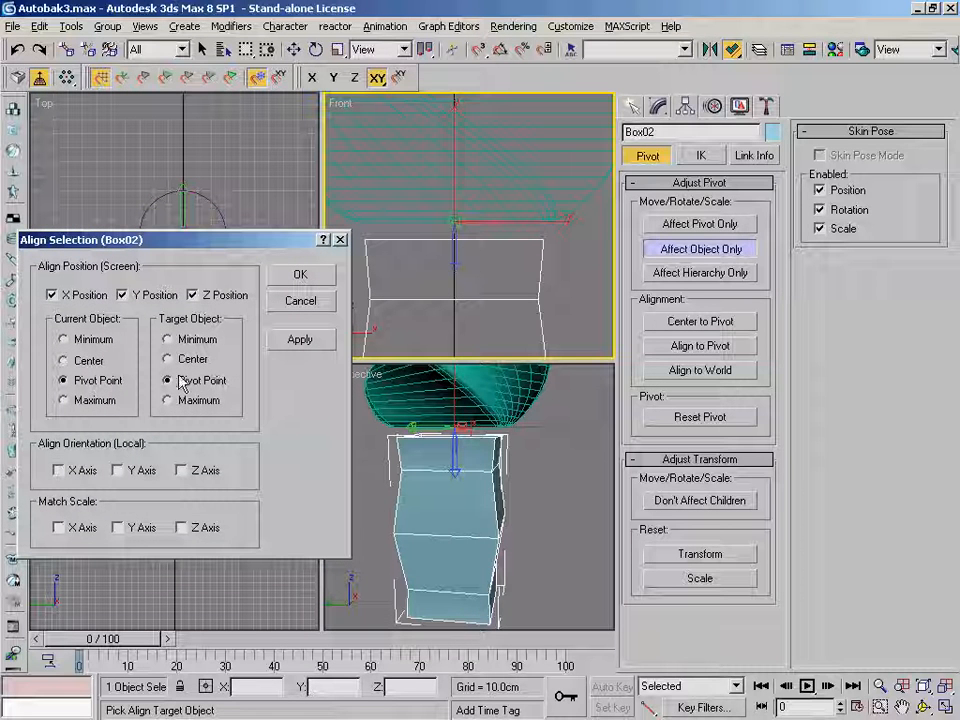
{"action": "left_click", "coordinate": [52, 295]}
{"action": "left_click", "coordinate": [192, 295]}
{"action": "left_click", "coordinate": [96, 400]}
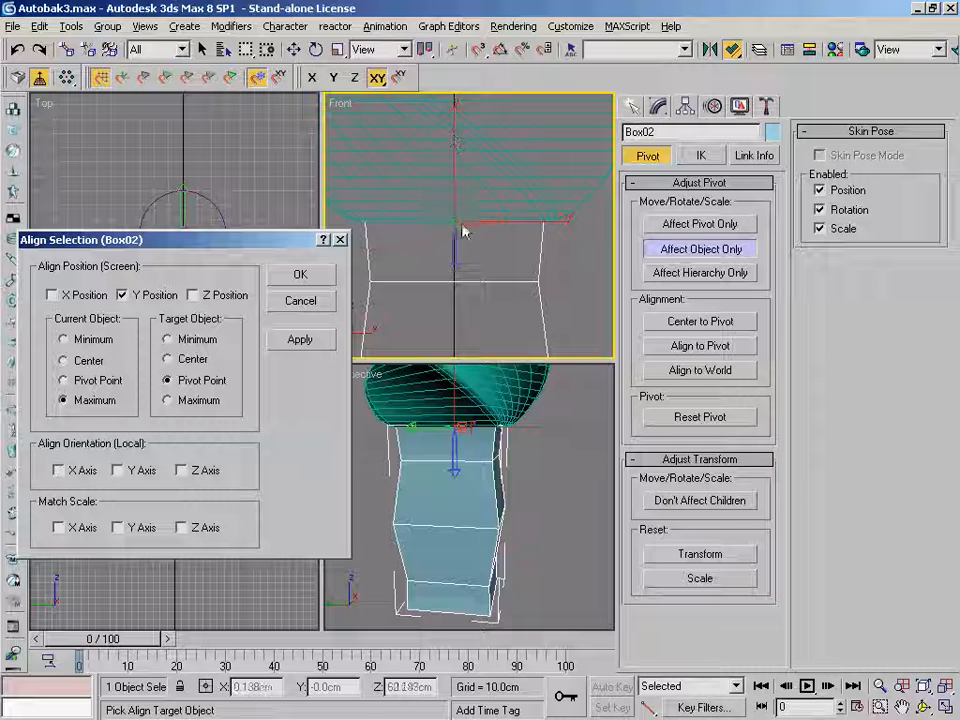
{"action": "left_click", "coordinate": [301, 275]}
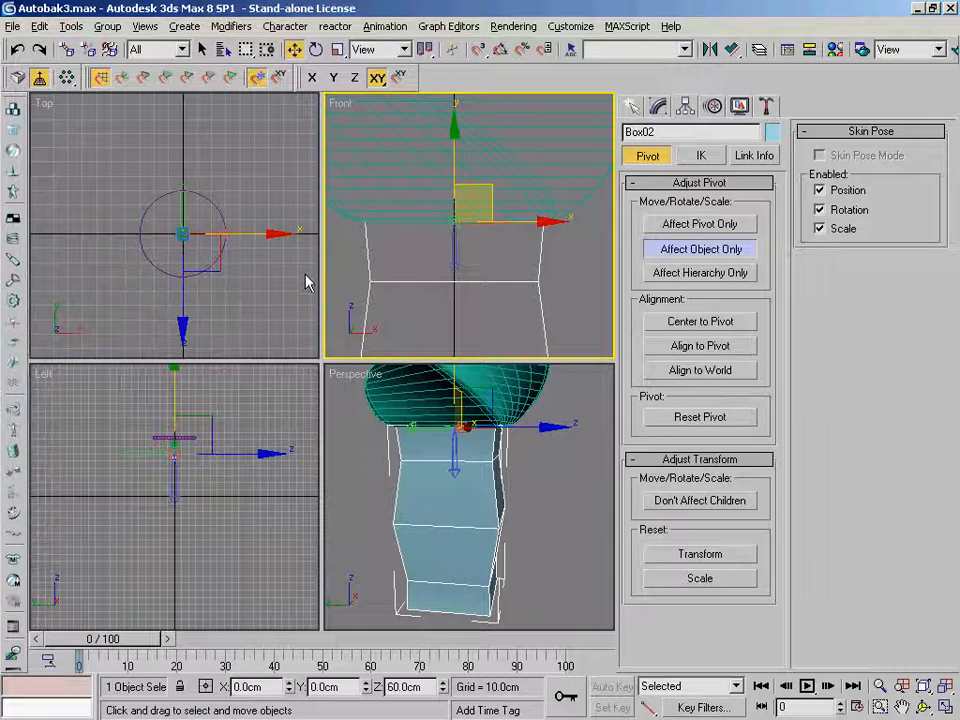
{"action": "right_click", "coordinate": [550, 500]}
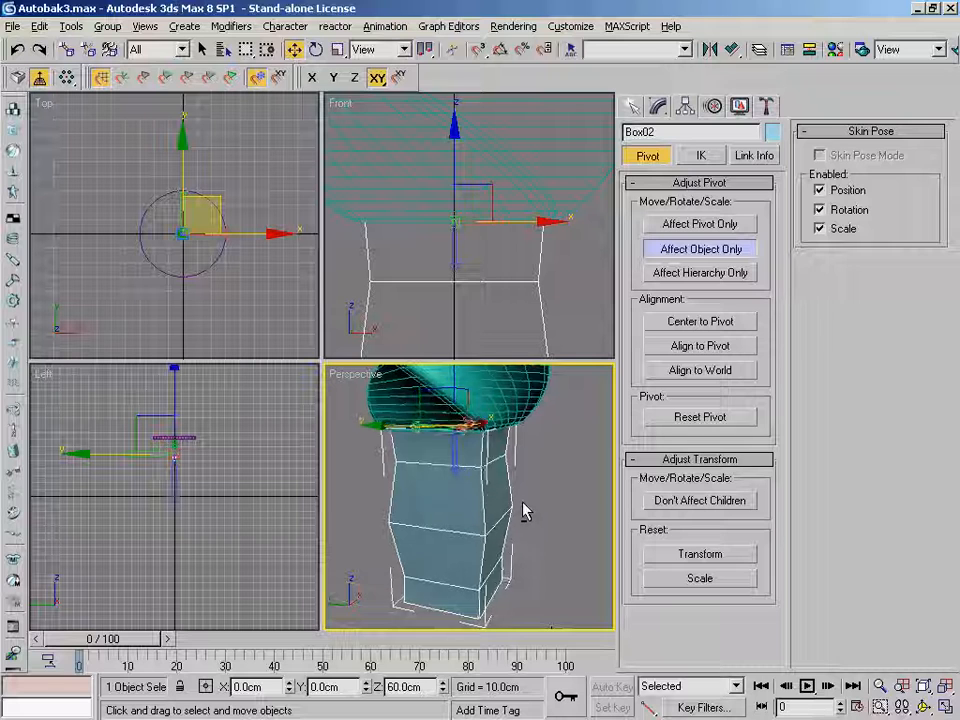
{"action": "left_click", "coordinate": [880, 686]}
{"action": "left_click_drag", "start_coordinate": [514, 454], "coordinate": [536, 480]}
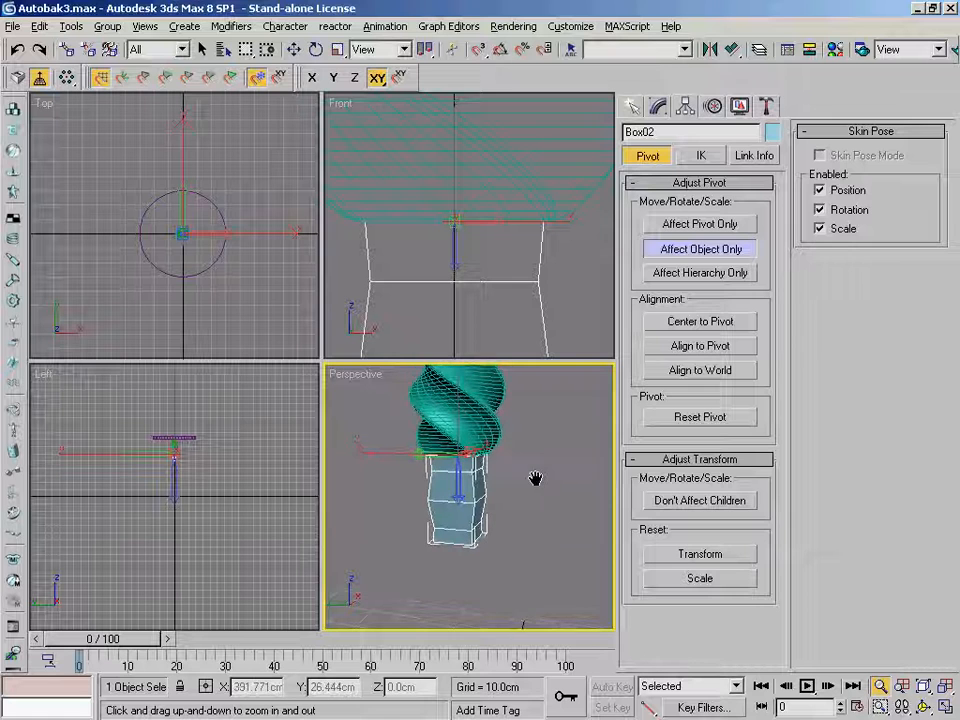
{"action": "left_click", "coordinate": [710, 252]}
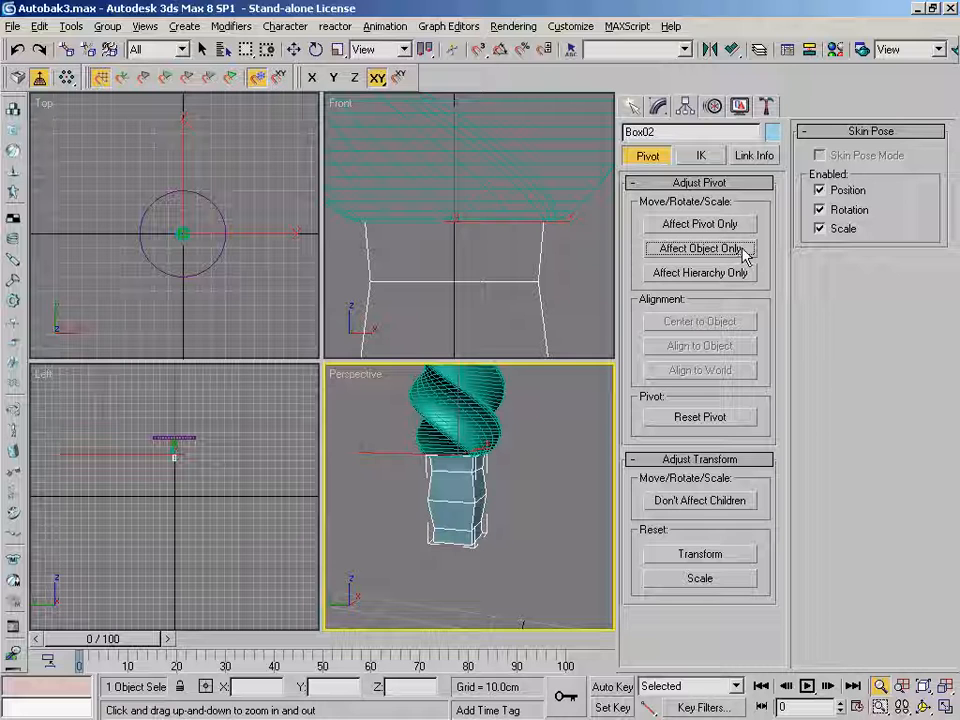
Return to the light blue box's modifier stack and save the current scene state with Hold
{"action": "left_click", "coordinate": [658, 107]}
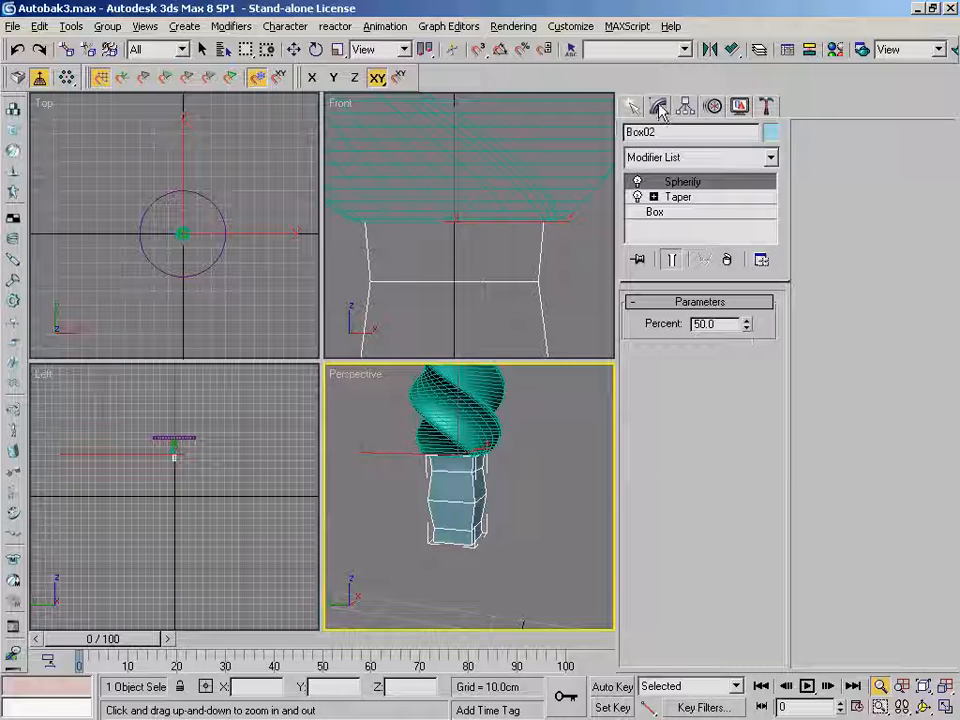
{"action": "scroll", "coordinate": [565, 470], "scroll_direction": "up", "scroll_amount": 3}
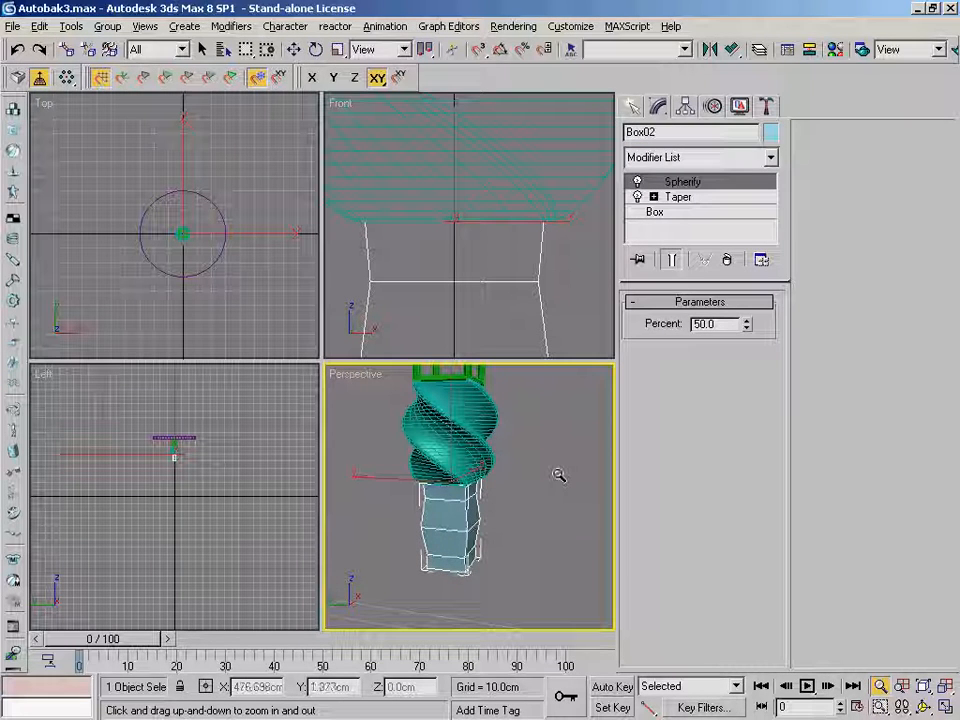
{"action": "key", "text": "ctrl+alt+h"}
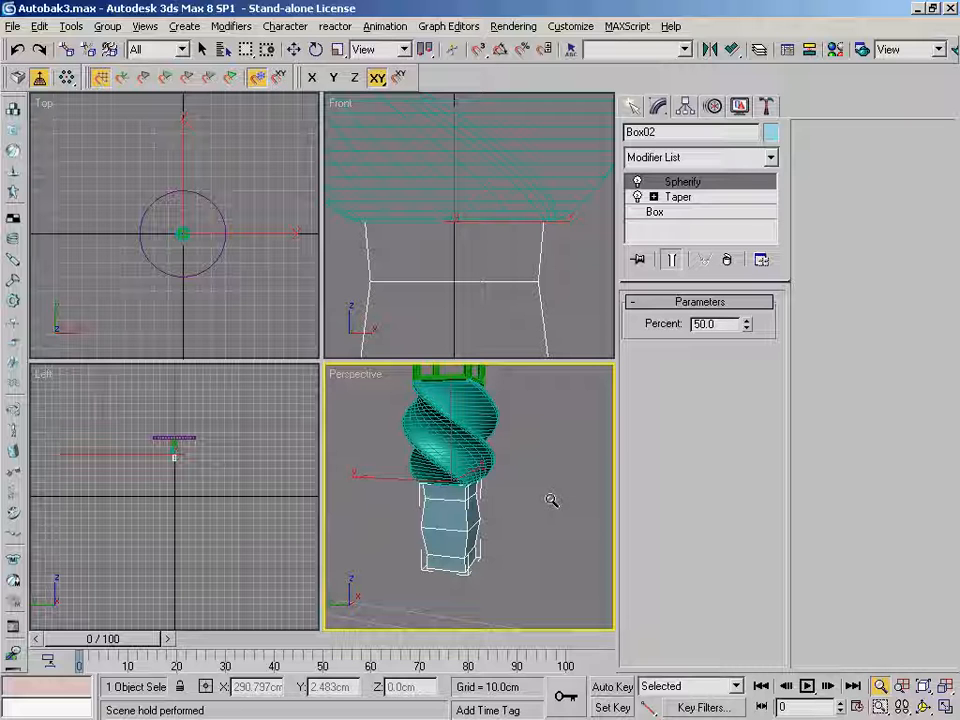
Mirror the light blue box downward across the Y axis as an instance with an offset of -18.25 cm
{"action": "mouse_move", "coordinate": [480, 231]}
{"action": "left_mouse_down"}
{"action": "mouse_move", "coordinate": [480, 199]}
{"action": "mouse_move", "coordinate": [493, 244]}
{"action": "left_mouse_up"}
{"action": "middle_click_drag", "start_coordinate": [496, 221], "coordinate": [480, 165]}
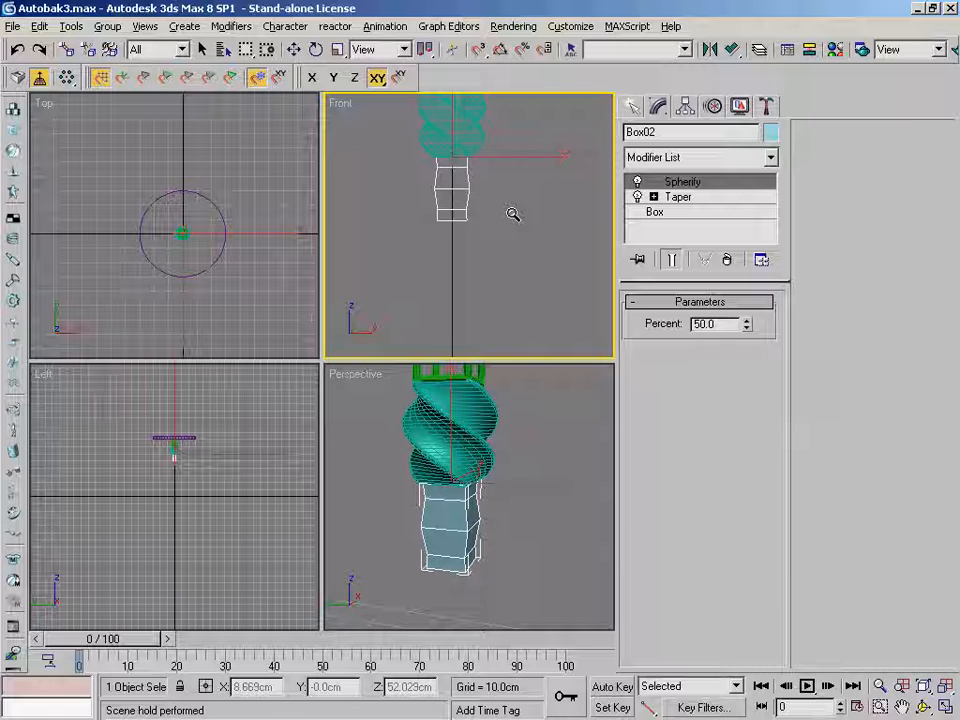
{"action": "left_click", "coordinate": [709, 49]}
{"action": "left_click_drag", "start_coordinate": [504, 222], "coordinate": [255, 302]}
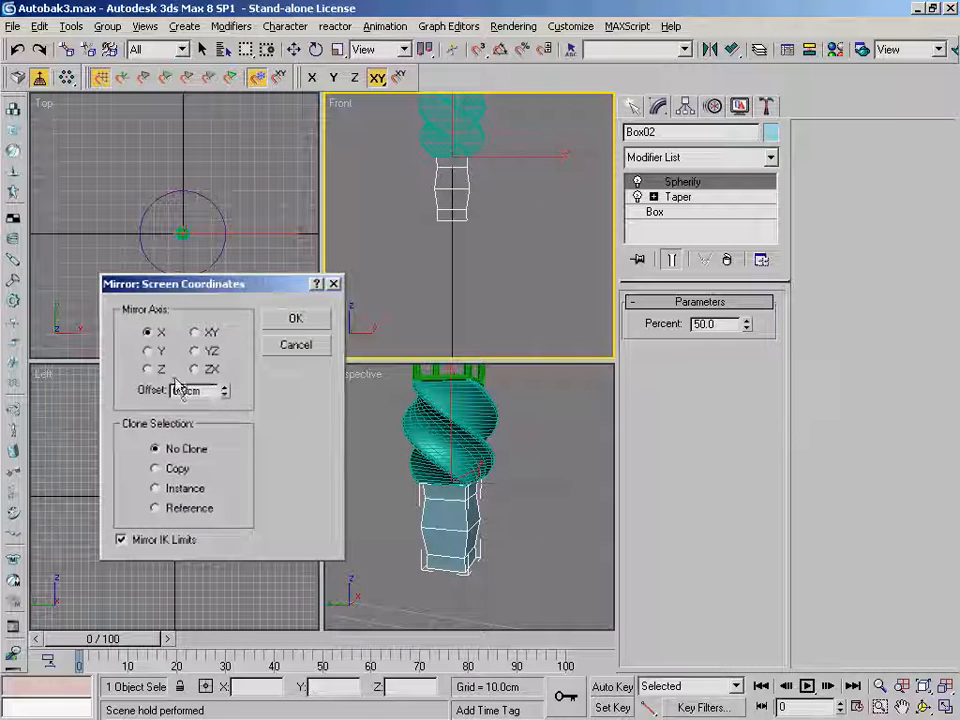
{"action": "left_click", "coordinate": [160, 353]}
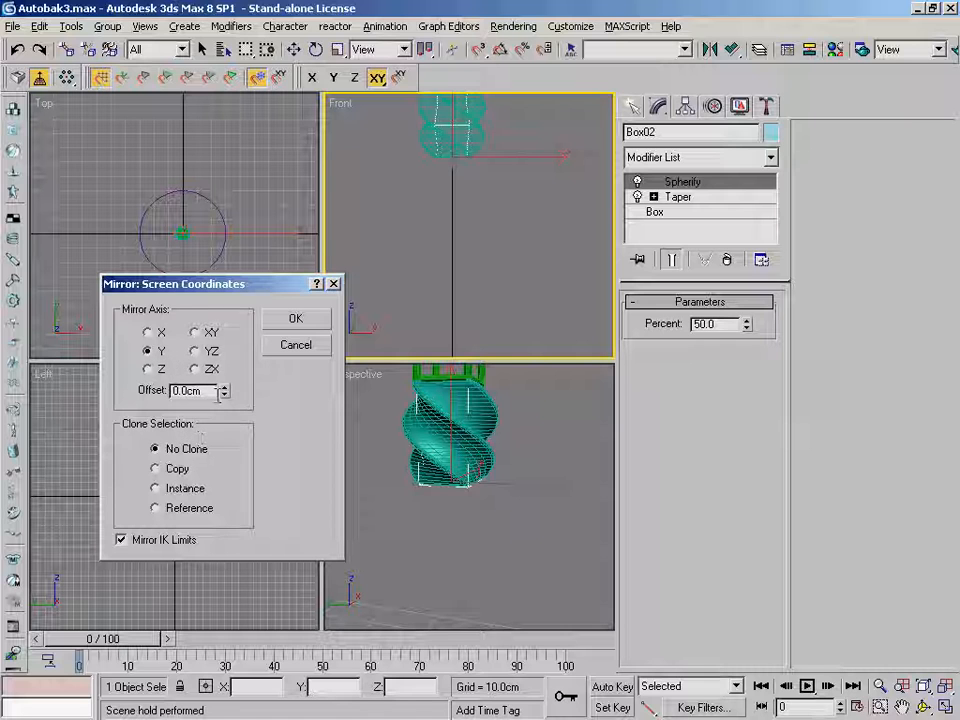
{"action": "left_click_drag", "start_coordinate": [205, 392], "coordinate": [128, 389]}
{"action": "type", "text": "-18.25"}
{"action": "key", "text": "Return"}
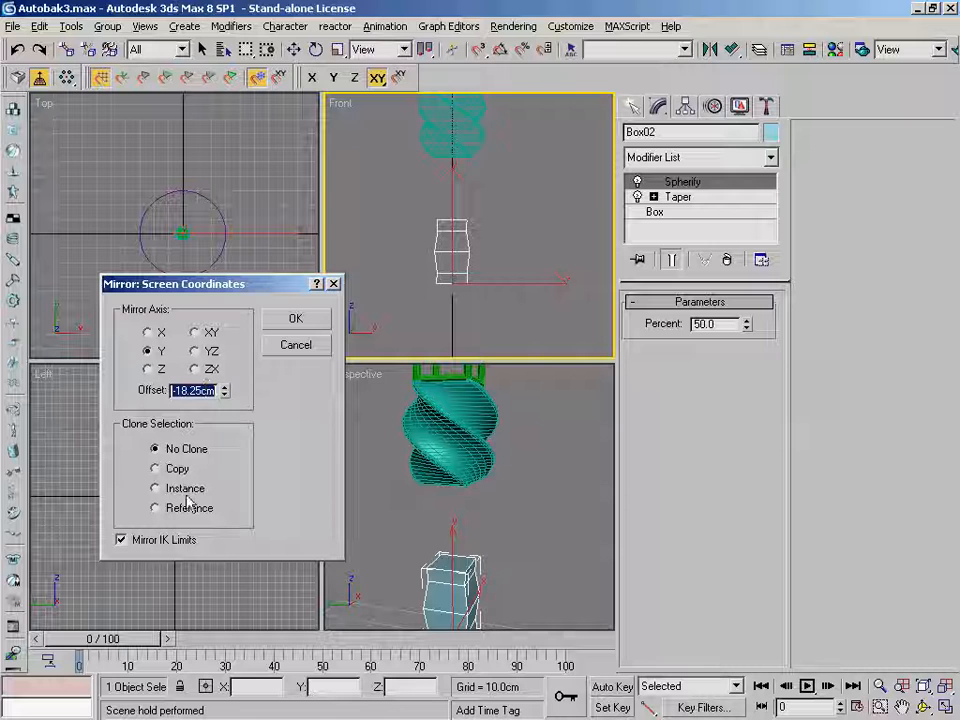
{"action": "left_click", "coordinate": [156, 488]}
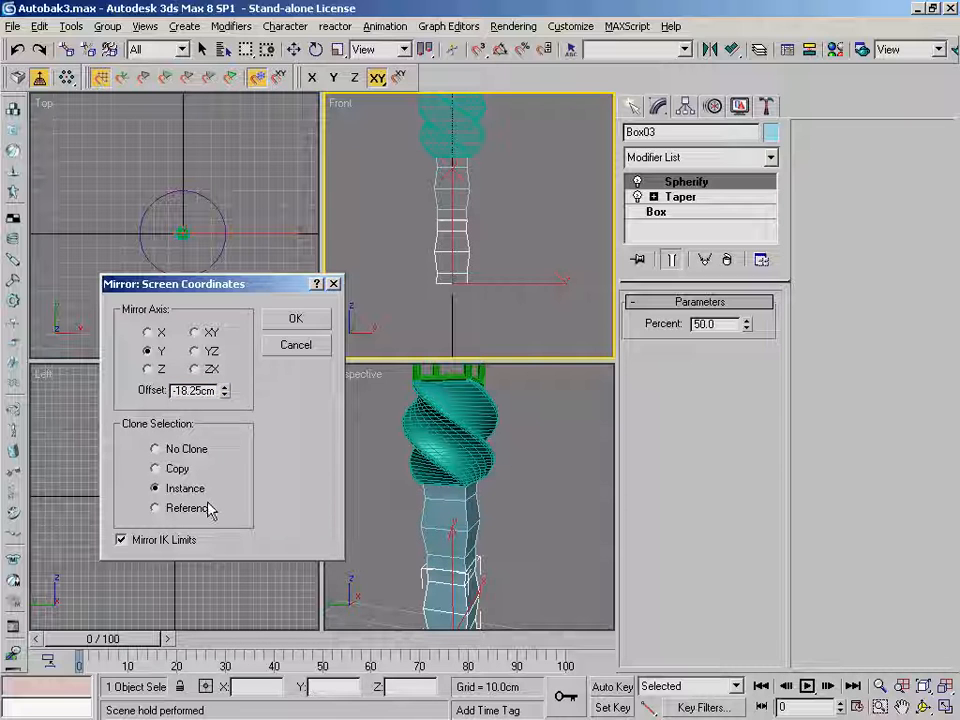
{"action": "left_click", "coordinate": [314, 318]}
Set the height segments of the mirrored light blue box instance to 10 at the Box level
{"action": "left_click_drag", "start_coordinate": [520, 241], "coordinate": [493, 245]}
{"action": "middle_click_drag", "start_coordinate": [538, 594], "coordinate": [523, 489]}
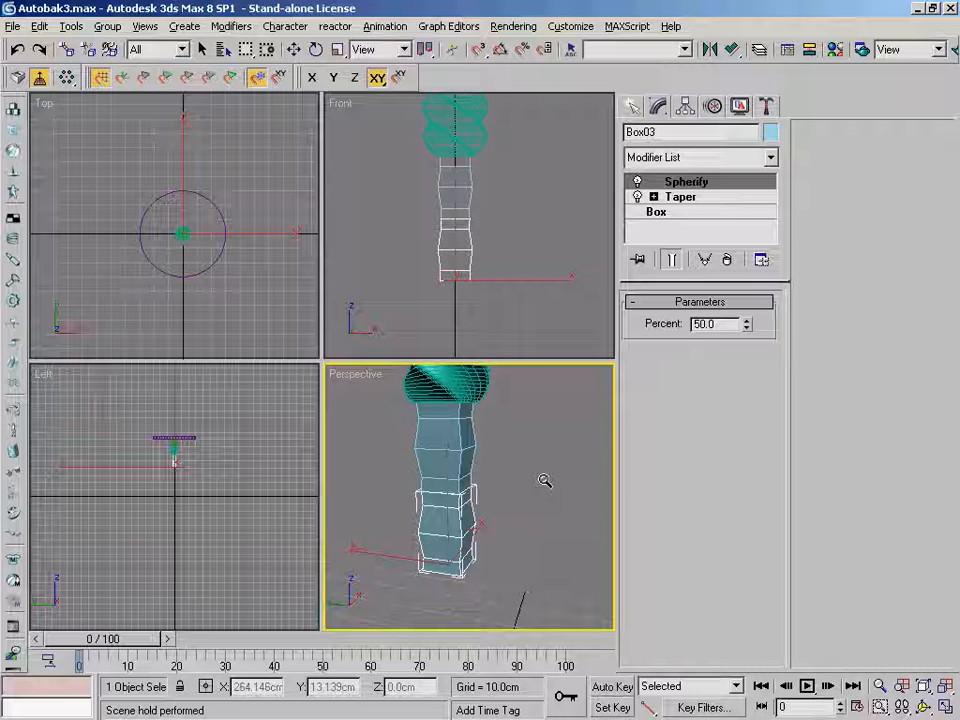
{"action": "left_click_drag", "start_coordinate": [545, 481], "coordinate": [520, 488]}
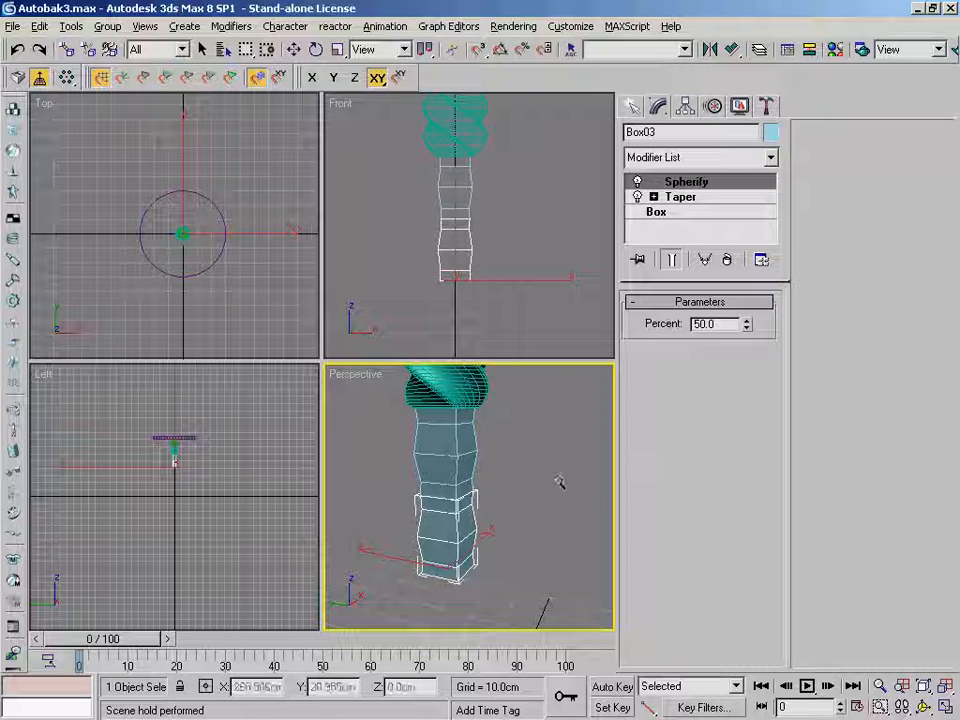
{"action": "mouse_move", "coordinate": [517, 462]}
{"action": "left_mouse_down"}
{"action": "mouse_move", "coordinate": [553, 446]}
{"action": "mouse_move", "coordinate": [532, 466]}
{"action": "left_mouse_up"}
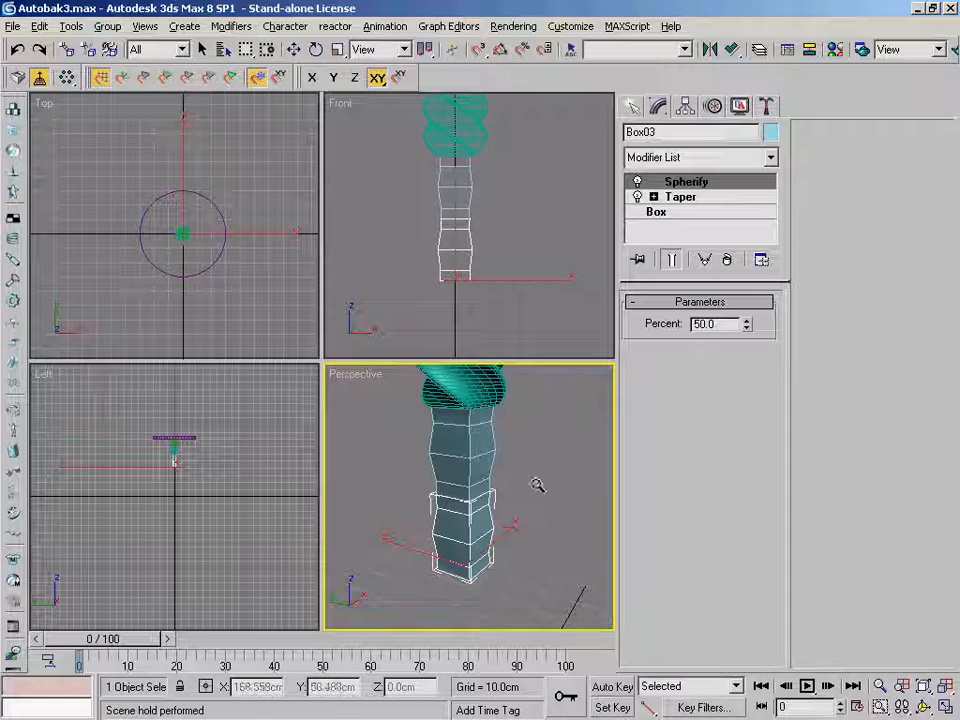
{"action": "left_click", "coordinate": [684, 218]}
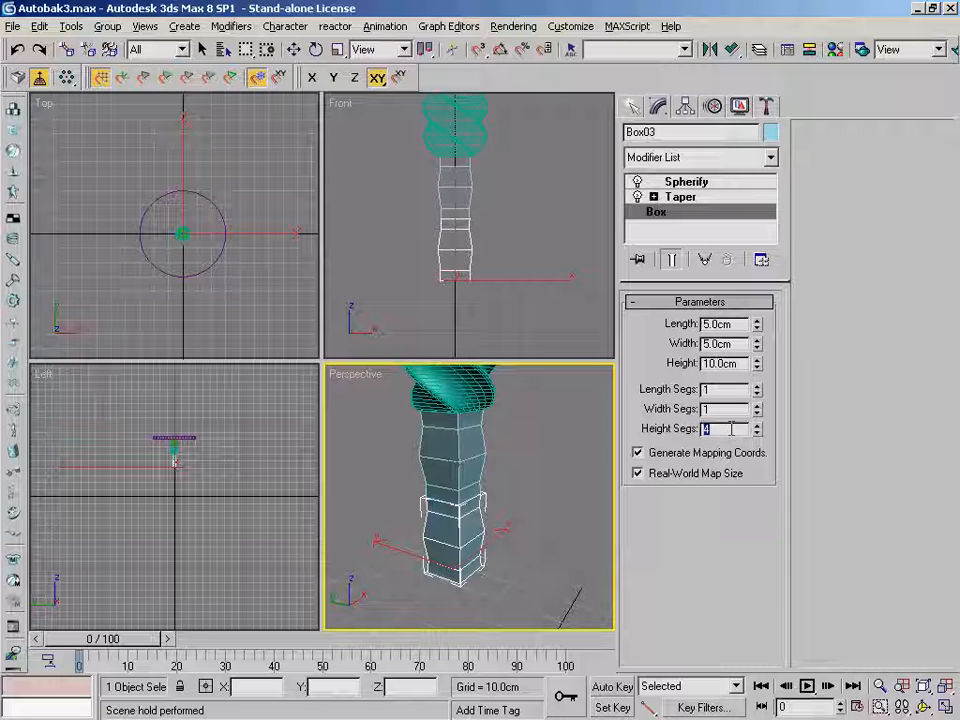
{"action": "type", "text": "0"}
{"action": "key", "text": "Return"}
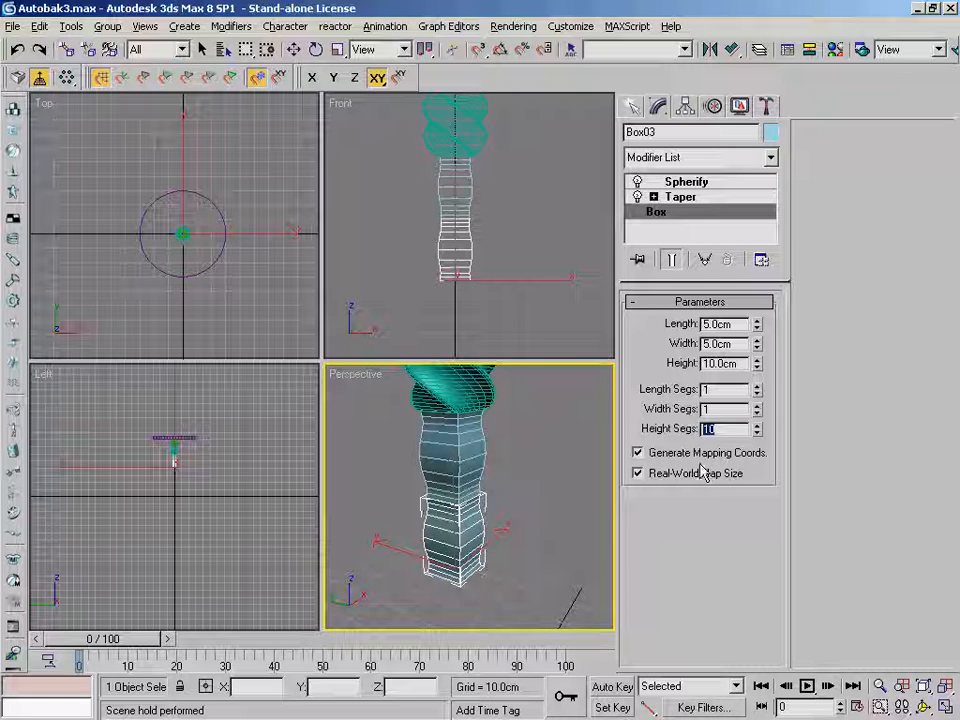
{"action": "mouse_move", "coordinate": [549, 469]}
{"action": "middle_mouse_down", "text": "alt"}
{"action": "mouse_move", "coordinate": [559, 433]}
{"action": "mouse_move", "coordinate": [552, 450]}
{"action": "middle_mouse_up", "text": "alt"}
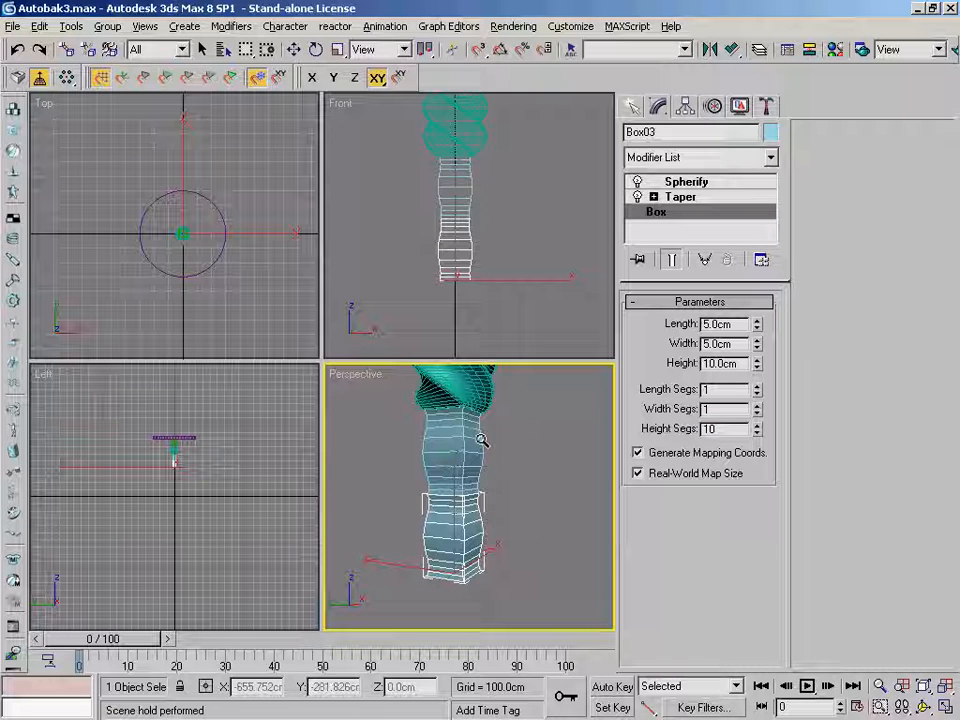